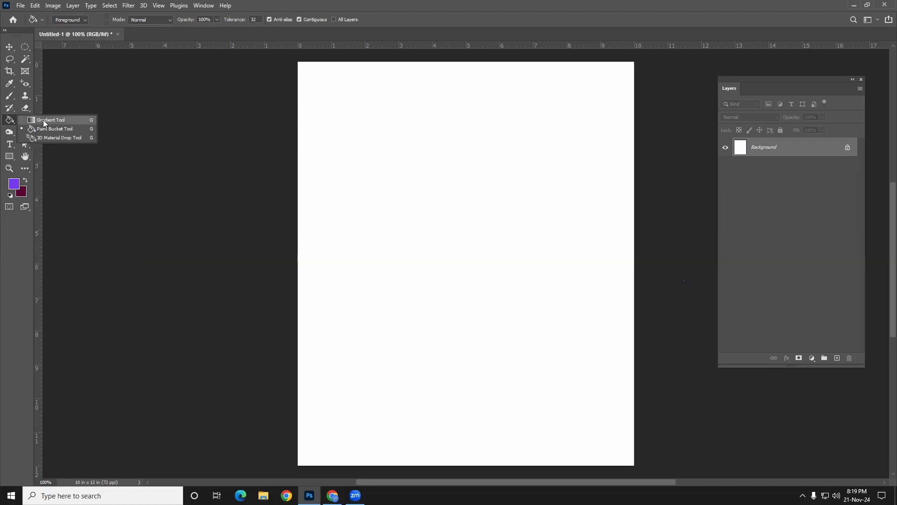
- Activate the Gradient tool and open its current gradient in the Gradient Editor, placing the editor clear of the canvas
click(44, 122)
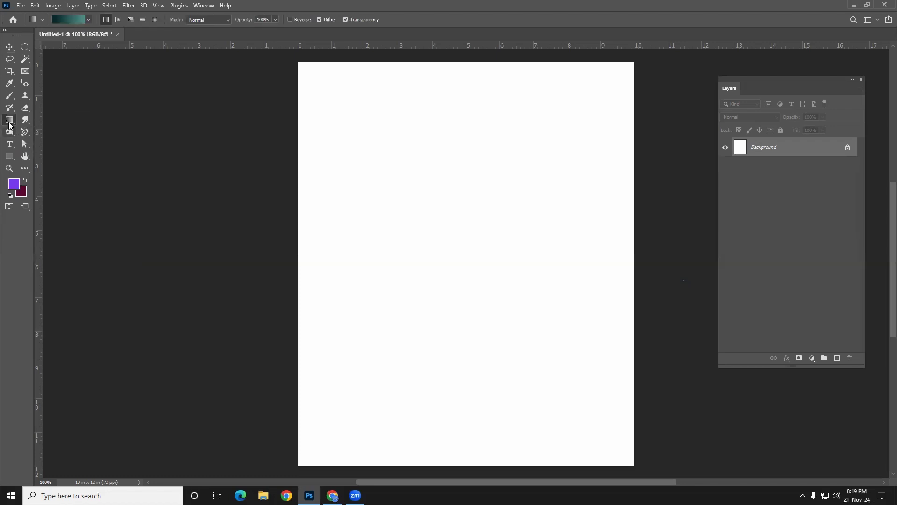
right_click(10, 122)
click(41, 123)
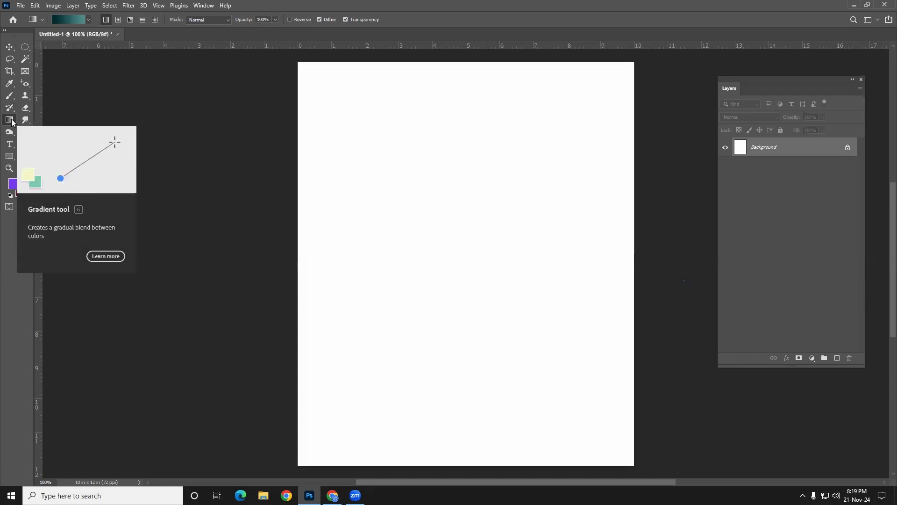
click(66, 21)
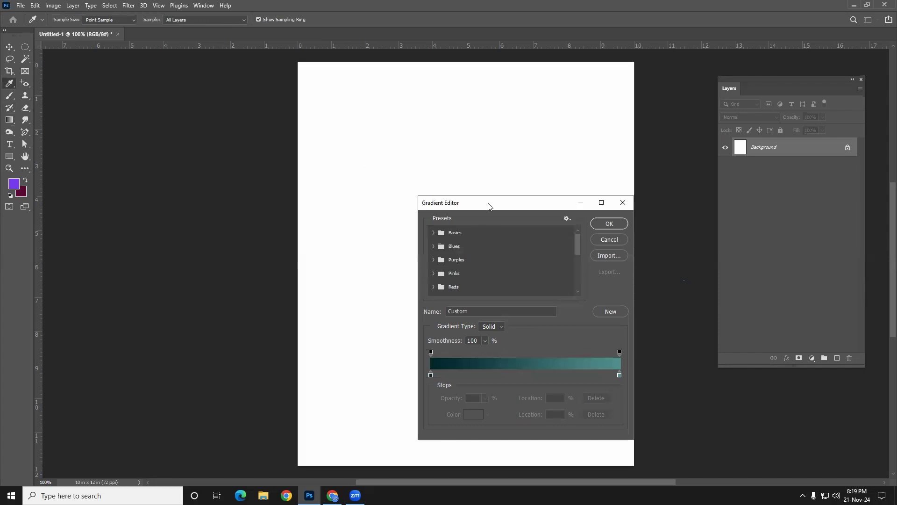
drag(489, 206, 122, 83)
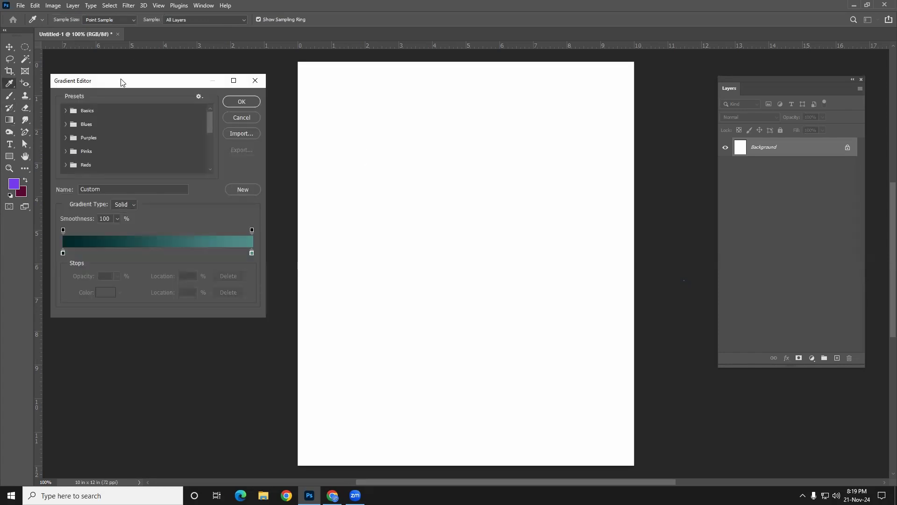
click(255, 80)
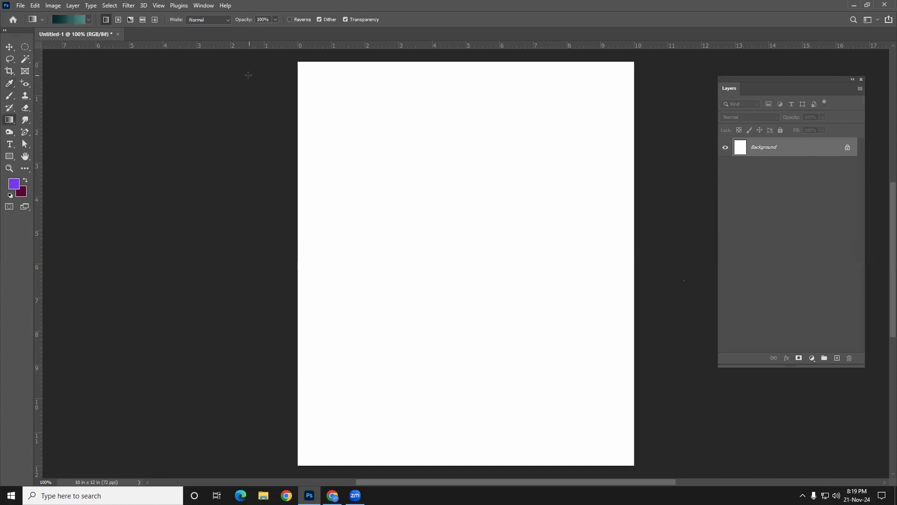
click(68, 18)
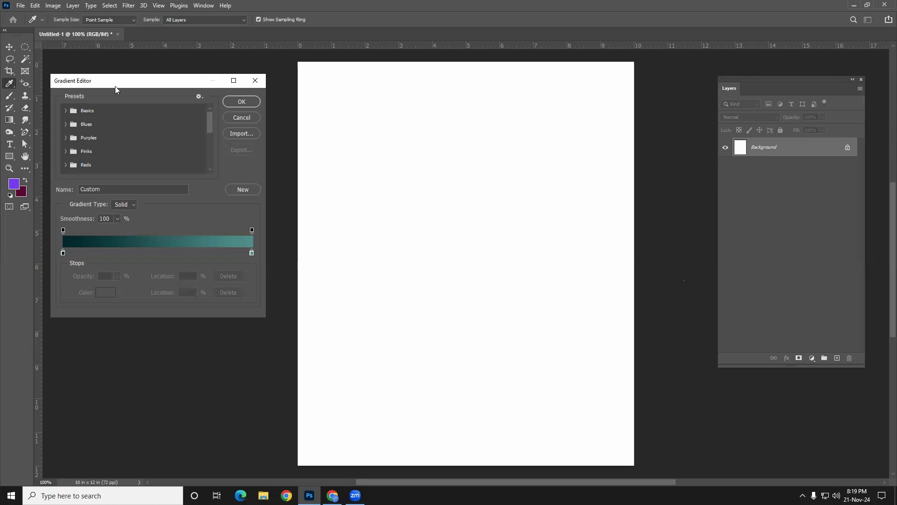
drag(115, 86, 108, 72)
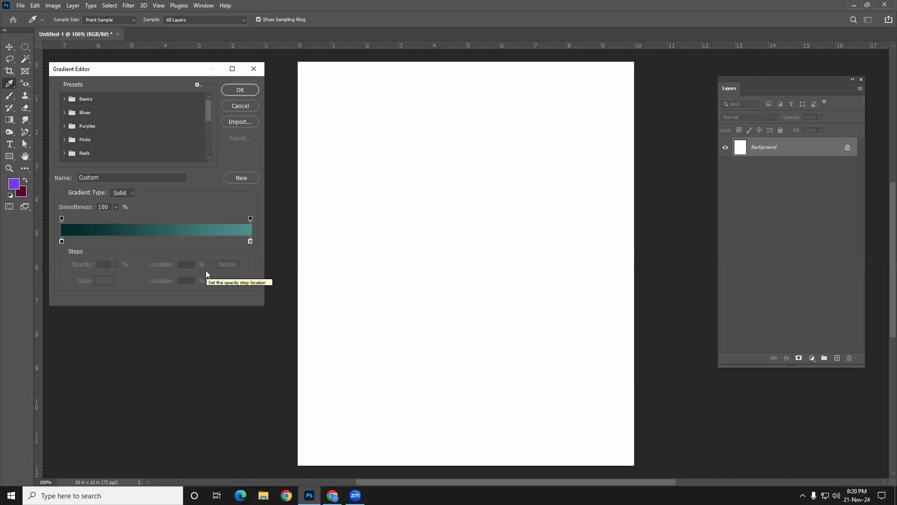
- Add five color stops between the gradient's end stops, at about 13, 25, 42, 61 and 75%
click(149, 240)
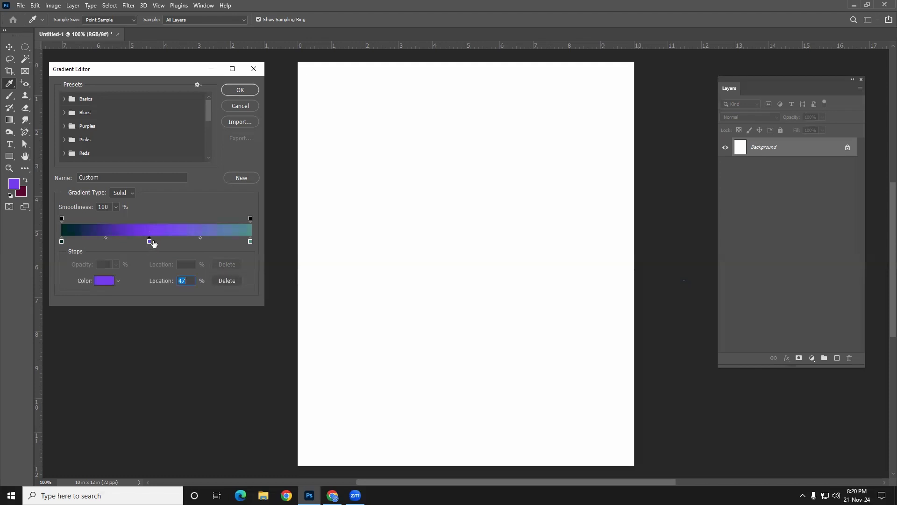
key(ctrl+z)
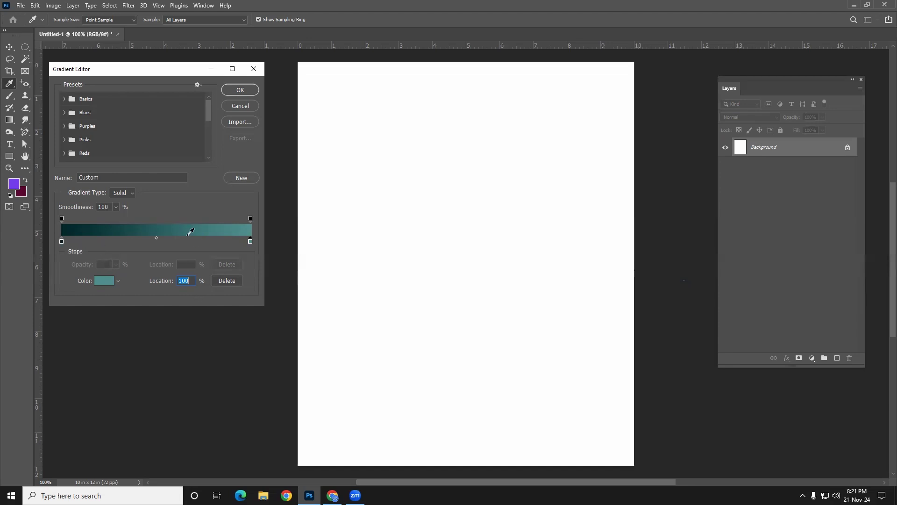
click(144, 243)
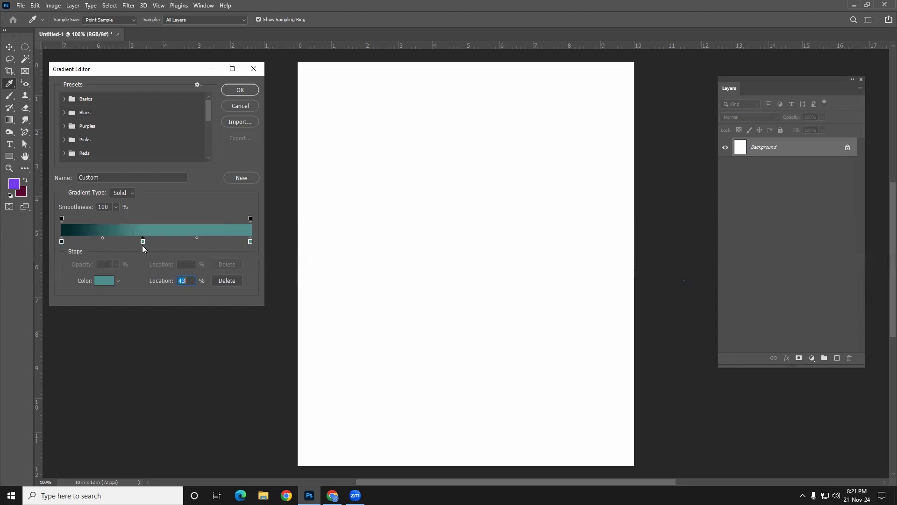
click(178, 241)
click(108, 241)
click(204, 242)
click(86, 241)
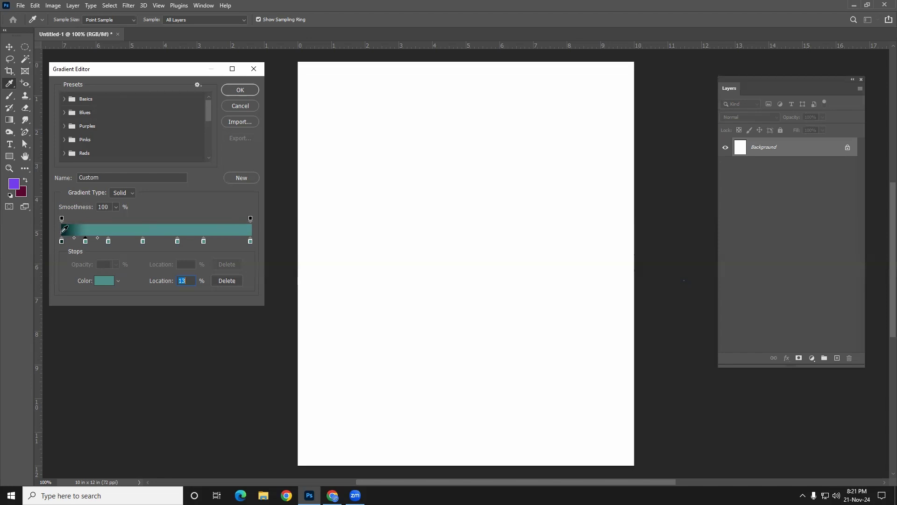
click(62, 240)
click(108, 240)
click(144, 242)
click(177, 241)
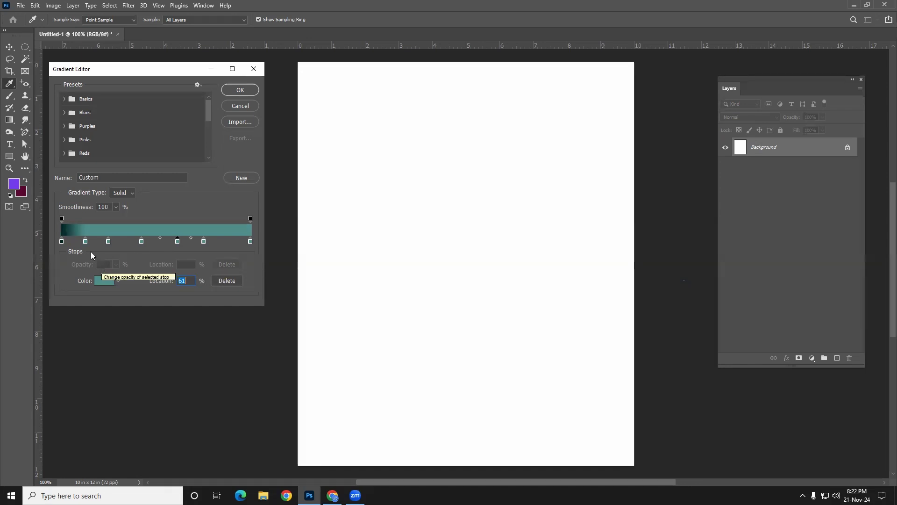
- Set the color of the gradient's first stop at 0% to a bright magenta
click(62, 241)
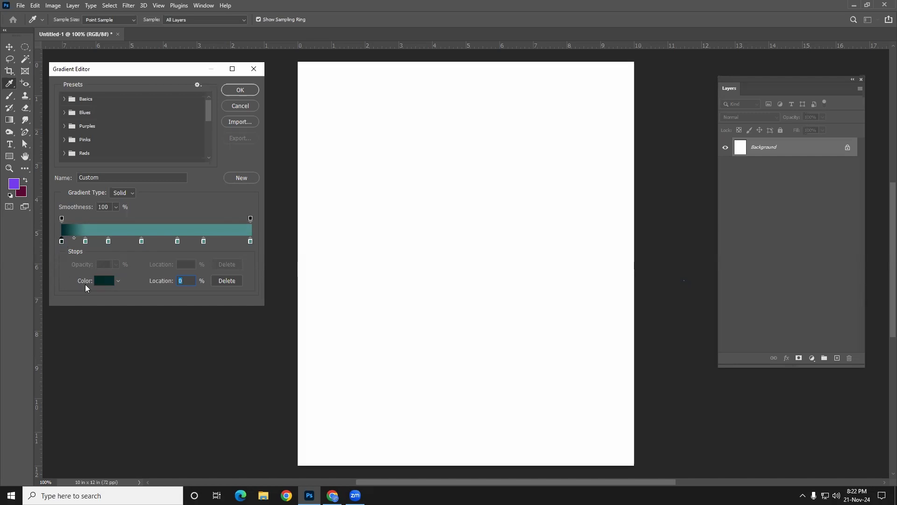
click(105, 282)
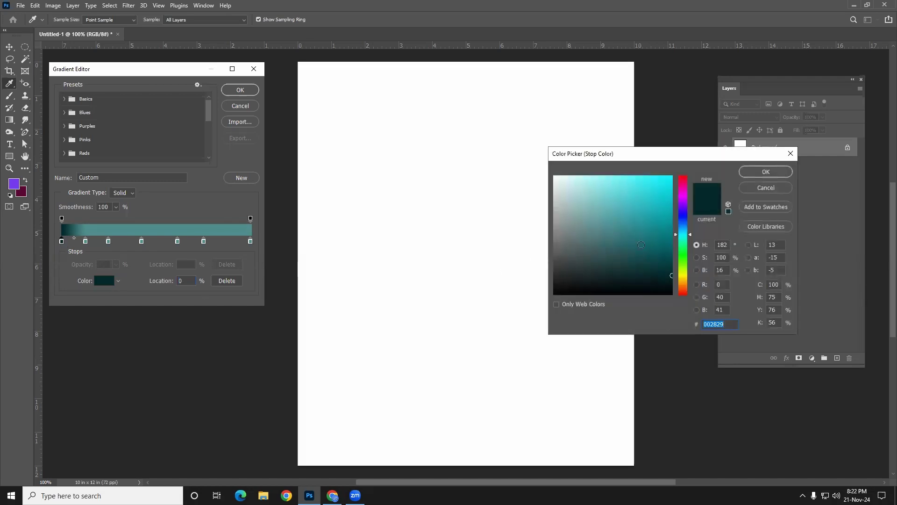
click(683, 195)
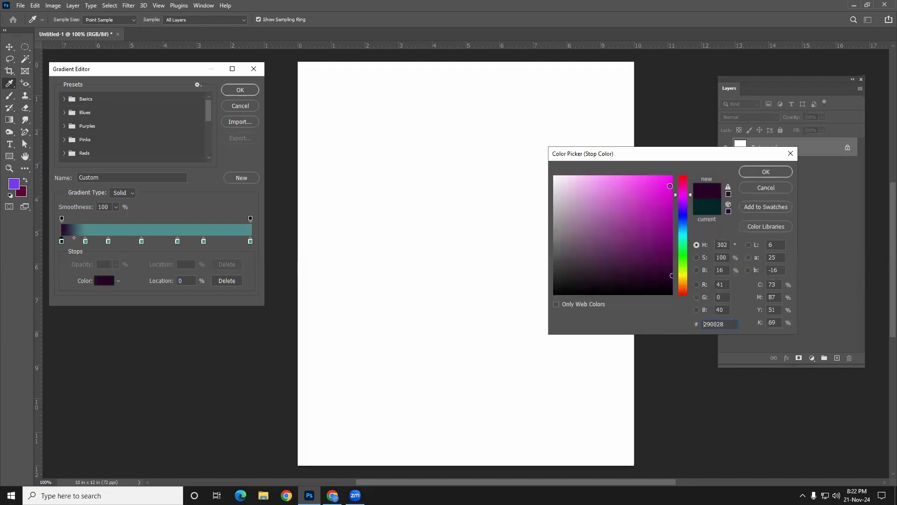
click(670, 186)
key(Return)
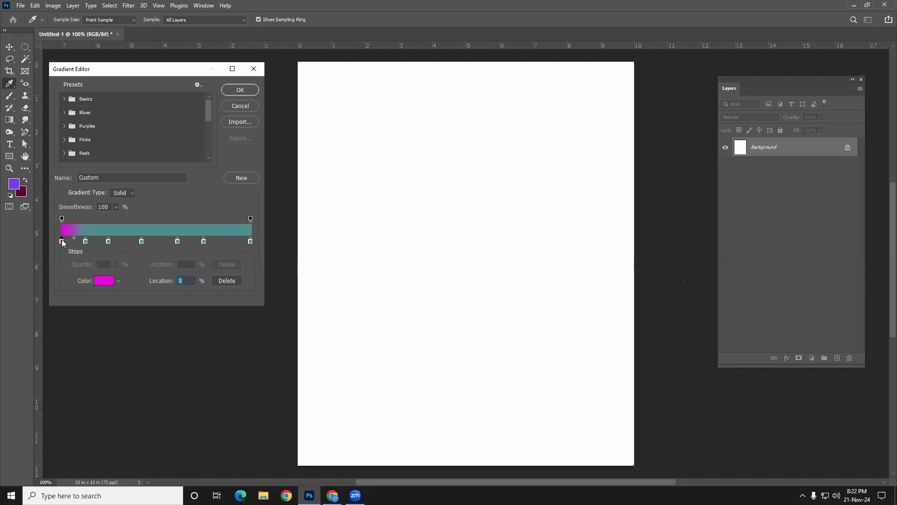
- Set the color of the stop at 13% to dark green, 0a4414
click(85, 241)
click(105, 280)
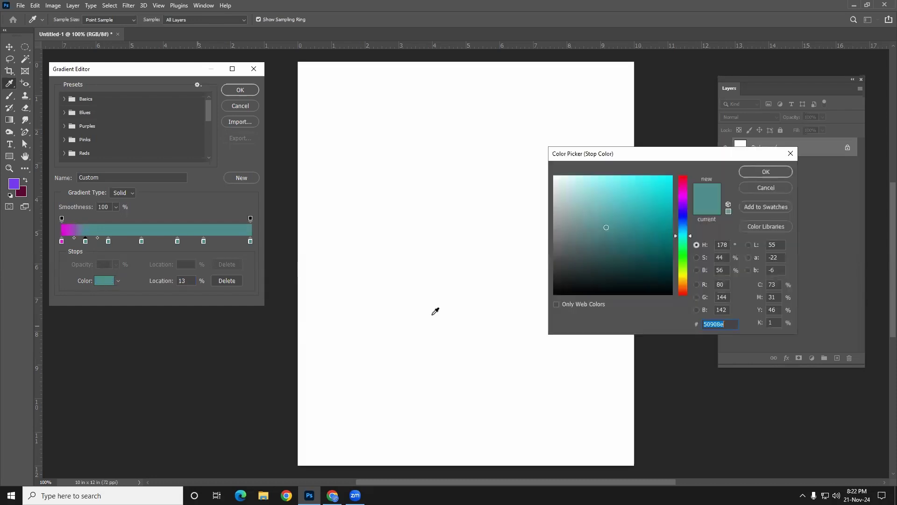
click(674, 255)
click(653, 260)
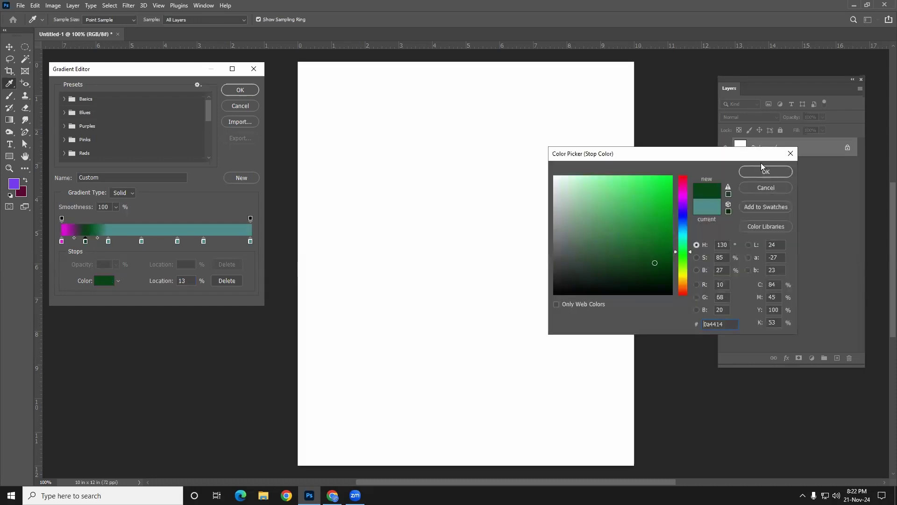
click(765, 171)
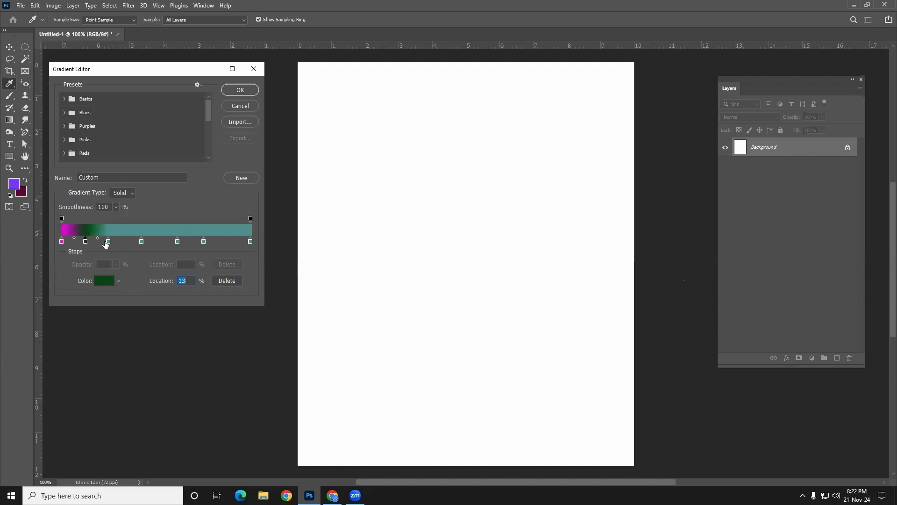
- Set the color of the stop at 25% to pinkish red, f20e54
click(109, 241)
click(104, 280)
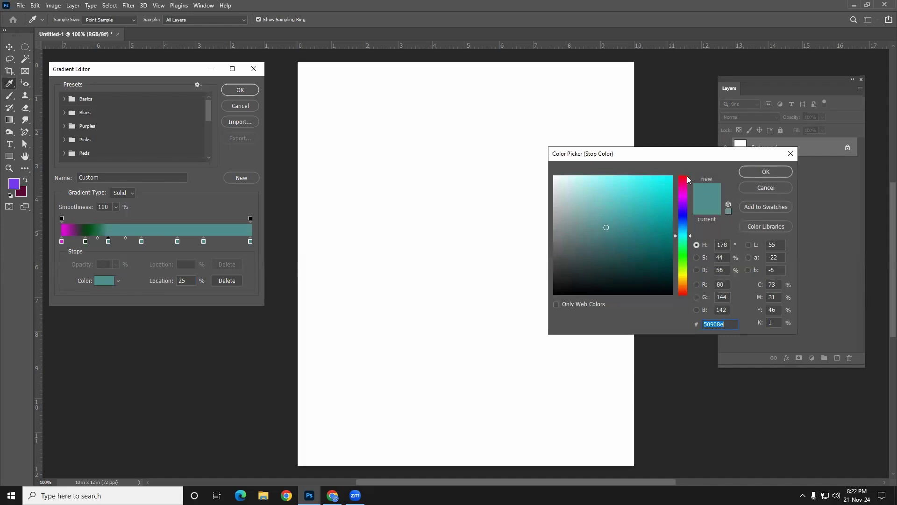
text(f20e54)
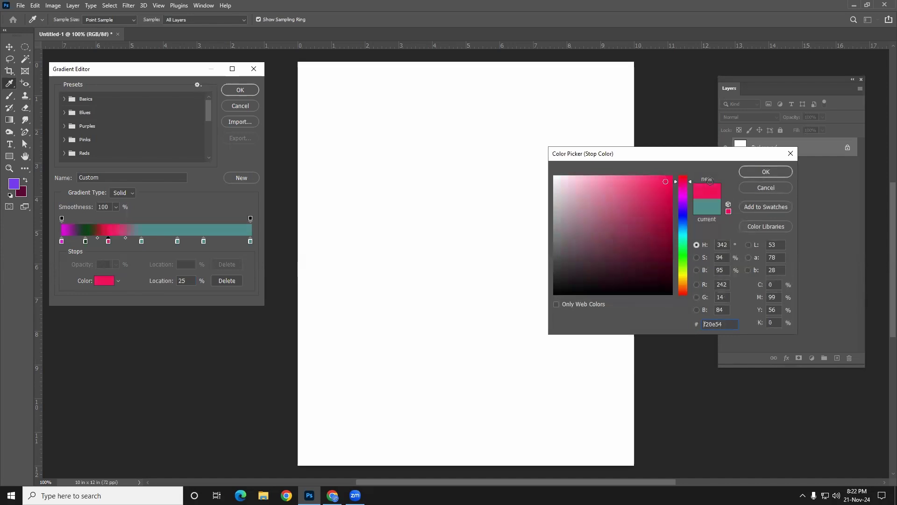
click(767, 172)
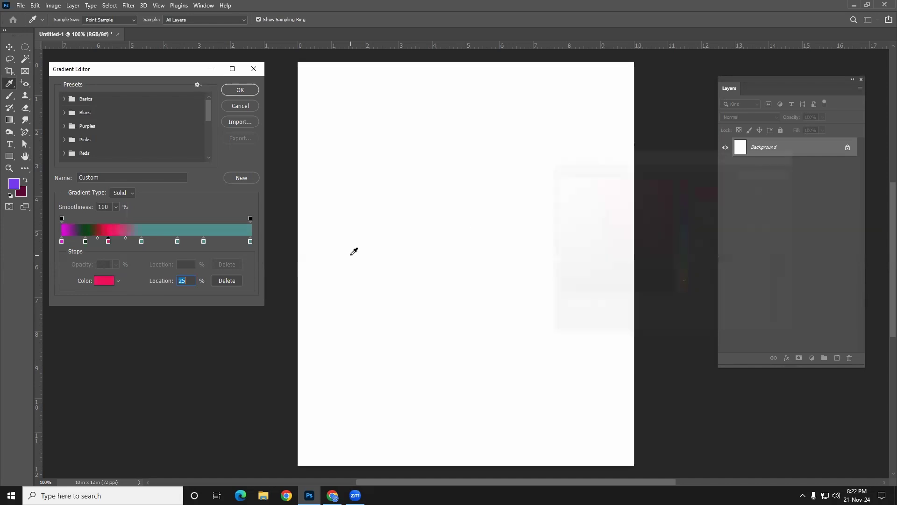
- Set the color of the stop at 42% to olive green, 80a20a
click(141, 241)
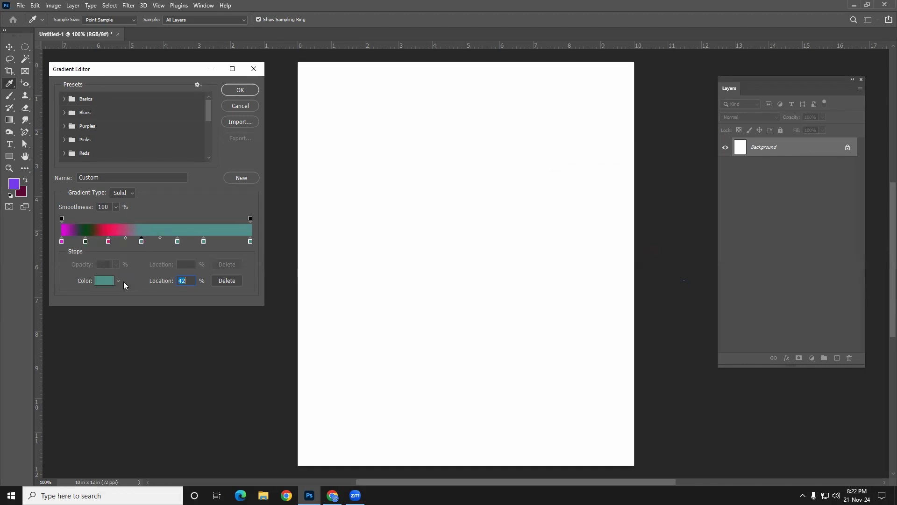
click(104, 281)
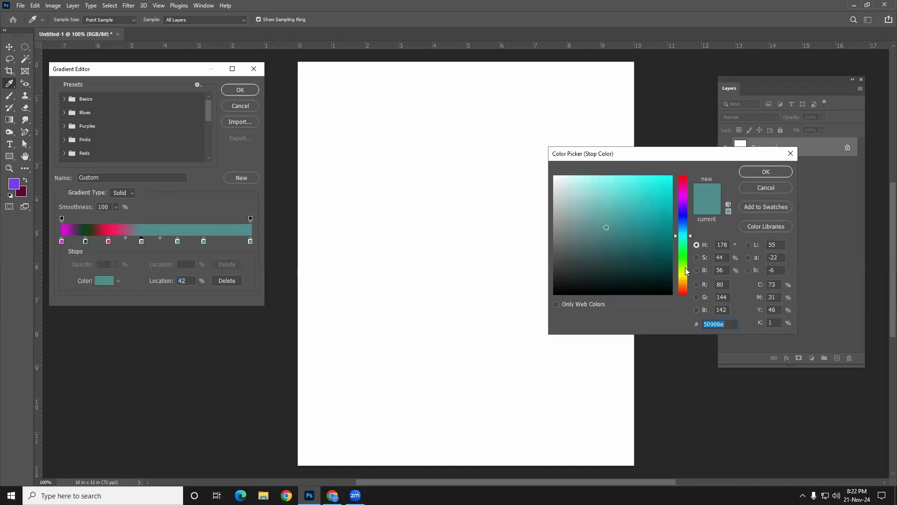
click(683, 270)
click(666, 218)
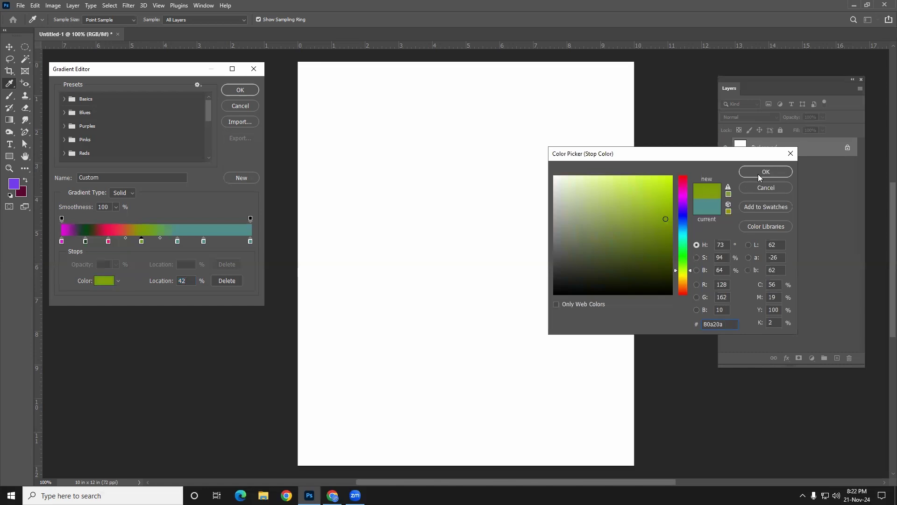
click(762, 172)
- Set the color of the stop at 61% to bright cyan, 0eeae3
click(177, 241)
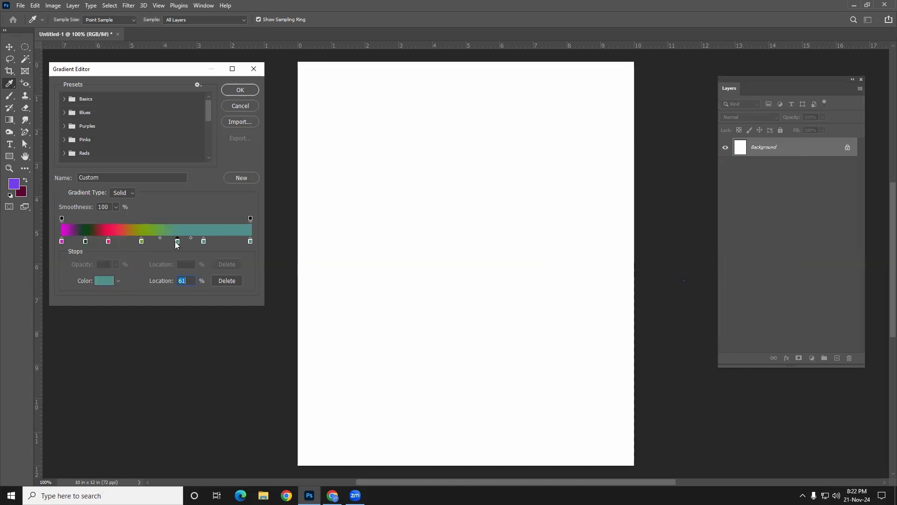
click(104, 280)
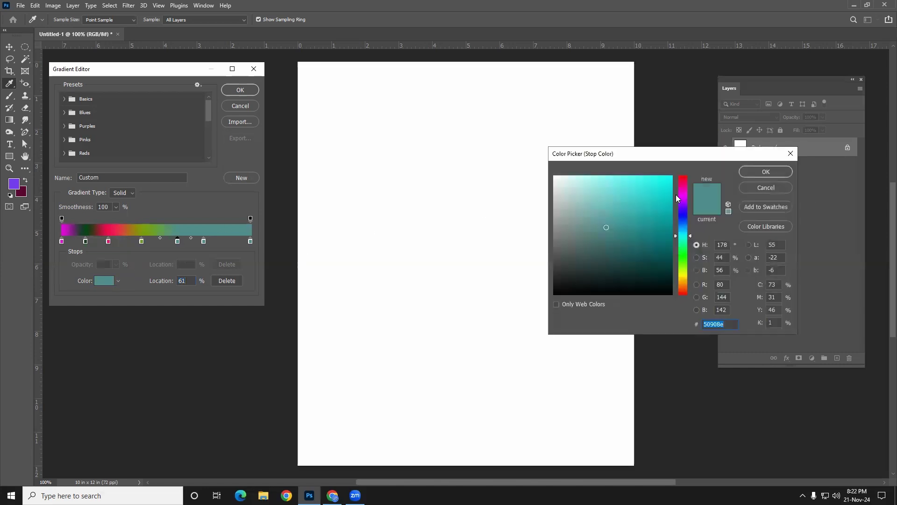
click(666, 185)
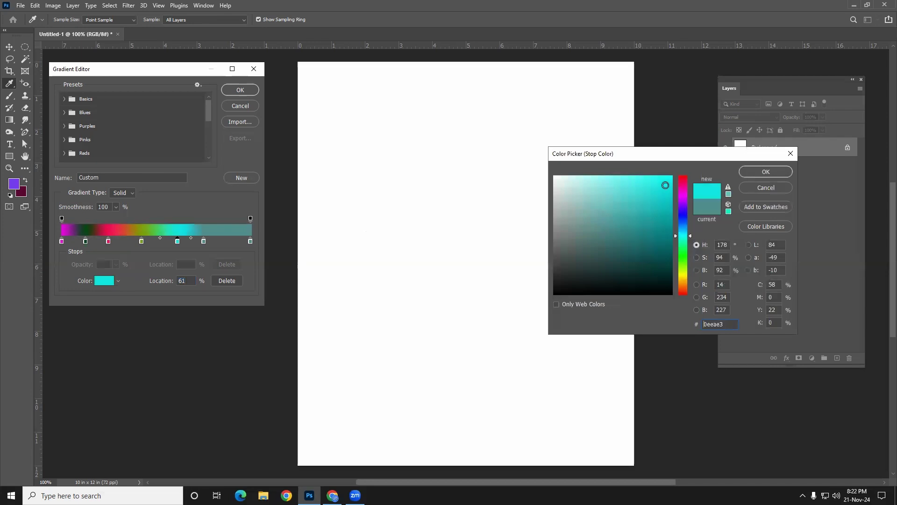
click(757, 169)
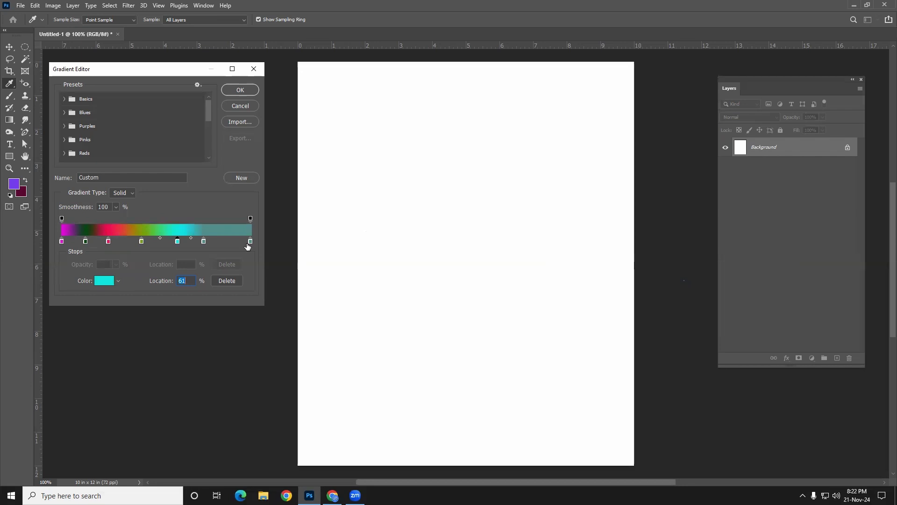
- Set the color of the stop at 75% to a muted purple and accept the edited gradient
click(203, 241)
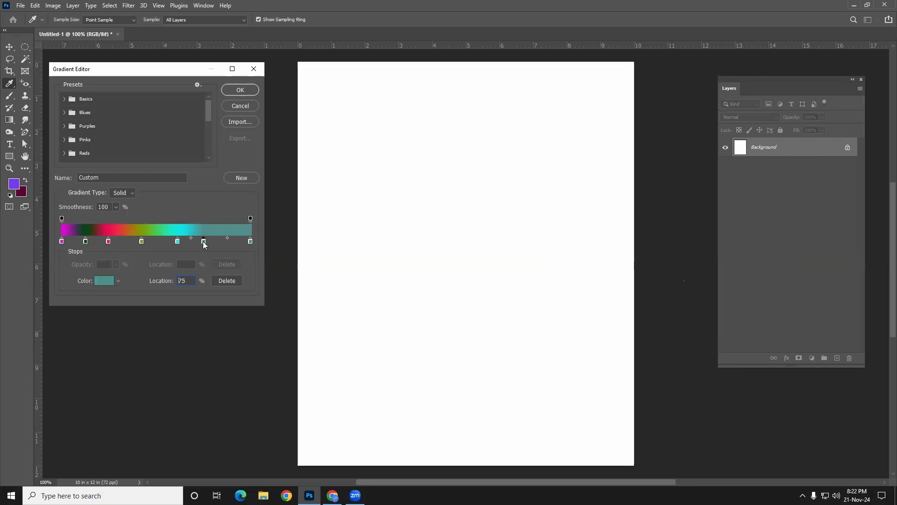
click(104, 280)
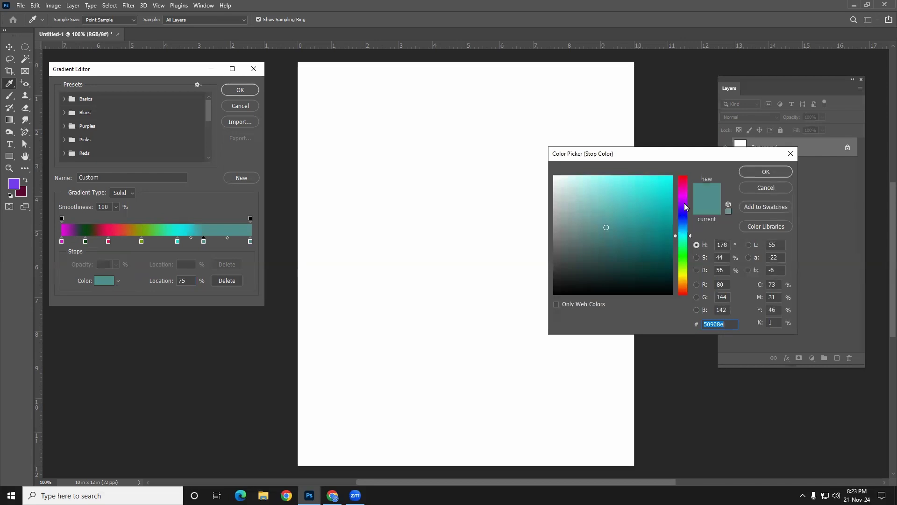
click(684, 204)
click(749, 171)
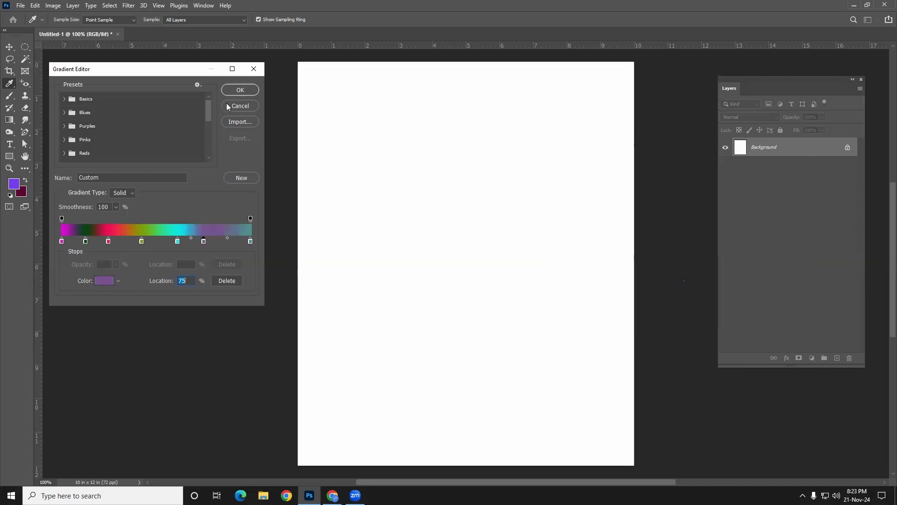
click(232, 90)
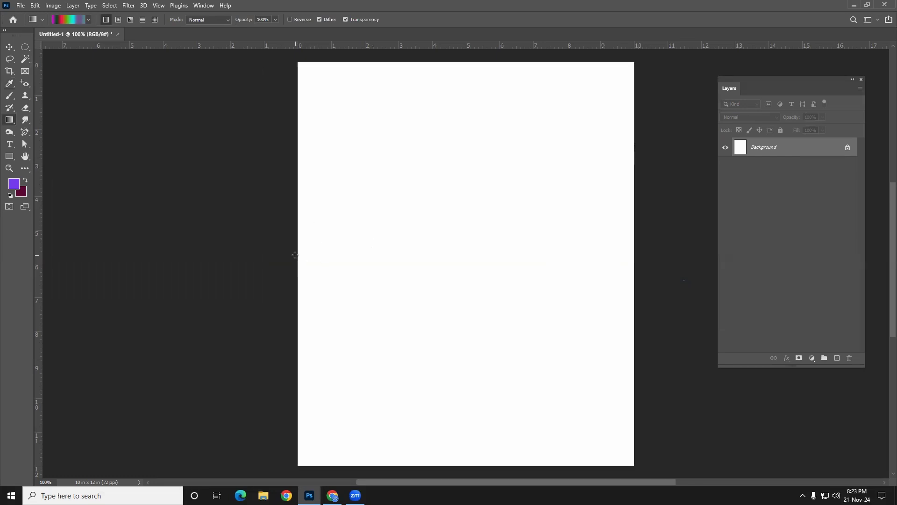
- Fill the Background layer with the linear gradient, first horizontally across the canvas and finally diagonally from its lower-left to its upper-right area
drag(296, 254, 588, 256)
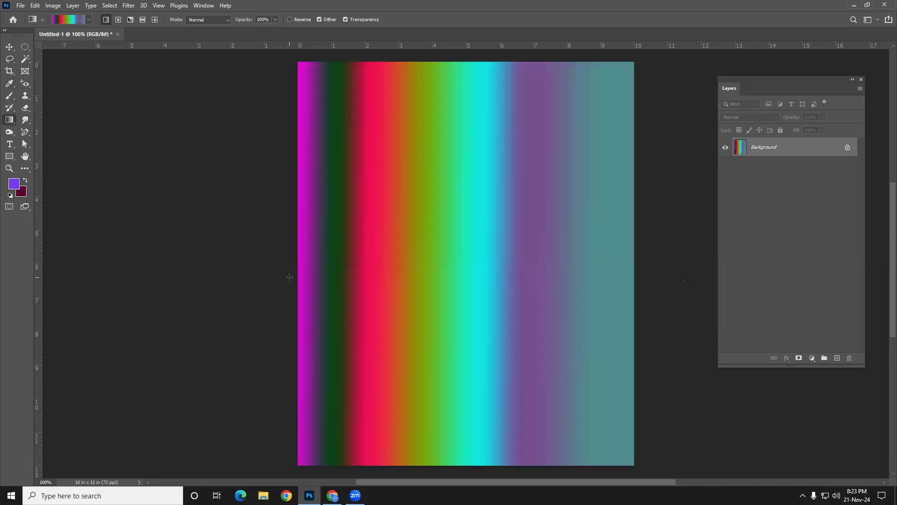
drag(621, 90, 462, 234)
drag(332, 430, 584, 134)
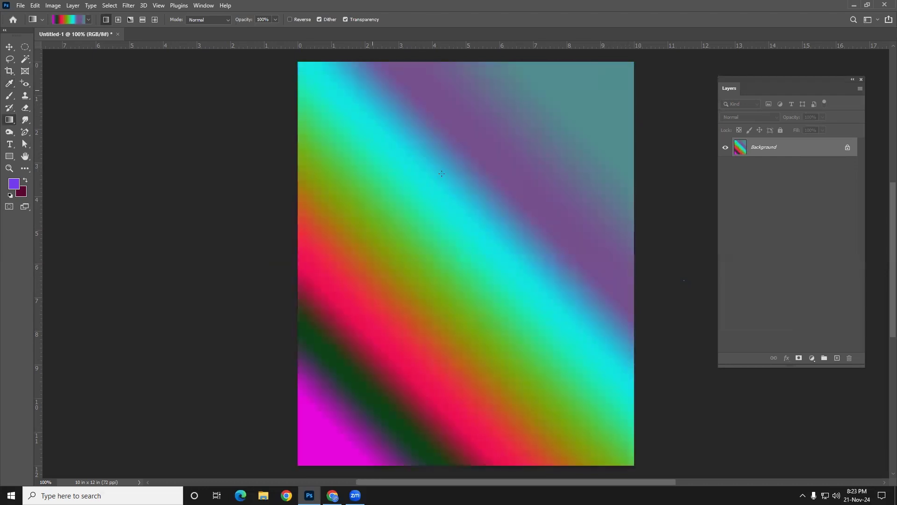
- Fill the Background layer with the multicolor linear gradient in several diagonal and horizontal directions, ending with a slightly tilted left-to-right fill
drag(371, 89, 423, 131)
drag(611, 170, 323, 185)
drag(334, 217, 579, 233)
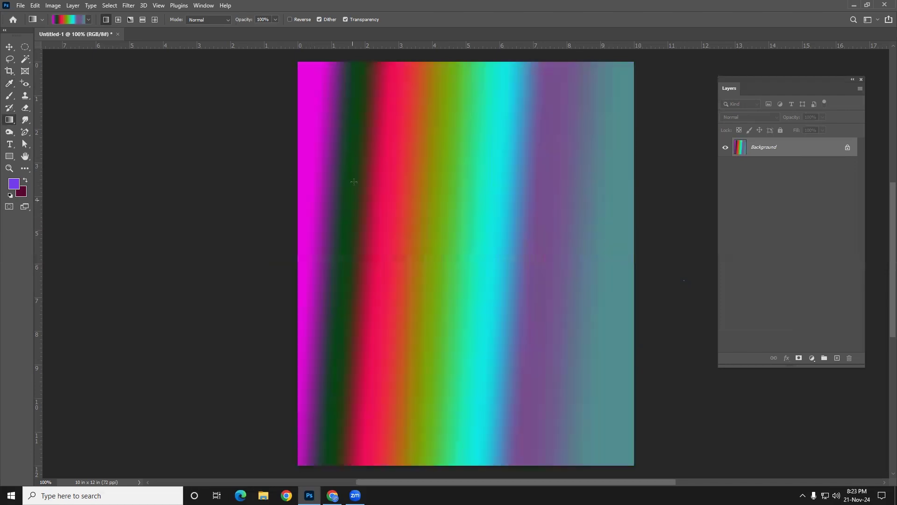
drag(578, 182, 411, 285)
drag(523, 196, 369, 303)
drag(360, 224, 586, 246)
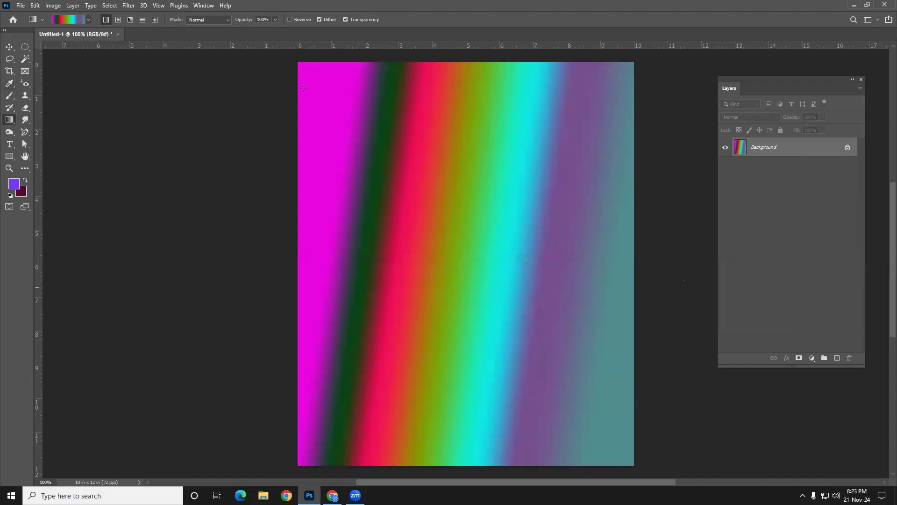
- Delete the gradient's five intermediate color stops: the purple at 75%, cyan at 61%, olive at 42%, red and dark green
click(67, 22)
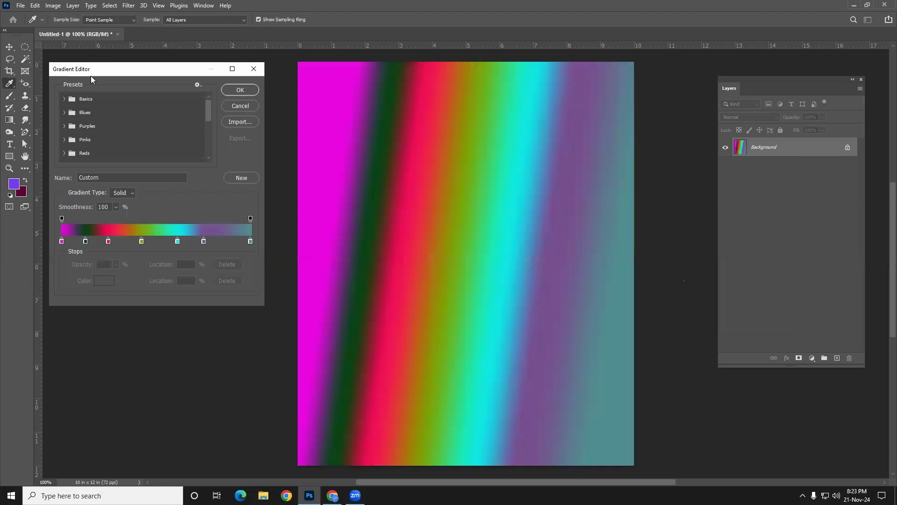
drag(98, 75, 151, 100)
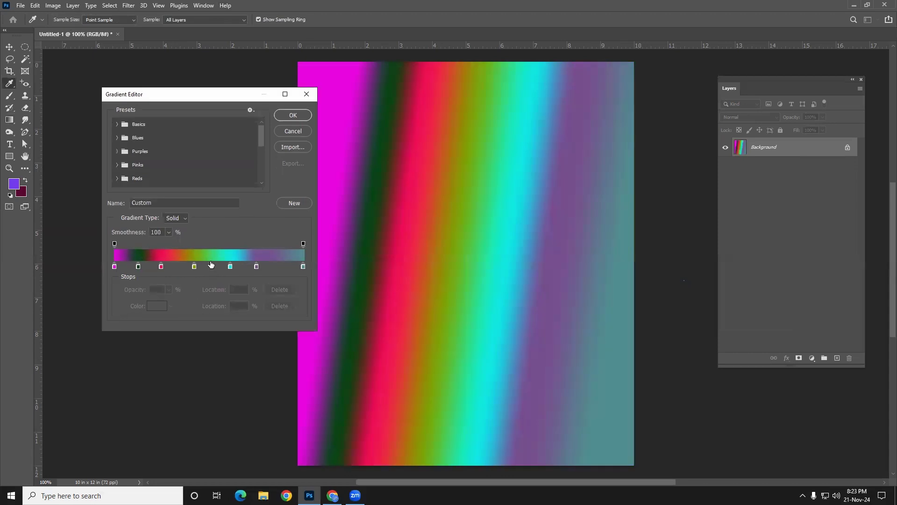
click(257, 268)
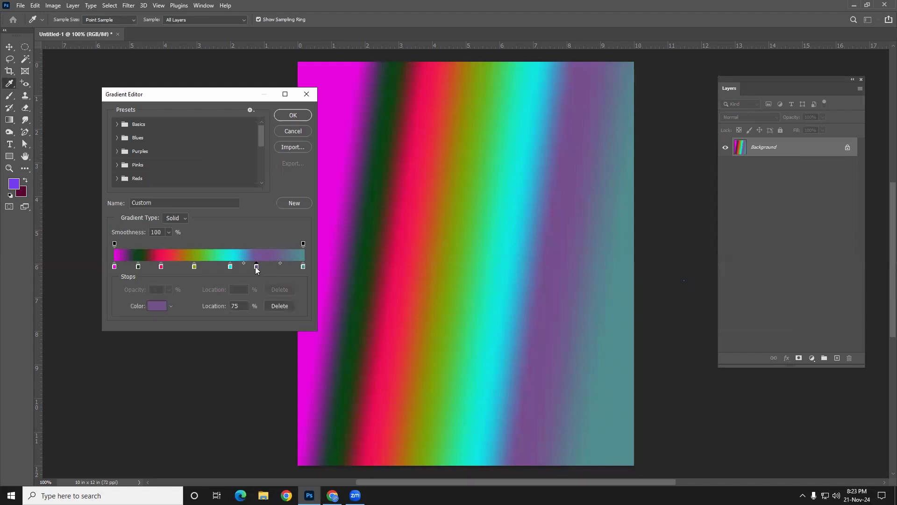
click(281, 306)
click(230, 266)
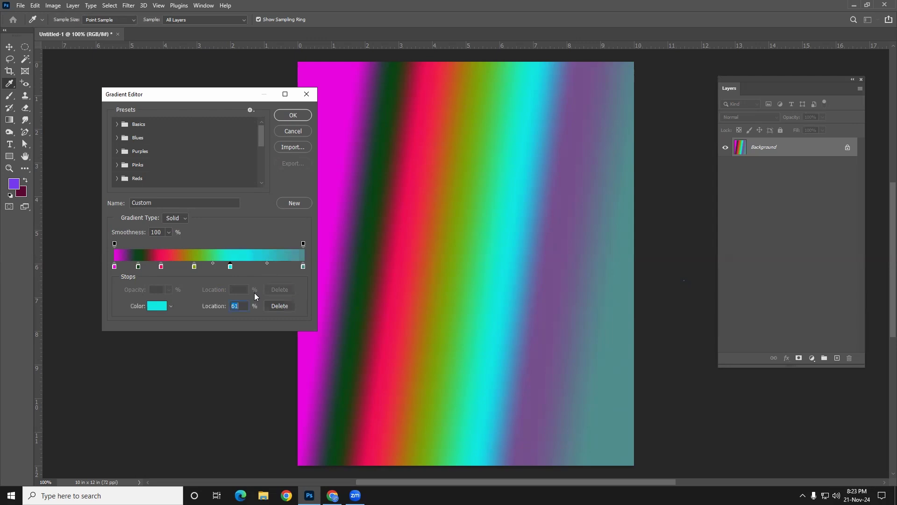
click(278, 306)
click(194, 266)
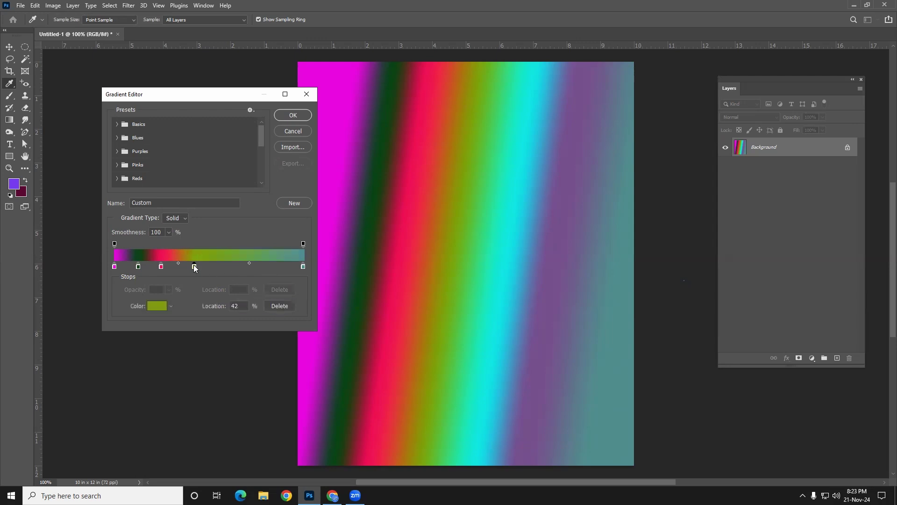
click(280, 306)
click(159, 266)
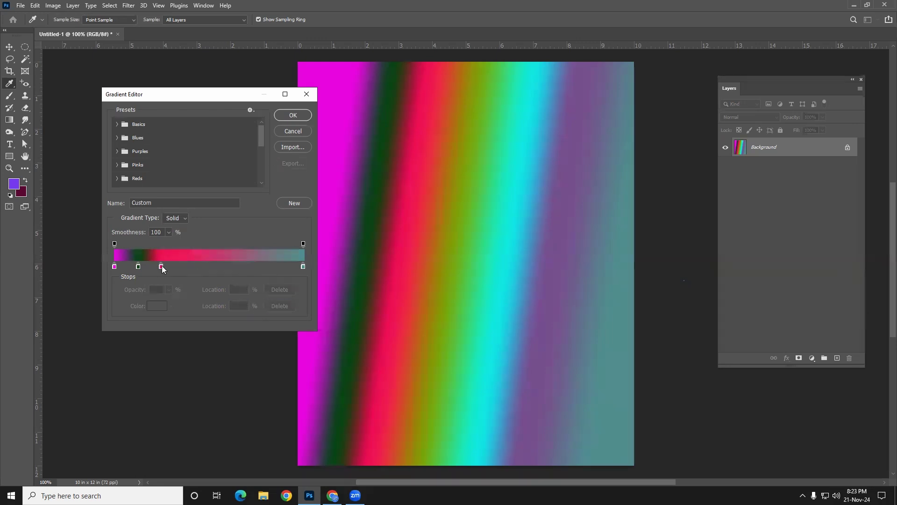
click(279, 306)
click(138, 266)
click(279, 306)
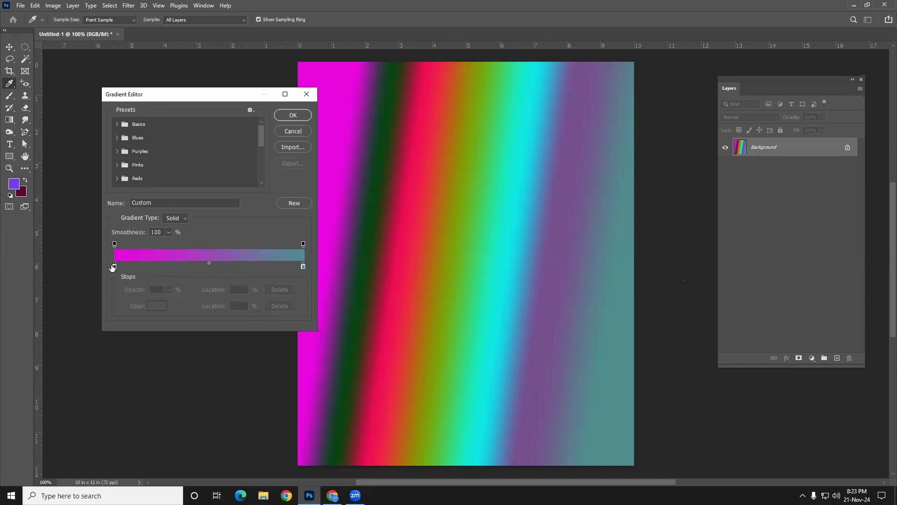
- Set the color of the gradient's stop at 0% to bright blue, 0d9bdd
click(114, 267)
click(154, 306)
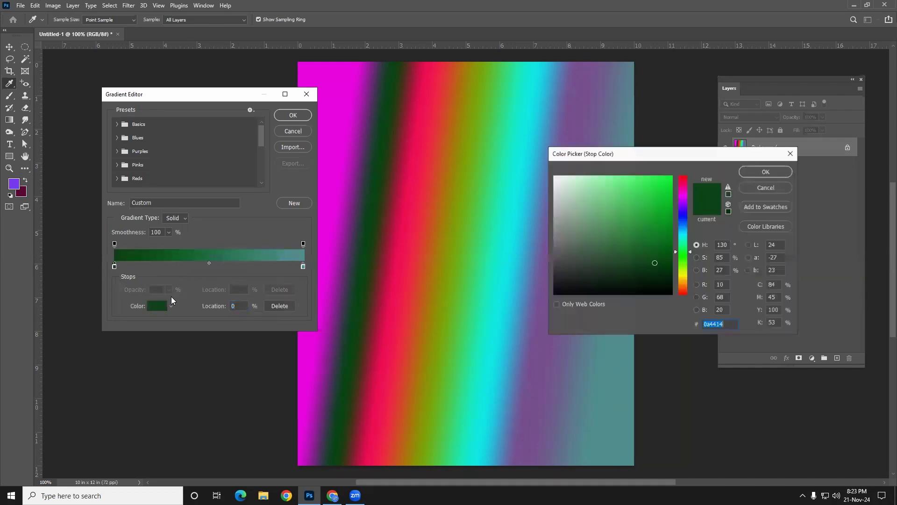
click(684, 229)
click(666, 191)
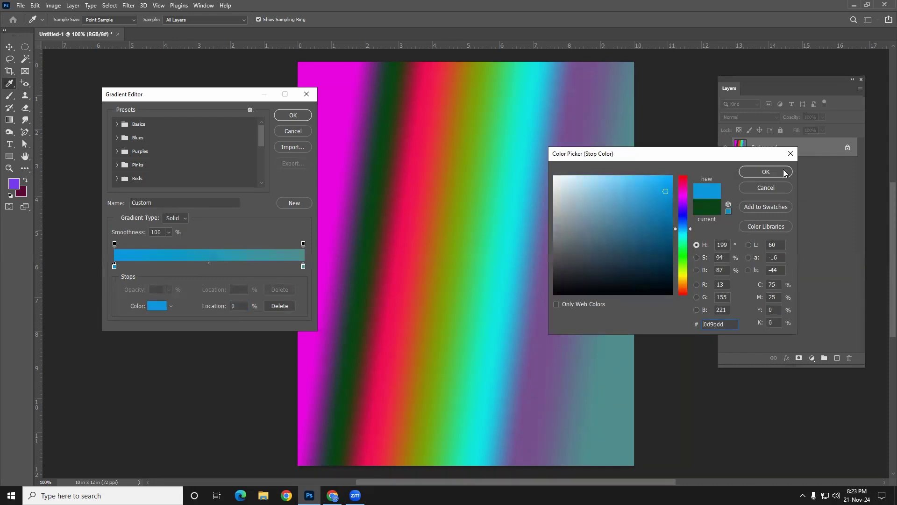
click(766, 172)
- Set the color of the gradient's stop at 100% to a more saturated teal and accept the edited gradient
click(303, 265)
click(160, 306)
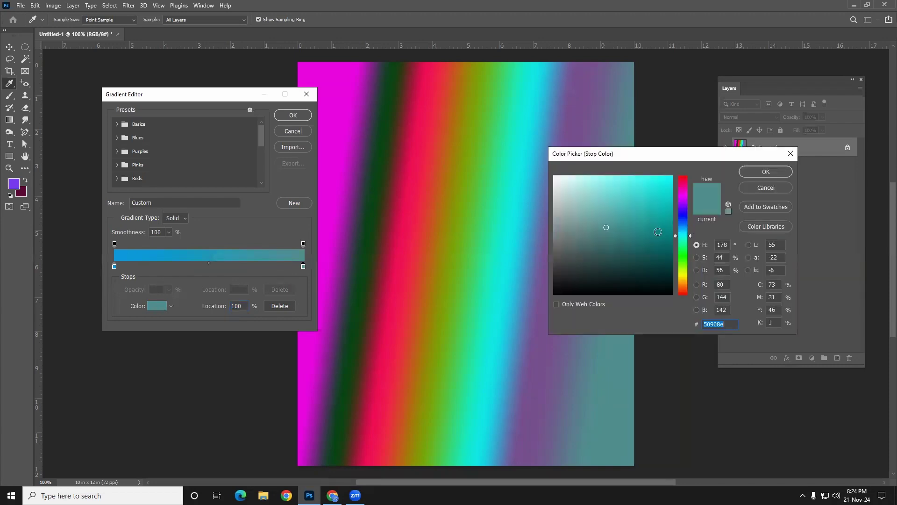
click(658, 230)
click(766, 171)
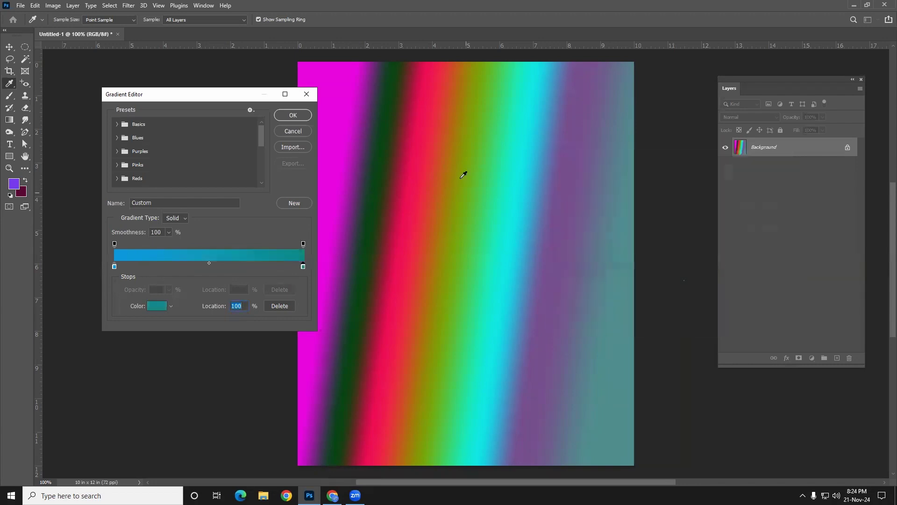
click(293, 115)
- Fill the Background layer with the blue-to-teal linear gradient horizontally and diagonally, ending with teal in the canvas's lower-right area
drag(305, 226, 515, 227)
drag(552, 130, 434, 320)
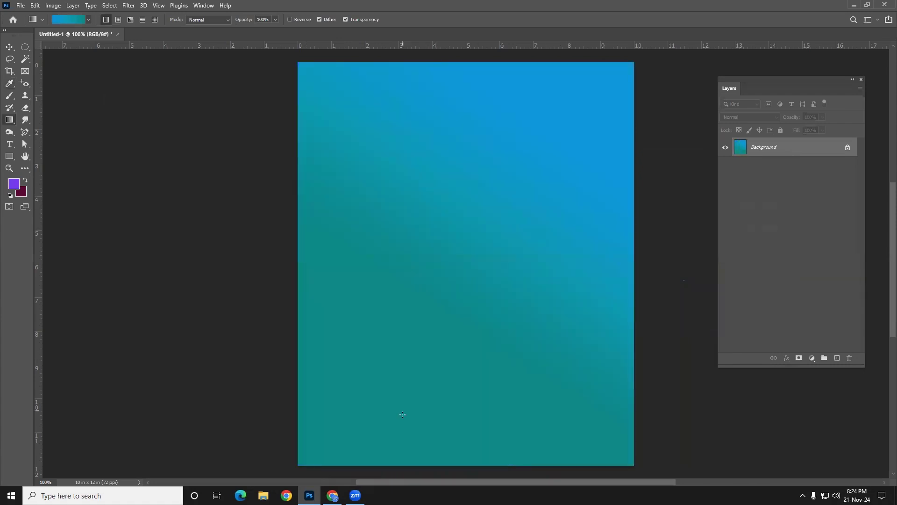
drag(400, 416, 604, 369)
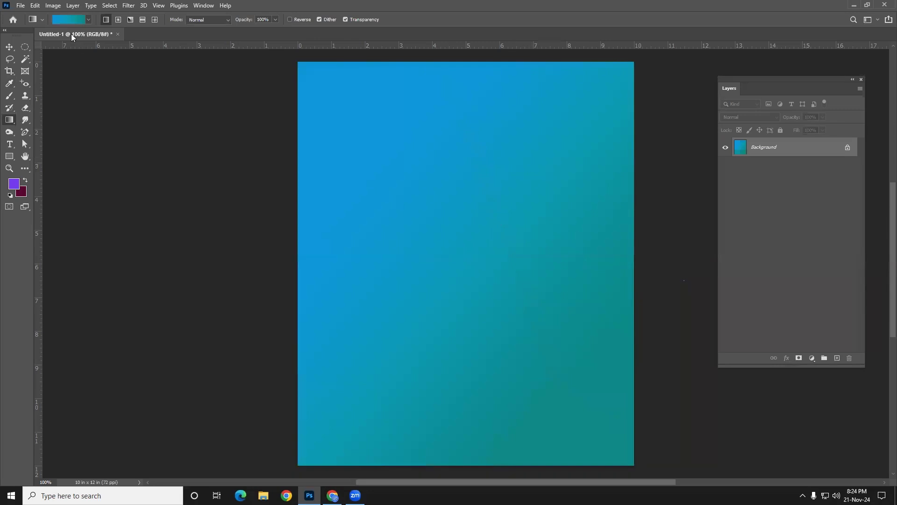
- Change the gradient's 0% stop to magenta, move the color midpoint to 43% and accept the edited gradient
click(74, 21)
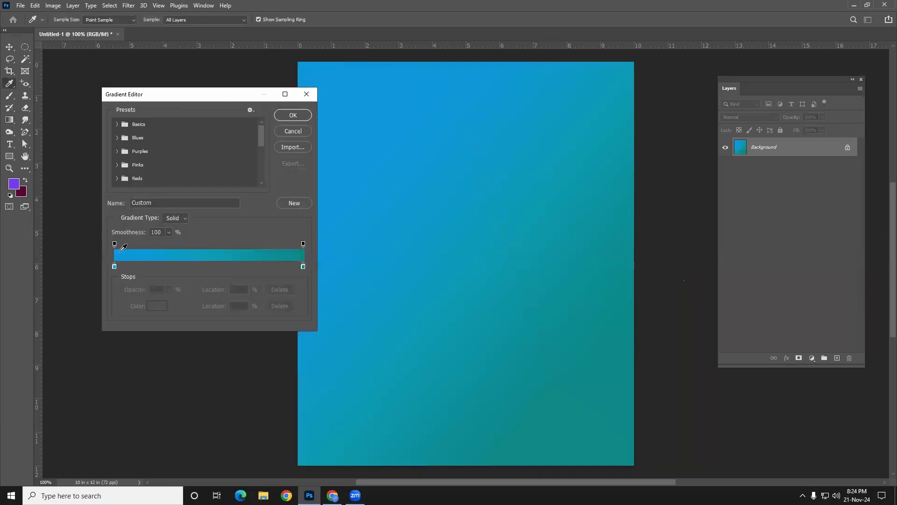
click(115, 266)
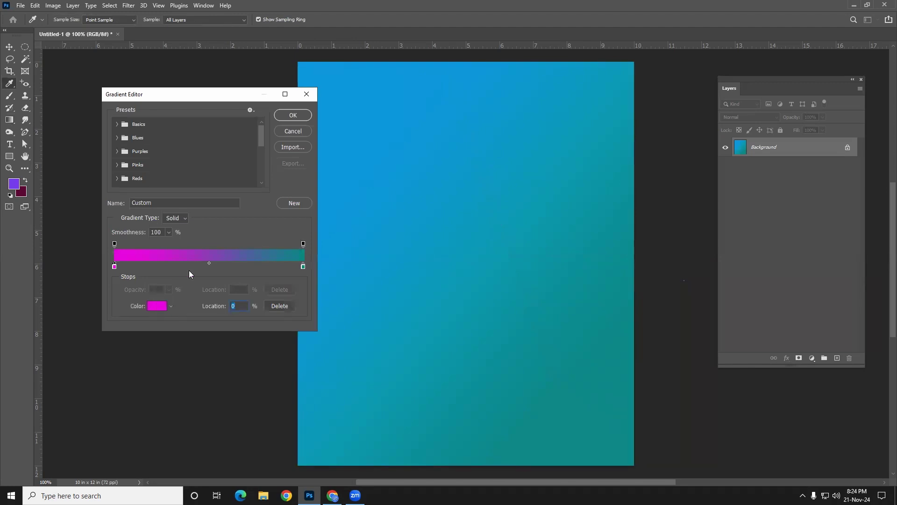
drag(208, 262, 196, 262)
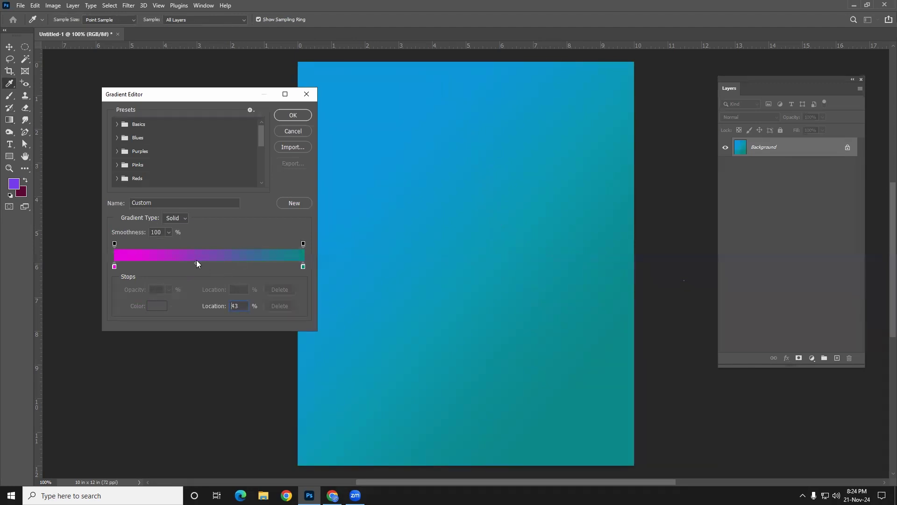
click(292, 115)
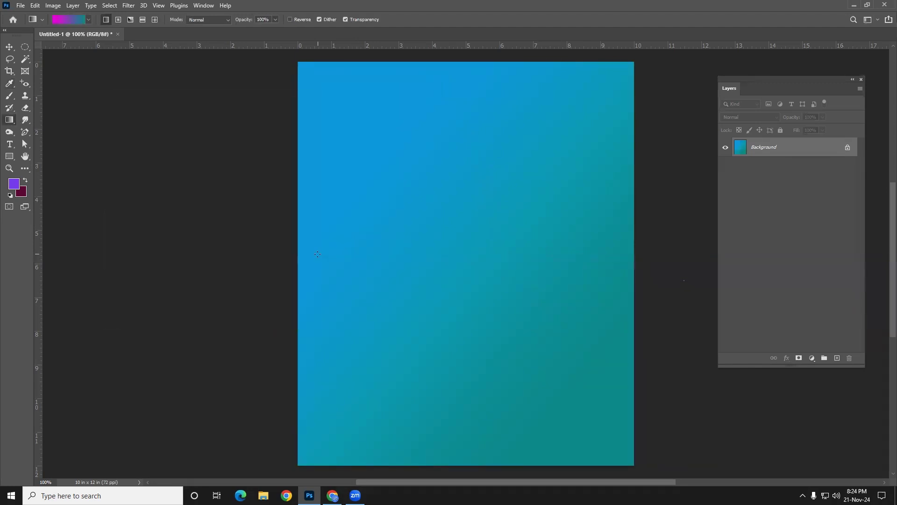
- Fill the canvas horizontally with the magenta-to-teal linear gradient, from left to right and finally from right to left
drag(302, 251, 552, 253)
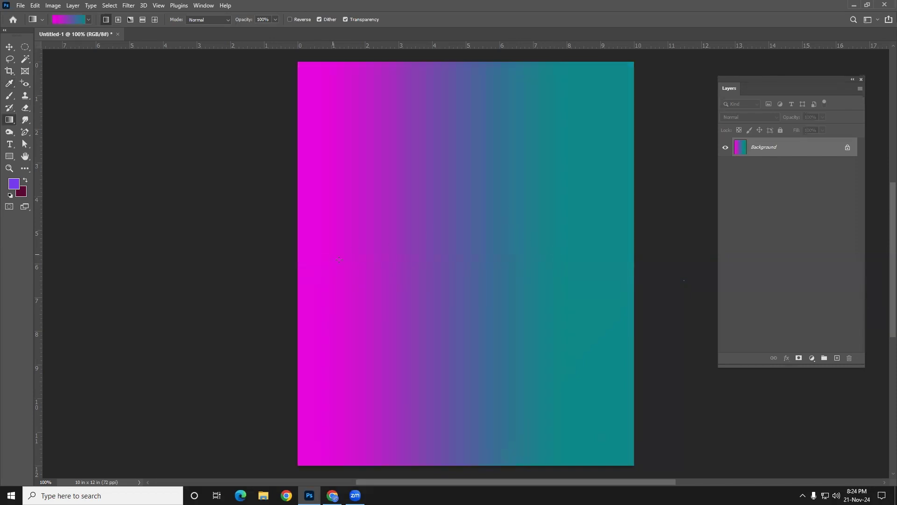
drag(300, 272, 580, 271)
drag(300, 245, 517, 243)
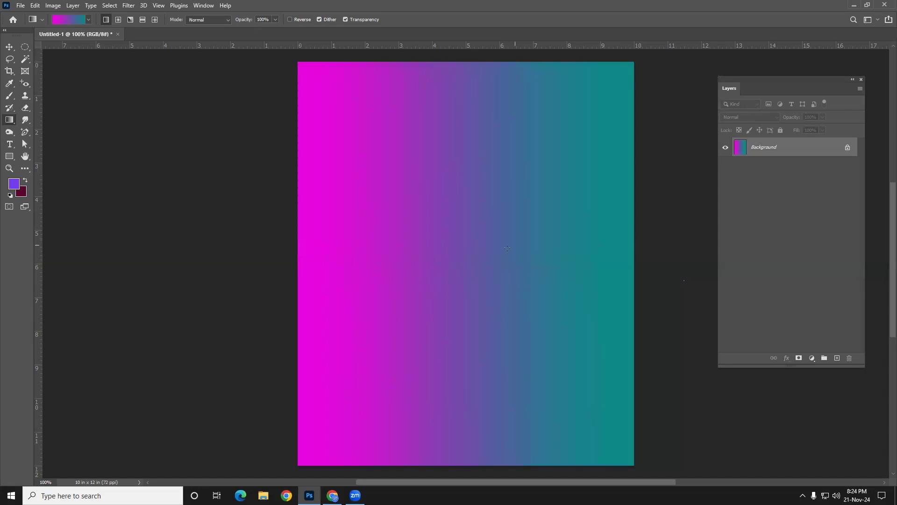
drag(632, 242, 373, 244)
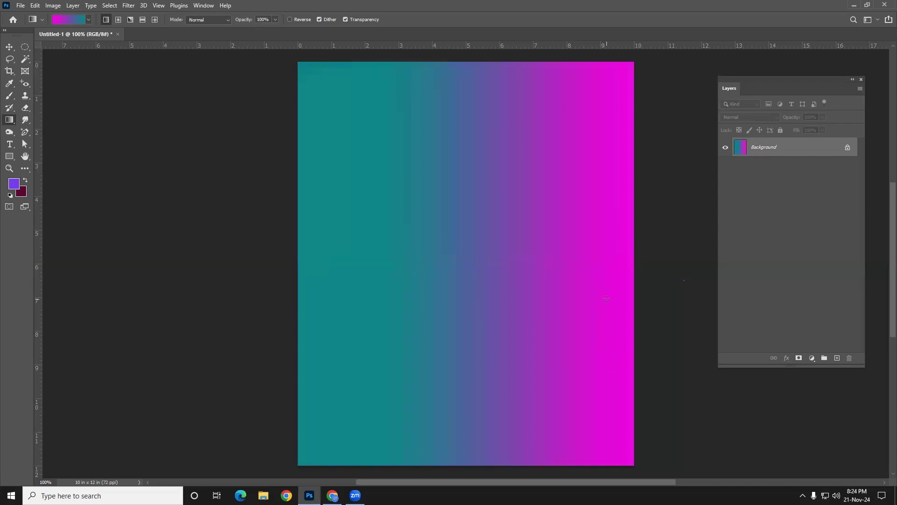
- Fill the canvas with the linear gradient vertically in both directions and diagonally from the corners, ending with magenta in the lower-left corner
drag(457, 65, 490, 267)
drag(466, 369, 466, 369)
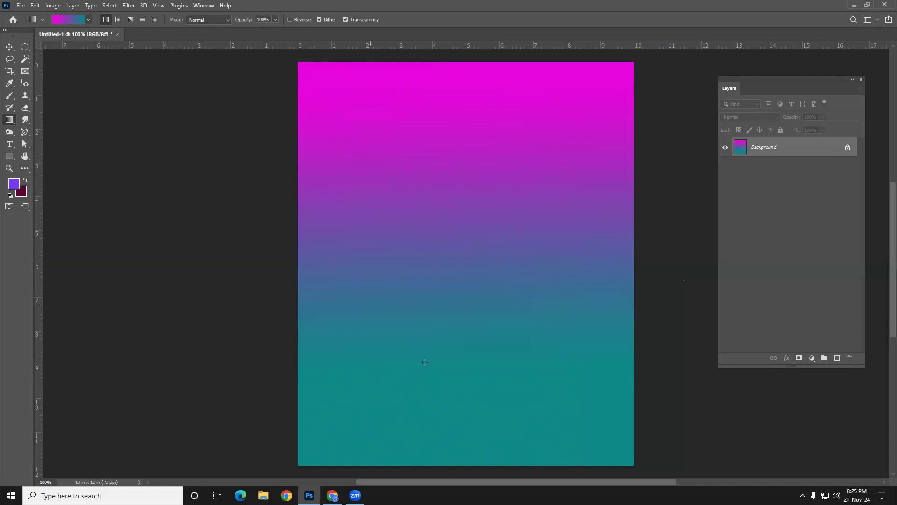
drag(466, 456, 466, 187)
drag(300, 63, 376, 208)
drag(622, 68, 590, 158)
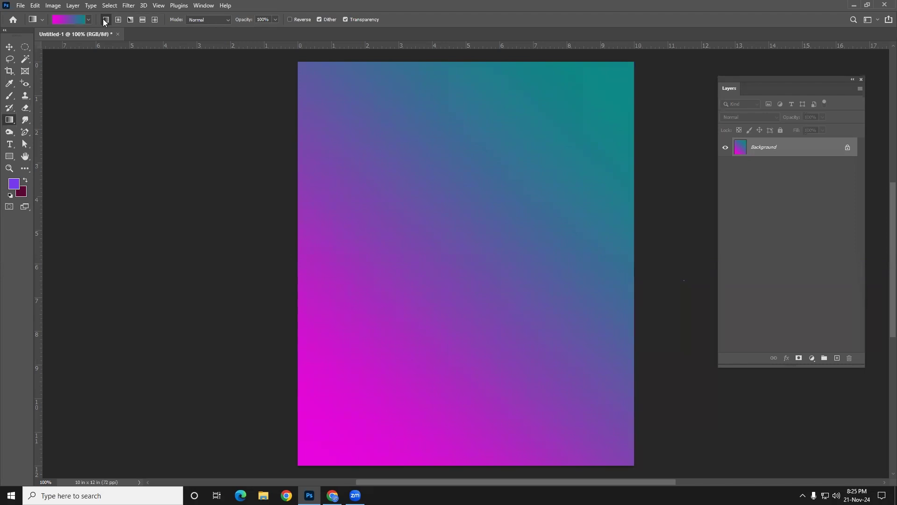
- Repeat the linear gradient fill horizontally and vertically, ending with a slightly tilted fill that has magenta along the canvas's lower edge
drag(316, 259, 491, 252)
drag(636, 251, 664, 256)
drag(475, 96, 482, 199)
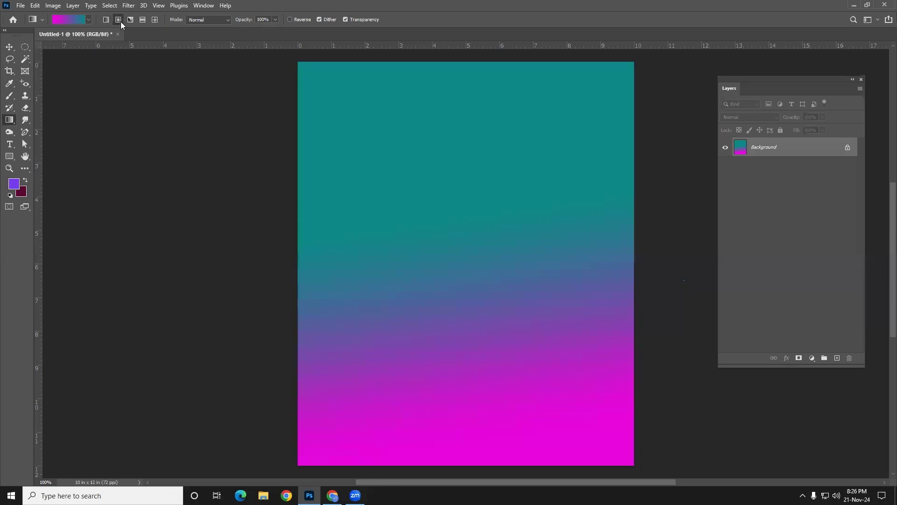
- Switch to the Radial gradient and fill the canvas outward from its center at different lengths, ending beyond the lower-right corner
drag(453, 246, 514, 305)
drag(595, 411, 602, 406)
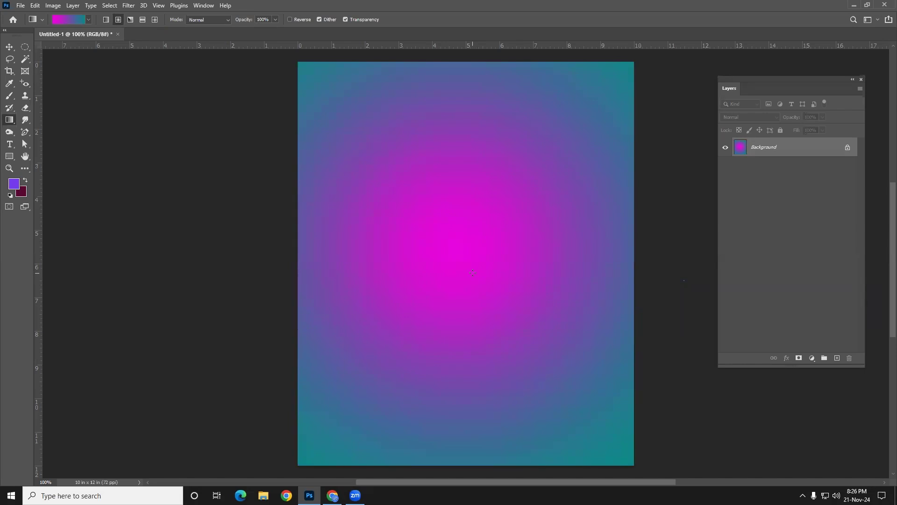
drag(588, 120, 600, 135)
drag(361, 423, 376, 389)
drag(464, 248, 544, 375)
drag(569, 408, 569, 408)
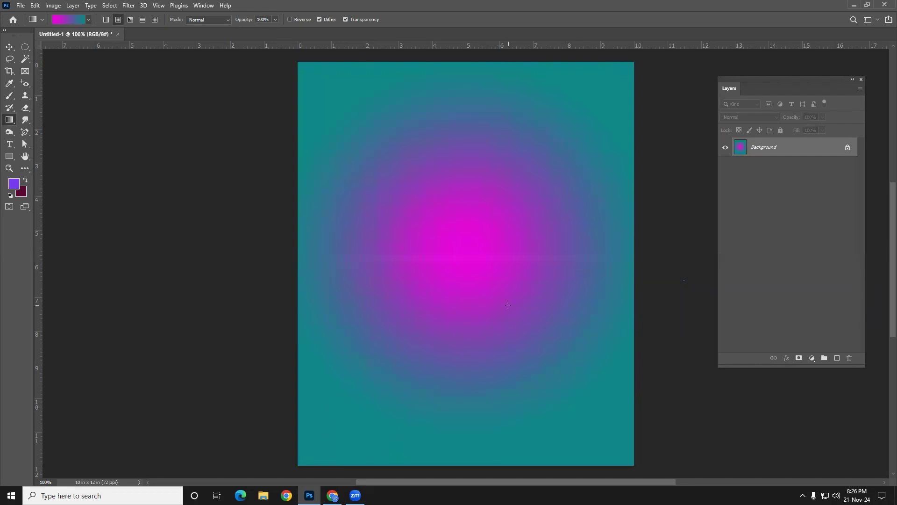
drag(463, 248, 644, 435)
- Fill the canvas with radial gradients starting from the center, the upper-left corner and the lower-right corner, ending with a large centered one
scroll(608, 383, up, 5)
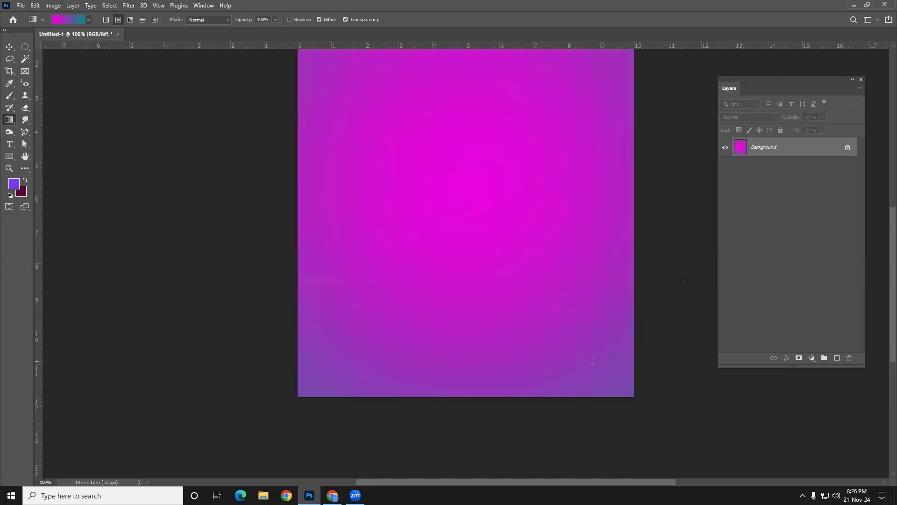
scroll(546, 356, up, 1)
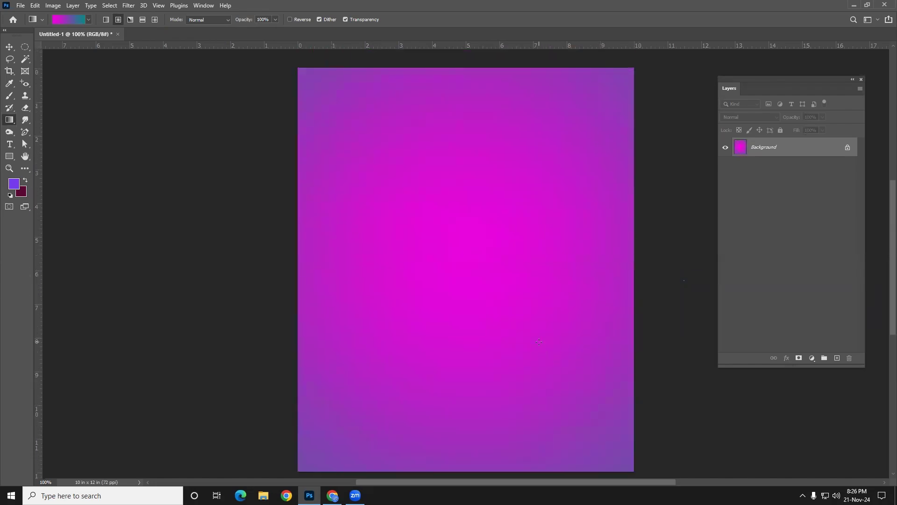
alt+click(517, 320)
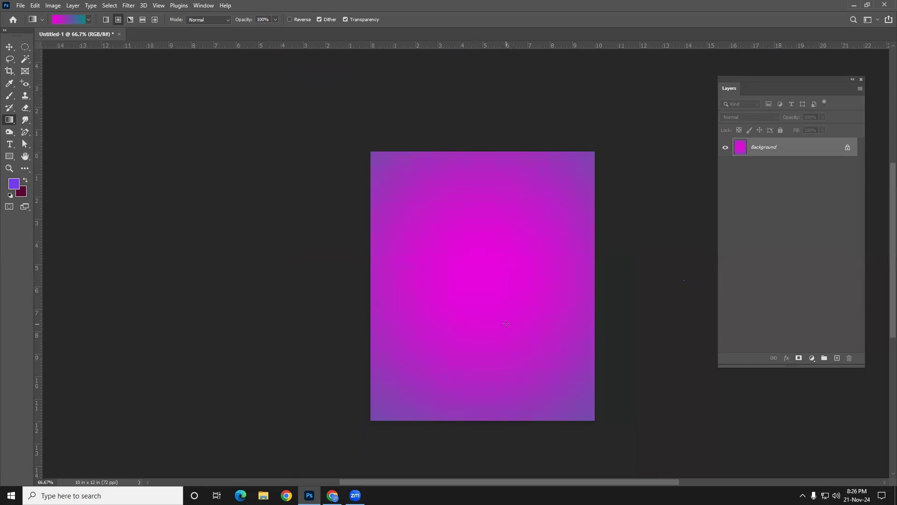
drag(505, 305, 392, 189)
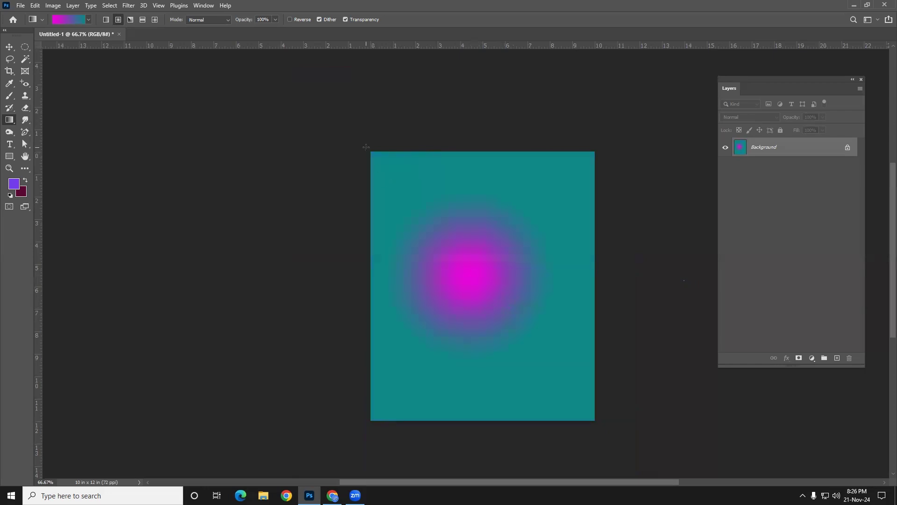
drag(366, 146, 431, 210)
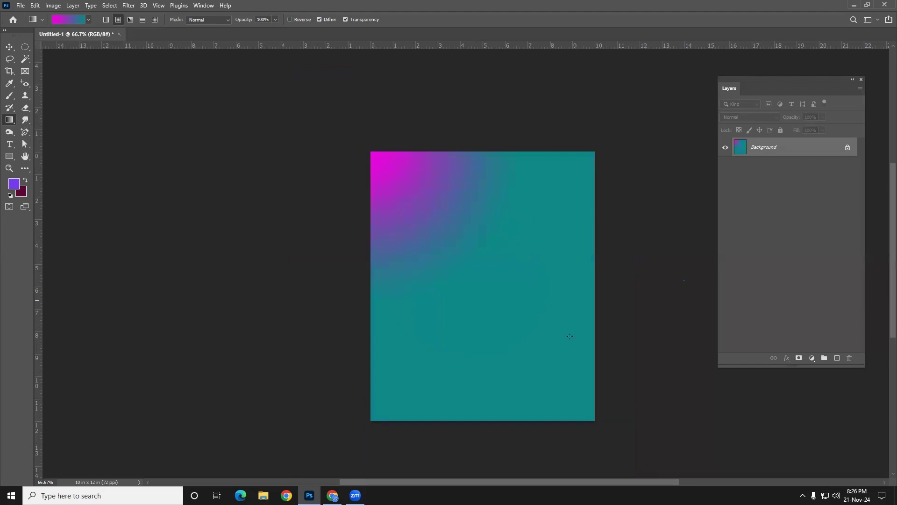
drag(596, 418, 533, 362)
drag(399, 180, 371, 149)
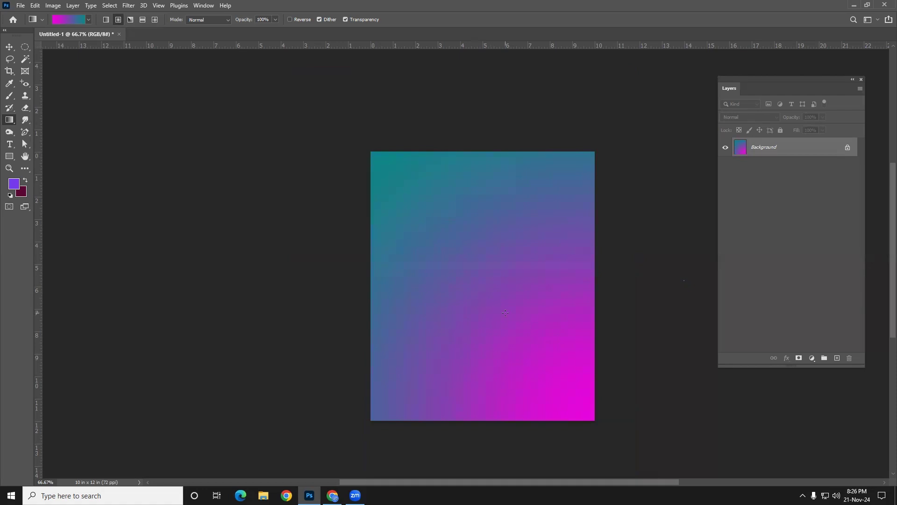
drag(461, 283, 610, 380)
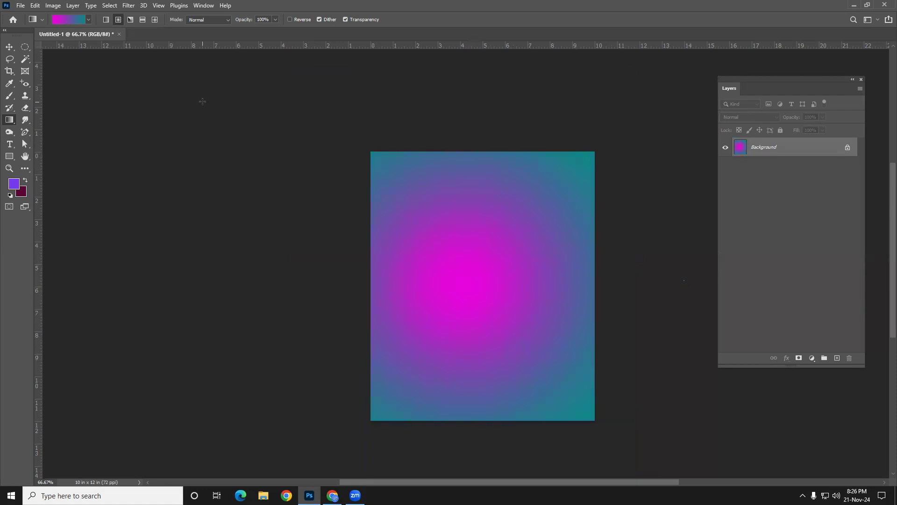
- Switch to the Angle gradient and fill the canvas from its center toward the lower right
click(132, 19)
drag(483, 277, 514, 326)
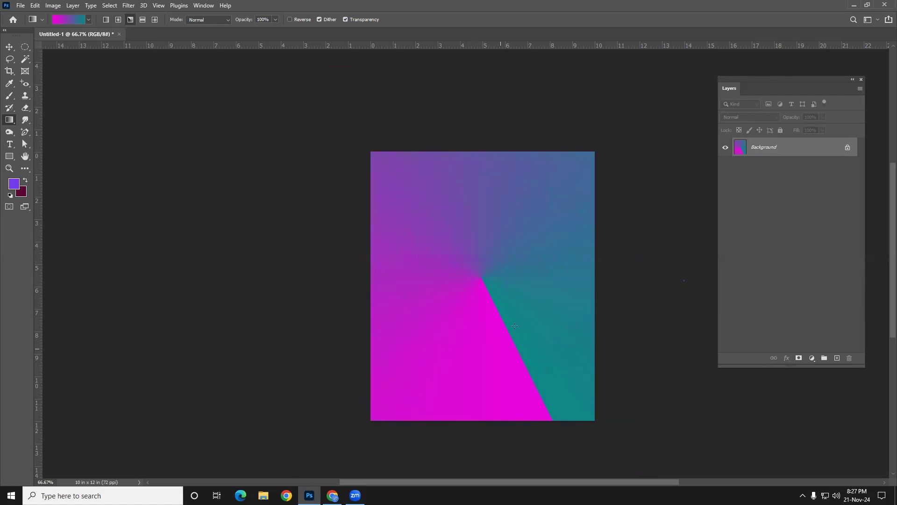
- Fill the canvas with Angle gradients starting from different points, ending with one from near the upper edge toward the lower right
drag(525, 236, 507, 247)
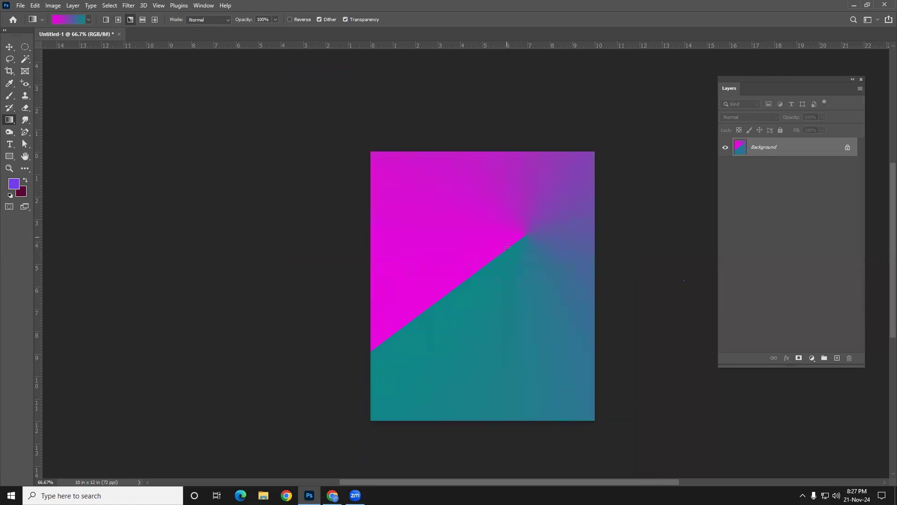
drag(457, 277, 565, 366)
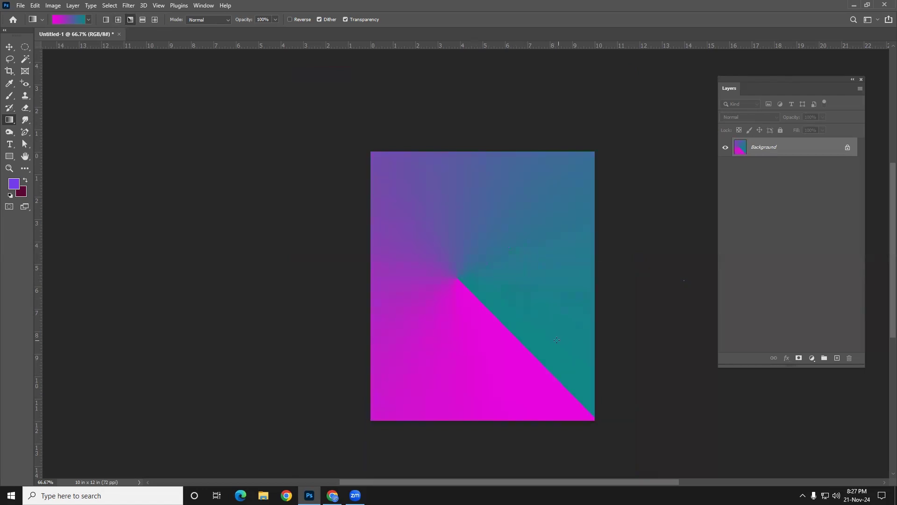
drag(472, 383, 471, 385)
drag(455, 180, 495, 280)
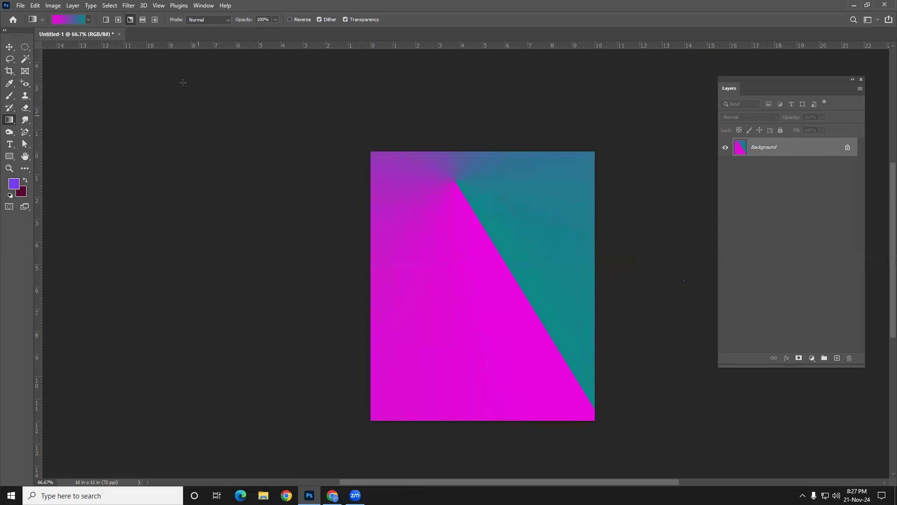
- Switch to the Reflected gradient and fill the canvas, ending with a horizontal fill from the left edge to near the right edge
click(143, 20)
drag(413, 272, 472, 297)
drag(369, 295, 558, 298)
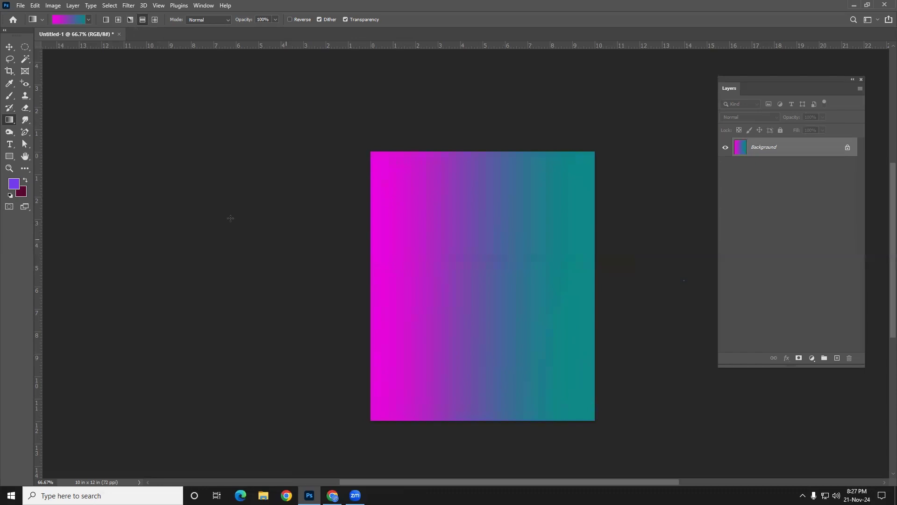
- Compare a horizontal Linear fill with Reflected fills from the canvas's left edge and from its middle toward the right
click(106, 19)
drag(377, 273, 500, 274)
click(143, 19)
drag(373, 273, 563, 278)
drag(465, 296, 551, 297)
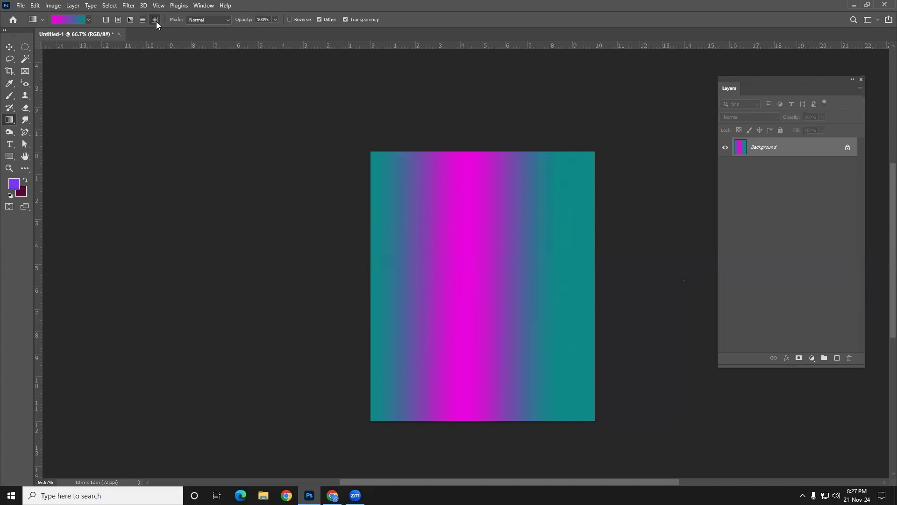
- Switch to the Diamond gradient and fill the canvas from several points at different lengths, ending with a small diamond right of center
drag(470, 312, 507, 276)
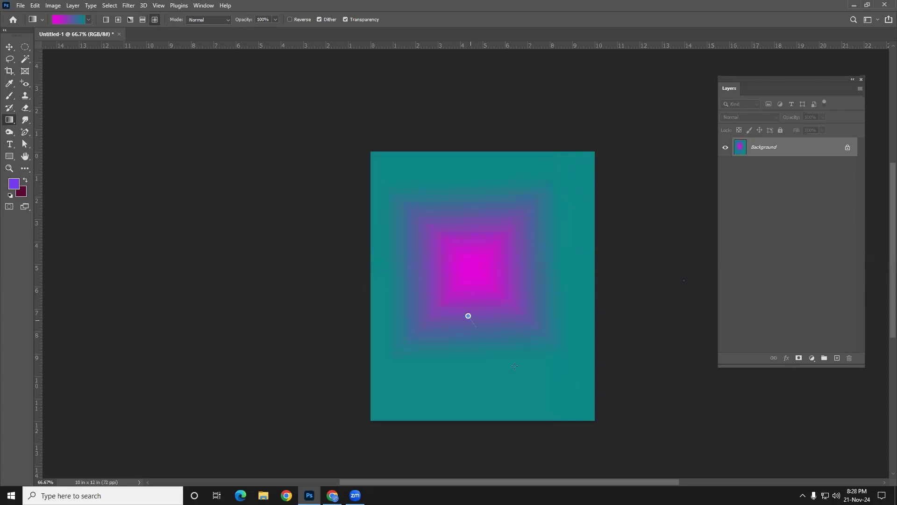
drag(491, 225, 519, 262)
drag(426, 236, 468, 270)
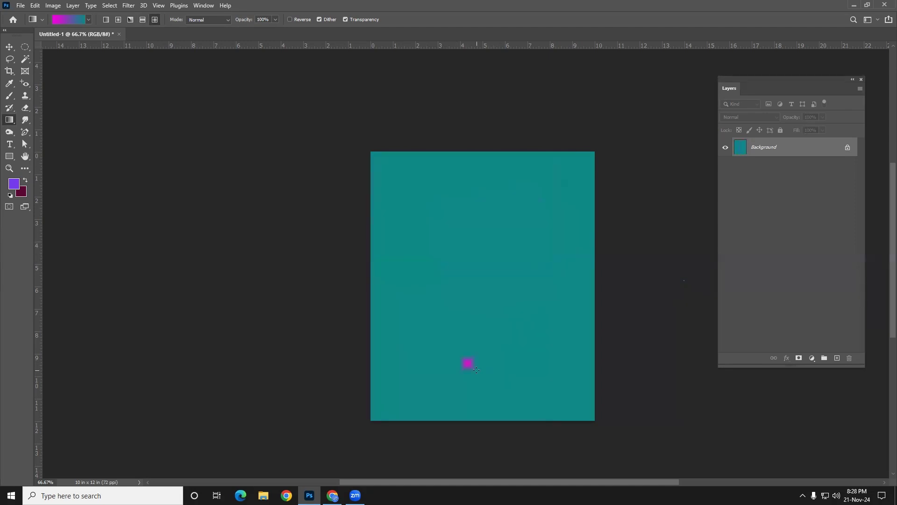
drag(470, 304, 503, 265)
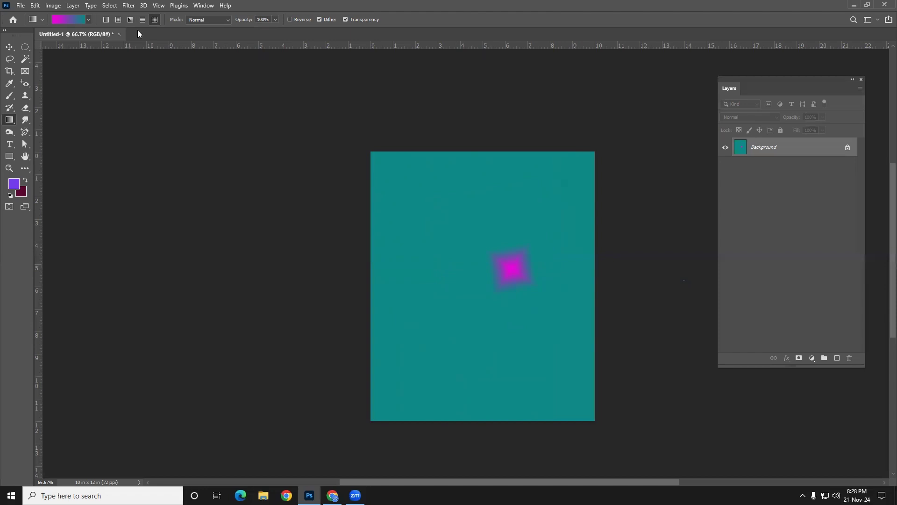
- Switch to the Linear gradient and fill the canvas diagonally, with magenta at the upper left and teal in the lower-right corner
click(106, 20)
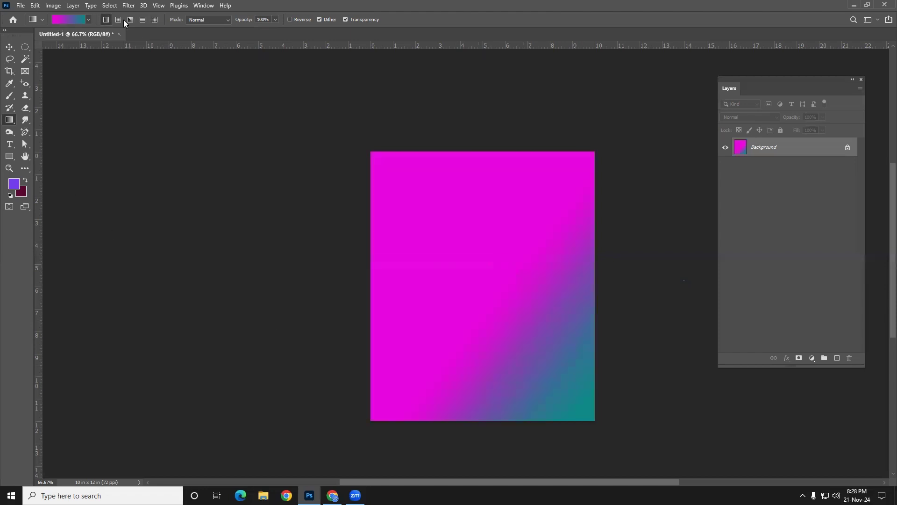
click(63, 22)
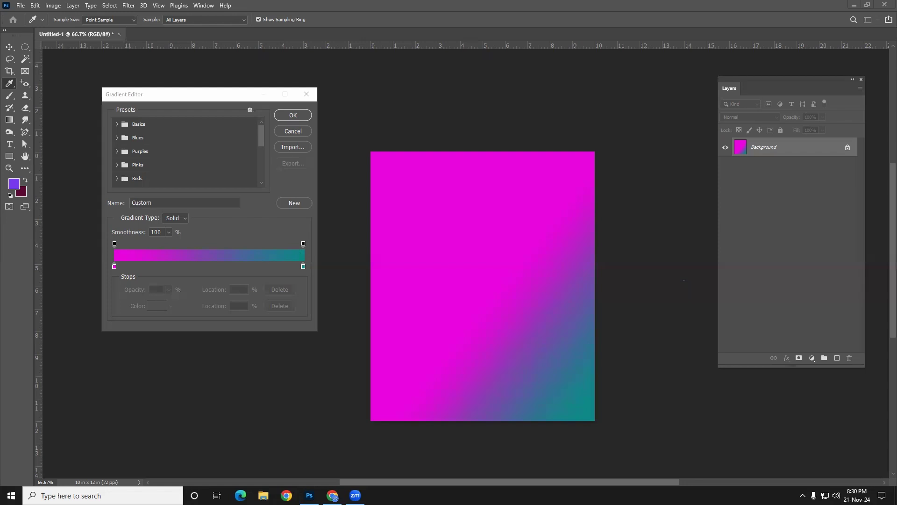
click(306, 94)
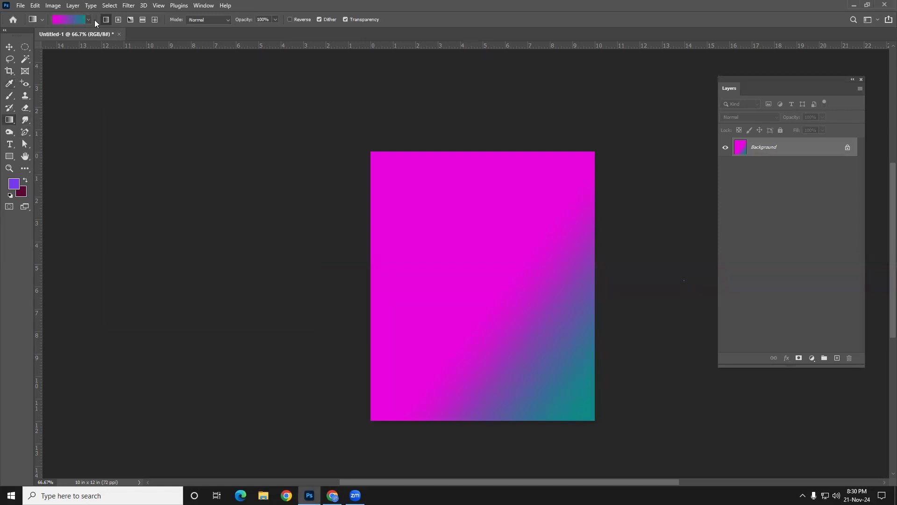
- Open the gradient for editing and choose the Foreground to Transparent preset from the Basics group, leaving that group collapsed
click(58, 20)
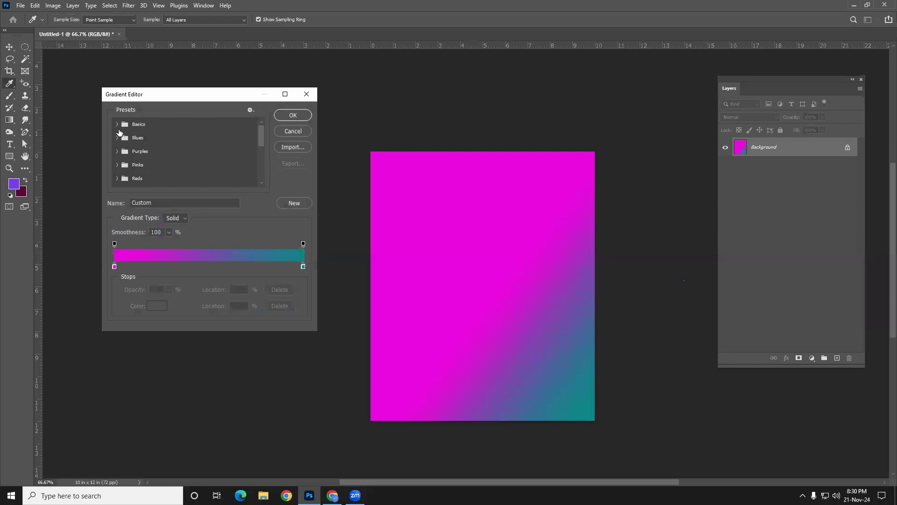
click(117, 123)
click(144, 138)
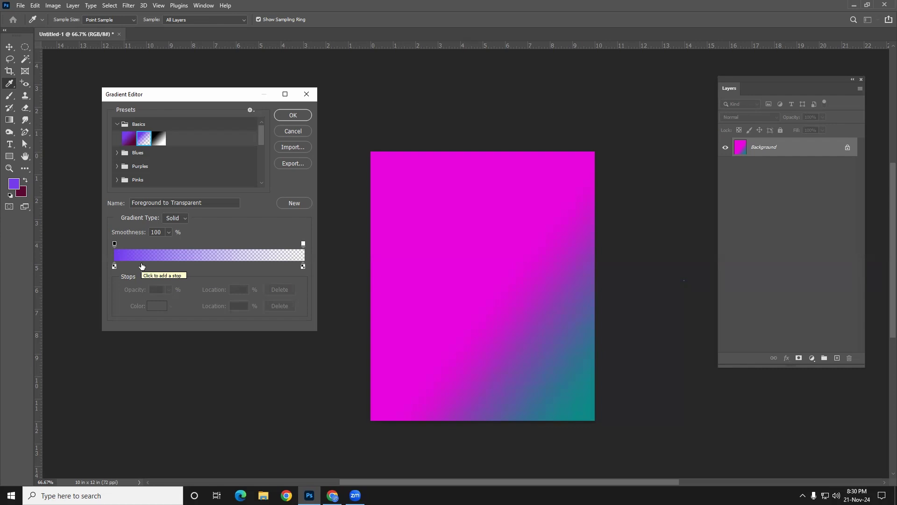
click(151, 141)
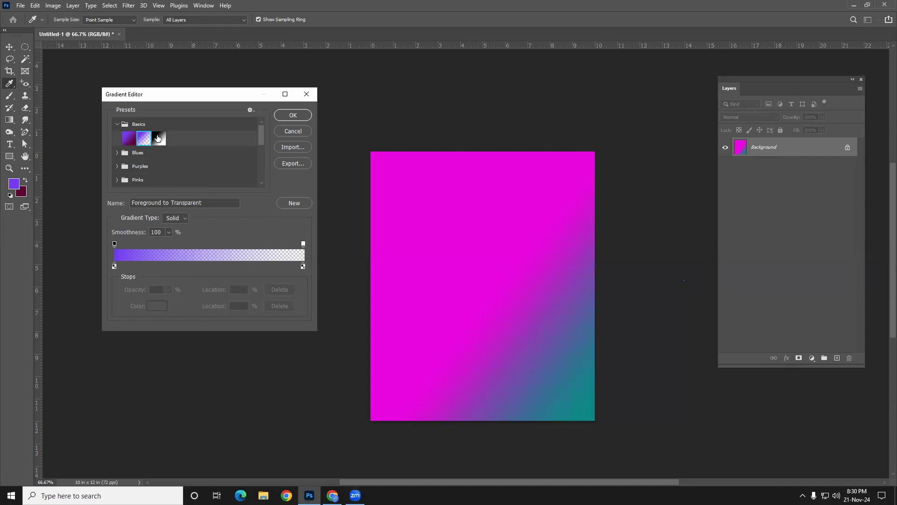
click(118, 123)
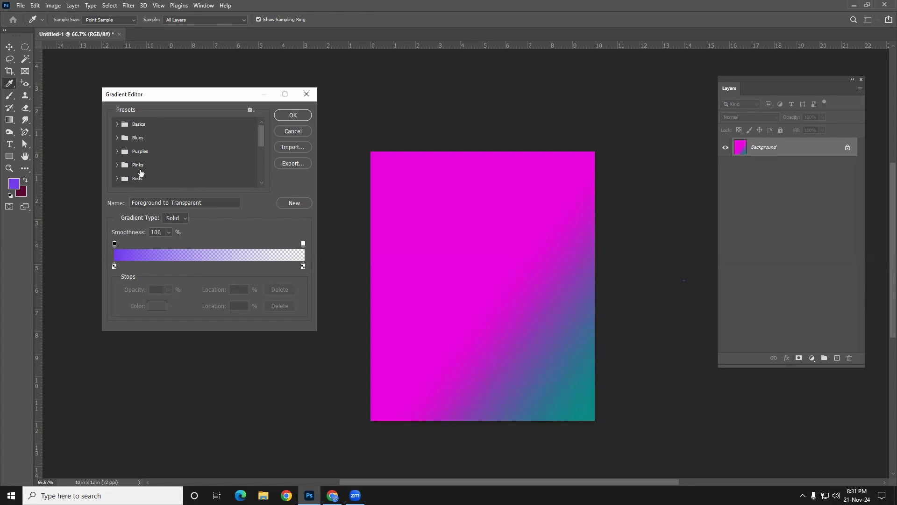
click(116, 124)
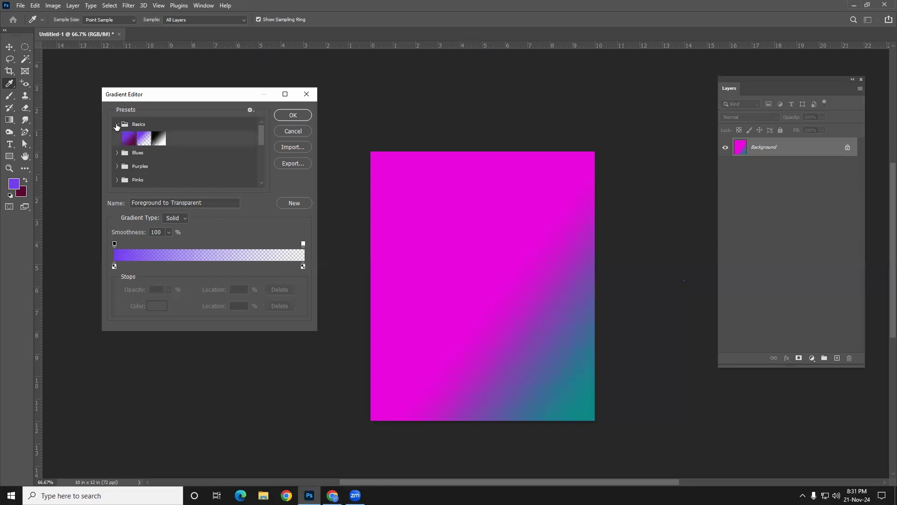
click(117, 125)
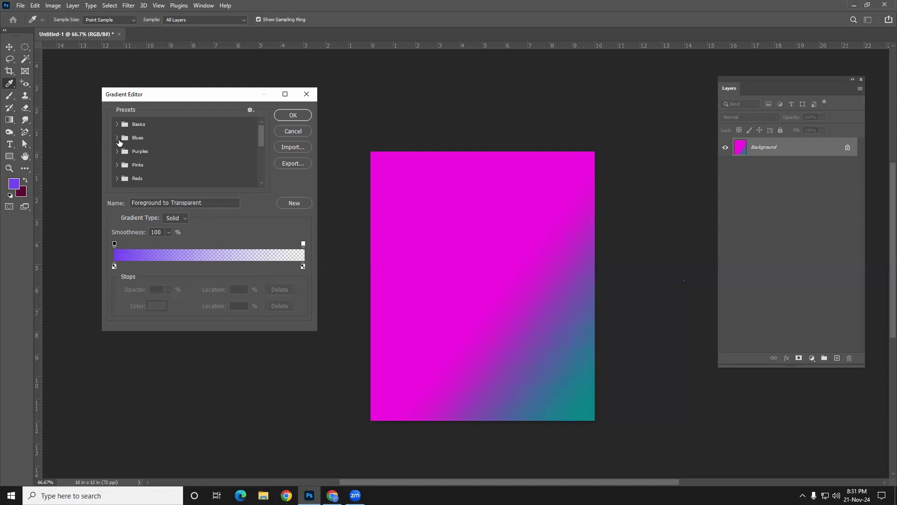
- Expand the Blues preset group and try several of its gradients, ending with Blue_23
click(118, 138)
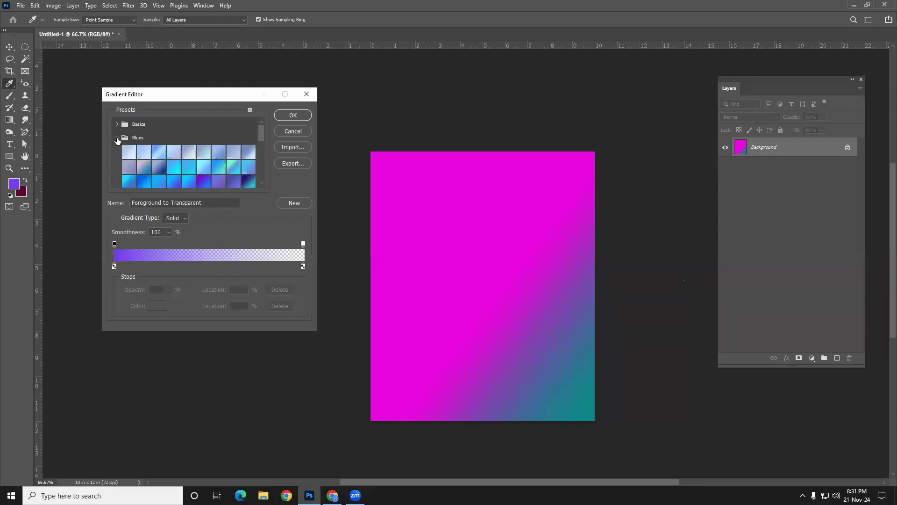
click(129, 153)
click(140, 154)
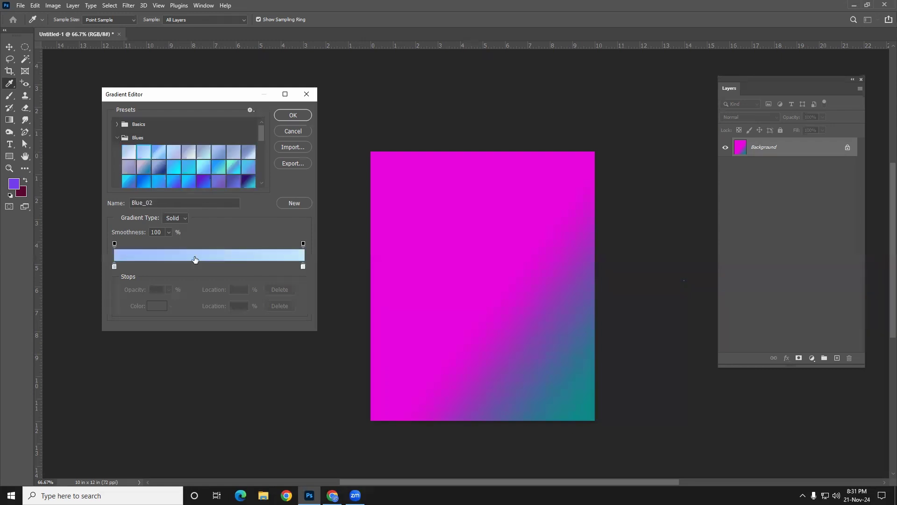
click(176, 181)
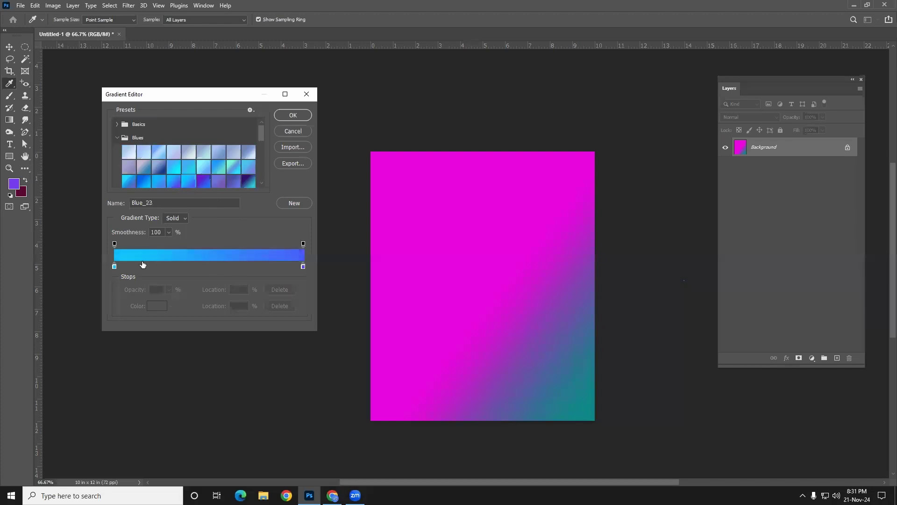
- Recolor the gradient's left color stop to 027695, look through the Blues presets and collapse that group
click(115, 266)
click(157, 306)
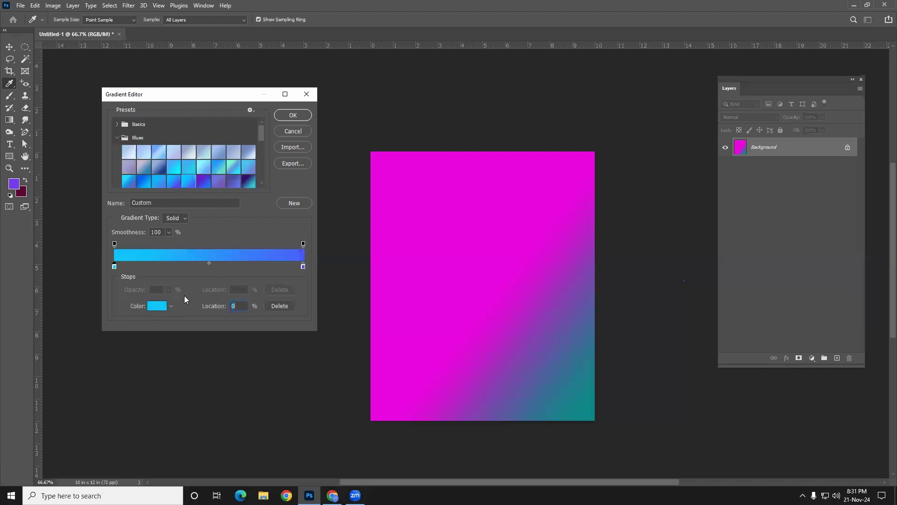
click(671, 226)
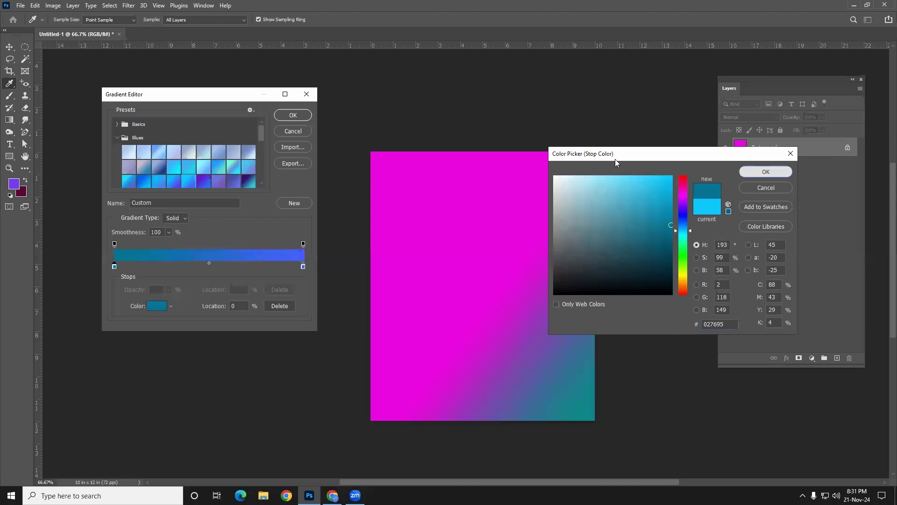
click(766, 172)
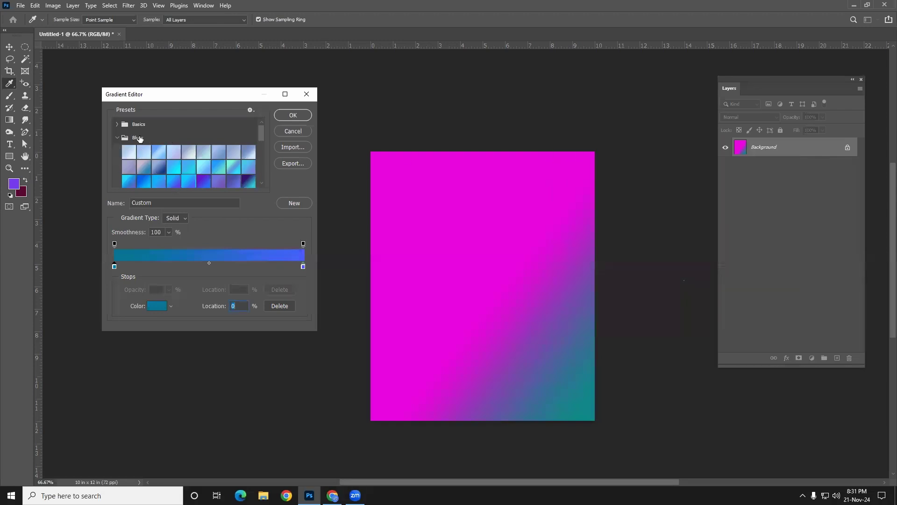
scroll(142, 140, down, 1)
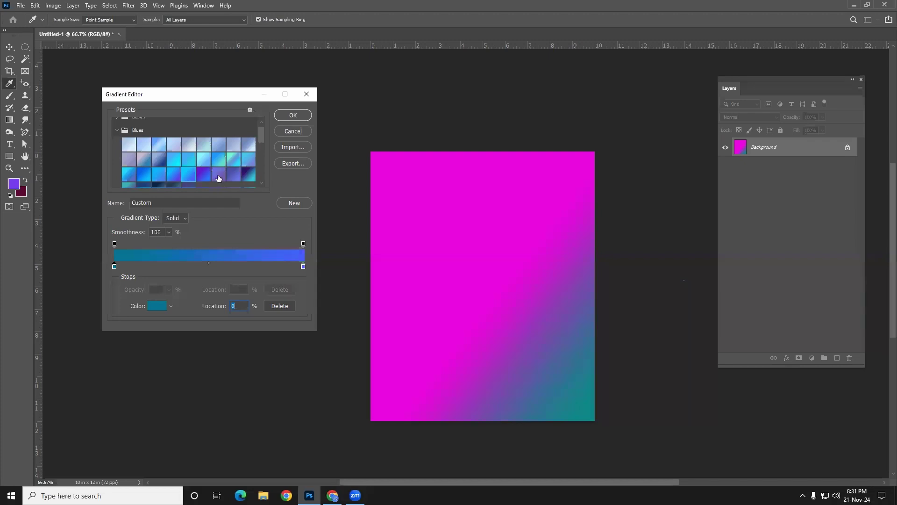
scroll(186, 163, up, 1)
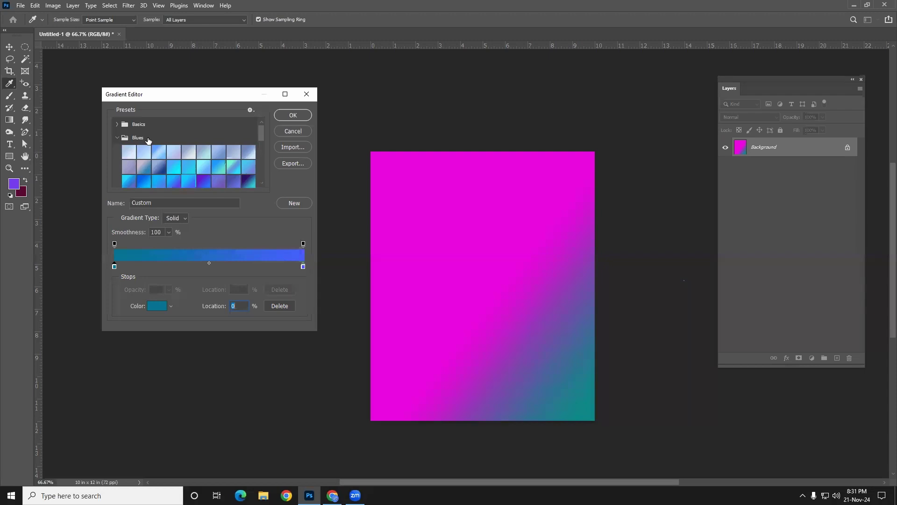
click(117, 138)
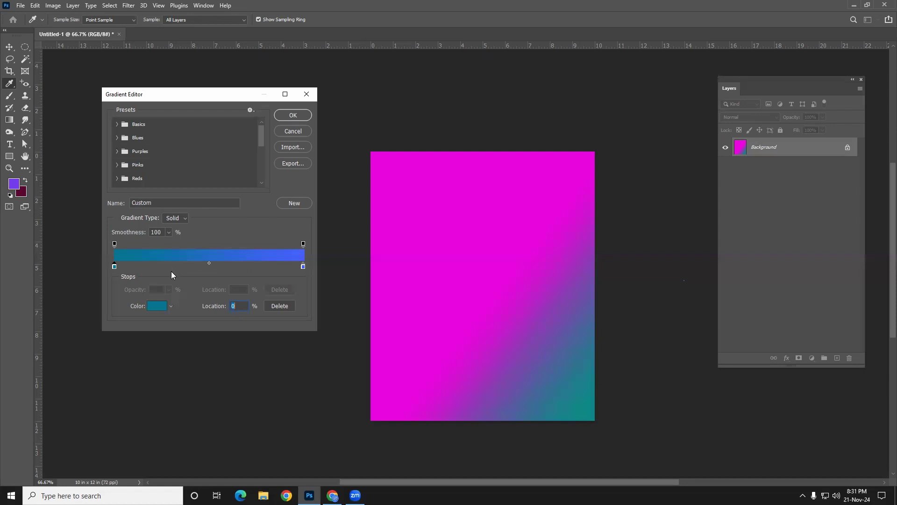
- Add a color stop at 46% of the gradient and set its color to 104b5b
click(202, 267)
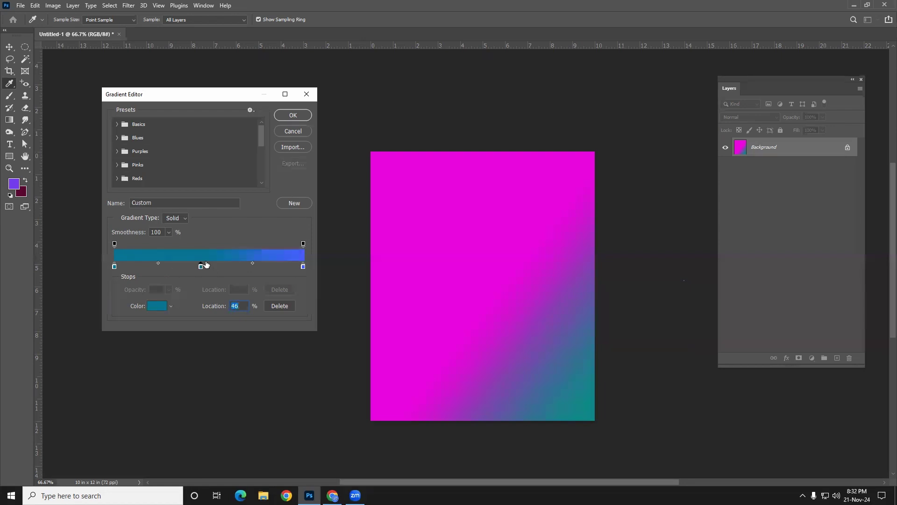
click(157, 306)
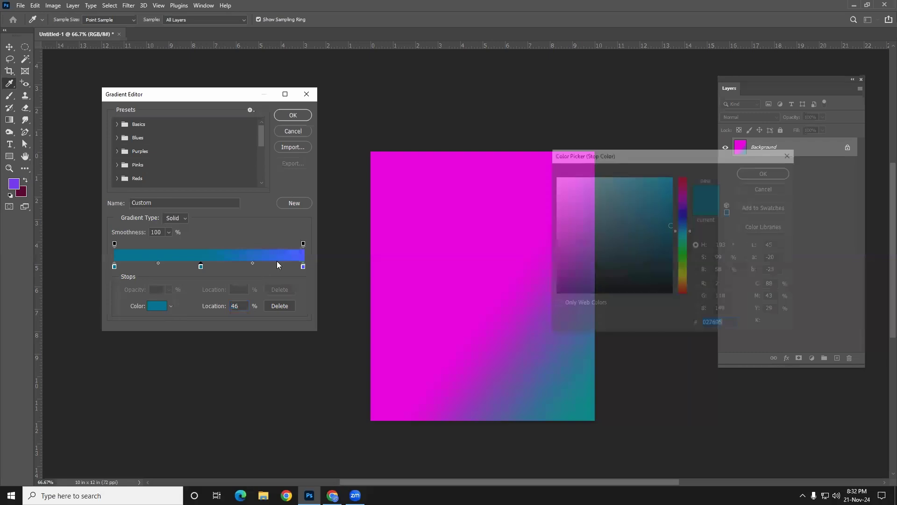
click(651, 252)
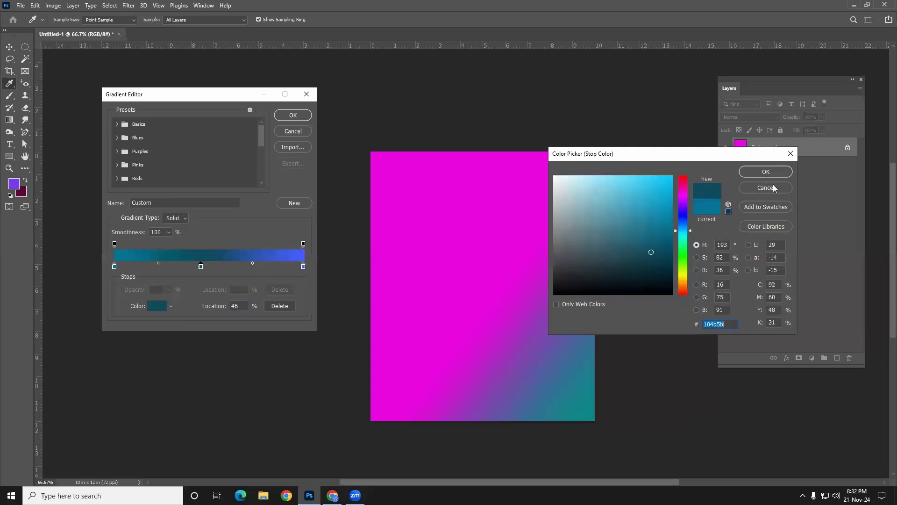
click(777, 171)
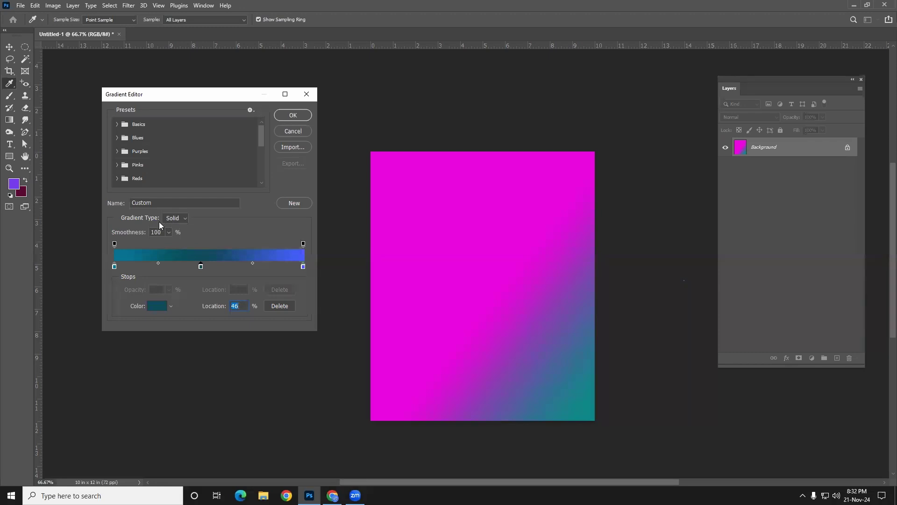
- Compare the Noise and Solid gradient types for the custom gradient, ending with Noise
click(177, 218)
click(176, 233)
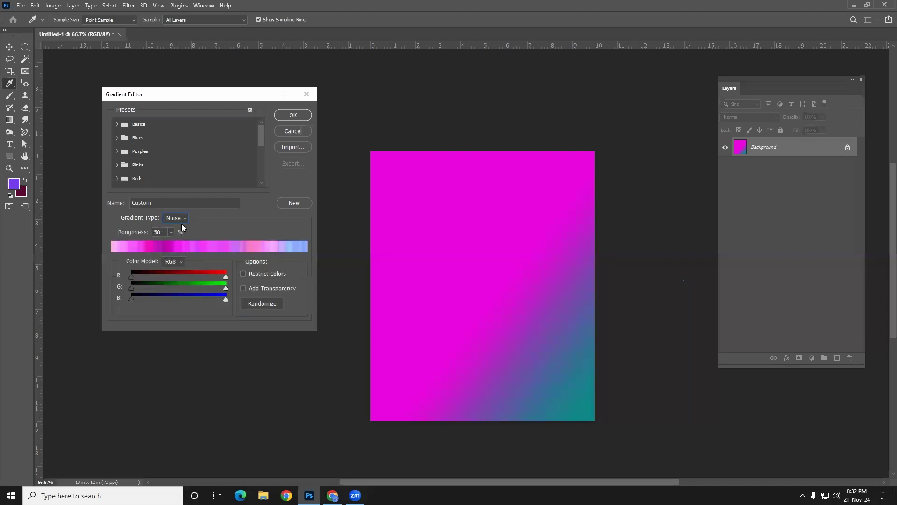
click(177, 226)
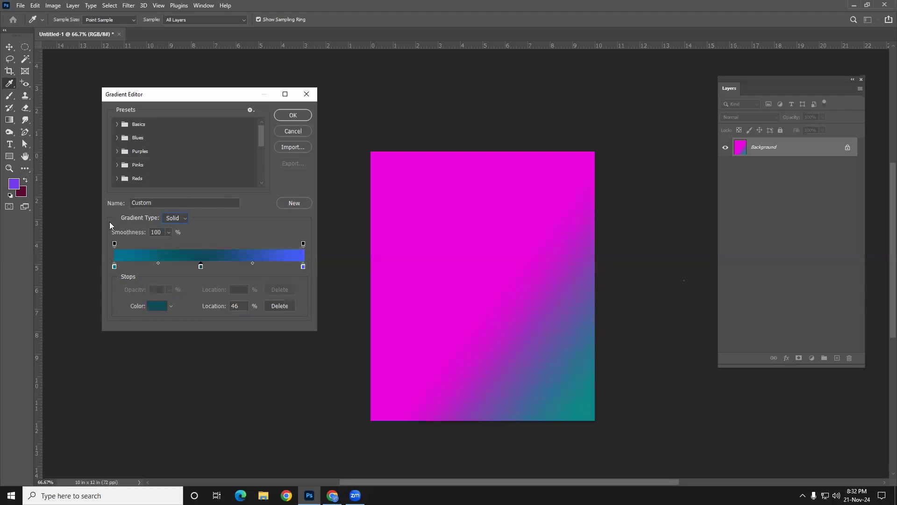
click(177, 235)
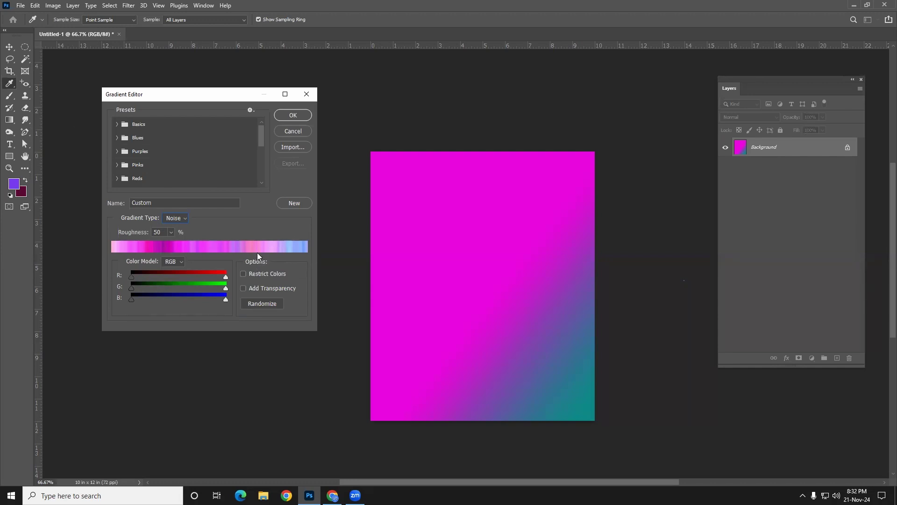
- Randomize the noise gradient repeatedly until it runs from bright green through pale blue to magenta
click(262, 303)
click(262, 304)
click(262, 303)
click(255, 304)
click(254, 303)
click(254, 304)
click(255, 304)
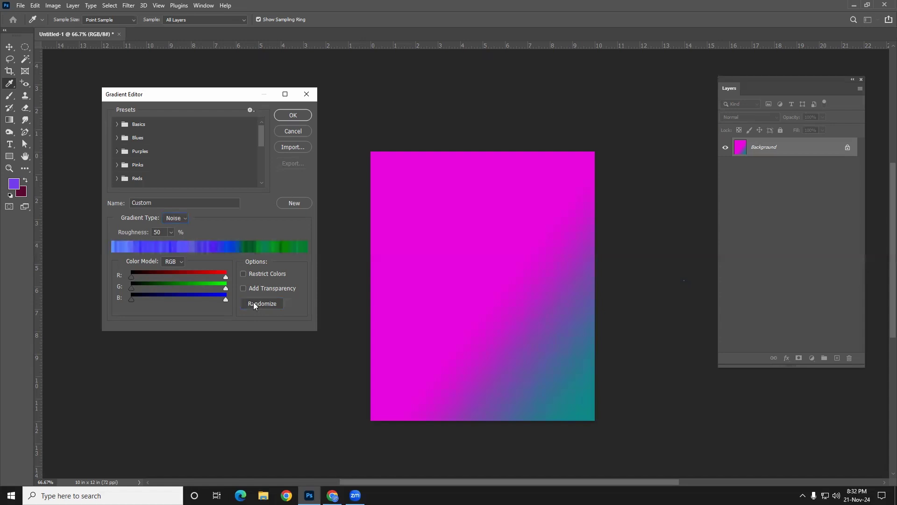
click(255, 304)
click(254, 304)
click(254, 304)
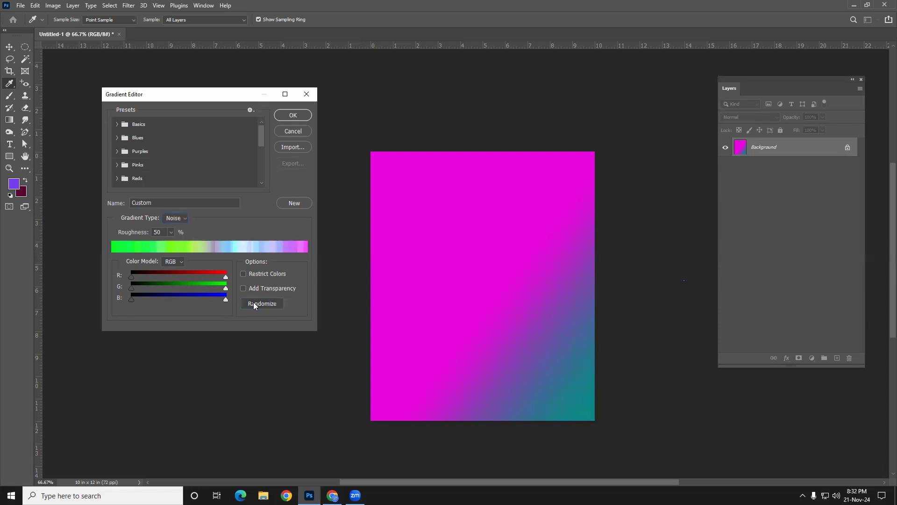
- Randomize the noise gradient until it runs from teal through greens to purple and magenta, and accept it for the Gradient tool
click(253, 304)
click(253, 304)
click(253, 304)
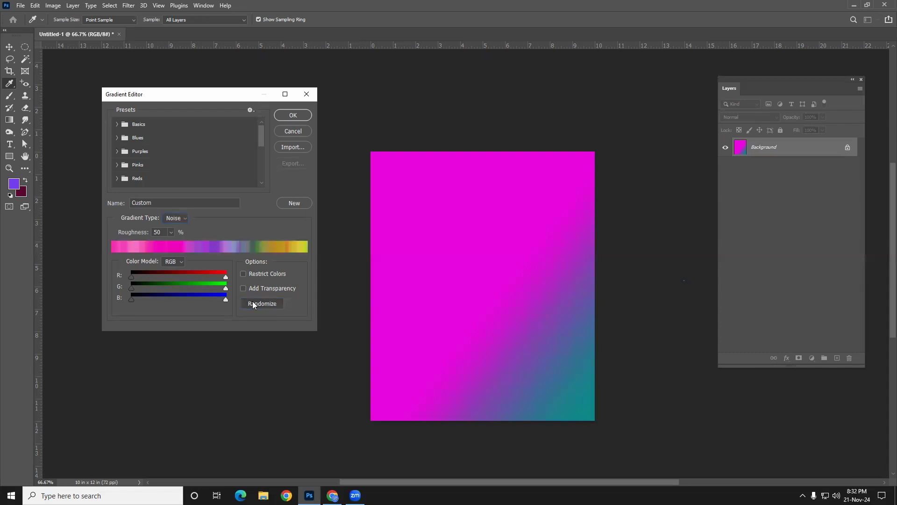
click(253, 304)
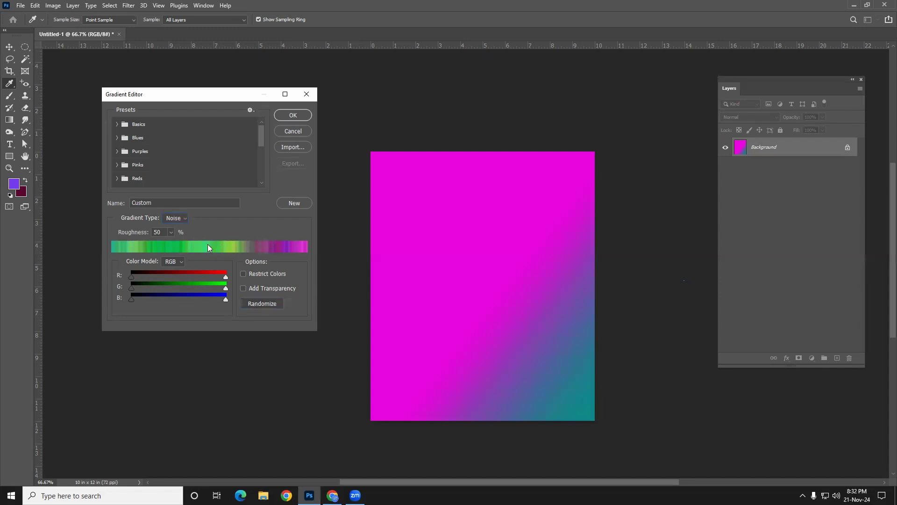
click(288, 116)
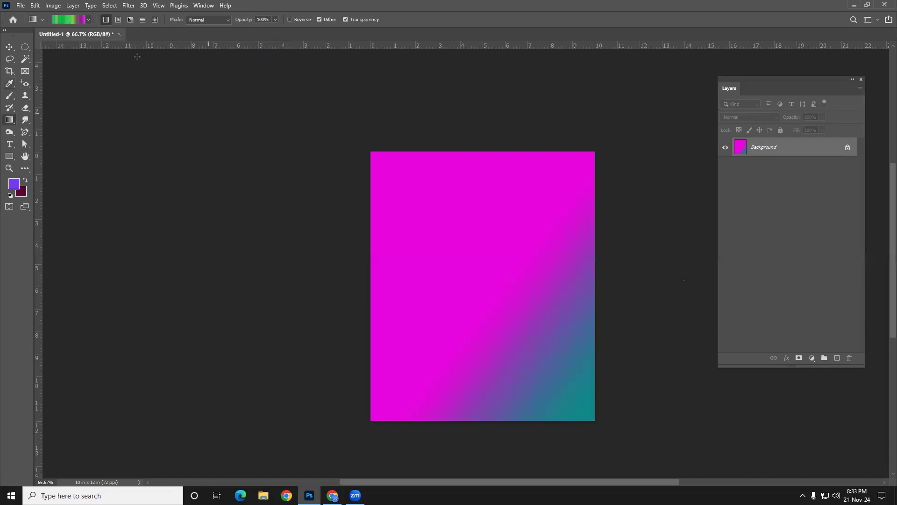
- Fill the canvas with the noise gradient in the Linear, Radial and Angle styles in turn
drag(551, 285, 559, 285)
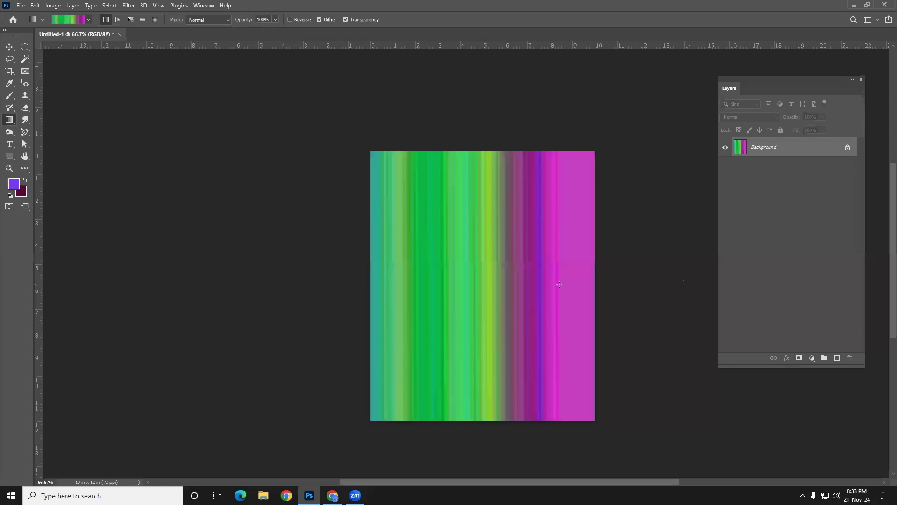
click(119, 20)
drag(480, 299, 595, 405)
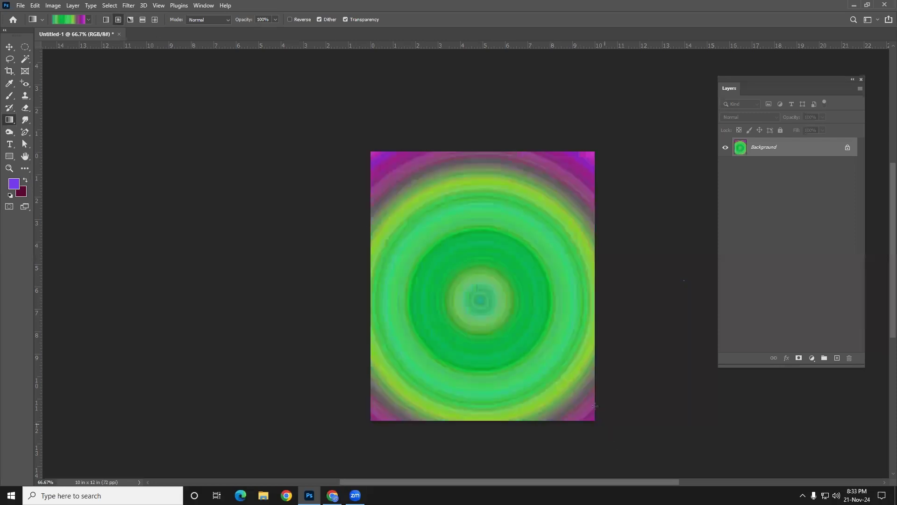
click(132, 19)
drag(609, 428, 618, 442)
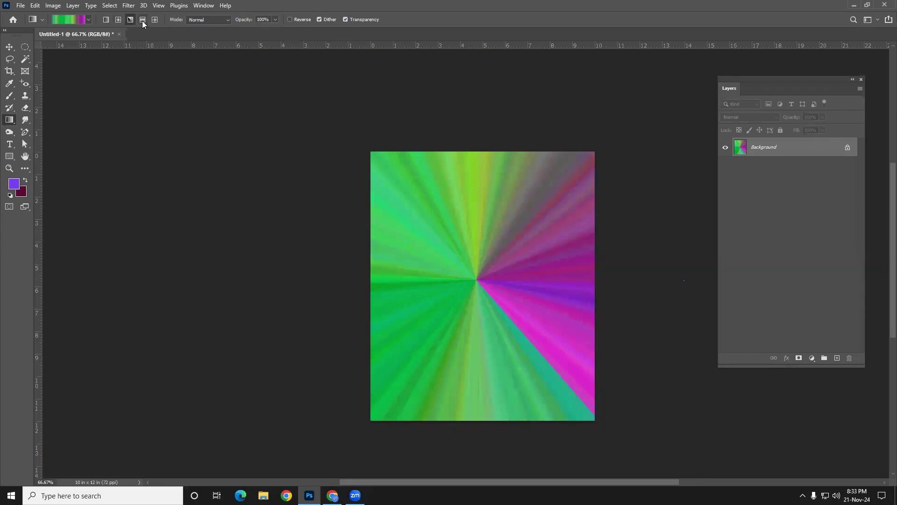
- Refill the canvas with the noise gradient in the Diamond style and once more in the Angle style
drag(434, 280, 604, 411)
click(154, 19)
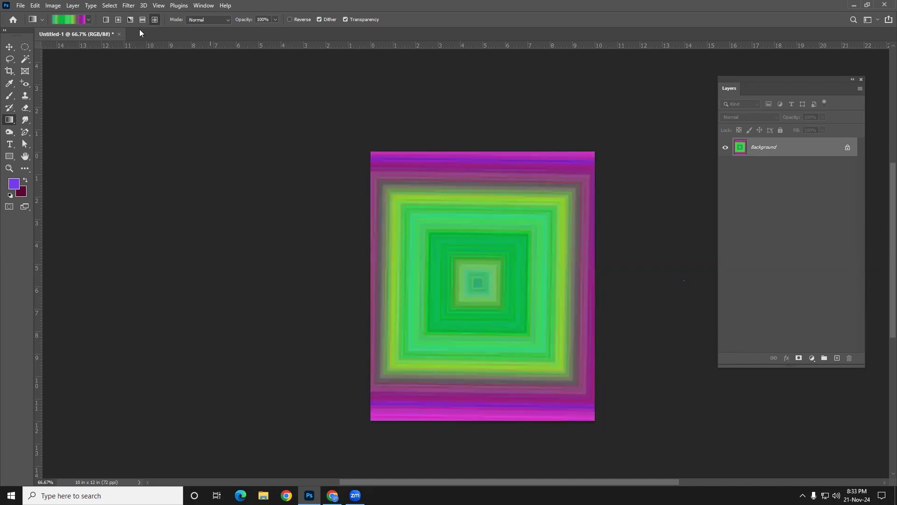
click(130, 19)
drag(582, 413, 582, 414)
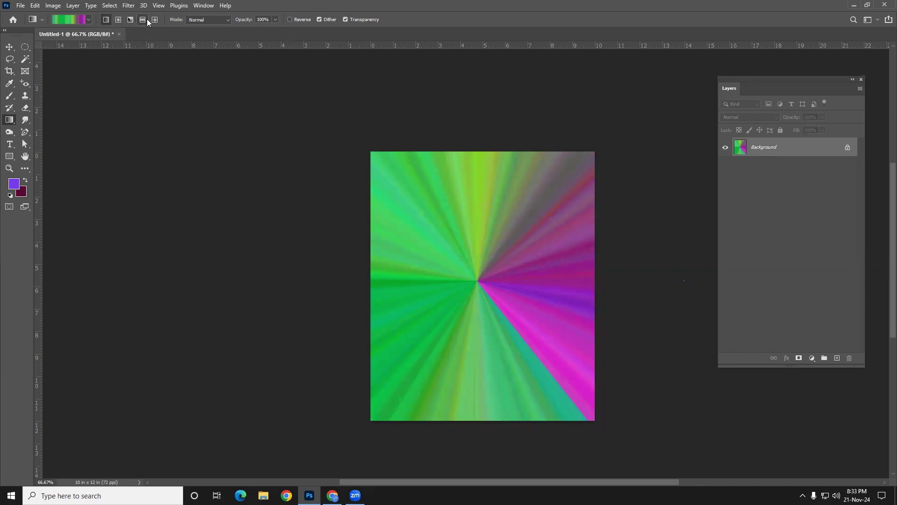
- Switch the custom gradient back to the Solid type, delete its color stop at 46% and accept the gradient
click(66, 20)
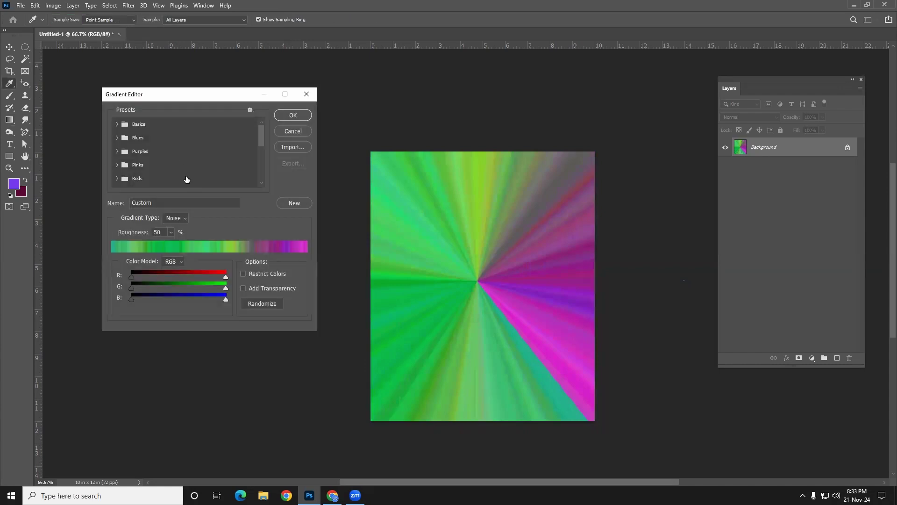
click(181, 218)
click(173, 227)
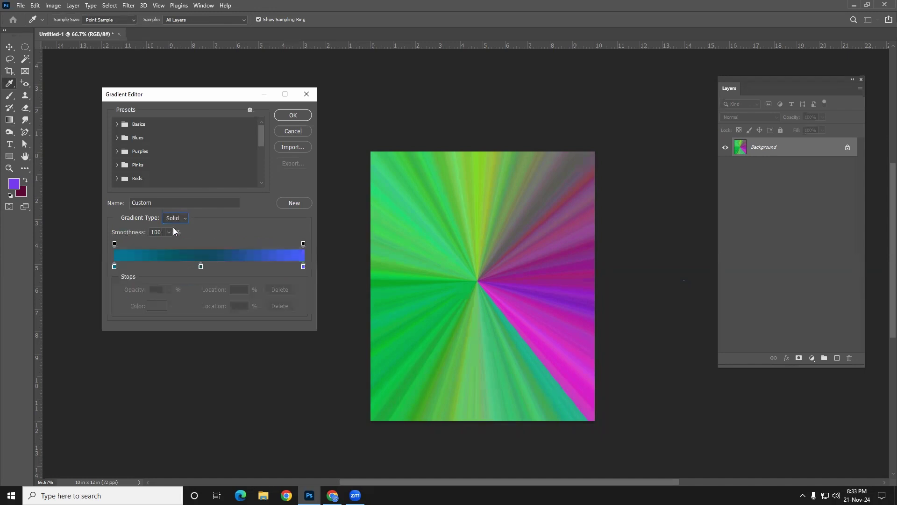
click(200, 265)
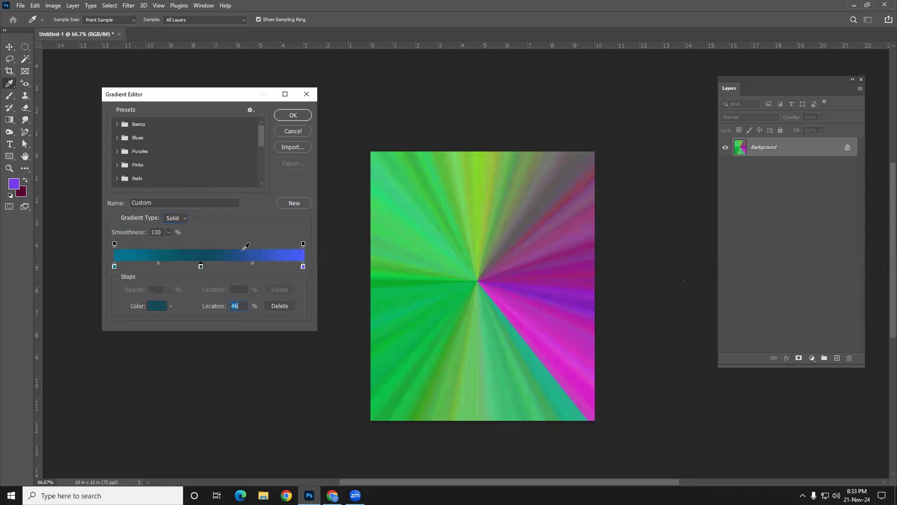
key(Delete)
click(293, 115)
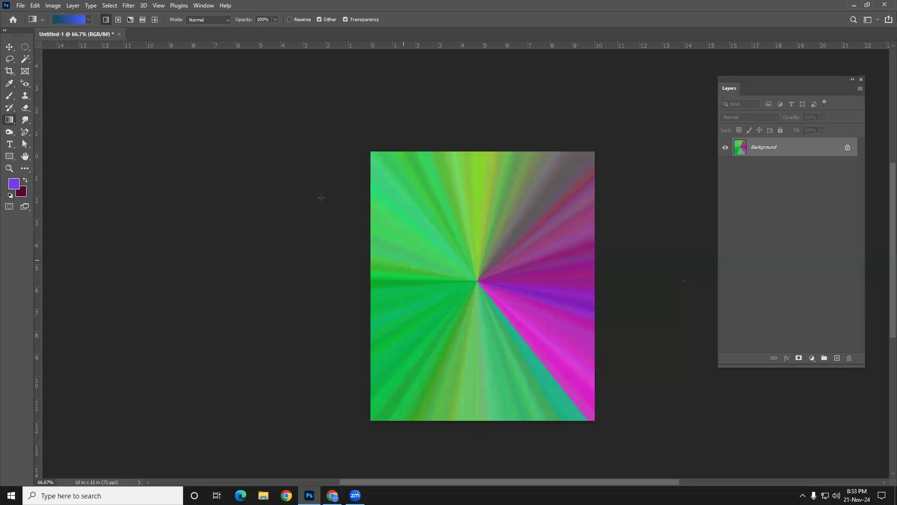
- Set the foreground color to the near-white f5f2fa and fill the Background layer with it
key(v)
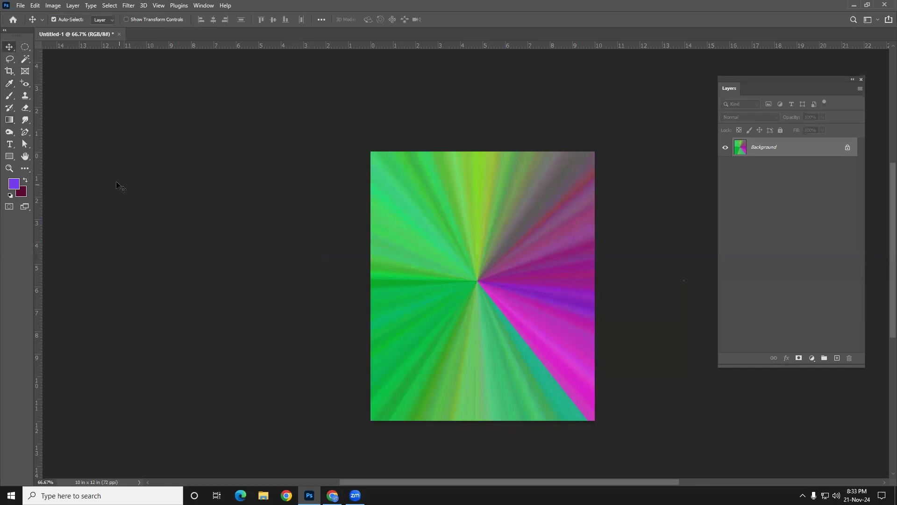
click(14, 187)
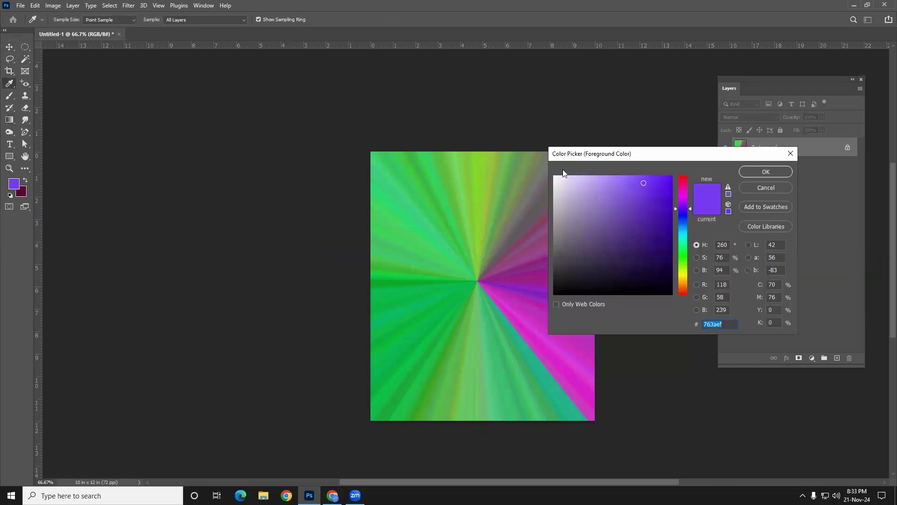
click(556, 176)
click(754, 172)
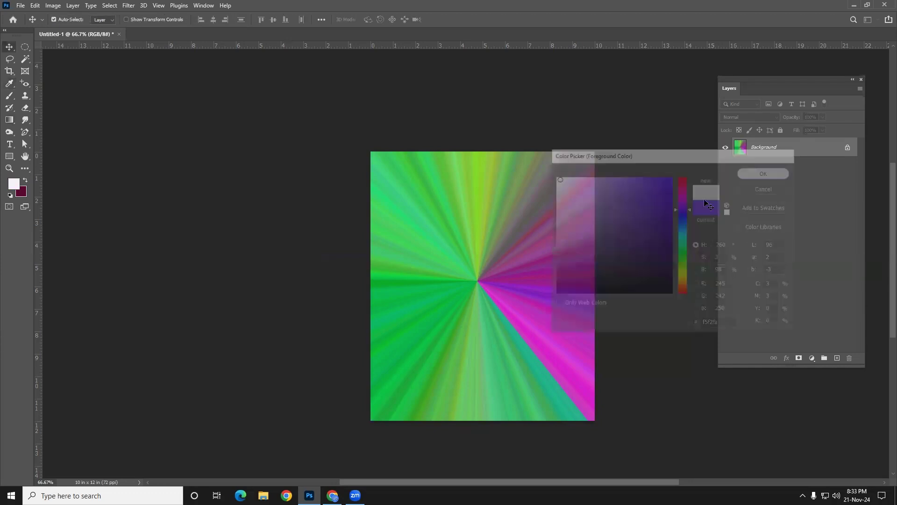
key(alt+BackSpace)
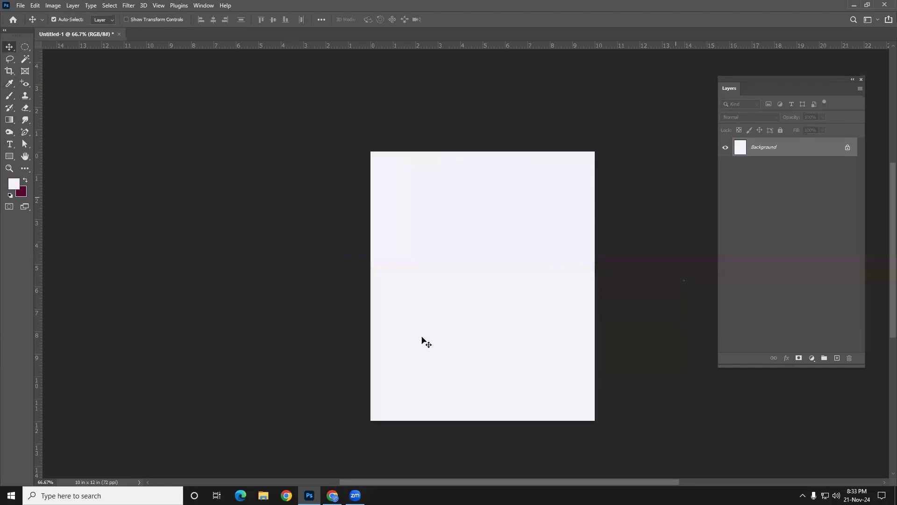
- Look over the night silhouette scenes posted in the Facebook group in Chrome, and check the foreground color back in Photoshop
click(332, 495)
scroll(409, 403, up, 8)
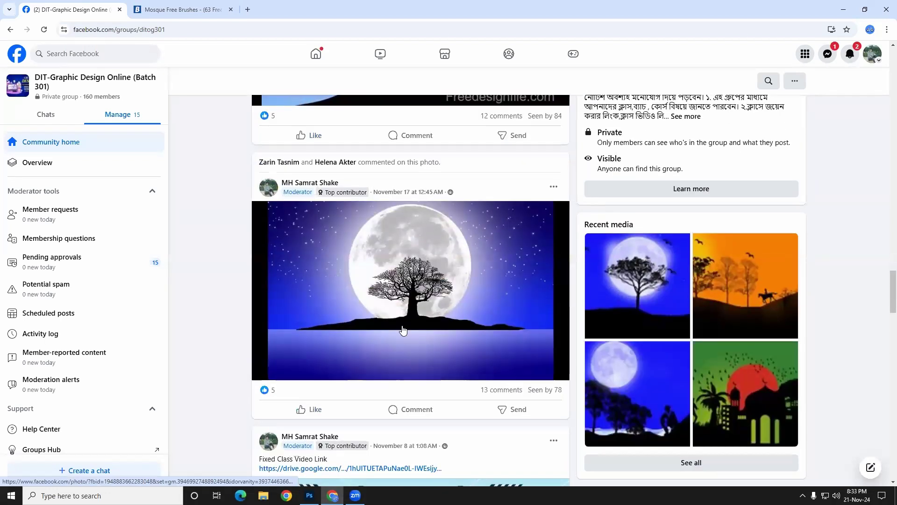
scroll(432, 402, up, 2)
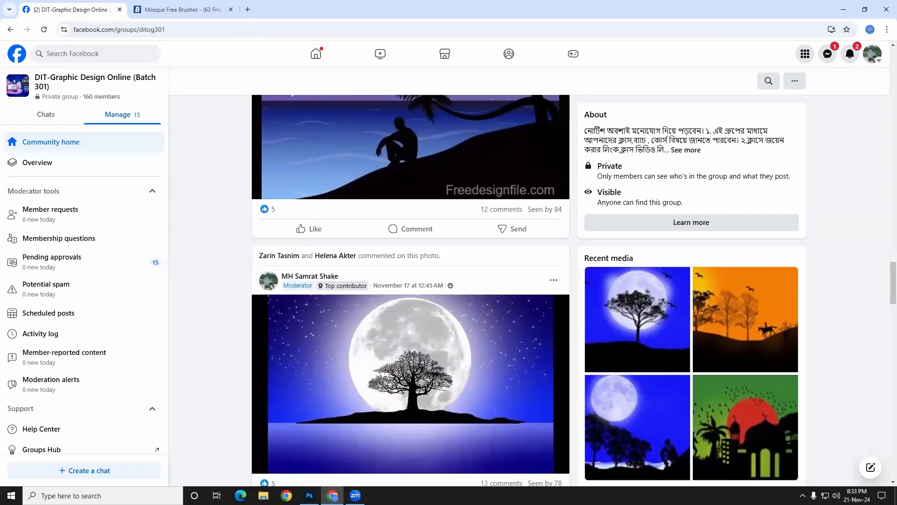
click(310, 495)
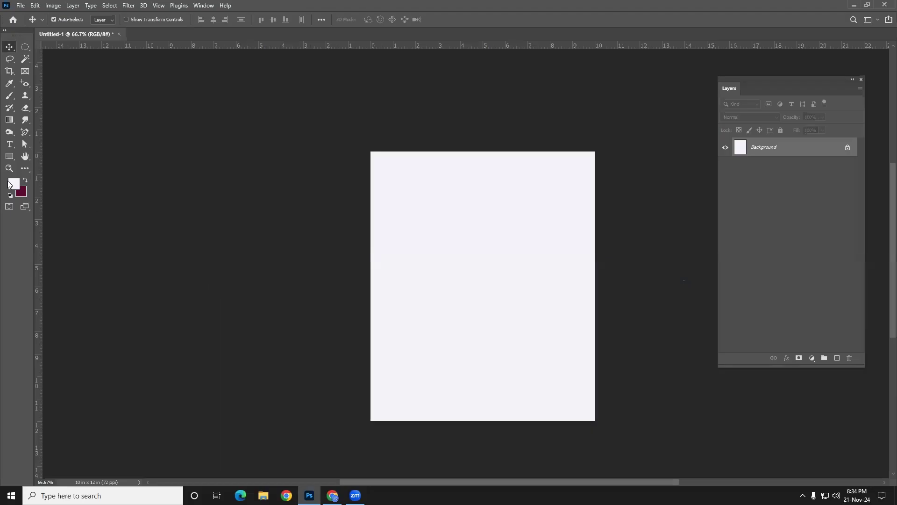
click(8, 182)
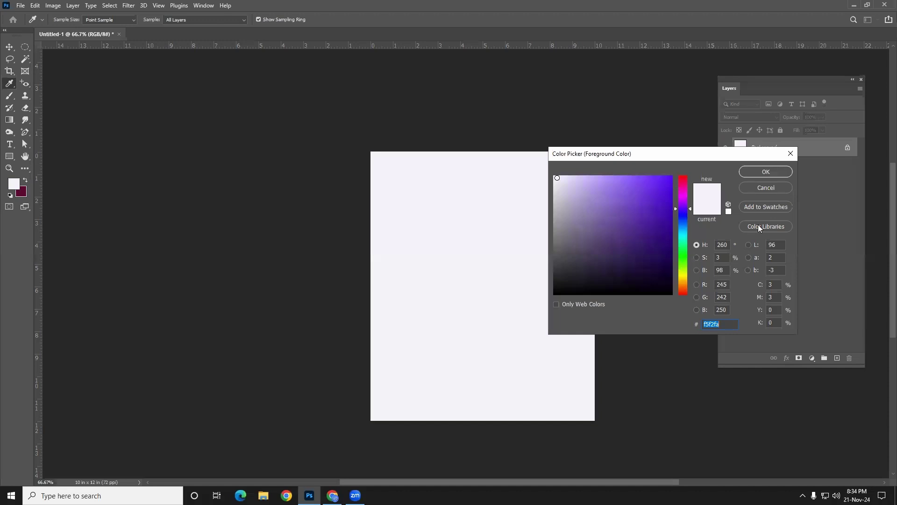
key(Return)
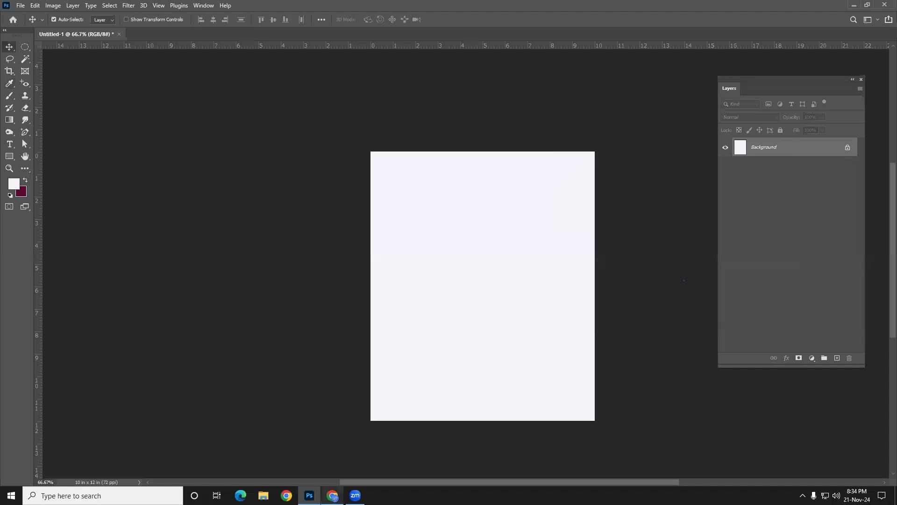
- Switch to Chrome and run a Google image search for "sunset gradent" in a new tab
click(333, 495)
scroll(336, 447, down, 5)
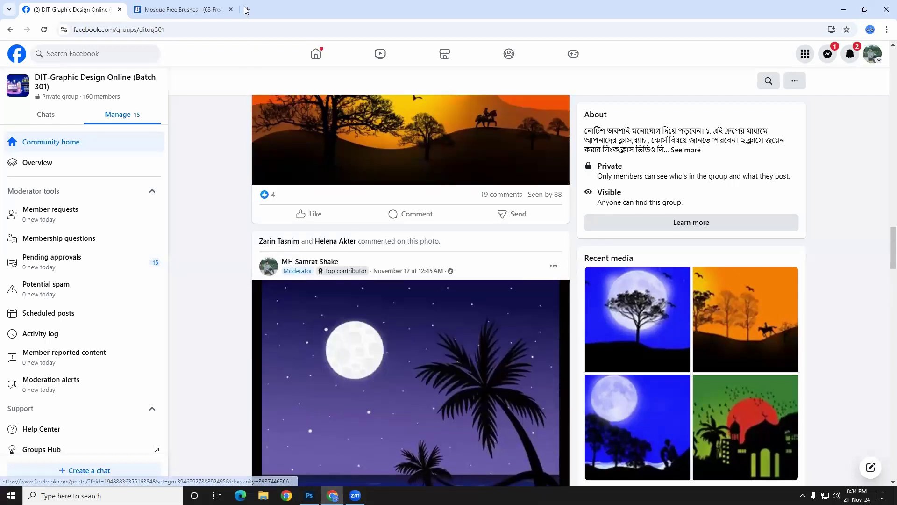
click(247, 10)
click(320, 188)
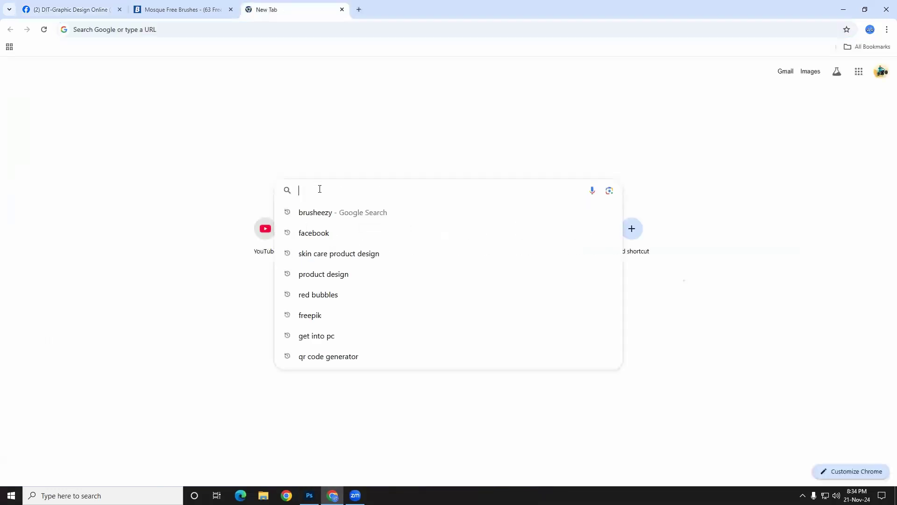
text(sunset )
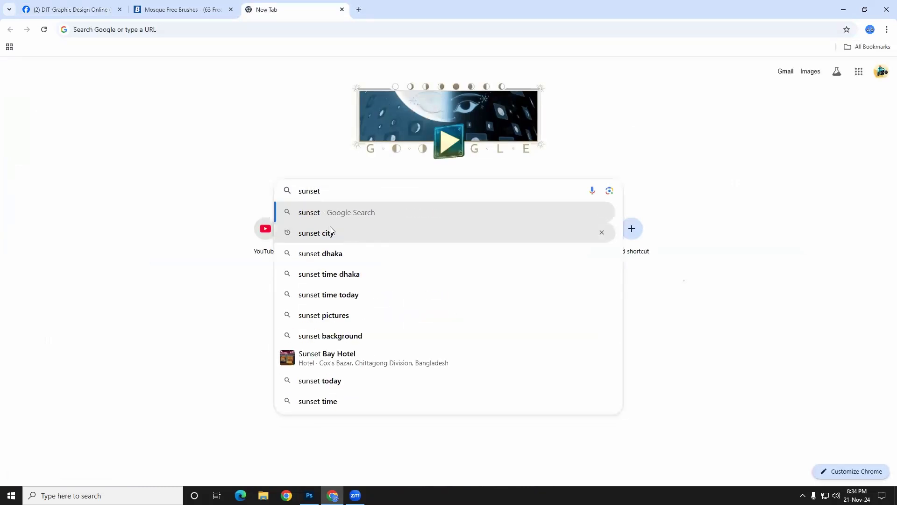
text(grade)
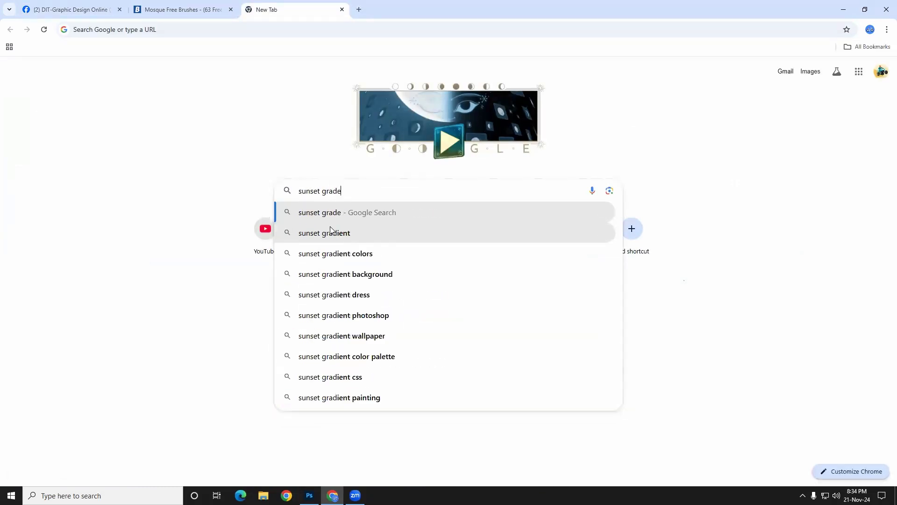
text(nyt)
key(BackSpace)
key(BackSpace)
text(t)
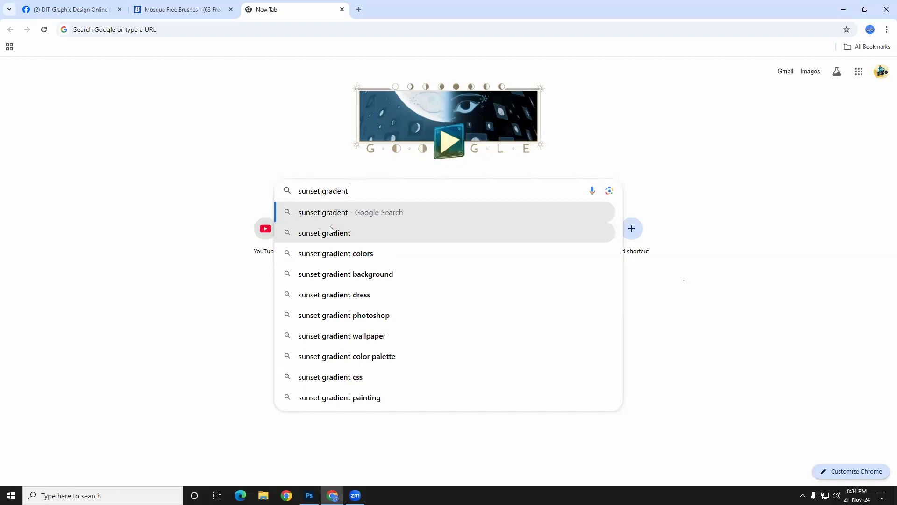
key(Return)
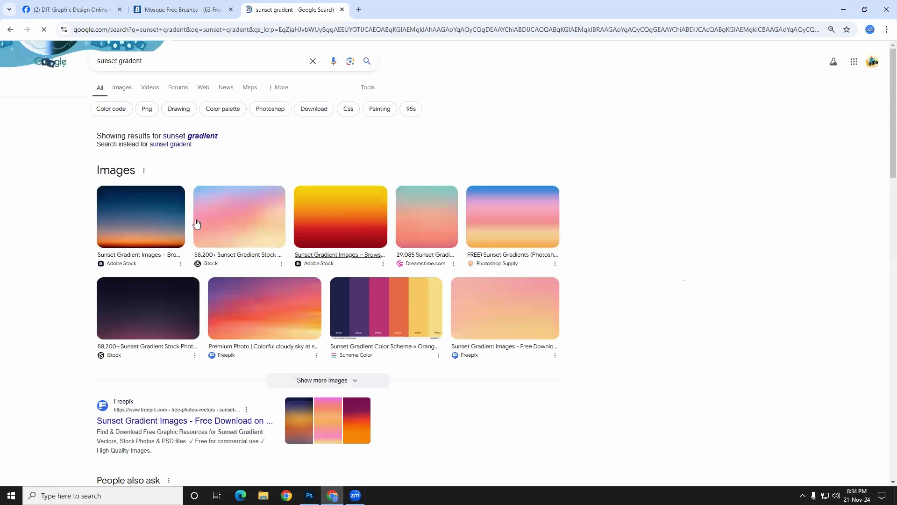
click(122, 88)
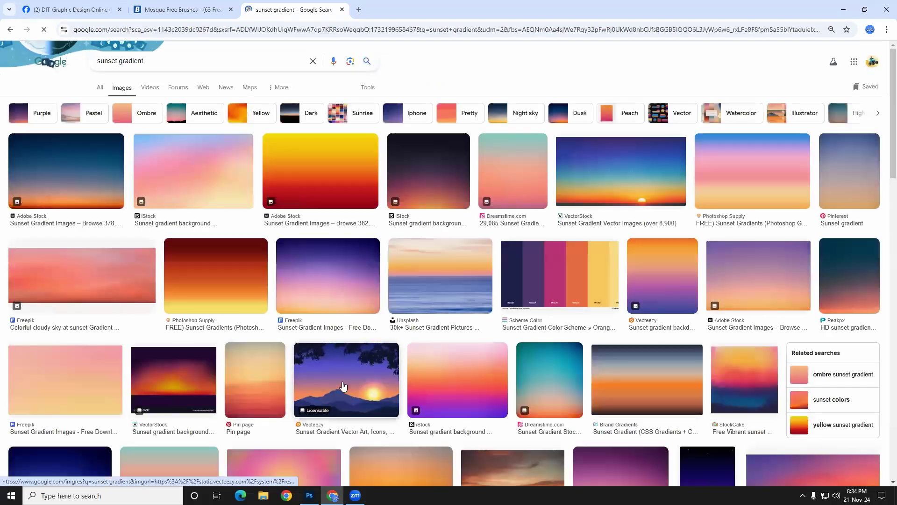
- Preview the dark red-to-yellow sunset gradient and open the yellow-to-red Shutterstock gradient from its related images
click(217, 276)
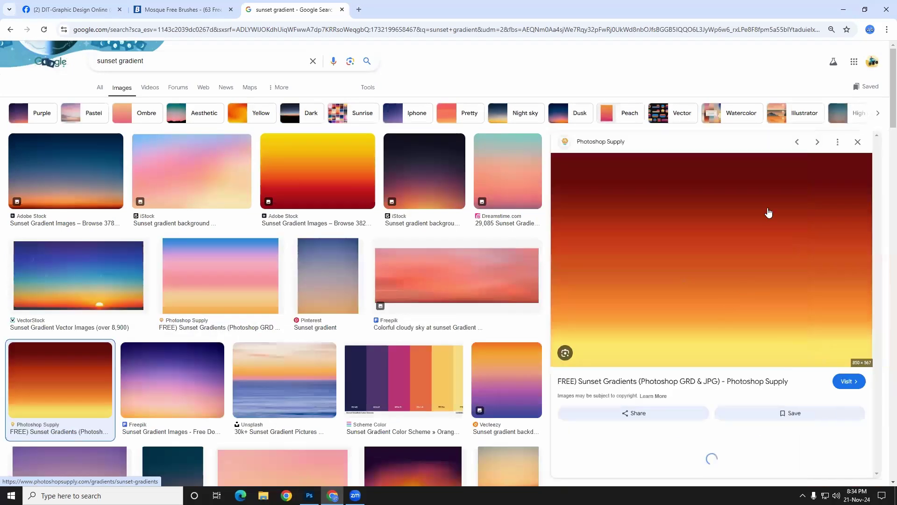
scroll(741, 296, down, 2)
scroll(741, 297, down, 2)
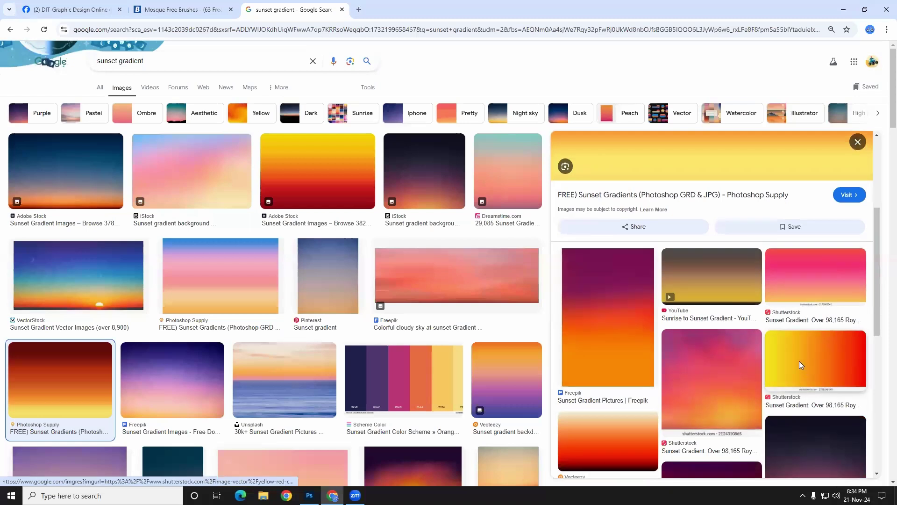
click(800, 362)
scroll(736, 365, down, 4)
scroll(736, 362, up, 4)
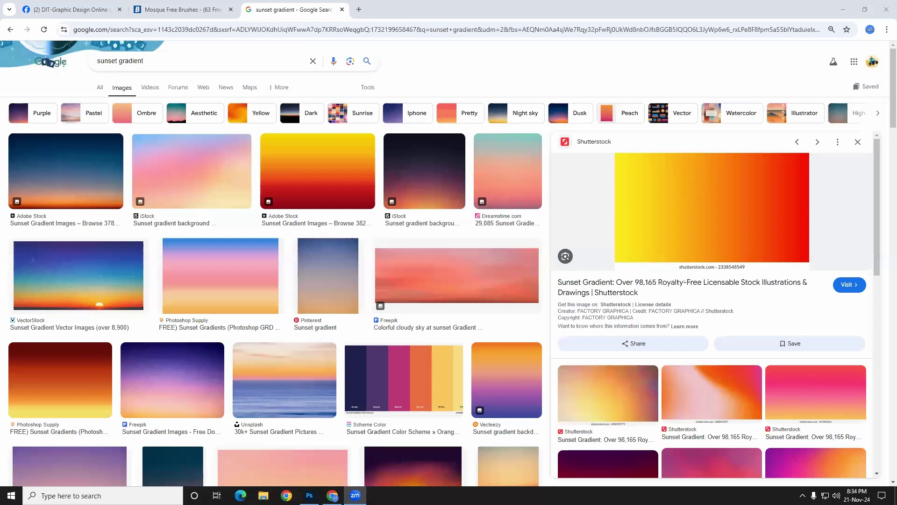
scroll(574, 343, down, 2)
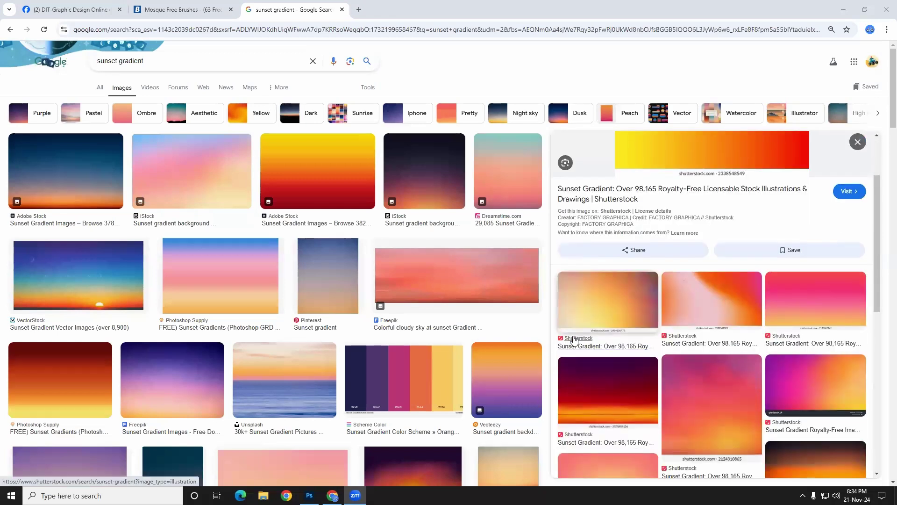
scroll(600, 333, up, 2)
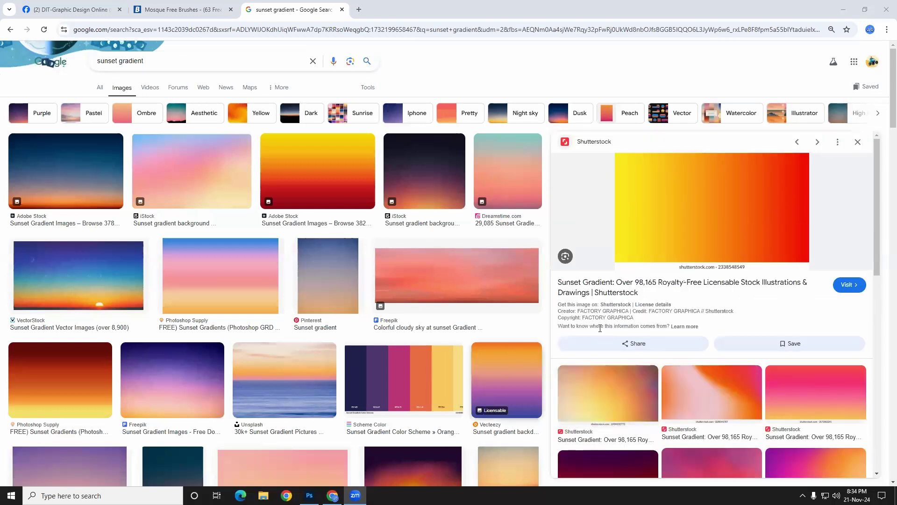
- Copy the yellow-to-red gradient image and switch to Photoshop
right_click(683, 193)
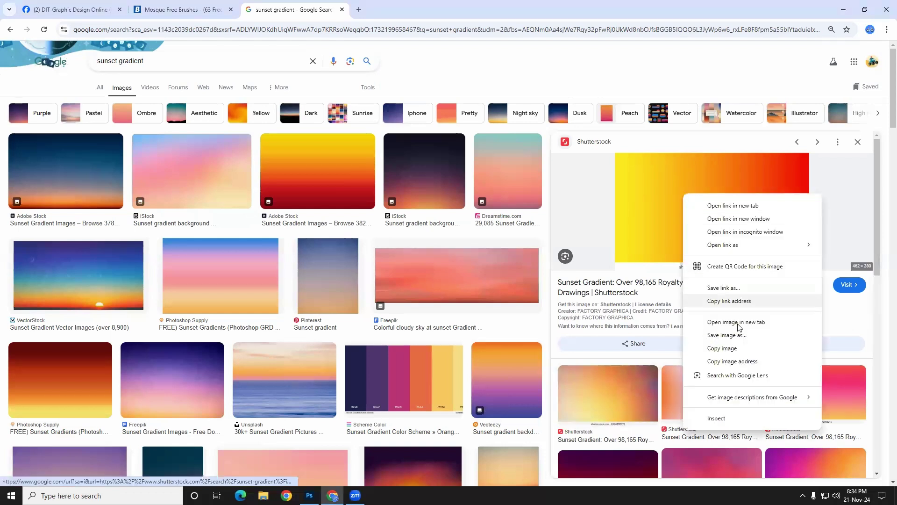
click(722, 348)
key(alt+Tab)
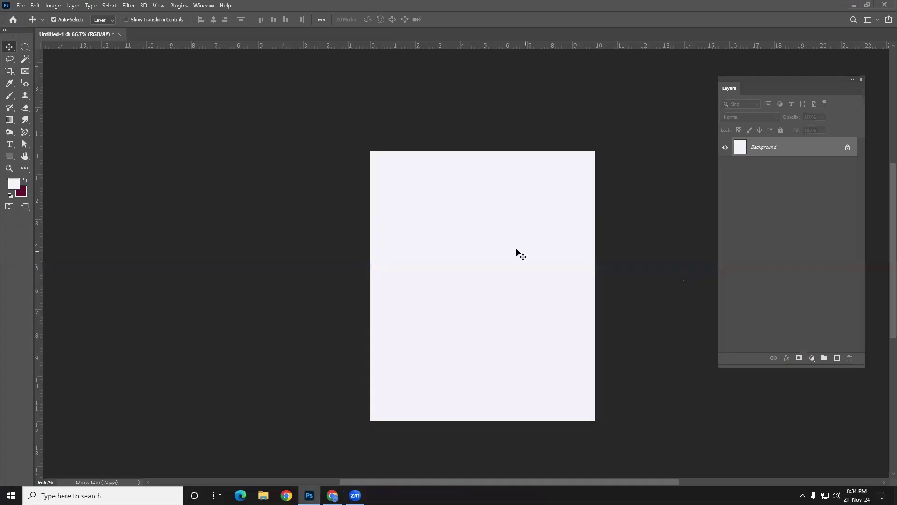
key(ctrl+v)
mouse_move(506, 303)
mouse_down()
mouse_move(515, 266)
mouse_move(494, 299)
mouse_up()
key(Delete)
- Copy the yellow-to-red Shutterstock gradient again in Chrome and paste it near the middle of the Photoshop canvas
click(332, 496)
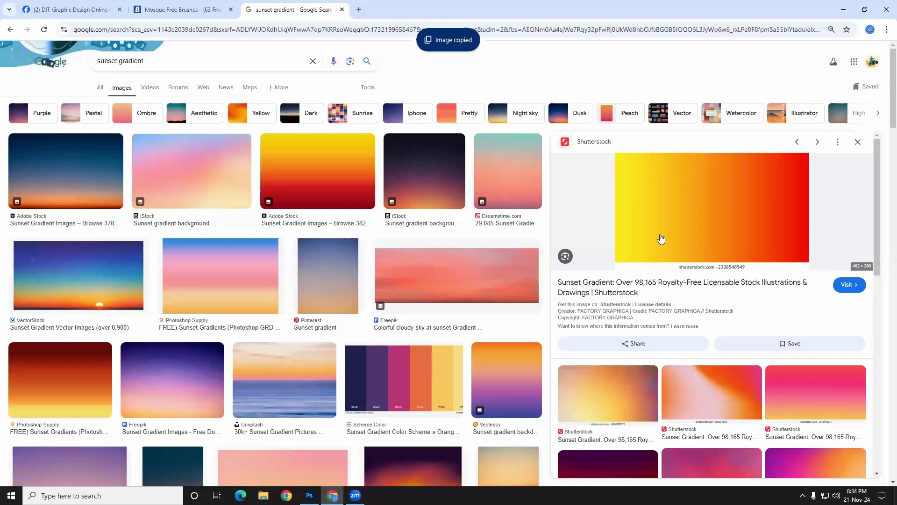
right_click(692, 180)
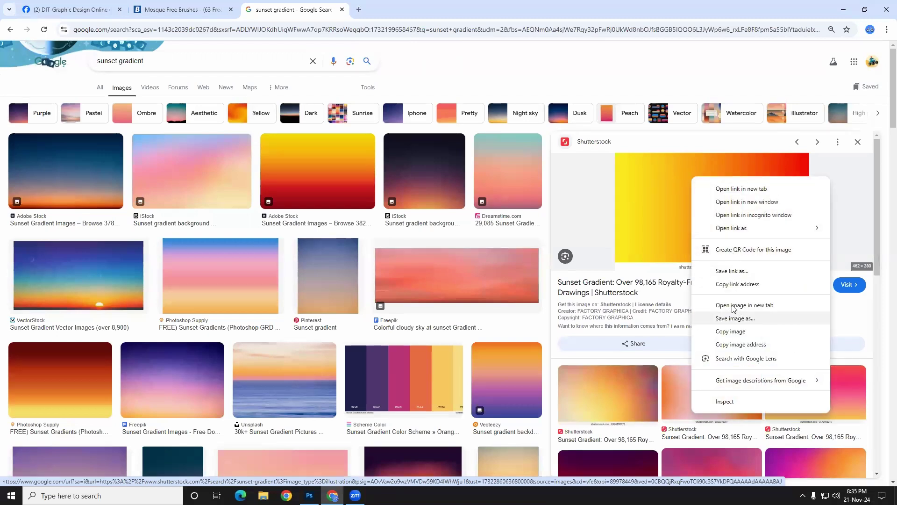
click(727, 331)
key(alt+Tab)
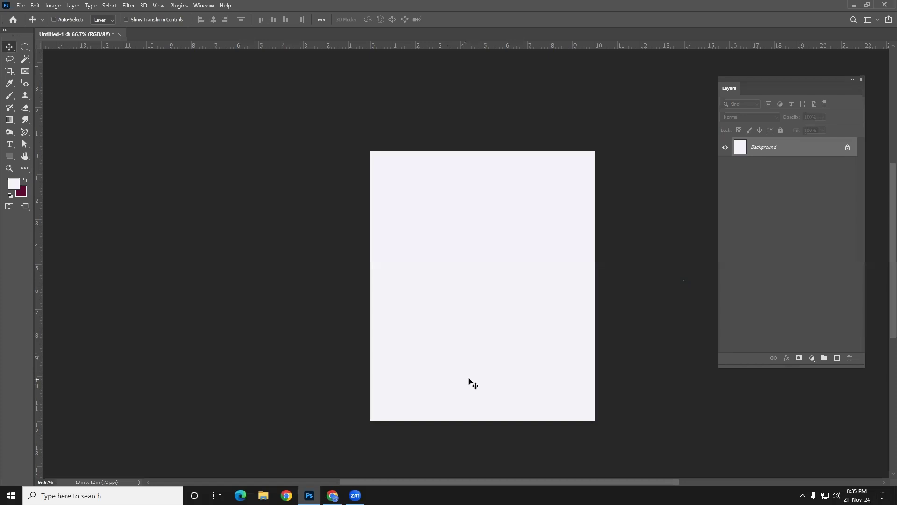
key(ctrl+v)
drag(493, 286, 489, 284)
- Set the gradient's starting color stop in the Gradient Editor to yellow fde71d, sampled from the pasted image
click(9, 120)
click(66, 18)
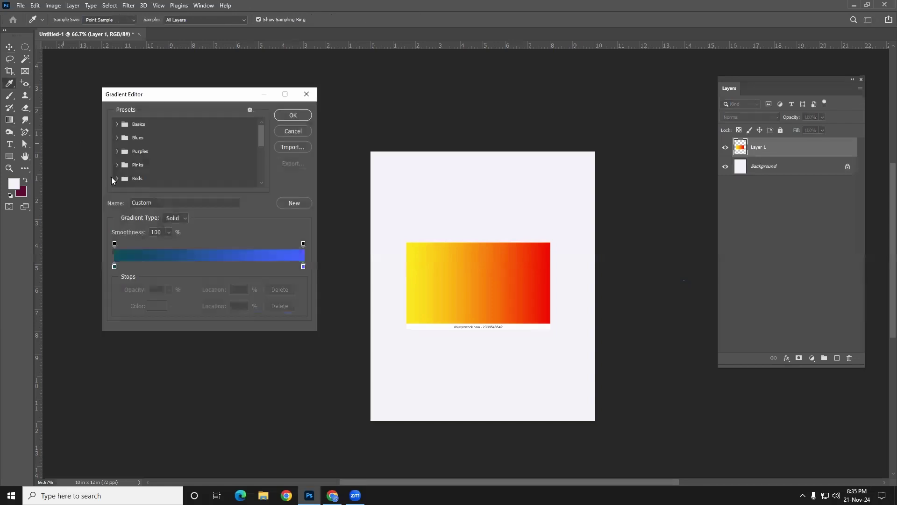
double_click(114, 267)
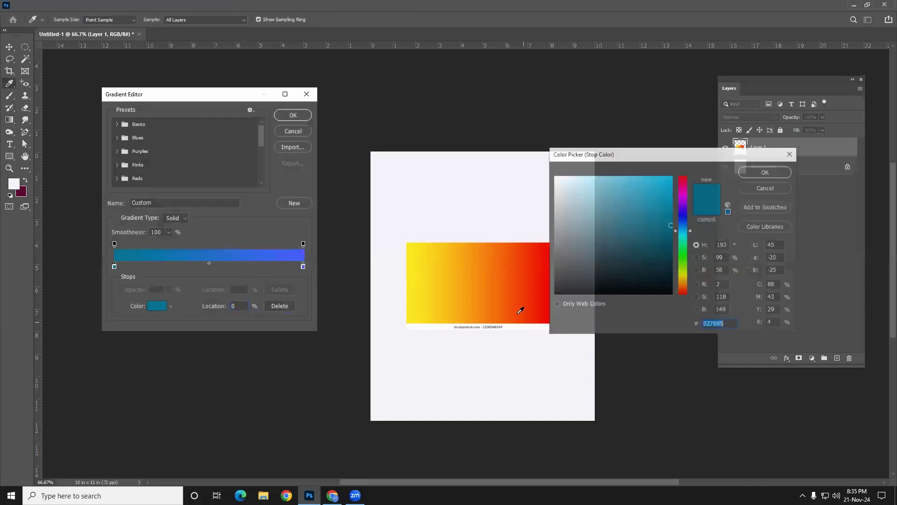
click(416, 276)
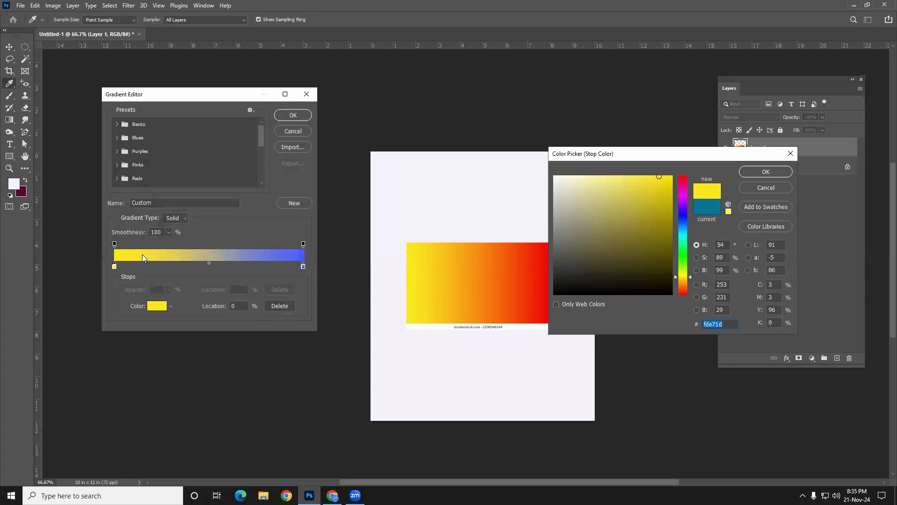
click(766, 171)
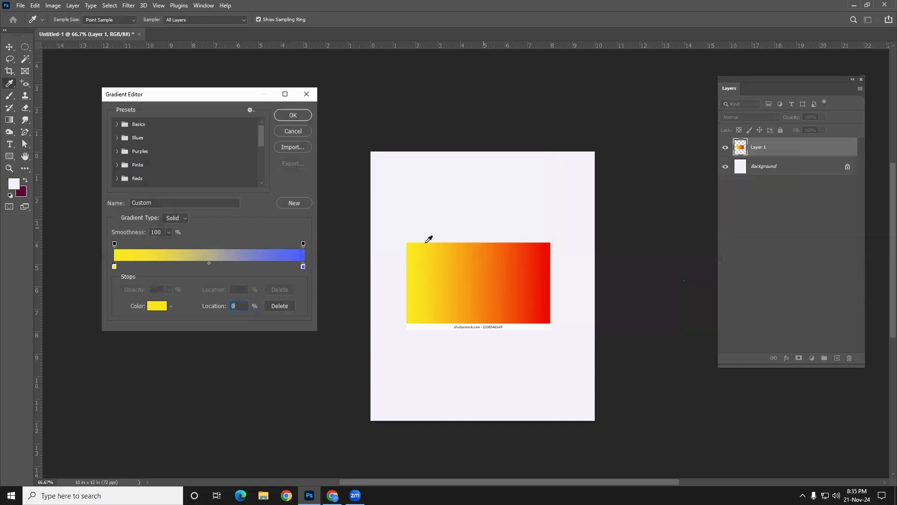
- Set the gradient's end color stop to the red sampled from the pasted image and accept the gradient
click(303, 265)
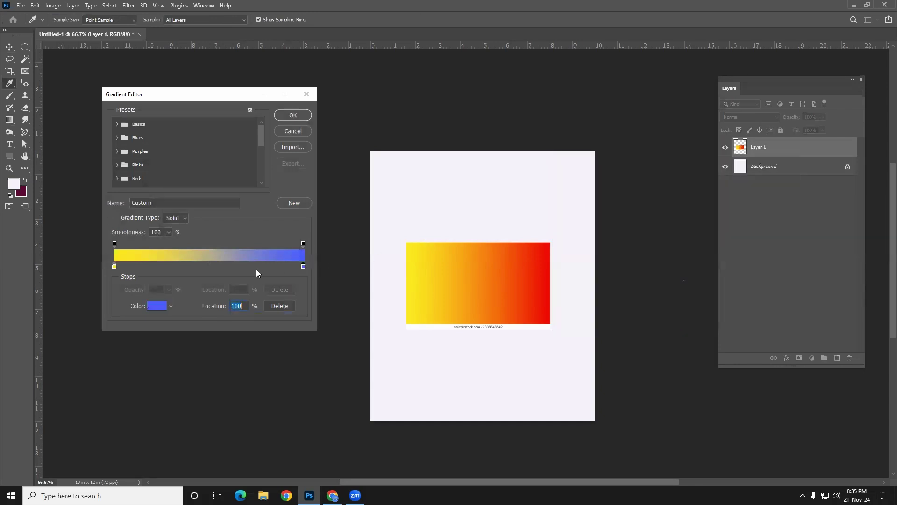
click(157, 307)
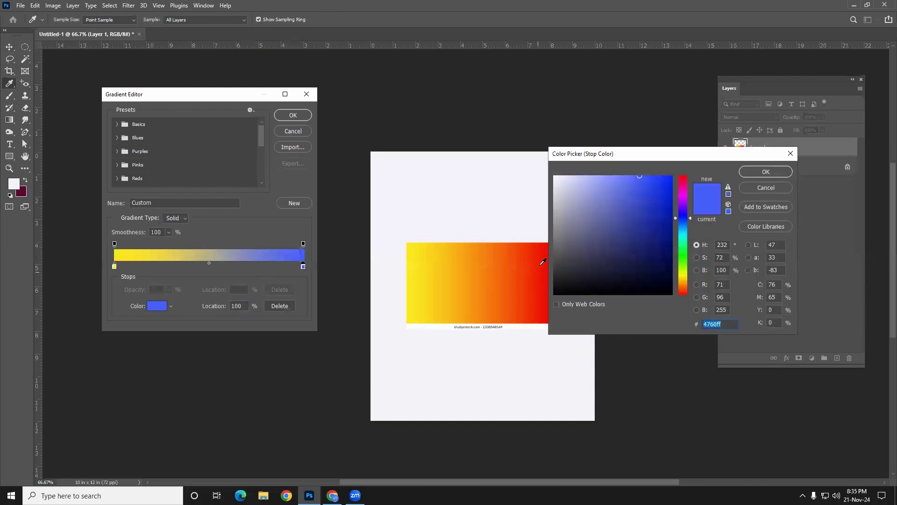
click(544, 261)
click(766, 172)
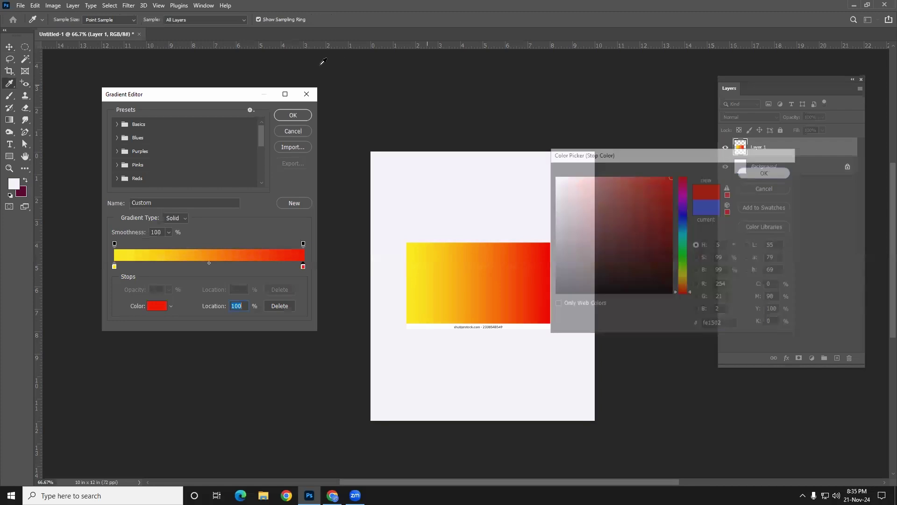
click(293, 115)
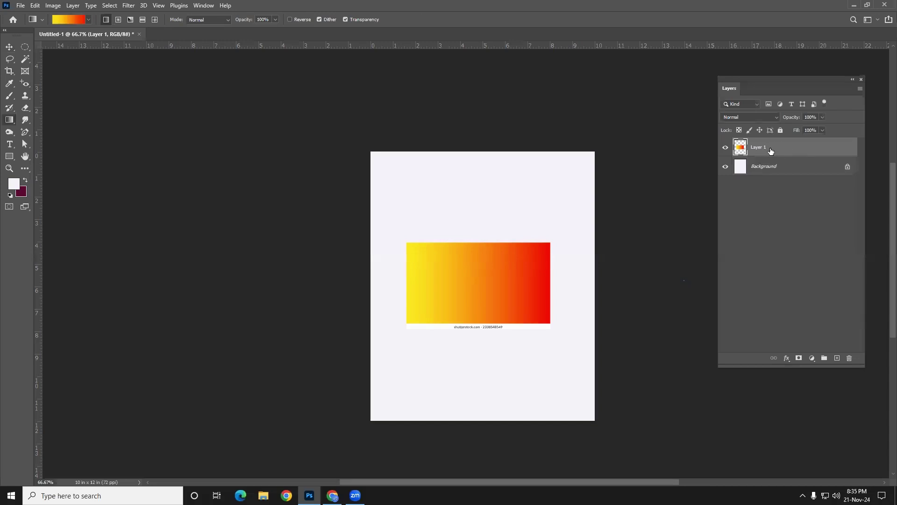
- Delete the pasted reference layer and fill the Background with the linear yellow-to-red gradient running horizontally across the canvas
click(850, 358)
click(405, 184)
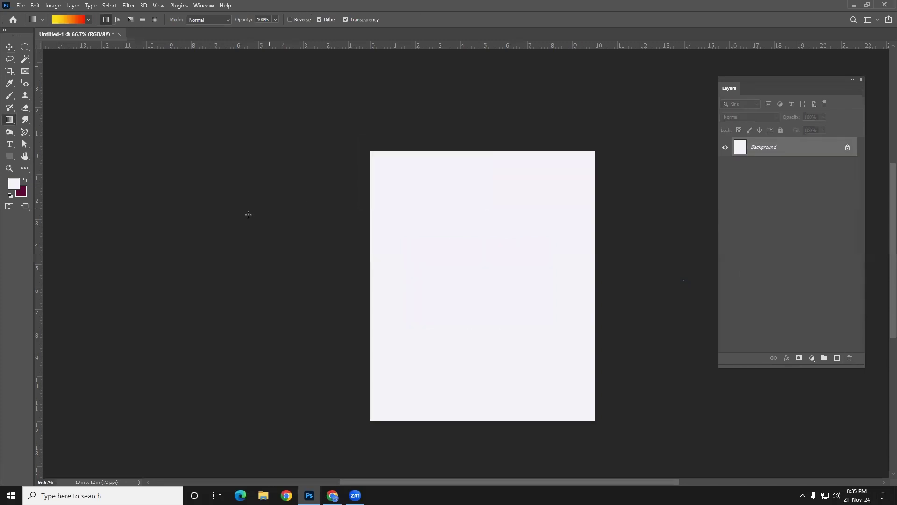
mouse_move(372, 285)
mouse_down()
mouse_move(535, 287)
mouse_move(520, 288)
mouse_up()
drag(378, 291, 538, 291)
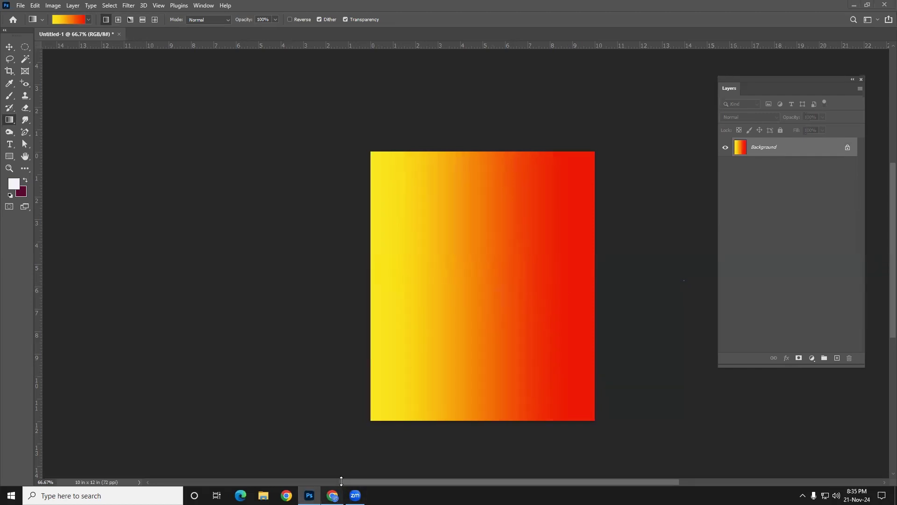
- Switch to Chrome, run an image search for "sunset gradient color code" and open the ColorsWall sunset palette
click(332, 495)
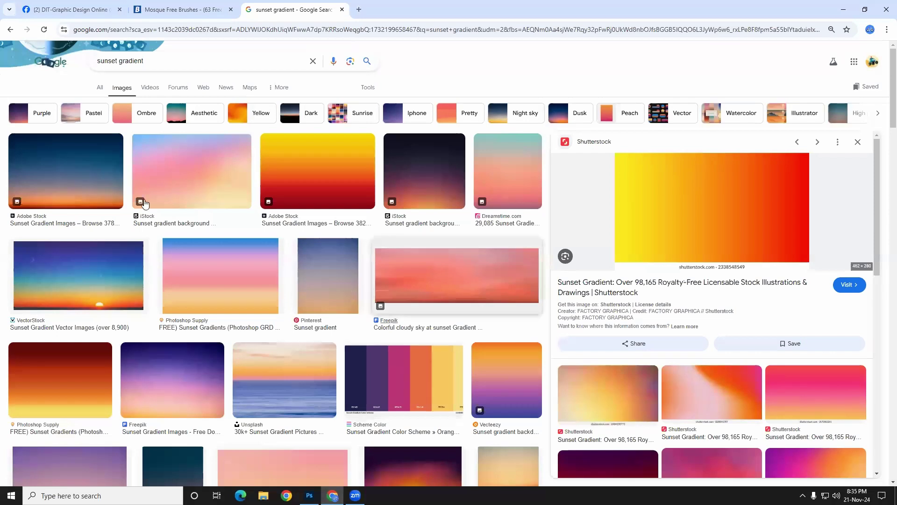
click(144, 61)
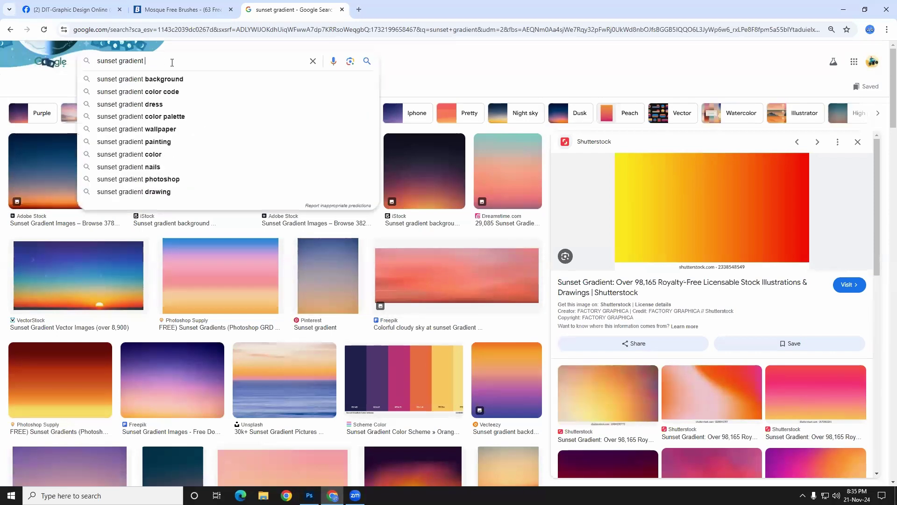
click(155, 97)
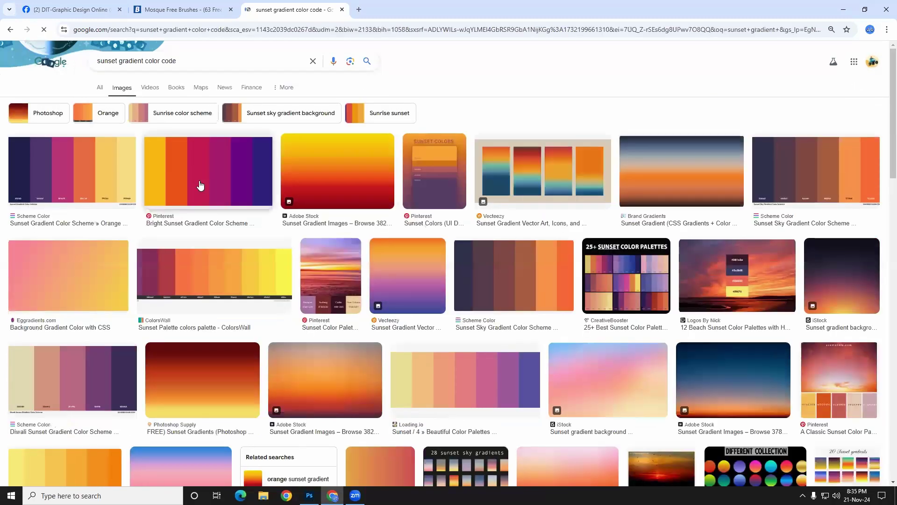
click(248, 283)
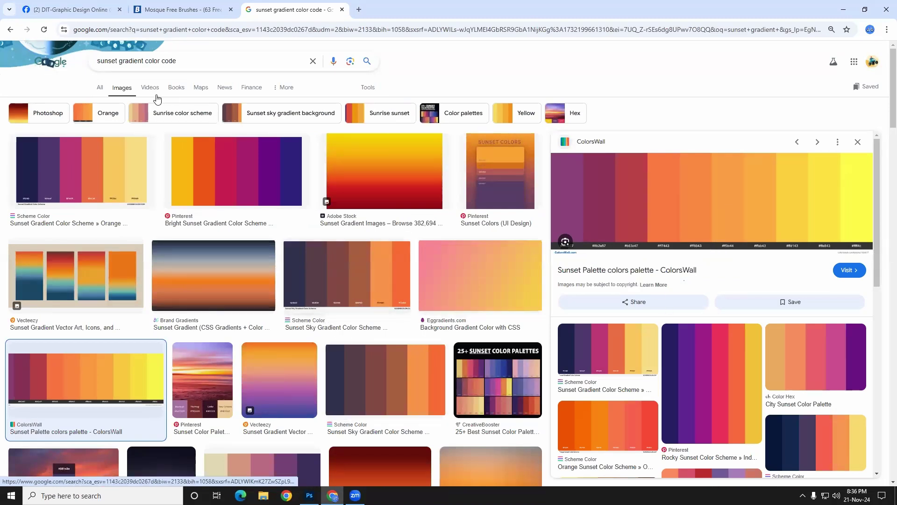
- Copy the ColorsWall palette image, paste it into the Photoshop document and position it with its hex codes on the canvas
right_click(662, 190)
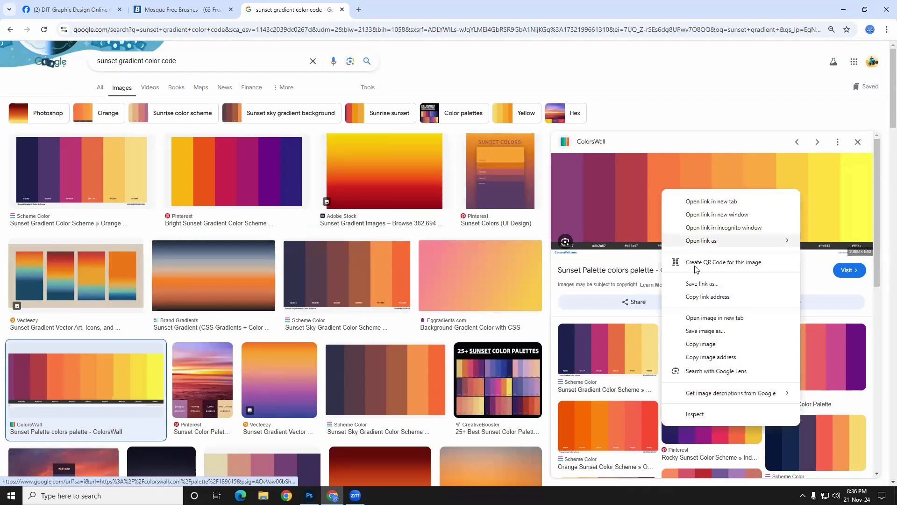
click(705, 344)
click(309, 496)
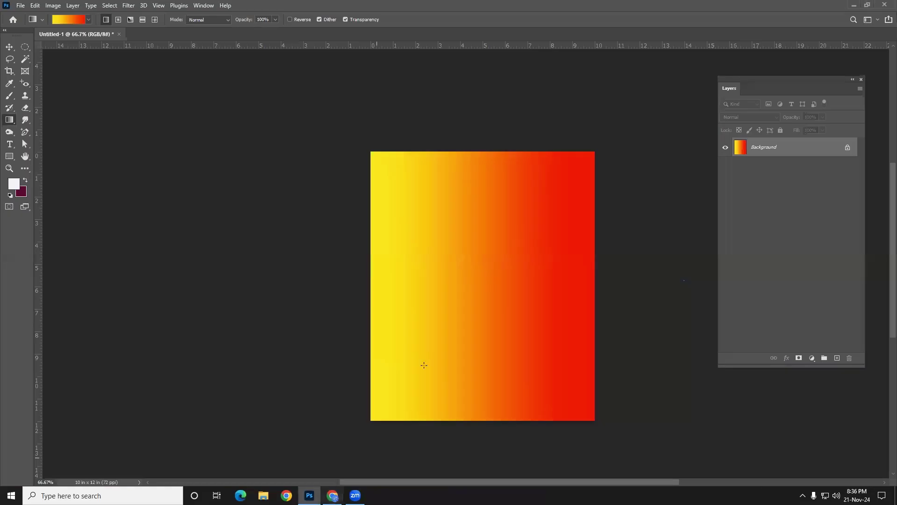
click(10, 46)
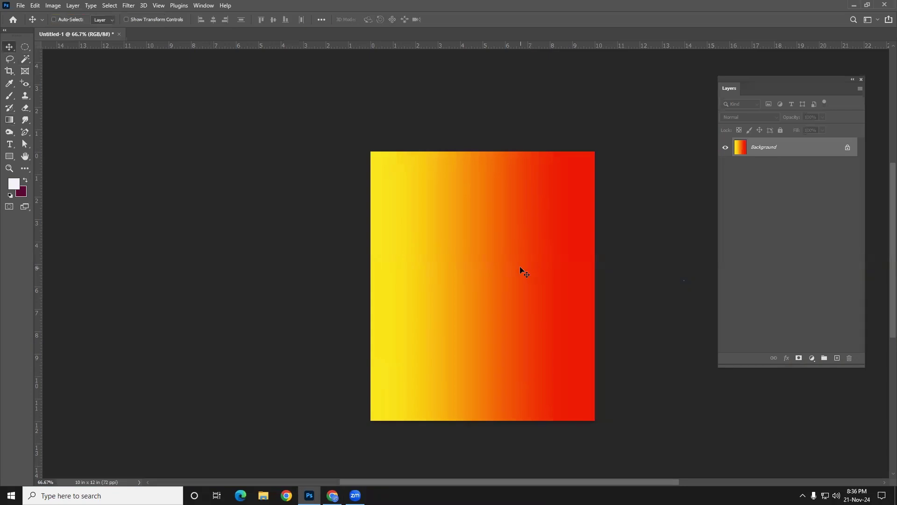
key(ctrl+v)
drag(529, 284, 529, 248)
drag(506, 347, 451, 341)
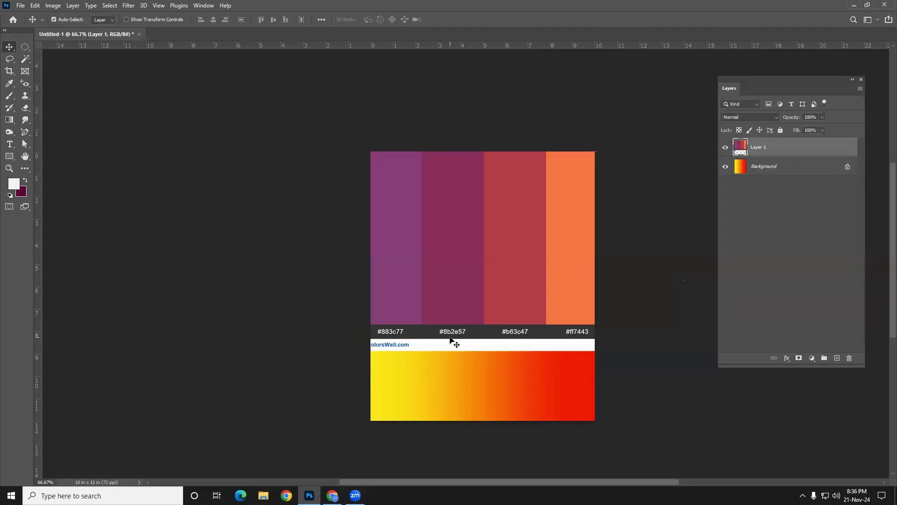
drag(517, 336, 521, 356)
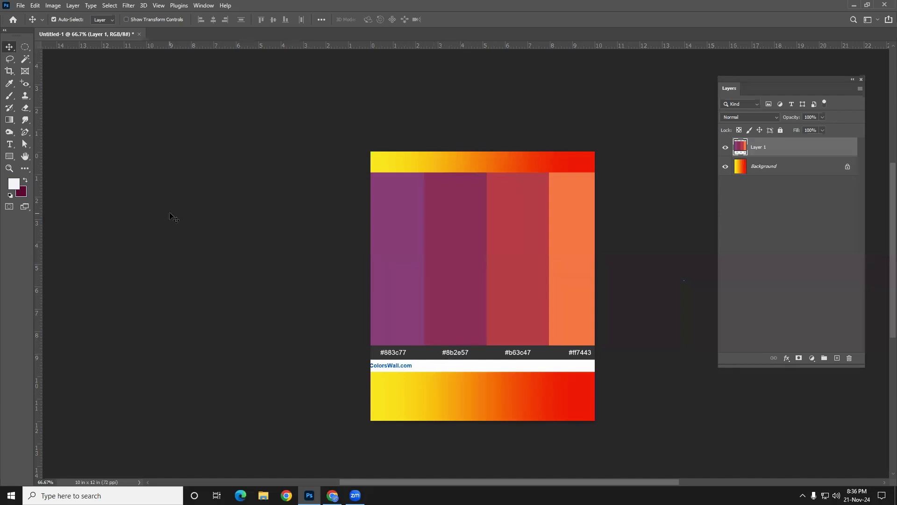
- Open the foreground color's Color Picker clear of the palette's hex codes and try the colors 5010d2 and 189207
click(14, 187)
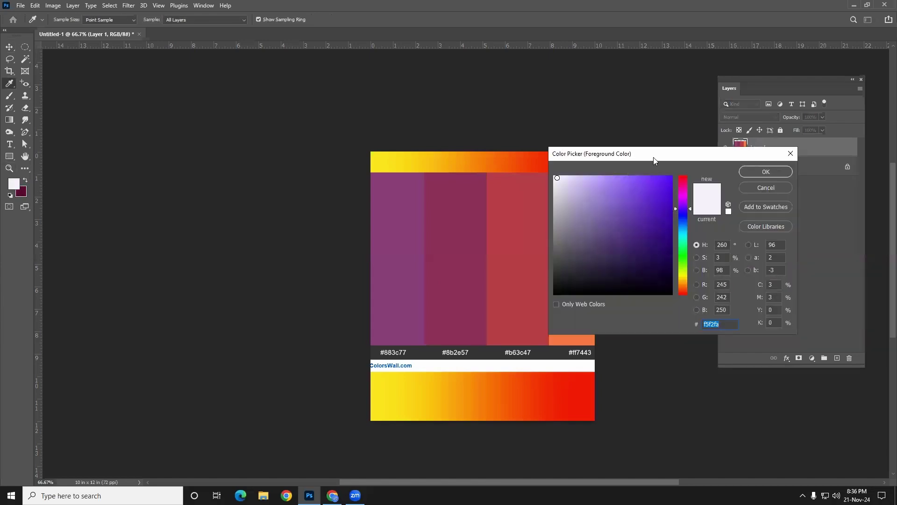
drag(653, 157, 318, 85)
click(392, 252)
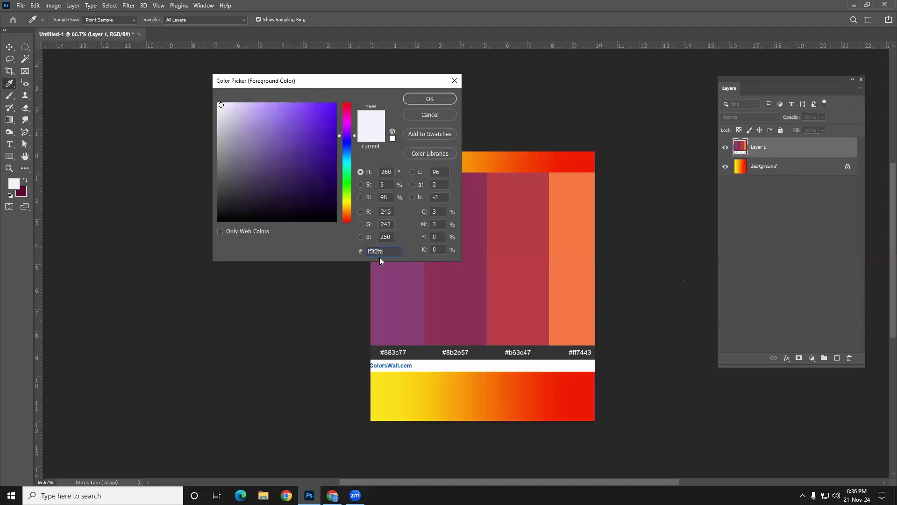
key(ctrl+a)
key(ctrl+v)
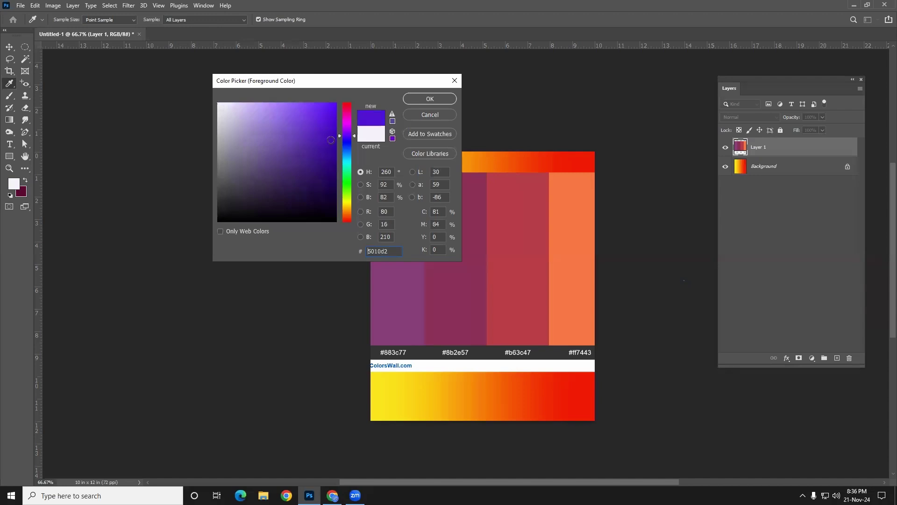
key(ctrl+a)
text(189207)
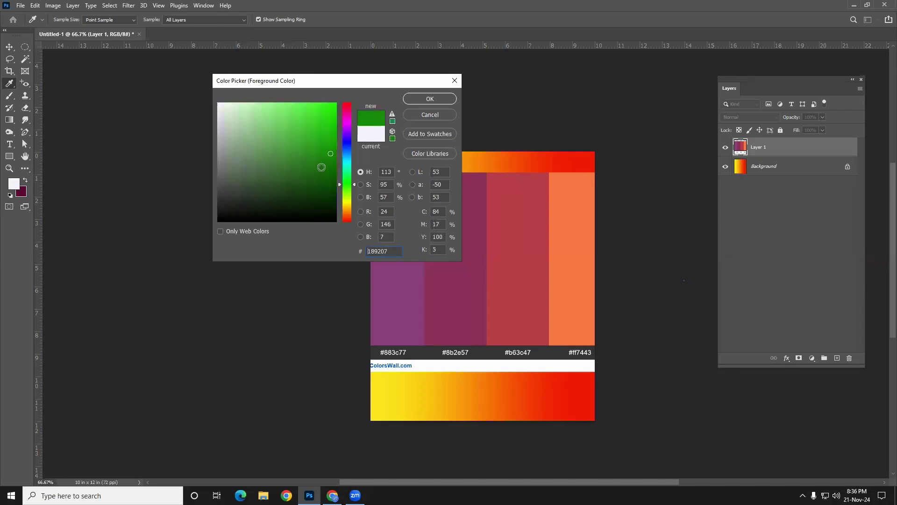
- Set the foreground color to the palette's second hex code, 8b2e57
drag(370, 83, 297, 117)
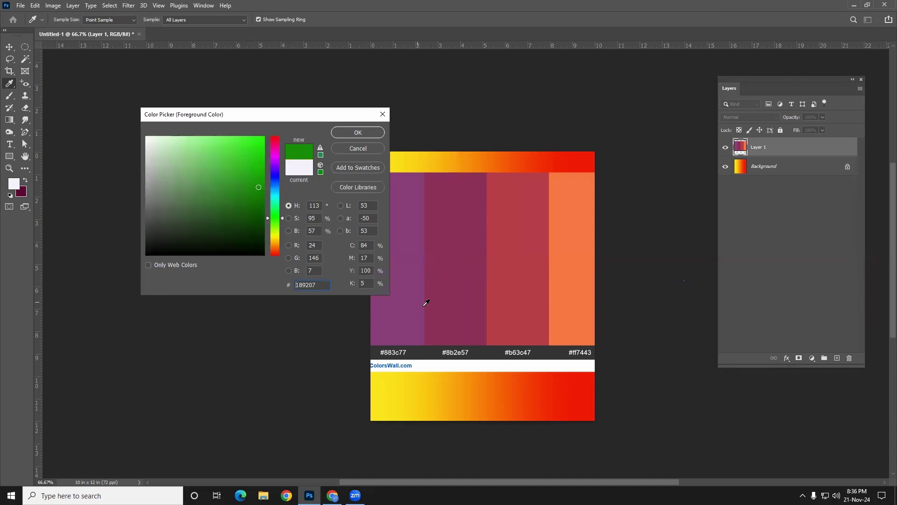
drag(323, 285, 267, 292)
text(8)
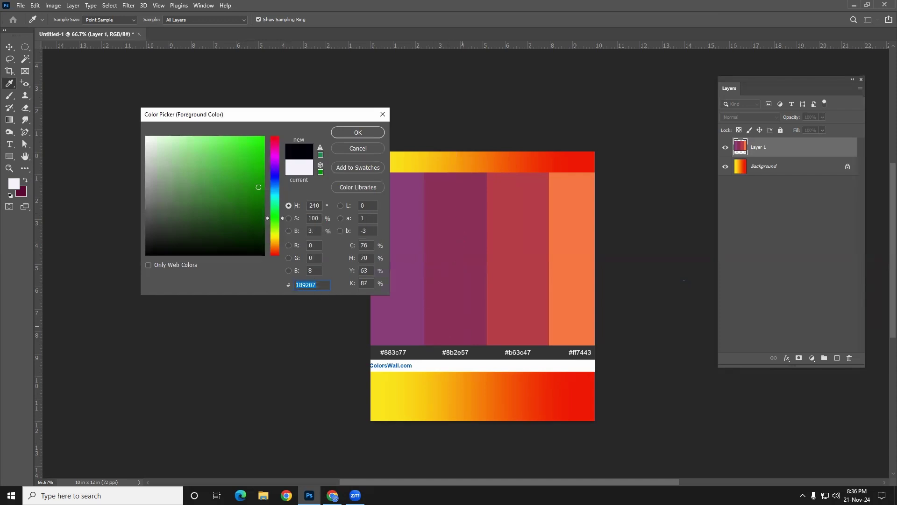
text(b)
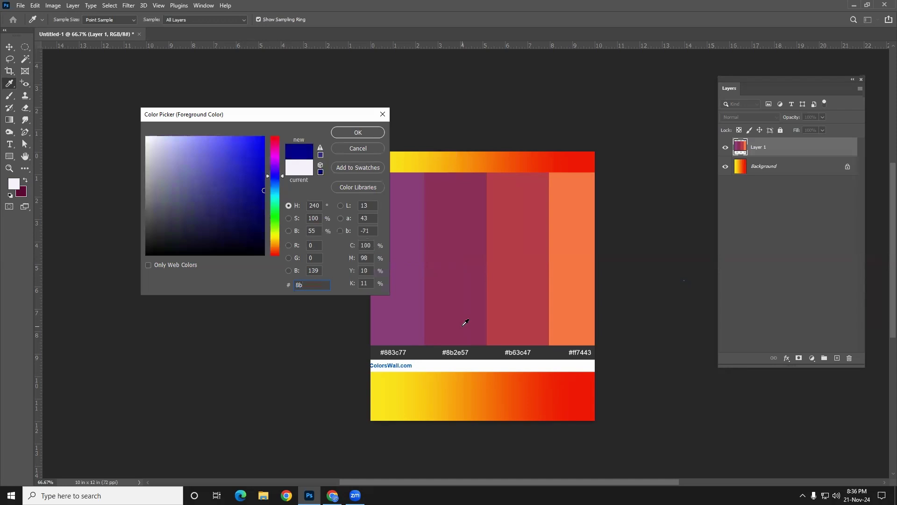
text(2e)
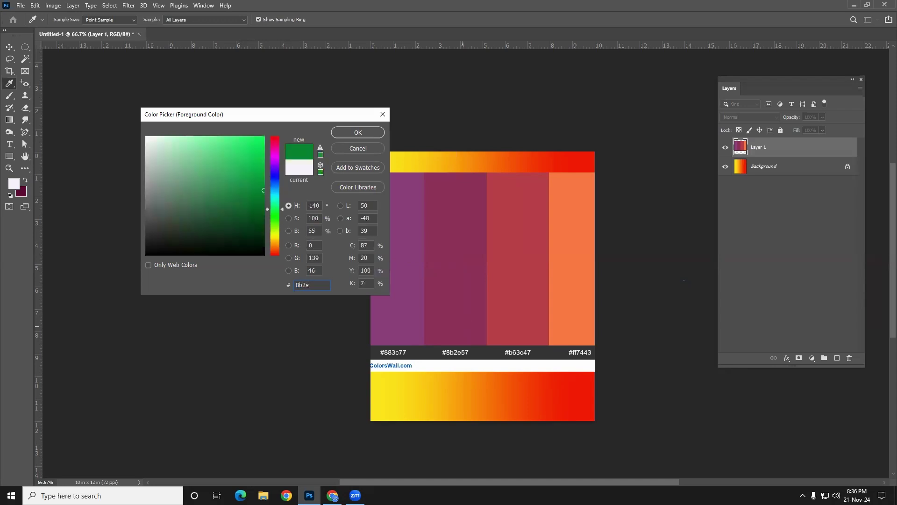
text(57)
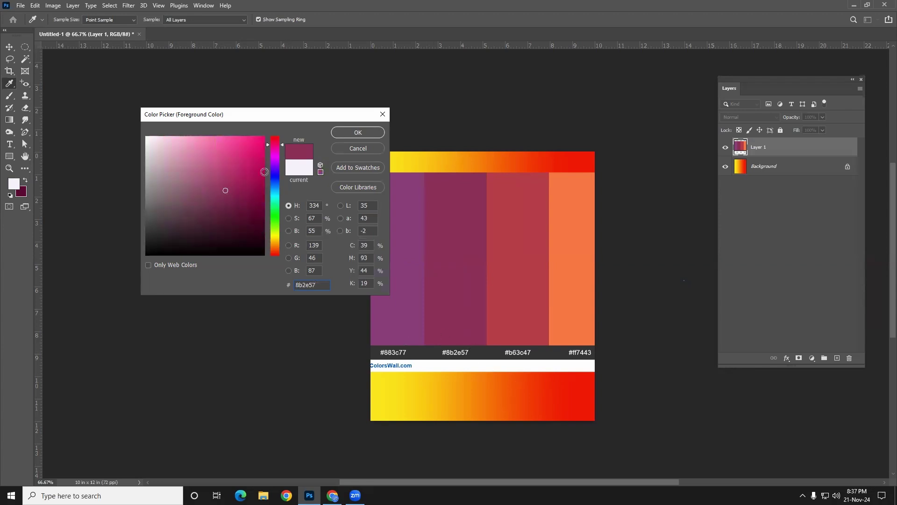
click(352, 135)
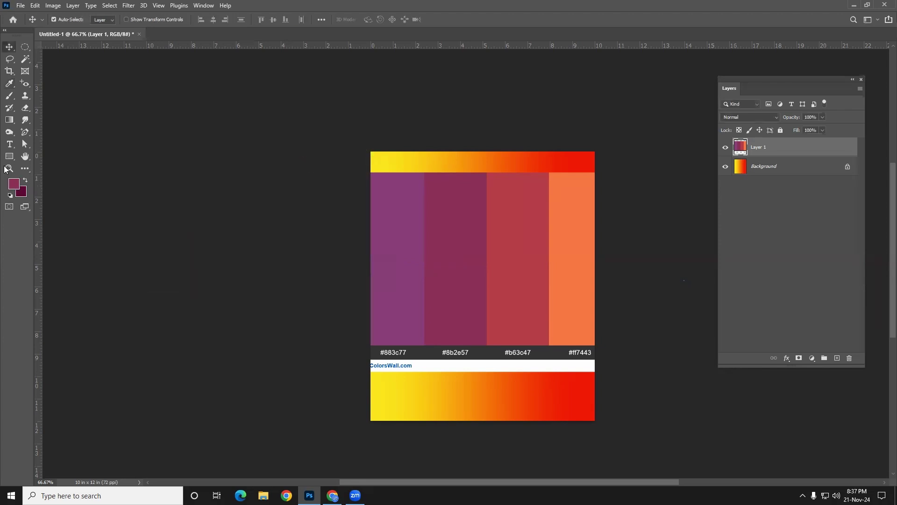
- Open the current gradient in the Gradient Editor and set its start color stop to 8b2e57, sampled from the palette's second stripe
click(10, 120)
click(66, 19)
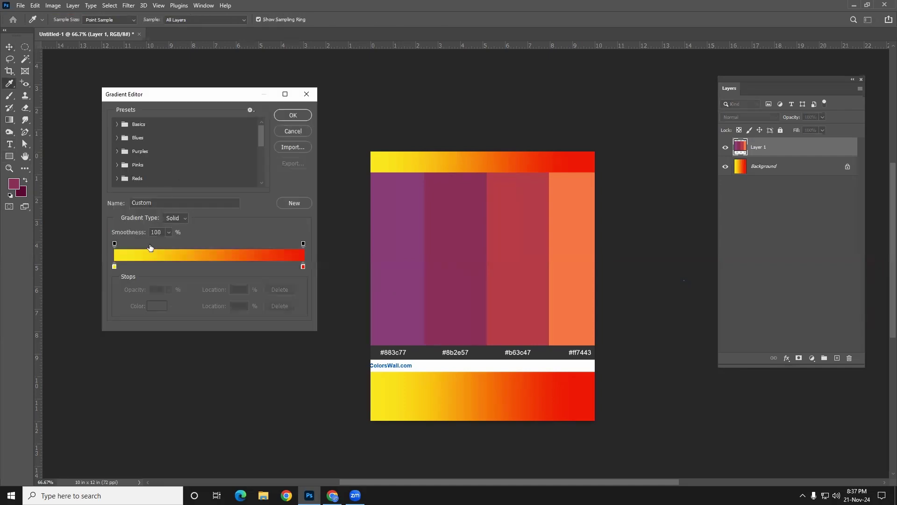
click(114, 266)
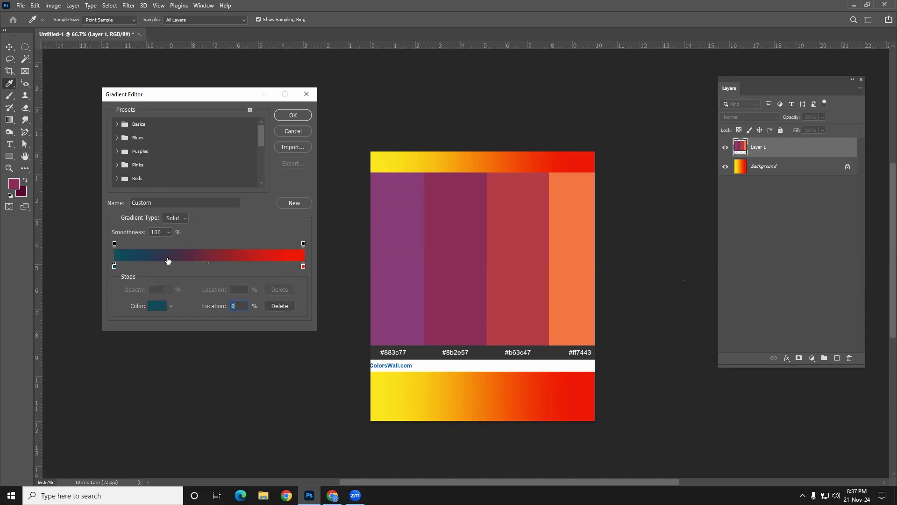
click(456, 246)
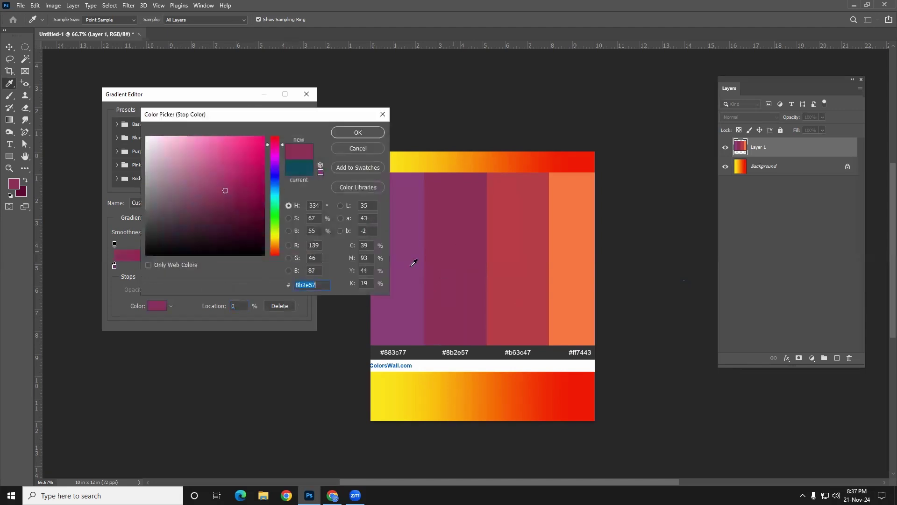
click(350, 132)
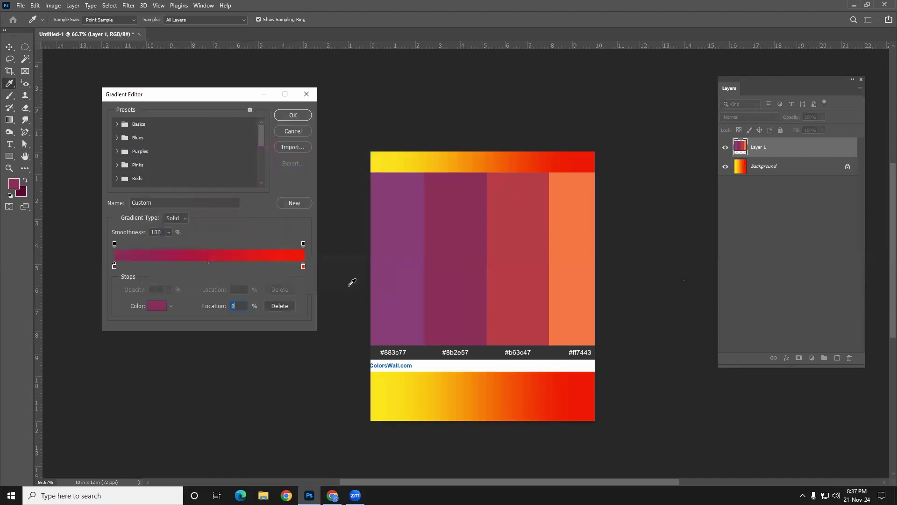
- Set the gradient's end color stop to b63c47 and accept the edited gradient
click(303, 265)
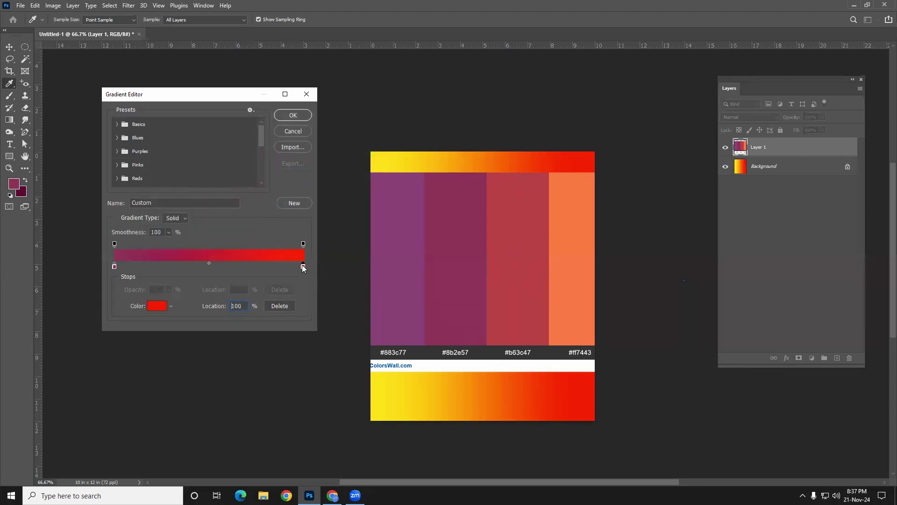
click(151, 304)
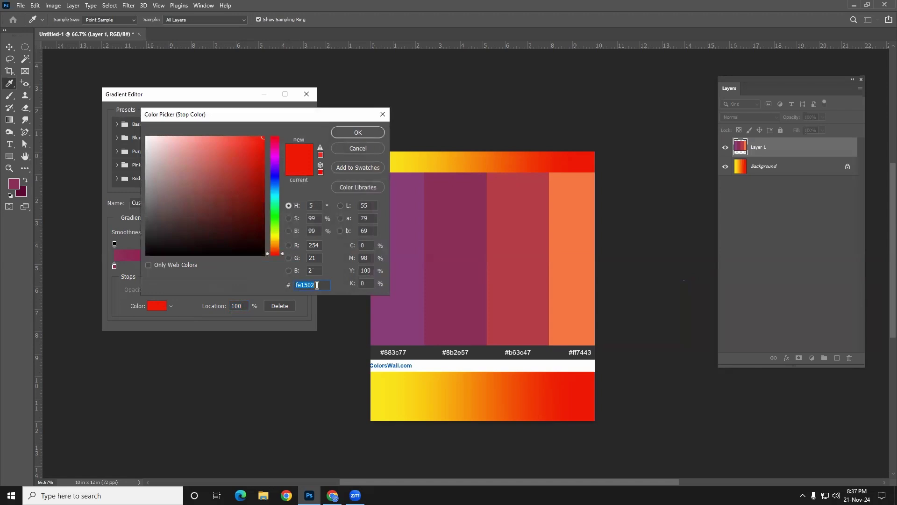
text(b6)
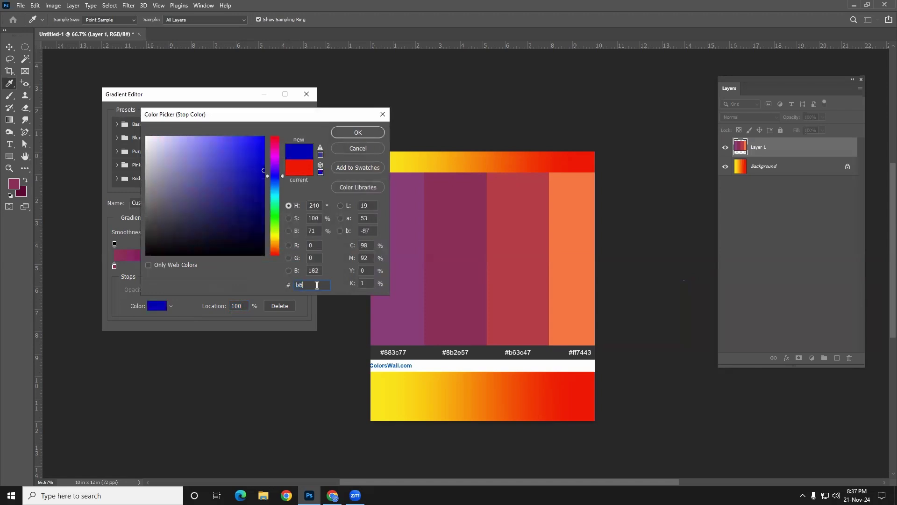
text(3c47)
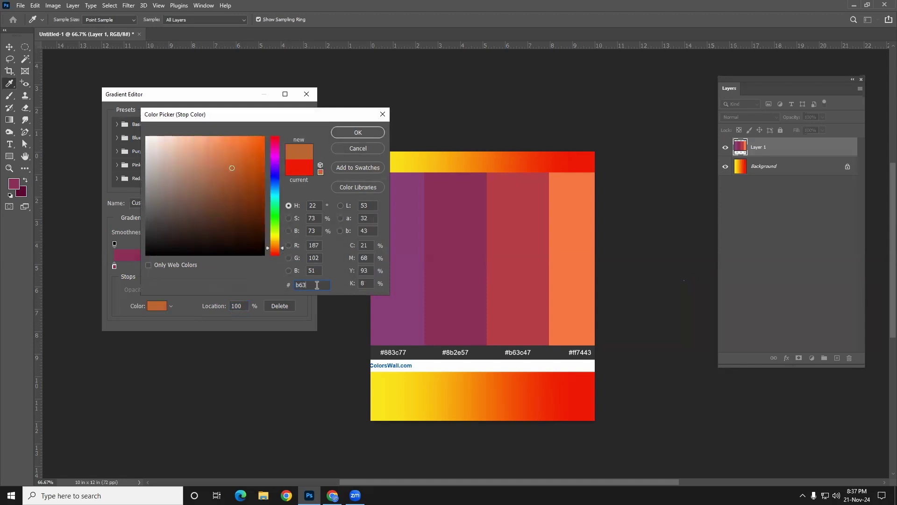
click(355, 130)
click(291, 116)
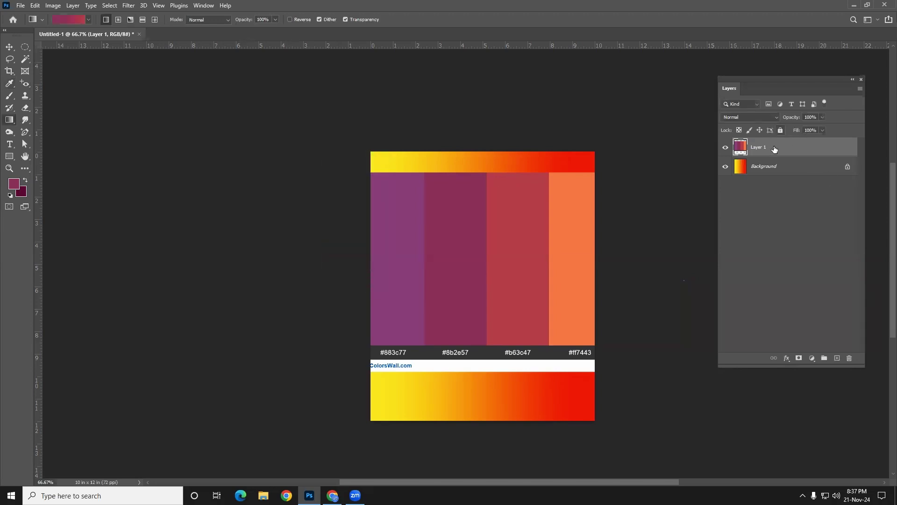
- Delete the palette layer and fill the background with the linear gradient, once horizontally and once vertically
key(Delete)
drag(390, 294, 454, 292)
drag(471, 163, 473, 374)
- Draw a radial gradient from the canvas center past its lower-right corner, first in normal and again in reversed color order
click(118, 19)
drag(489, 293, 607, 422)
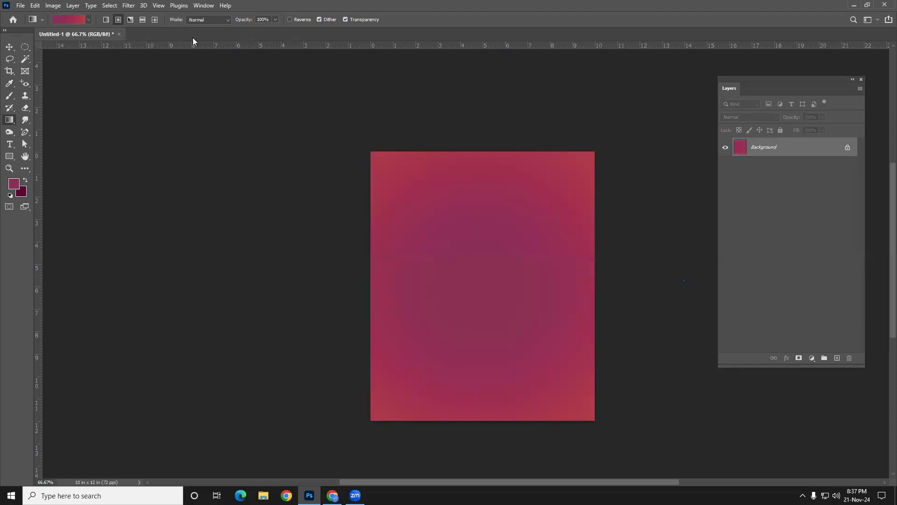
click(301, 19)
drag(476, 284, 598, 422)
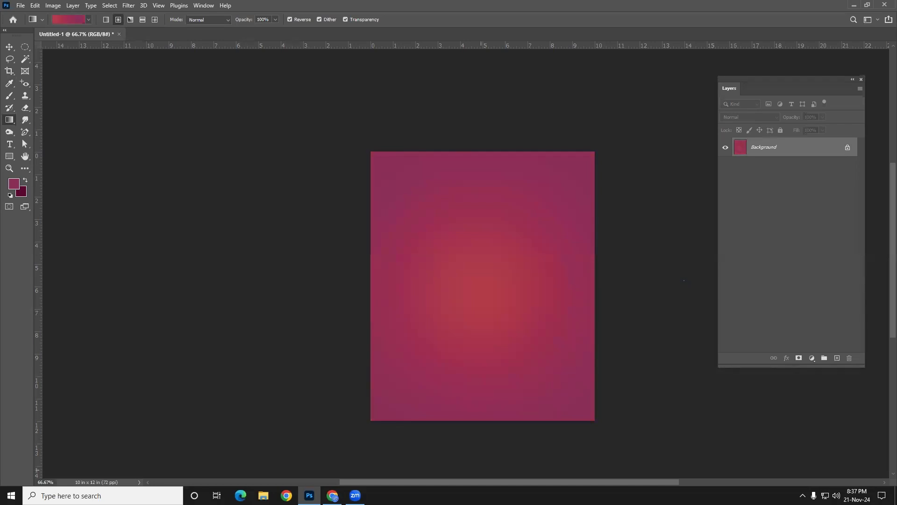
- Fill the background with the reversed linear gradient horizontally across the full canvas and review it in the Gradient Editor
click(106, 19)
drag(374, 279, 593, 285)
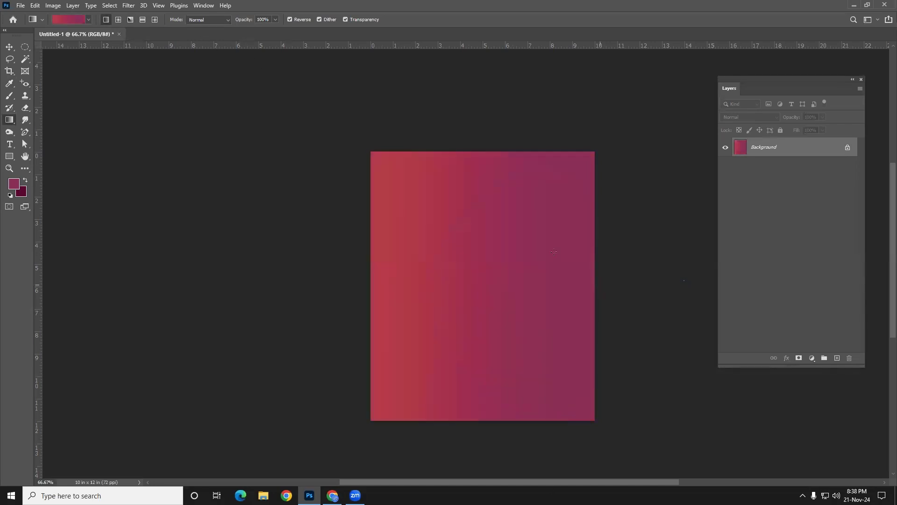
click(65, 19)
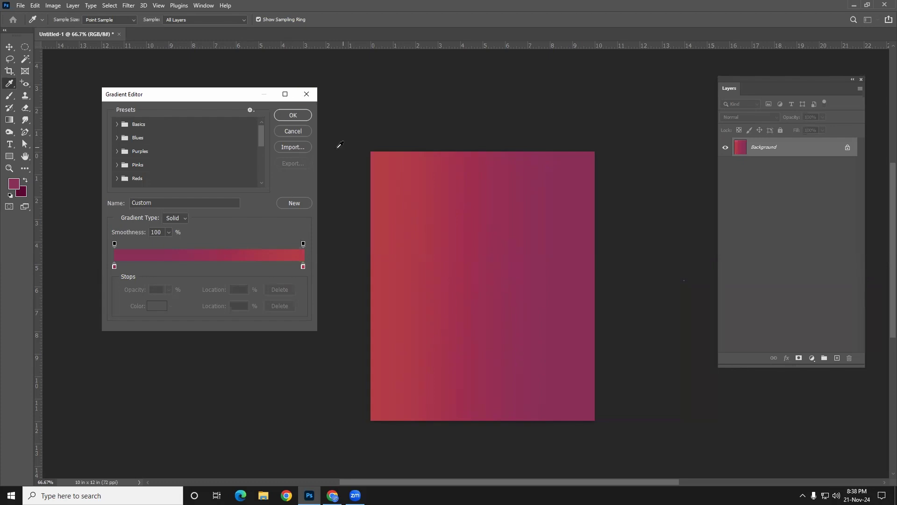
click(296, 115)
- Set the foreground color to the near-white f9f7f8 and fill the background layer with it
click(9, 47)
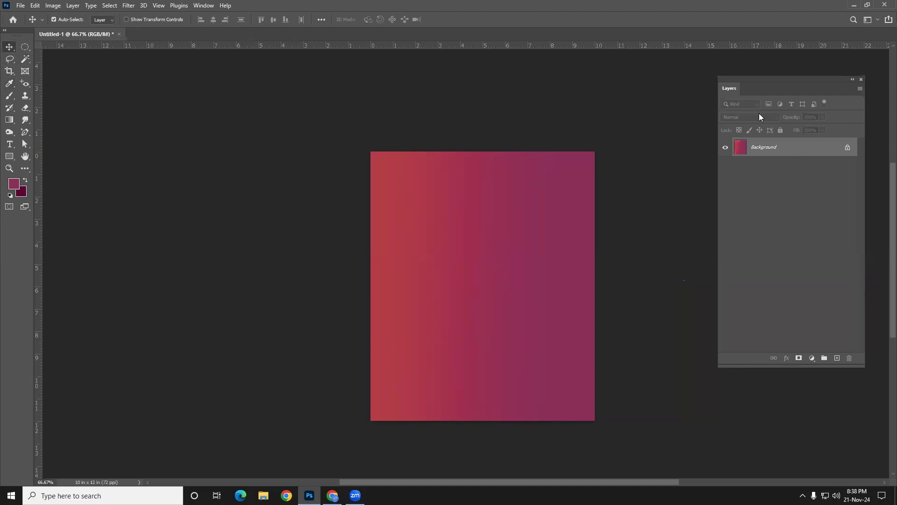
click(14, 184)
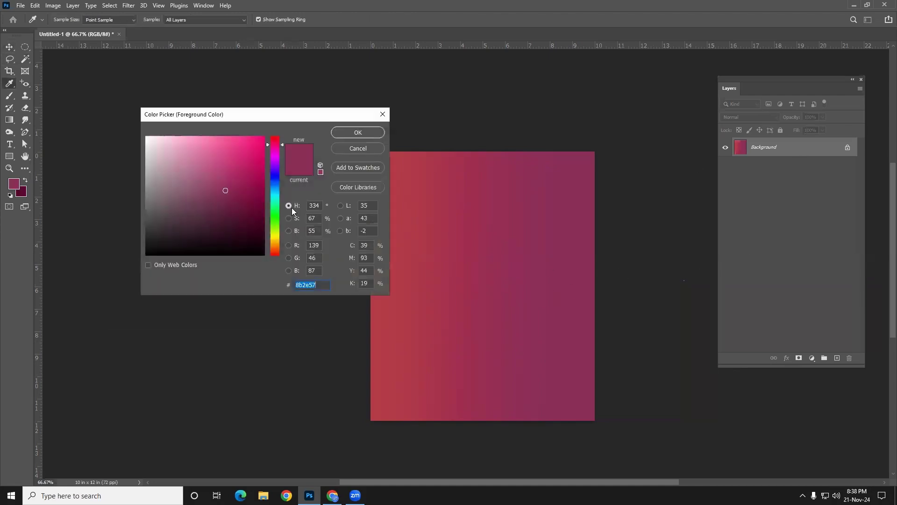
click(147, 139)
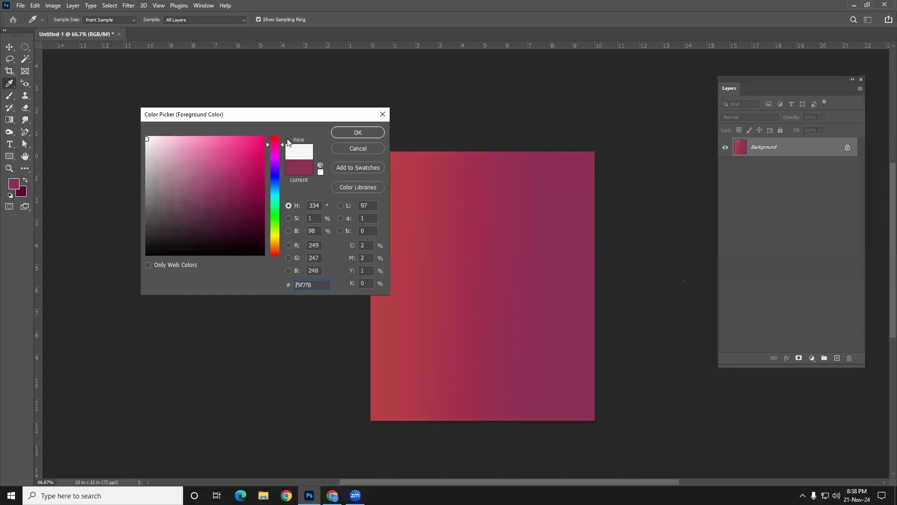
click(370, 133)
key(alt+BackSpace)
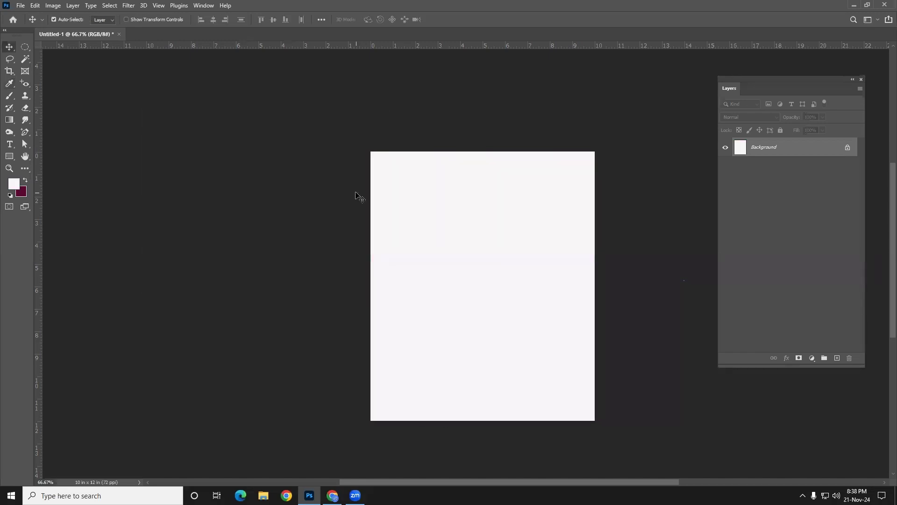
- Switch to Chrome, open the Scheme Color "Sunset Sky Gradient Color Scheme" result and copy its image
click(332, 495)
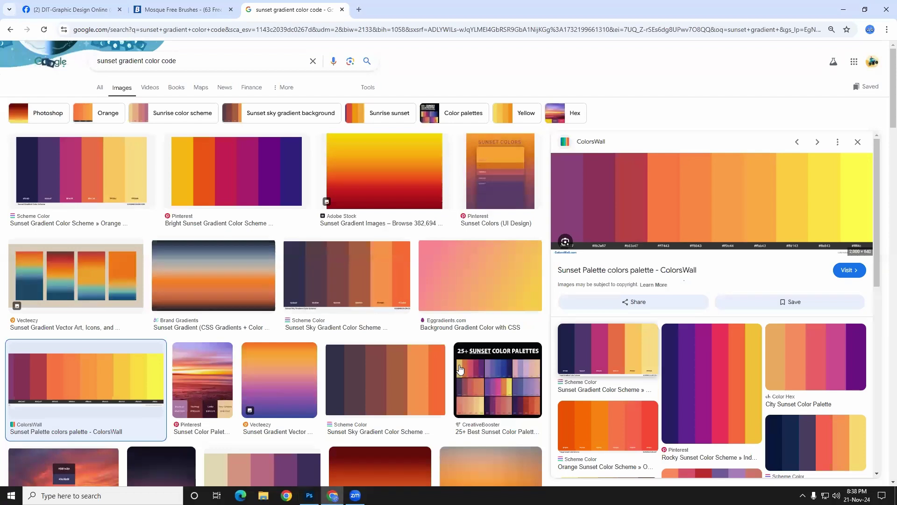
scroll(461, 340, down, 3)
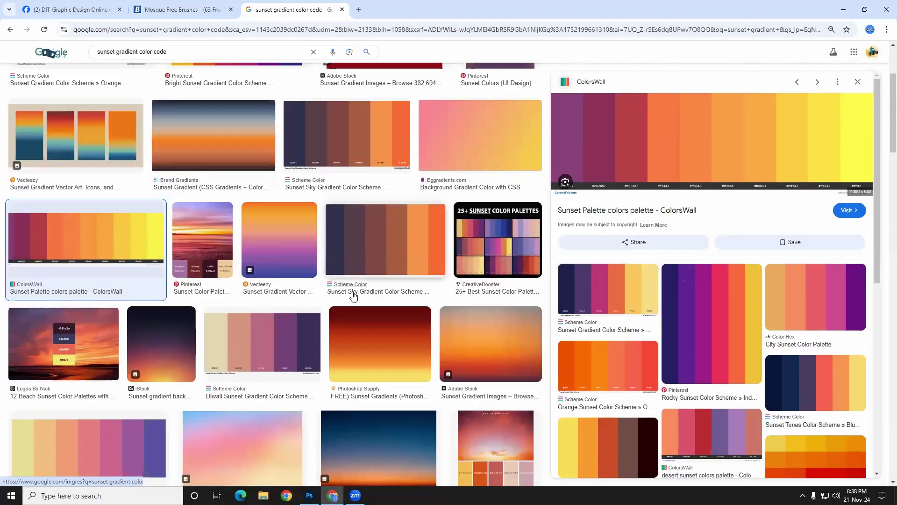
click(402, 246)
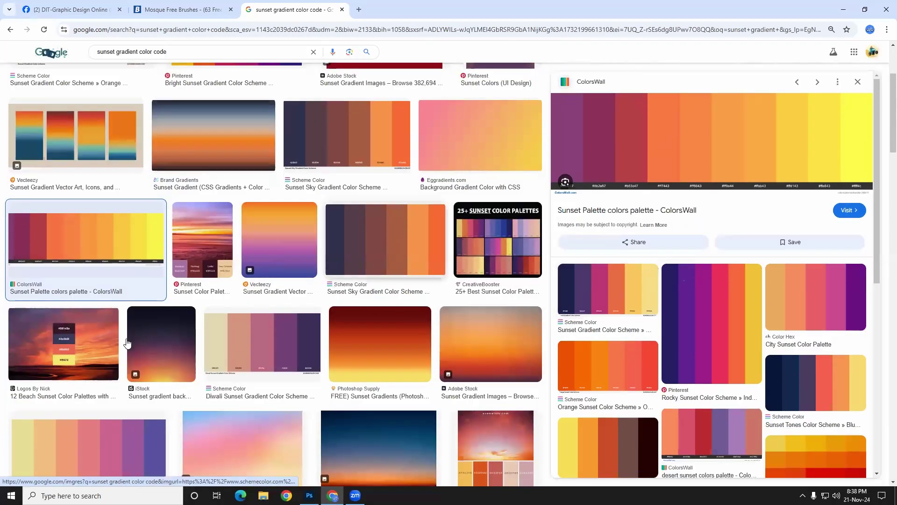
right_click(618, 130)
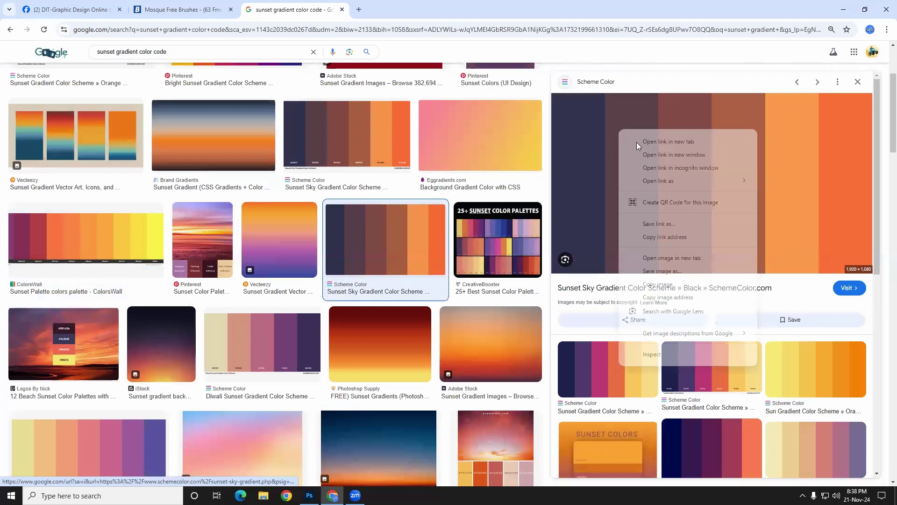
click(677, 283)
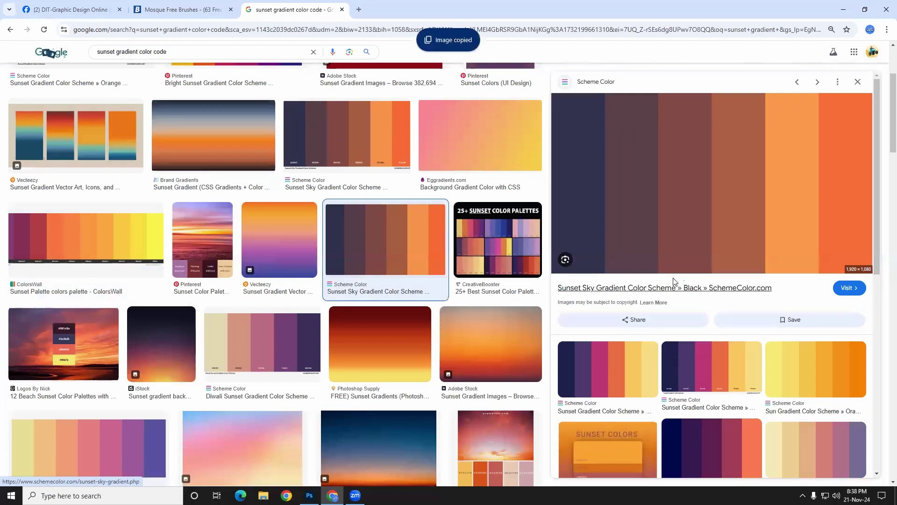
right_click(713, 142)
click(752, 297)
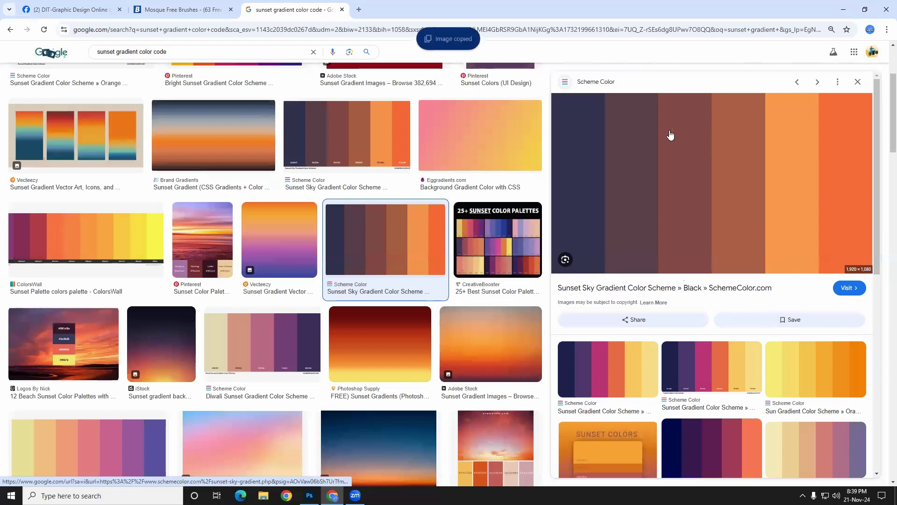
- Switch back to Photoshop and paste the copied palette image into the document, shifting it on the canvas
key(alt+Tab)
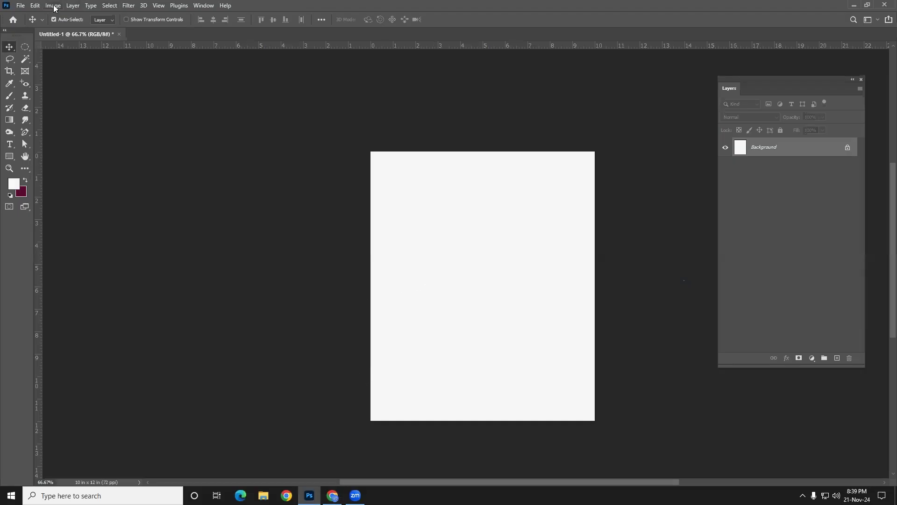
click(36, 7)
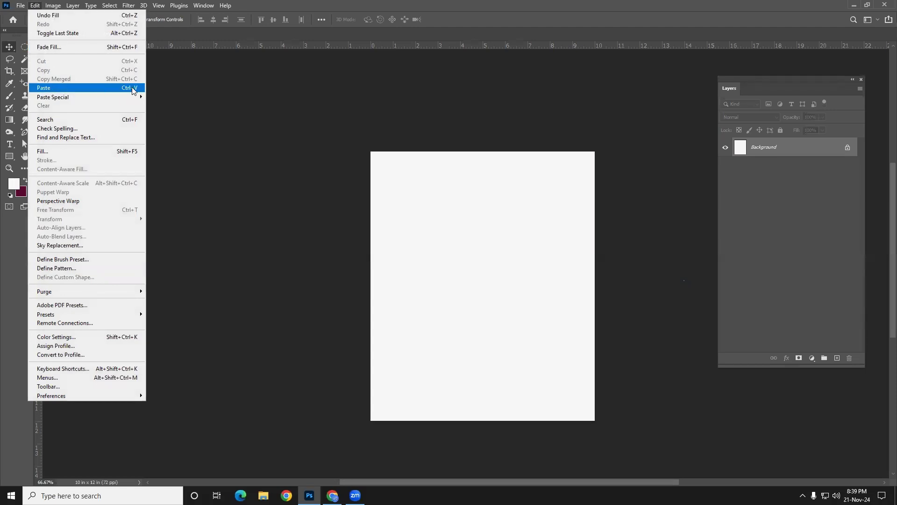
click(87, 89)
drag(521, 231, 509, 192)
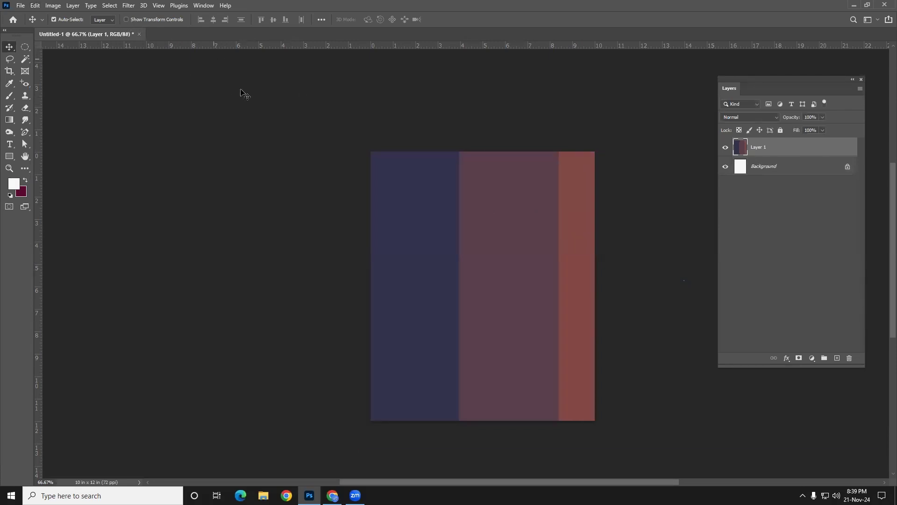
- Scale the pasted palette down to about 46% and position its stripes across the upper part of the canvas
key(ctrl+t)
drag(362, 110, 520, 203)
drag(568, 254, 396, 255)
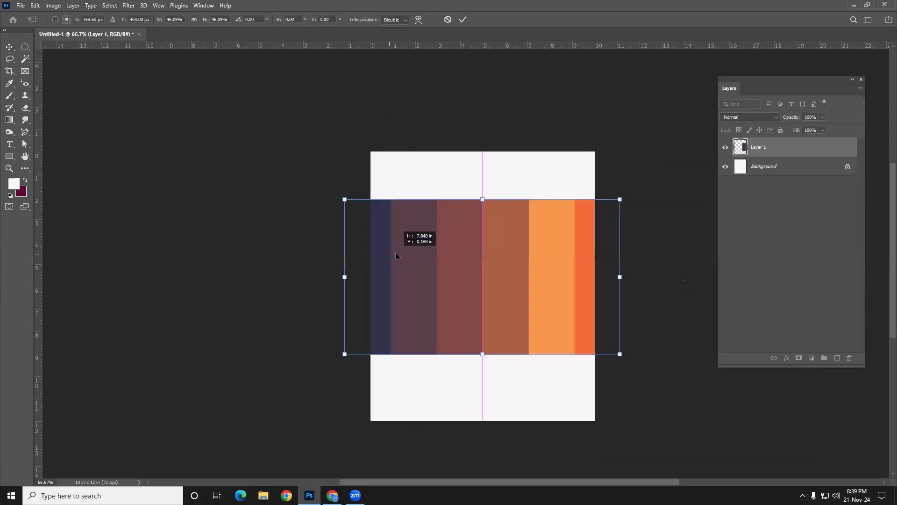
key(Return)
drag(561, 294, 549, 271)
- Sample the reddish-brown stripe as foreground color 834945 and the light orange stripe as background color
click(13, 184)
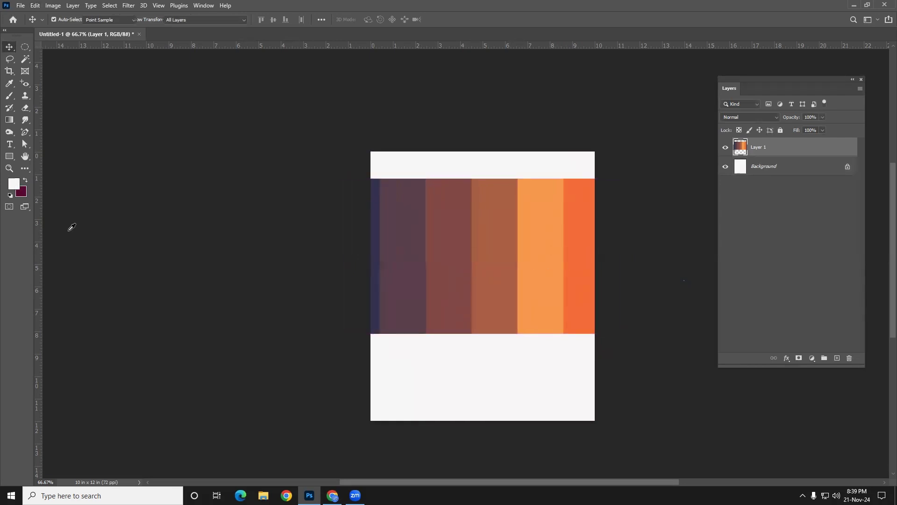
click(457, 267)
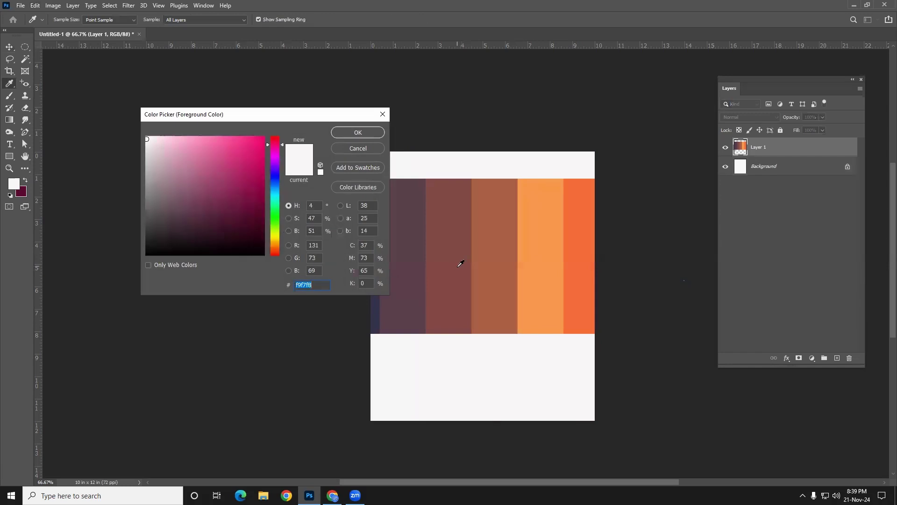
click(369, 133)
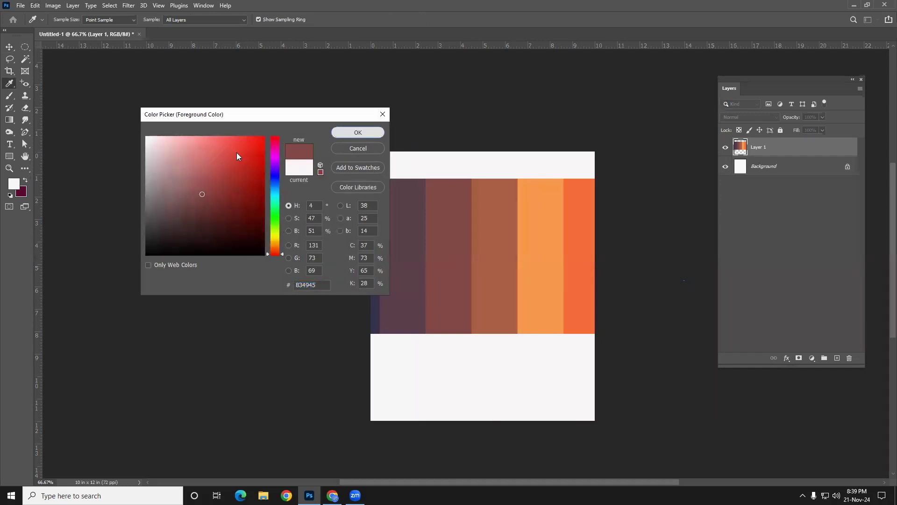
click(21, 193)
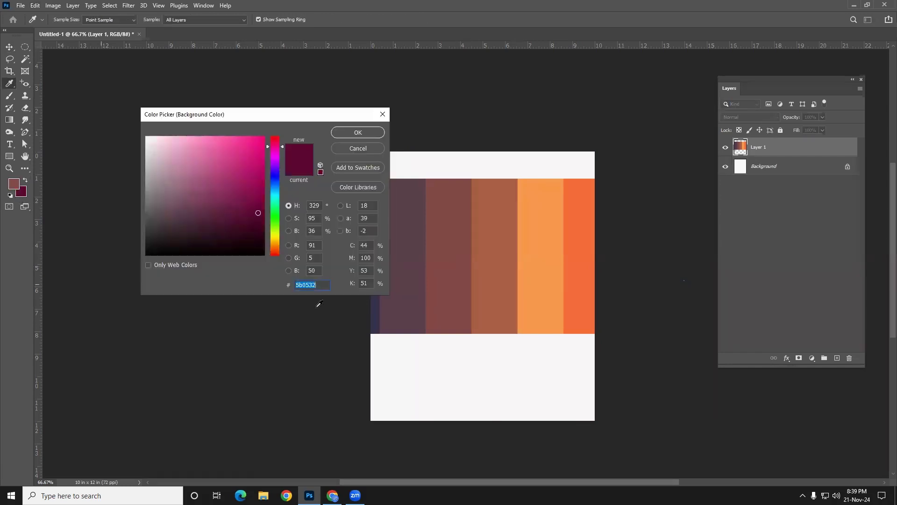
click(544, 244)
click(358, 133)
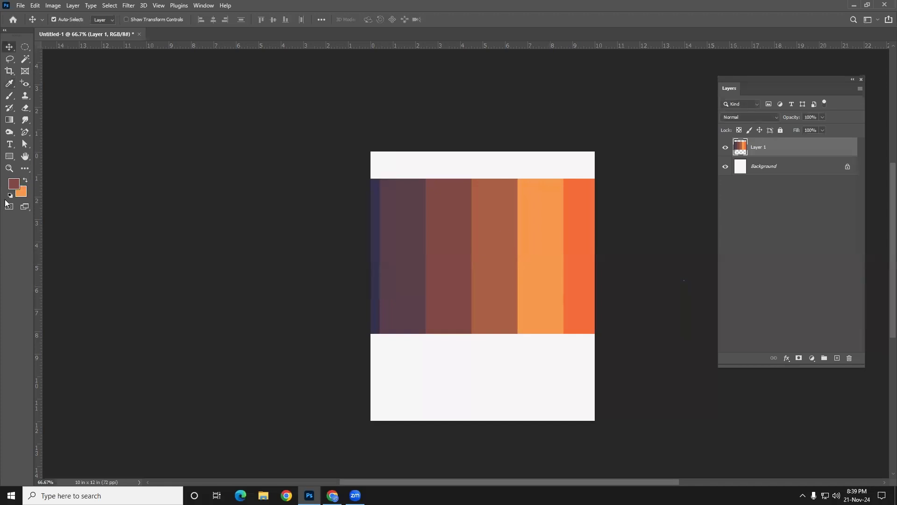
- Nudge the pasted sunset palette slightly up on the canvas, and delete its layer from the document
drag(528, 273, 532, 270)
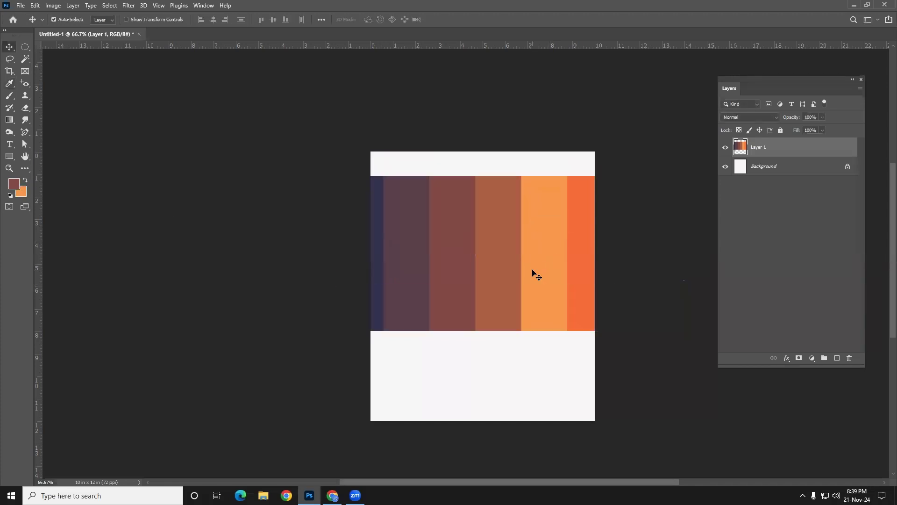
key(Delete)
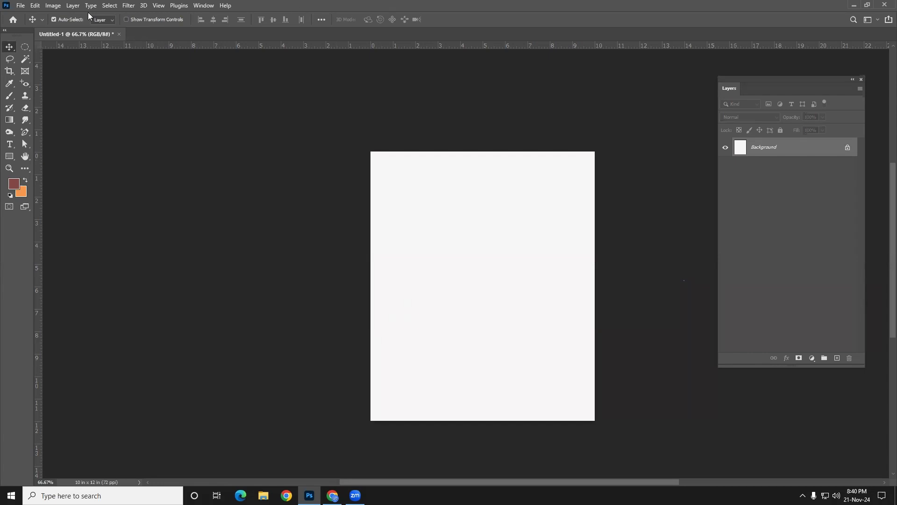
- Create a new white RGB document 10 inches wide and 10 inches high at 72 pixels per inch
click(20, 6)
click(32, 17)
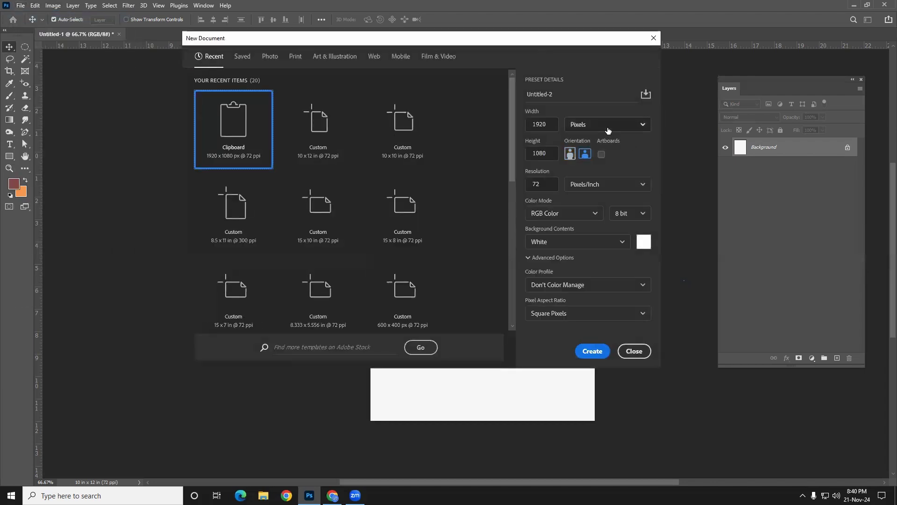
click(609, 130)
click(596, 159)
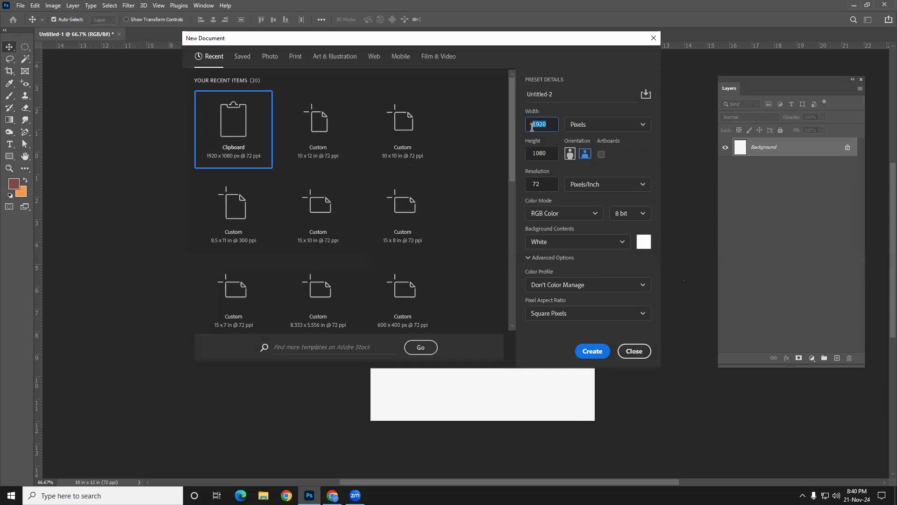
click(602, 126)
click(591, 154)
drag(533, 131, 559, 120)
text(15)
drag(538, 156, 527, 162)
text(10)
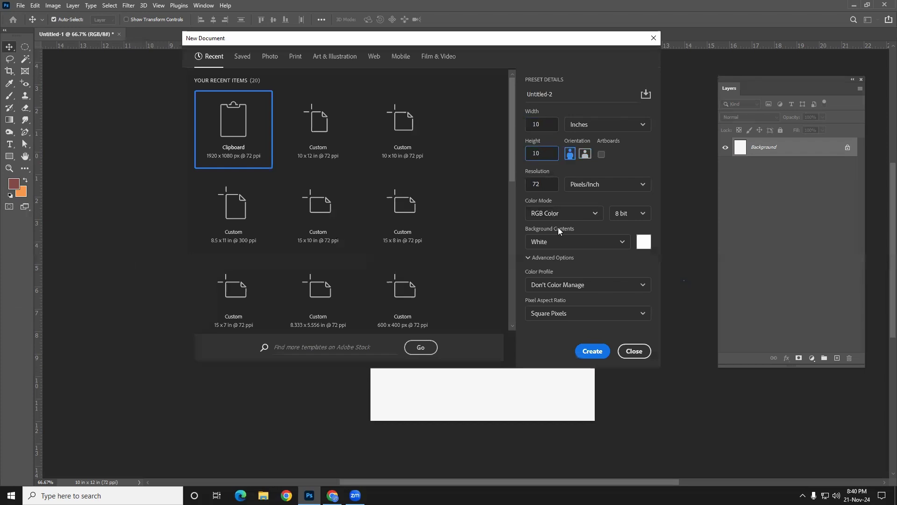
click(592, 351)
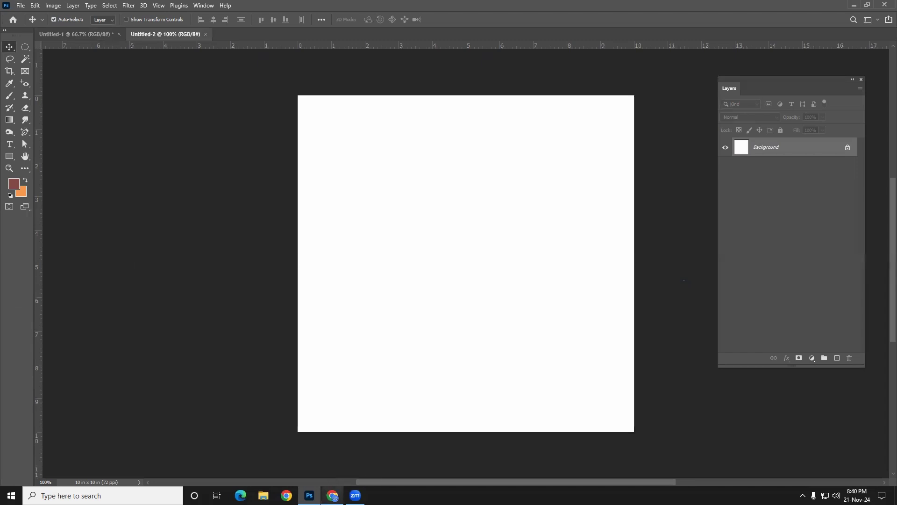
- Switch to Chrome and run a Google image search for "skincare product" in a new tab
click(333, 494)
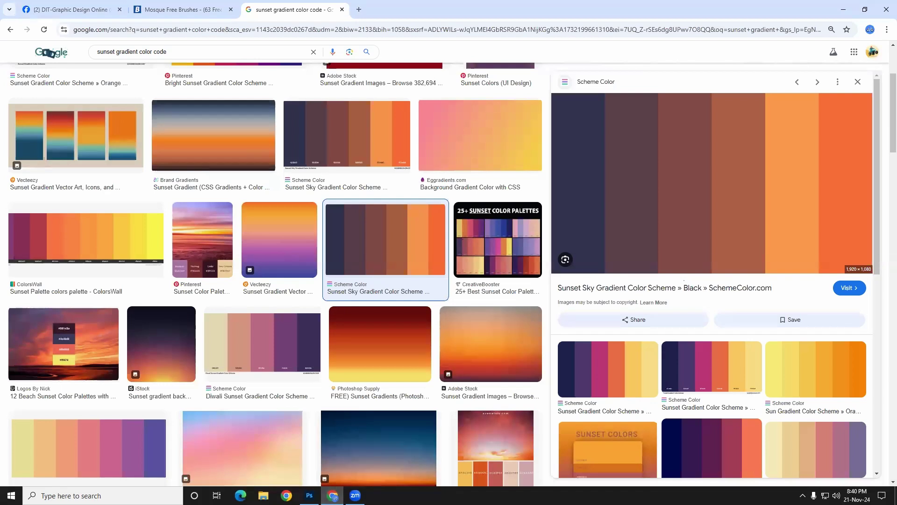
scroll(280, 455, up, 3)
click(358, 10)
click(323, 191)
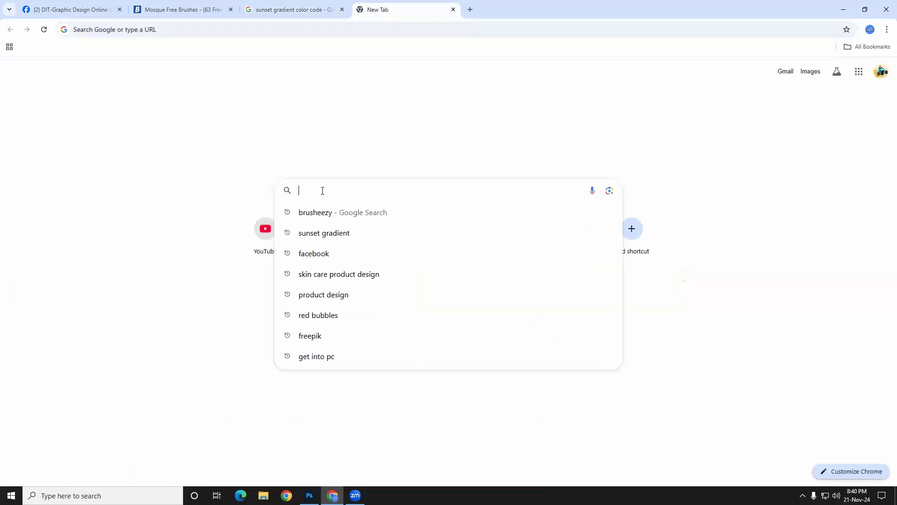
text(ski)
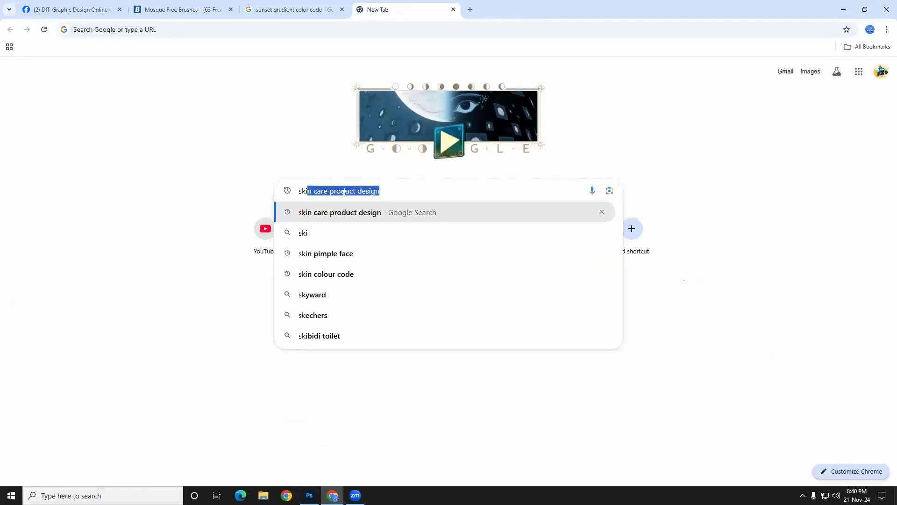
text(ncare)
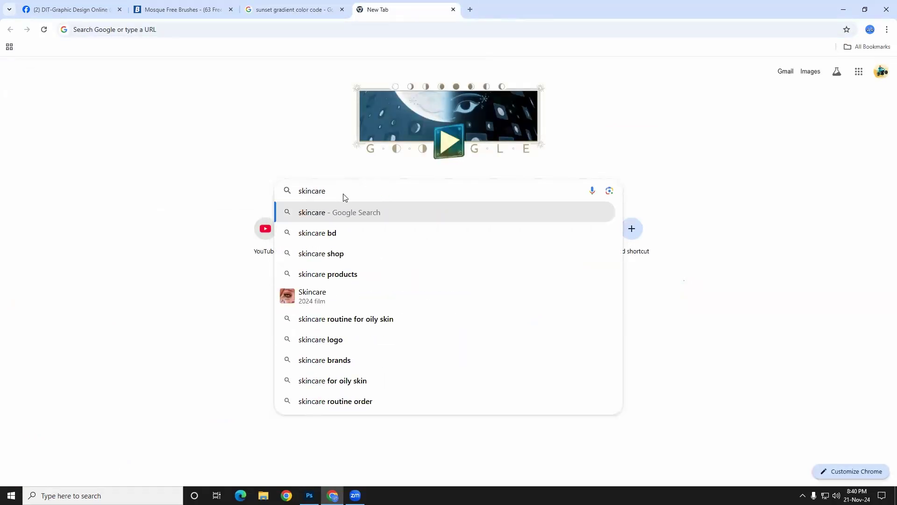
text( poduct)
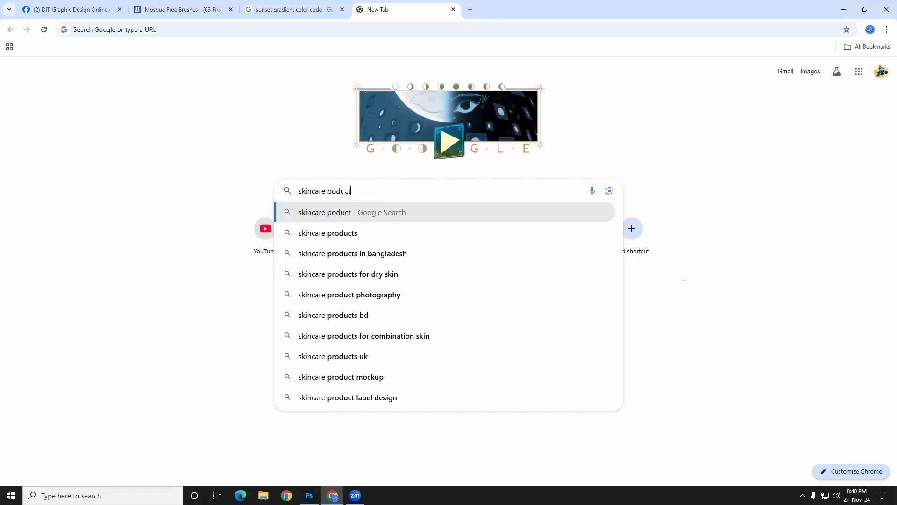
key(Return)
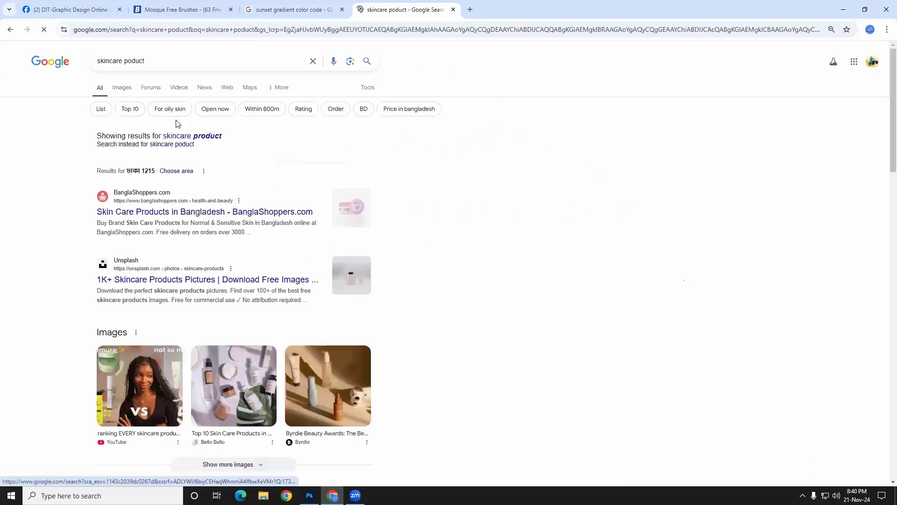
click(133, 90)
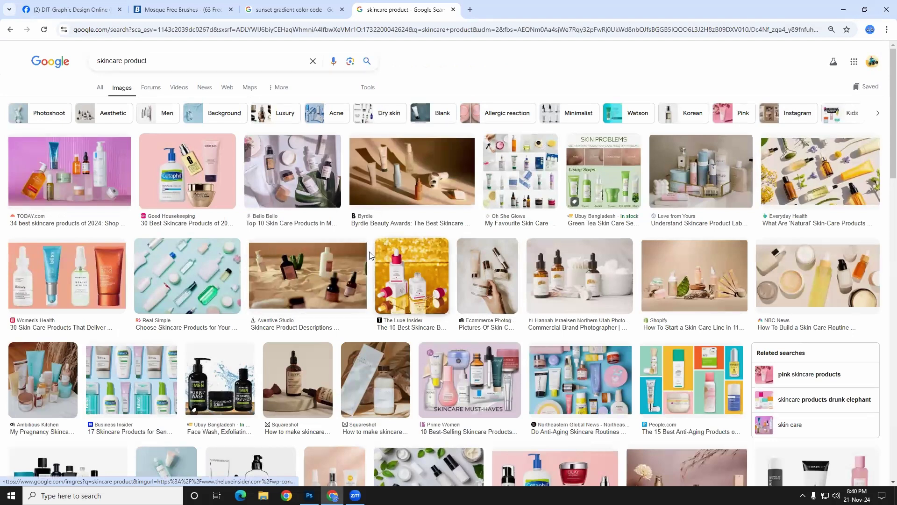
- Find the Squareshot photo of the brown Lumore dropper bottle among the image results and open its preview
scroll(371, 257, down, 1)
scroll(367, 256, down, 1)
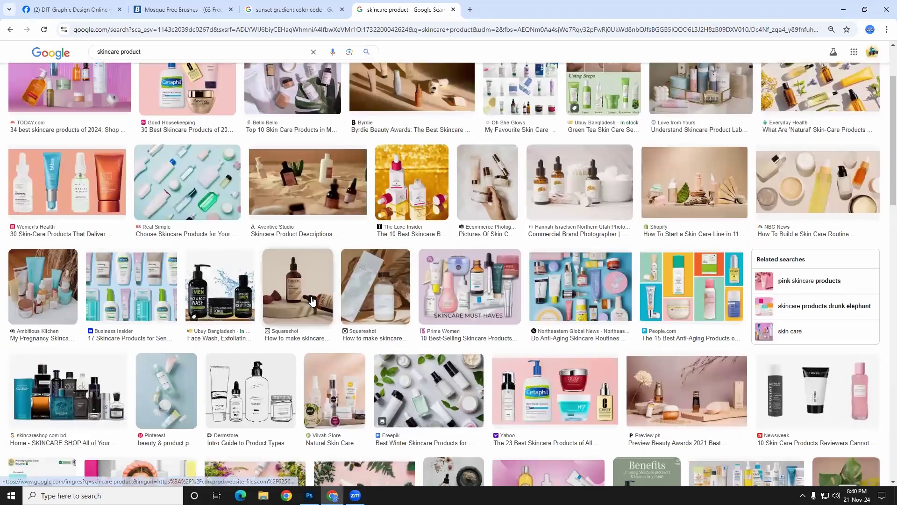
click(312, 301)
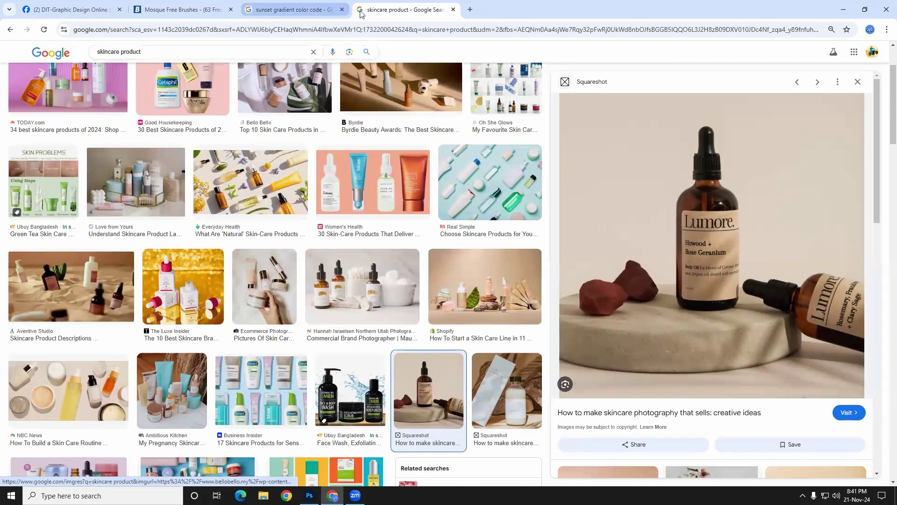
- Run a Google image search for "lumore seram" in another new tab
click(469, 10)
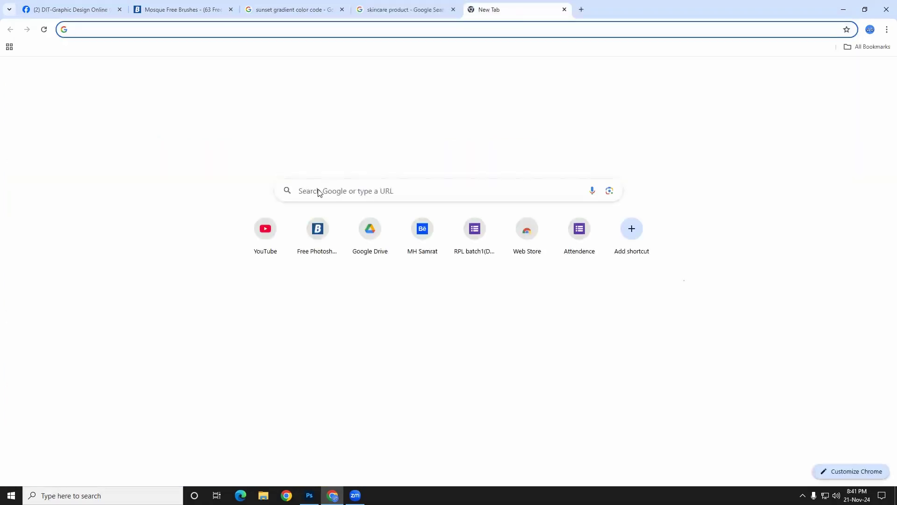
click(318, 193)
text(lumo)
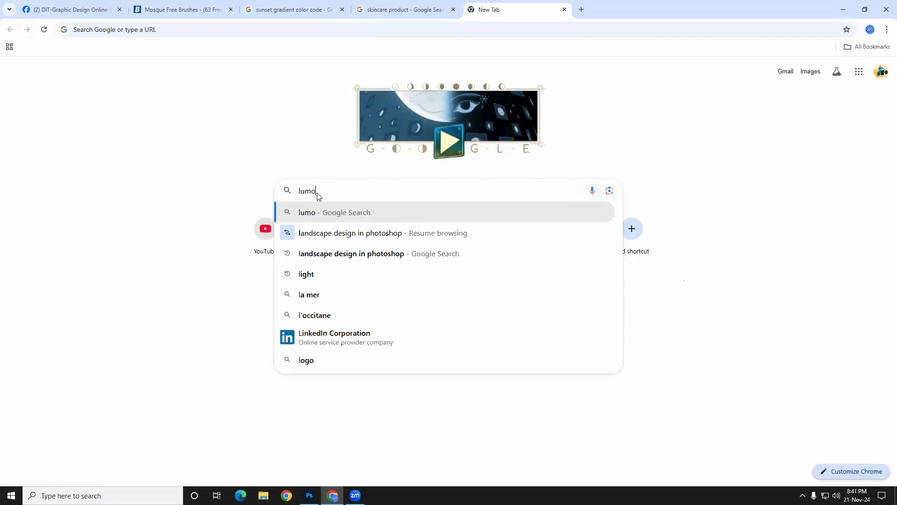
text(re seram)
key(Return)
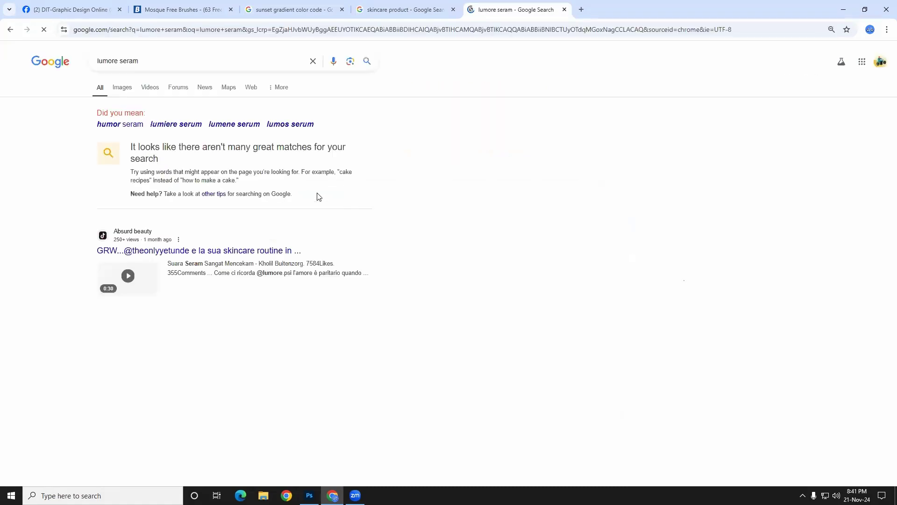
click(122, 87)
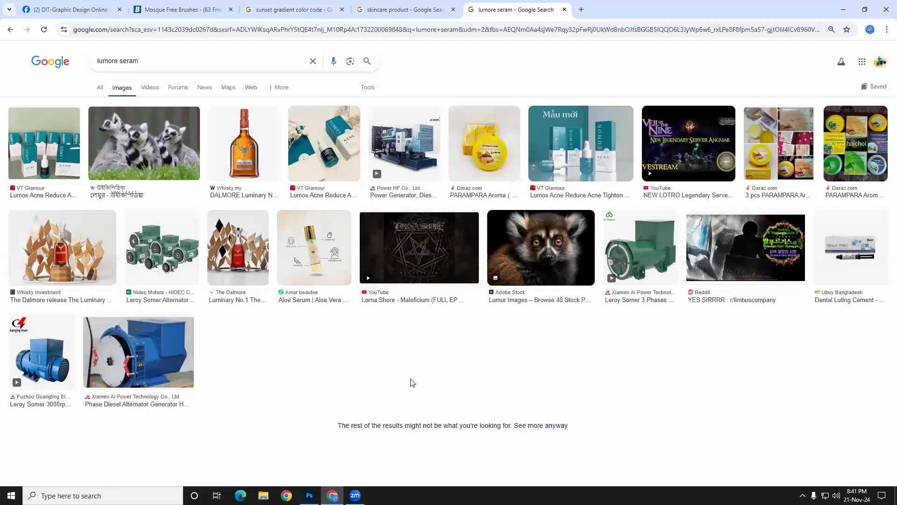
- Go back to the skincare product image results and preview the Newsweek picture of three products on white
click(421, 8)
key(alt+Tab)
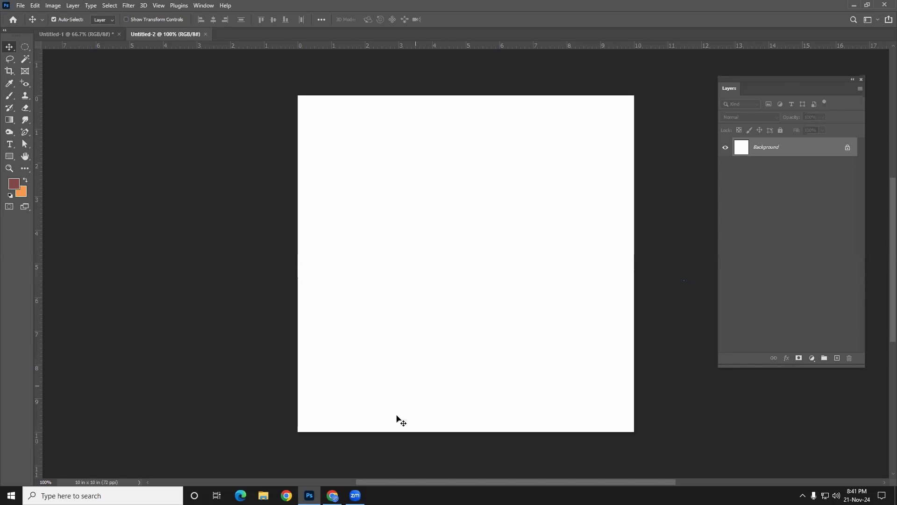
click(332, 495)
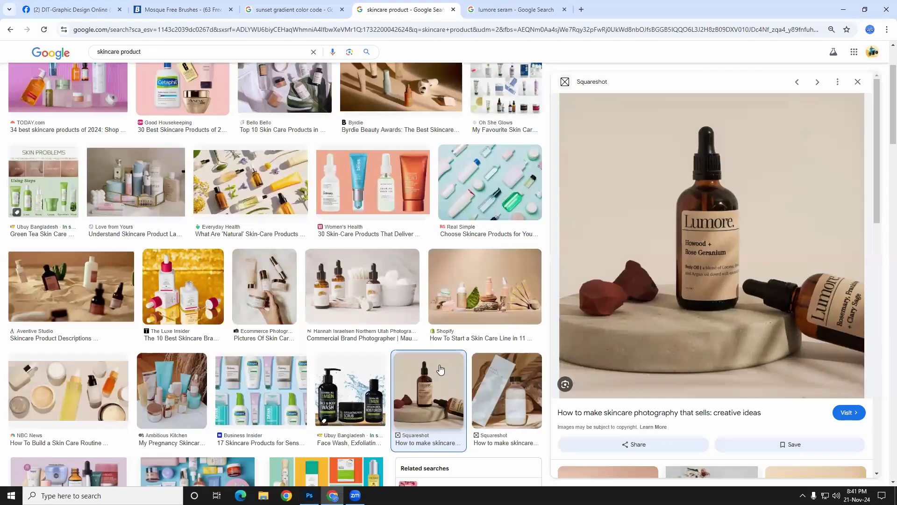
scroll(477, 214, down, 6)
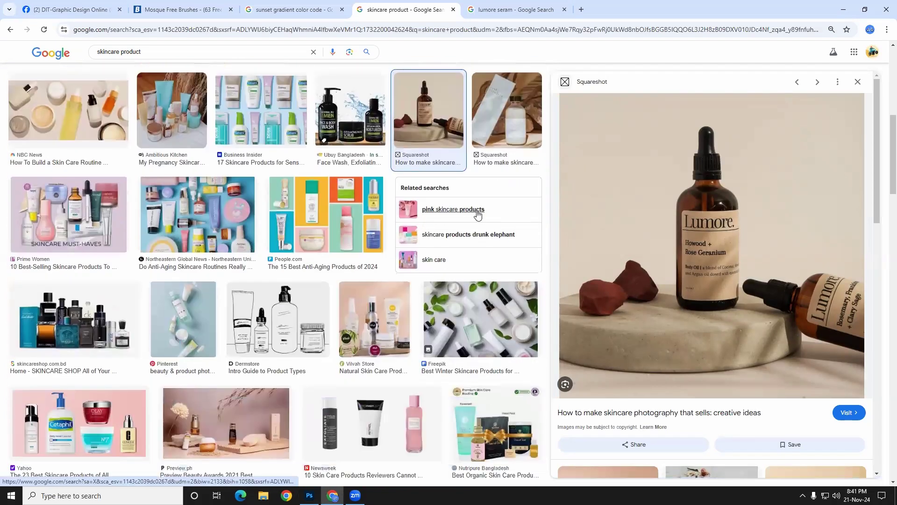
scroll(477, 214, down, 1)
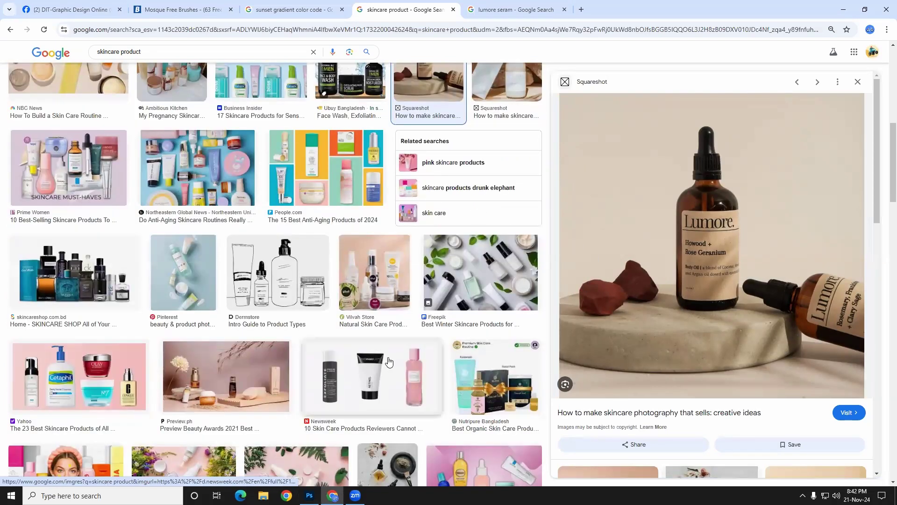
click(416, 353)
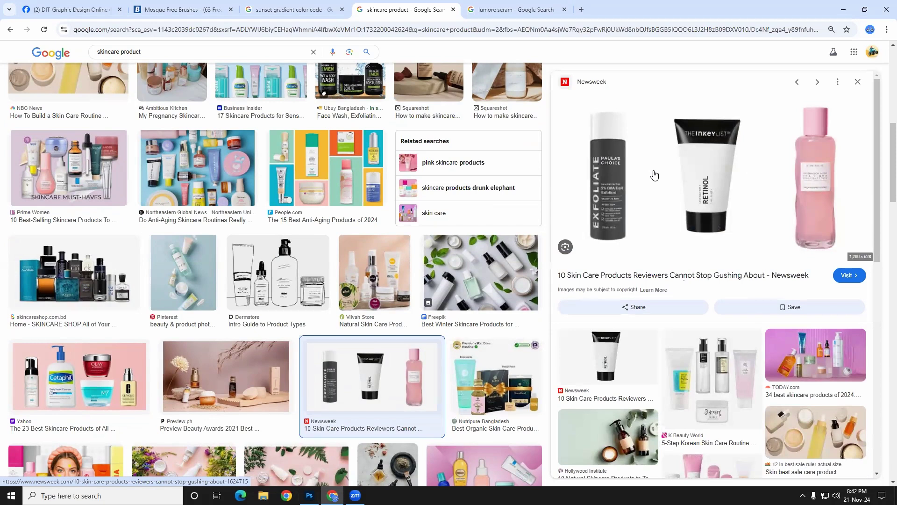
- Preview the Hollywood Institute and Preview.ph skincare photos and look through further results for a suitable product image
scroll(687, 262, down, 2)
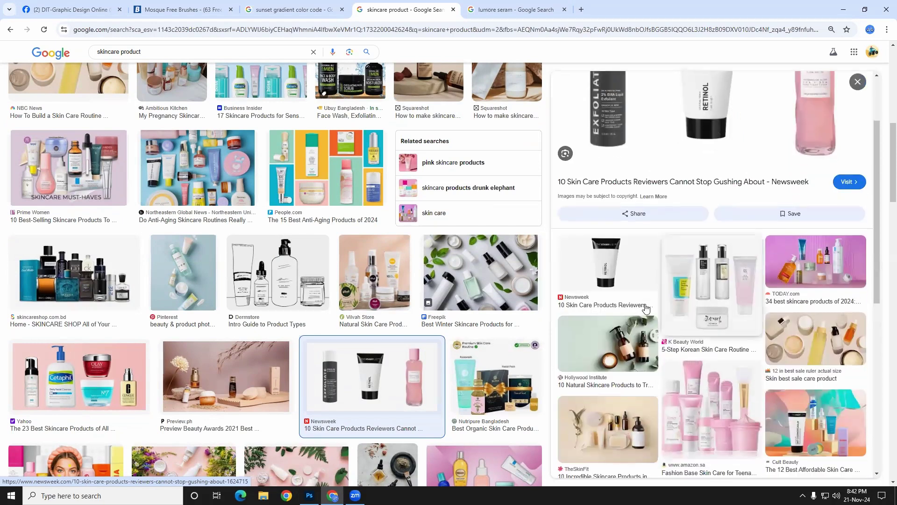
click(695, 286)
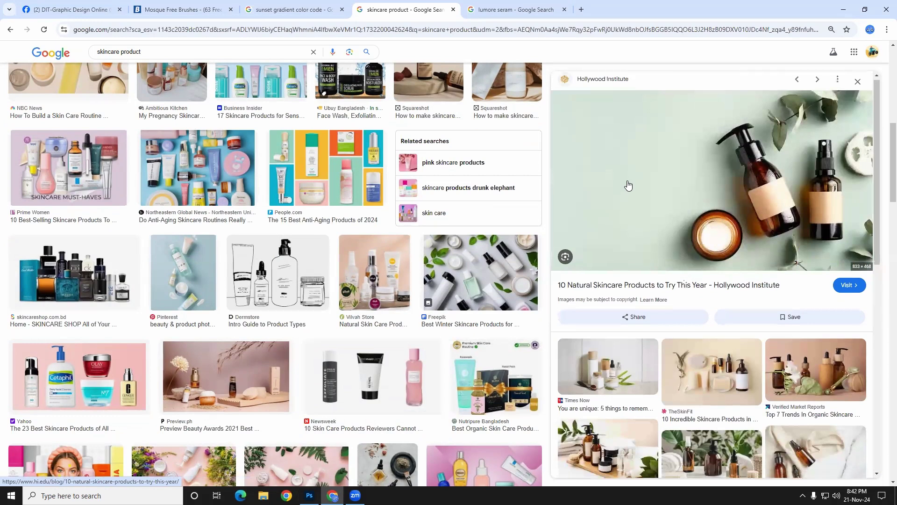
scroll(625, 180, down, 2)
scroll(472, 291, down, 1)
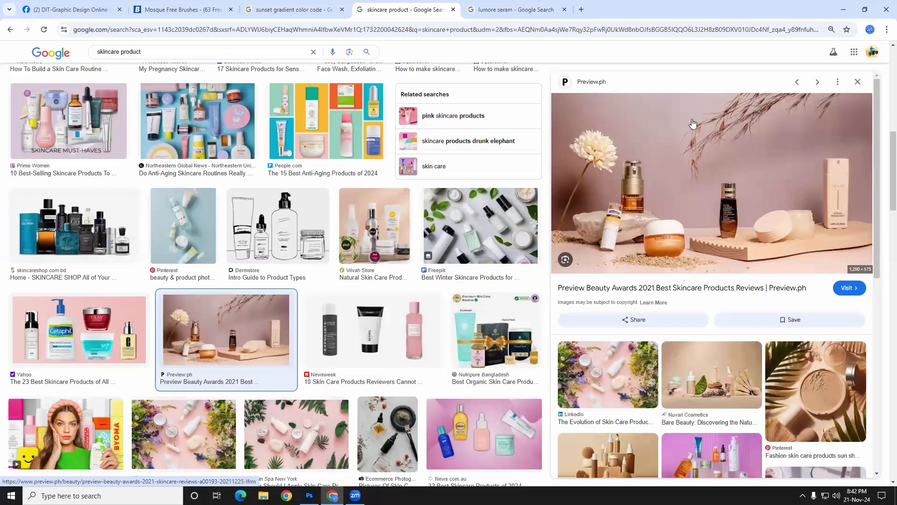
scroll(729, 234, down, 2)
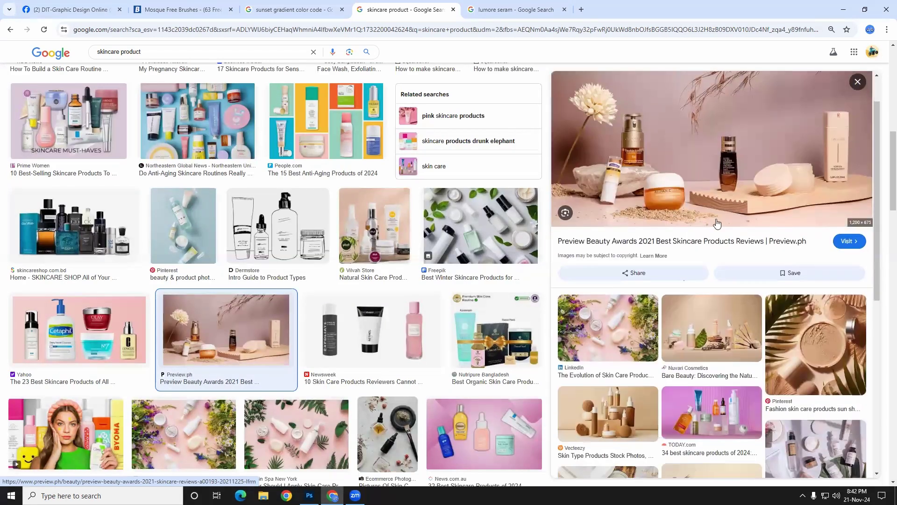
scroll(393, 308, down, 5)
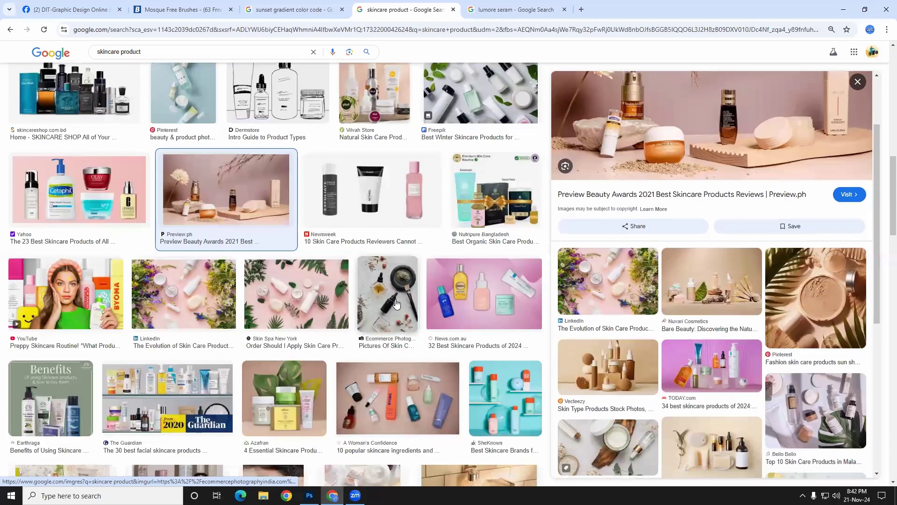
scroll(404, 312, down, 6)
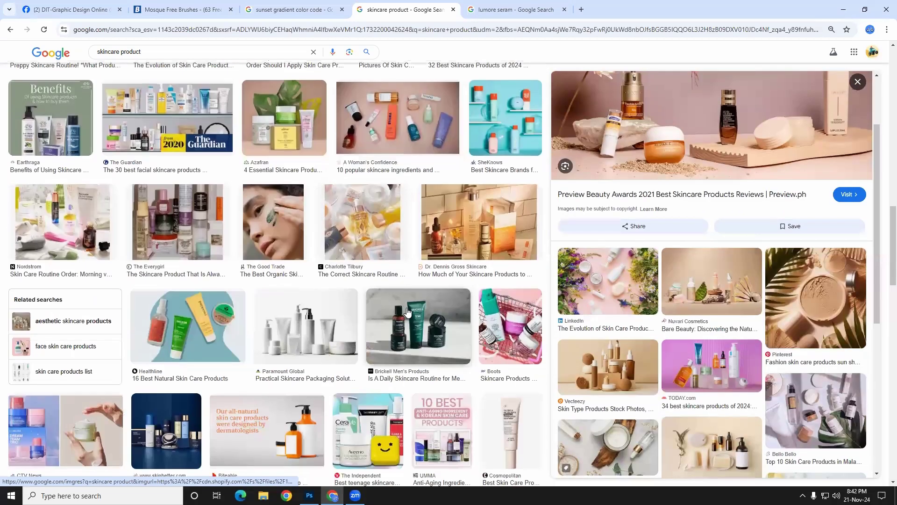
scroll(480, 133, up, 3)
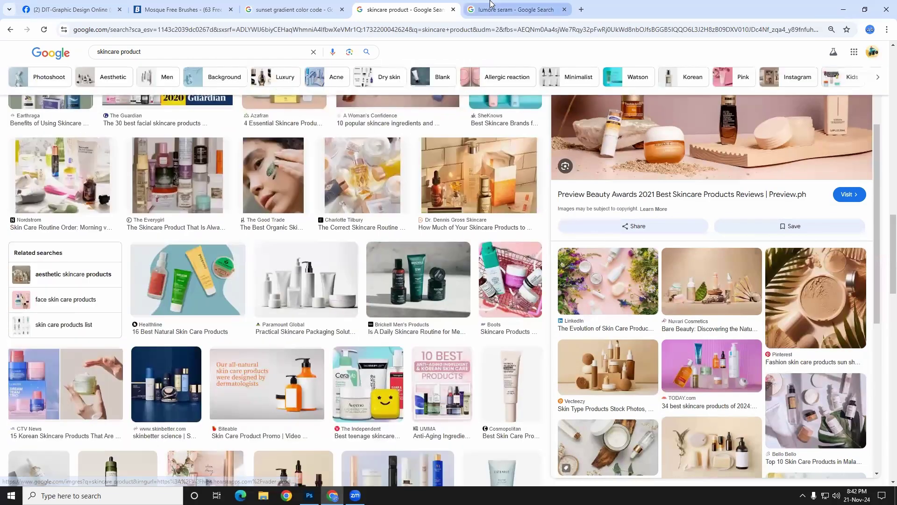
- Return to the "lumore seram" results, preview the Dalmore Luminary No 2 bottle image and look through its related images
key(ctrl+Tab)
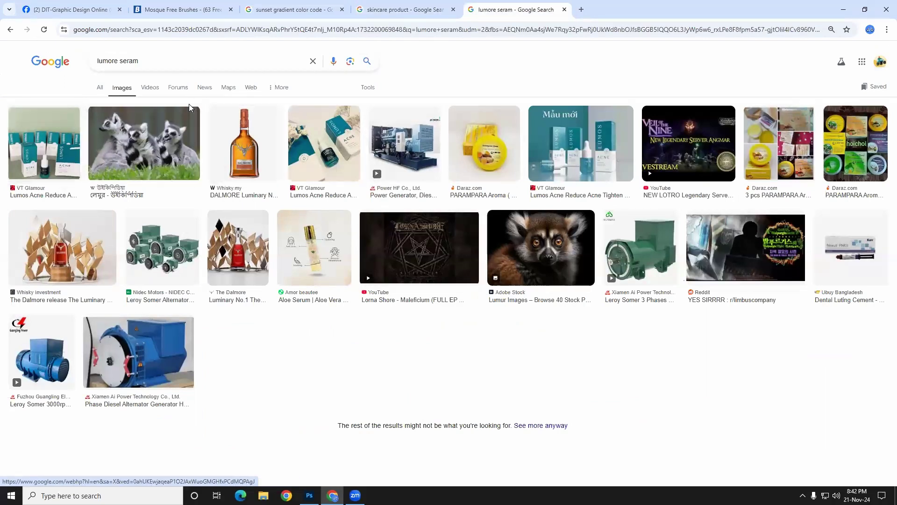
click(261, 143)
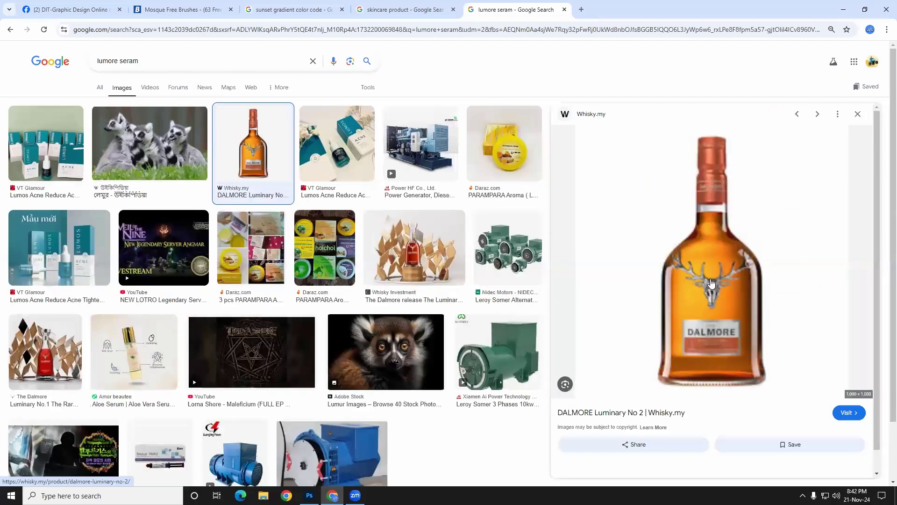
scroll(747, 320, down, 4)
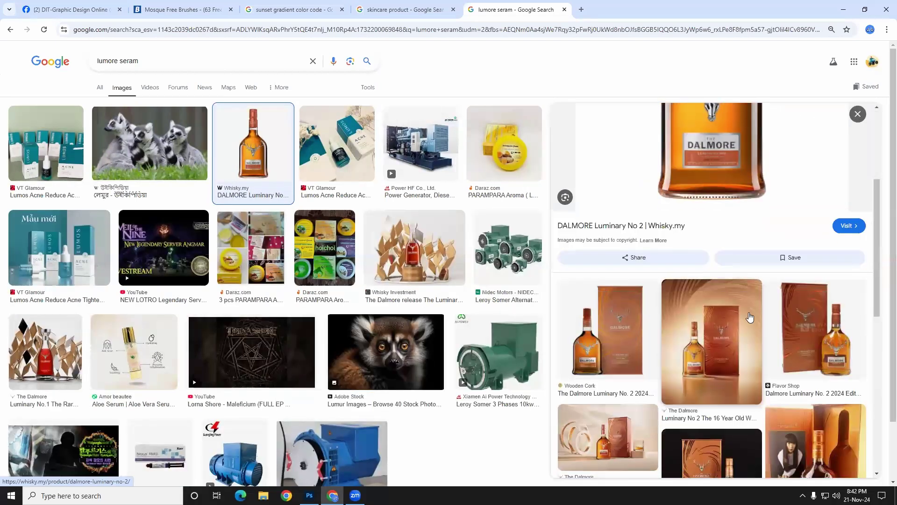
scroll(754, 316, down, 2)
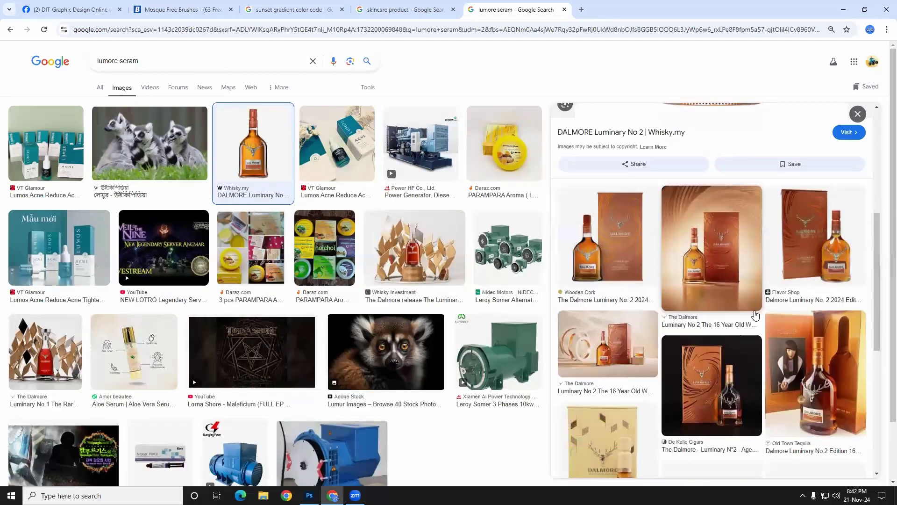
- Look through the remaining related images, return to the Dalmore Luminary No 2 bottle preview and copy its image
scroll(756, 315, down, 3)
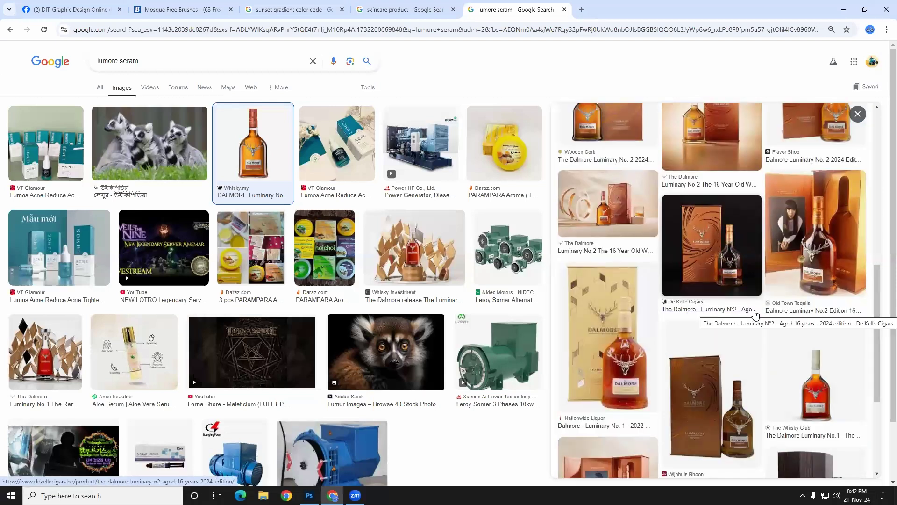
scroll(675, 292, up, 6)
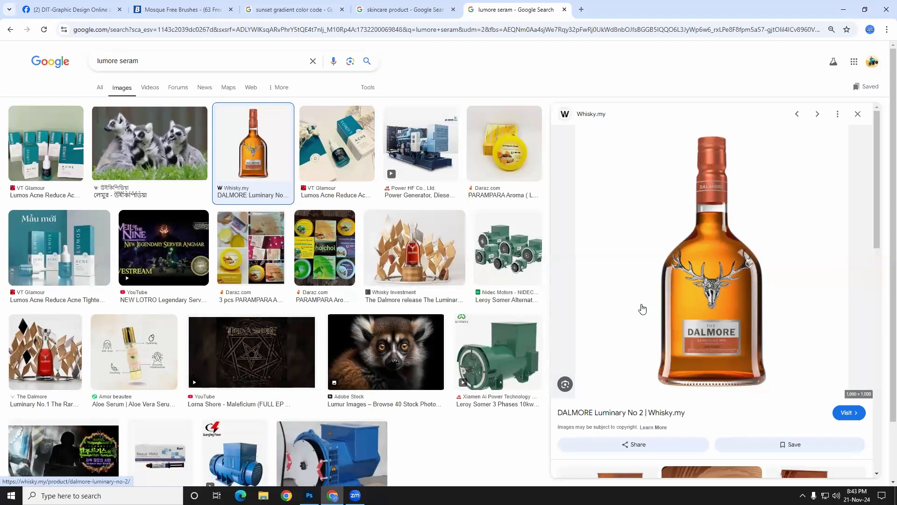
right_click(696, 218)
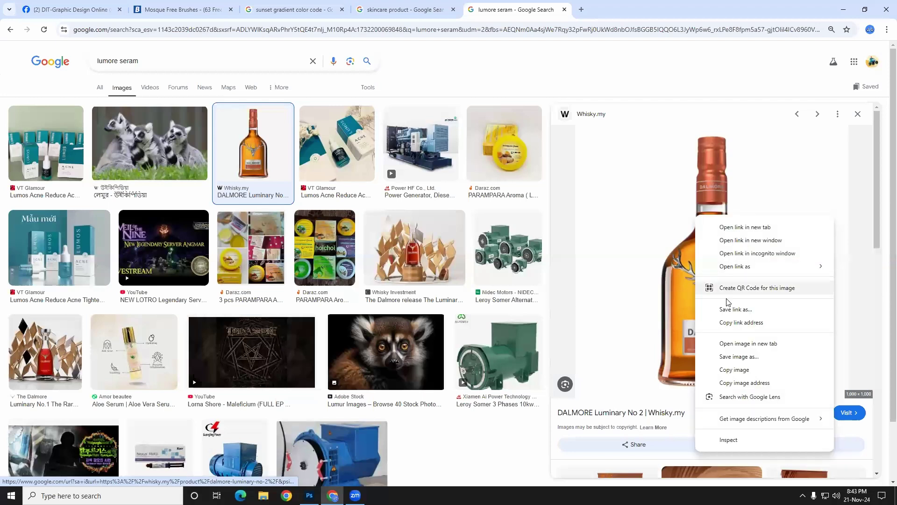
click(700, 367)
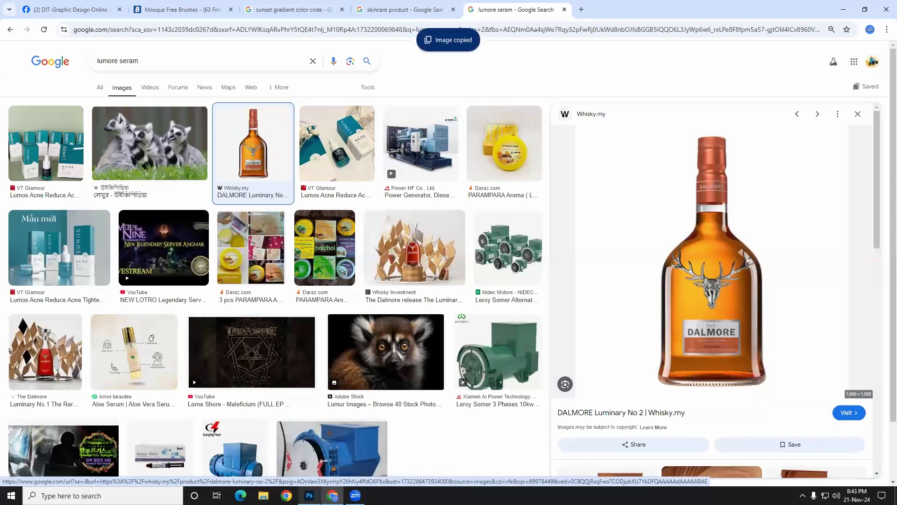
- Switch to Photoshop, paste the bottle image into the blank 10 x 10 inch document, scale it to about 59% and centre it horizontally
click(310, 496)
key(ctrl)
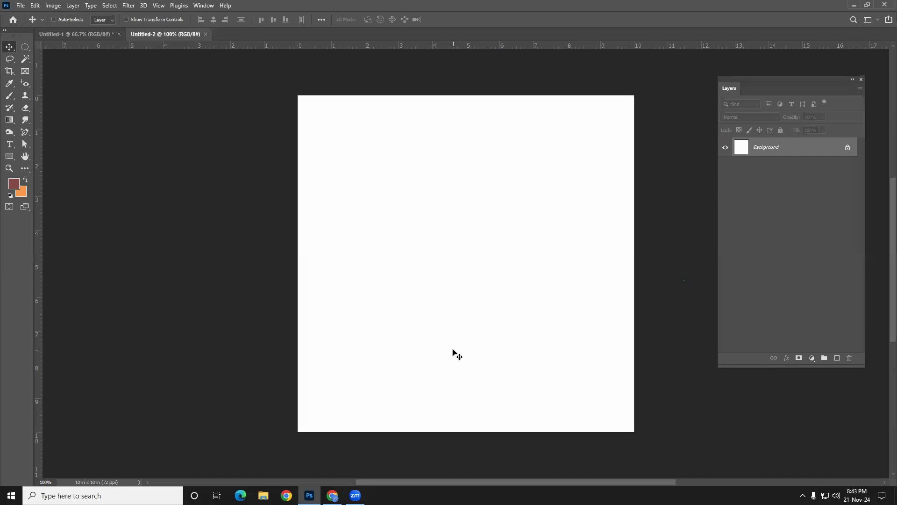
key(ctrl+v)
drag(508, 346, 472, 347)
key(ctrl+t)
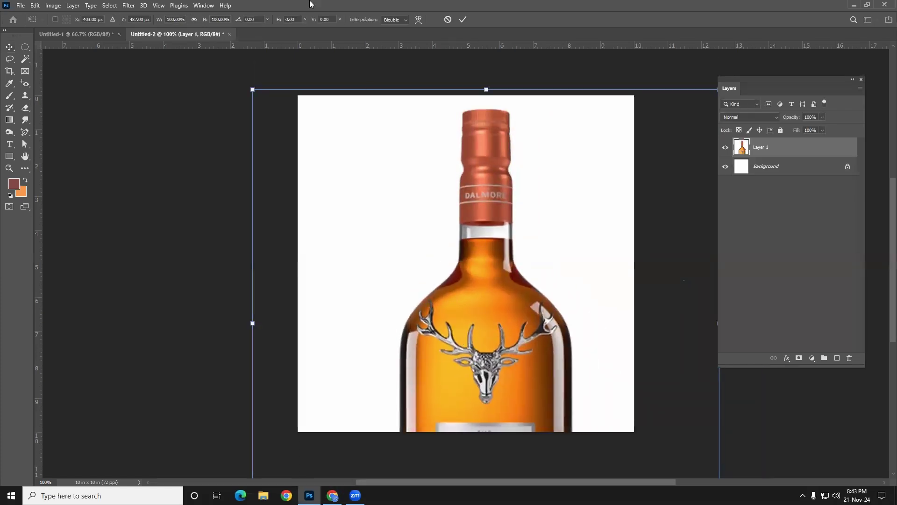
drag(251, 90, 321, 211)
drag(455, 291, 444, 210)
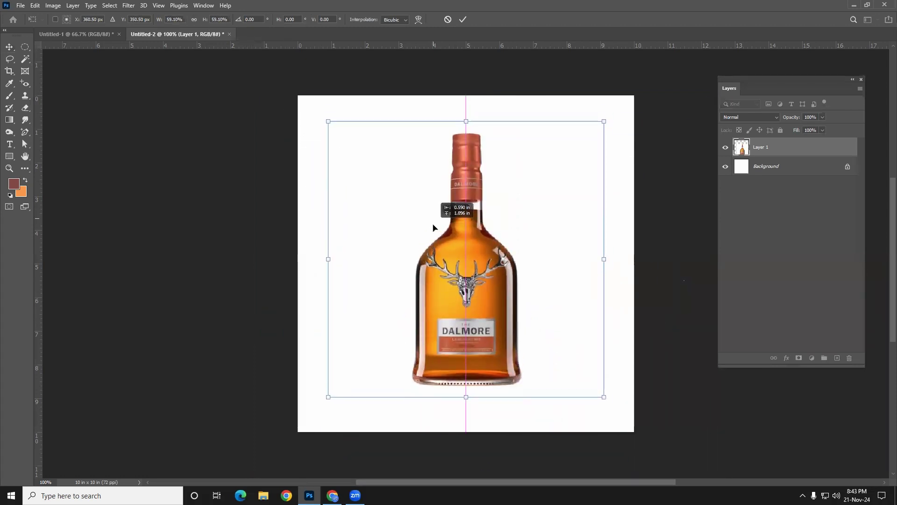
key(Return)
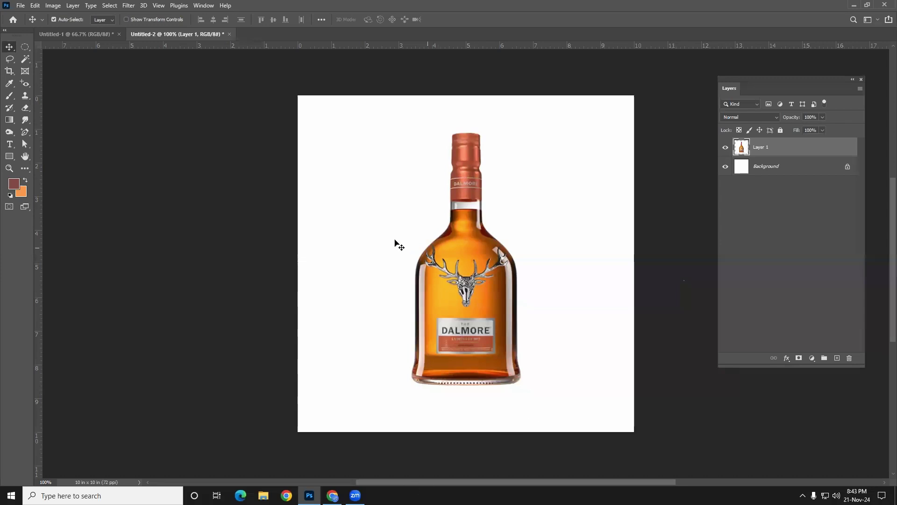
- Hide the Background layer to examine the white surround of the bottle image, and show it again
click(763, 167)
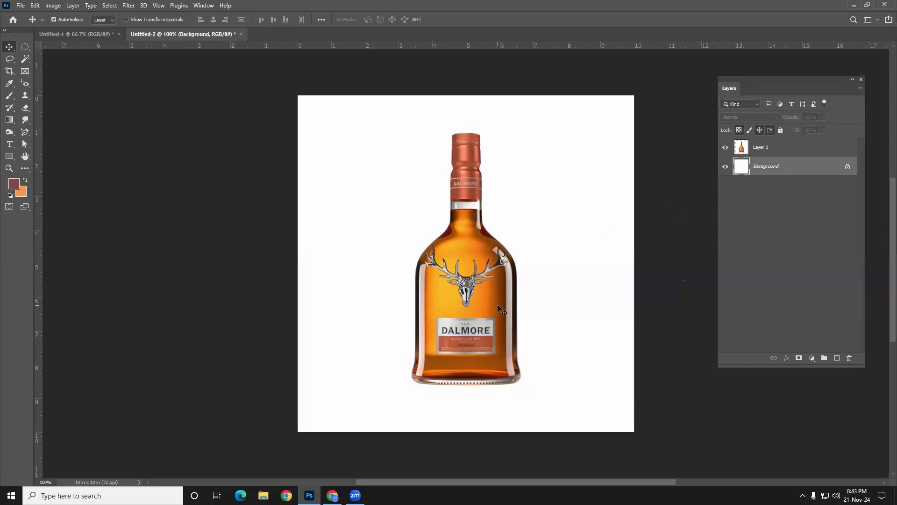
click(764, 148)
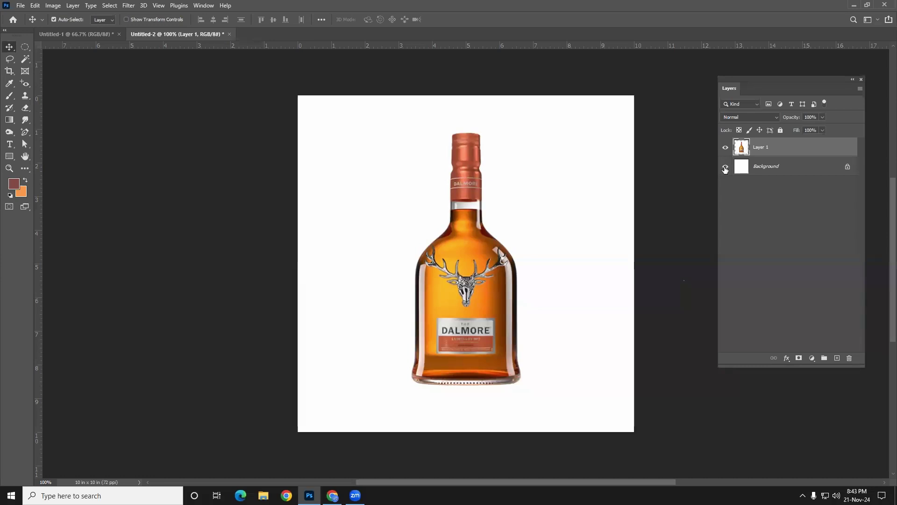
click(725, 167)
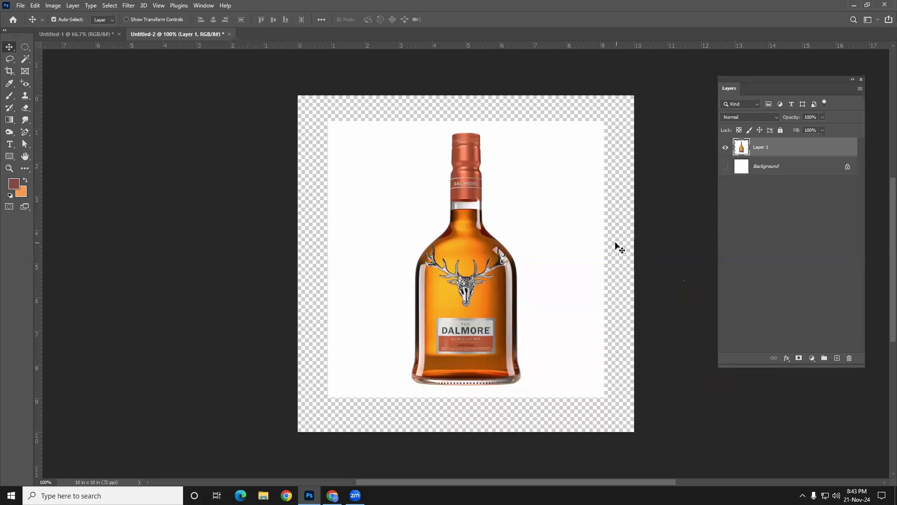
click(725, 166)
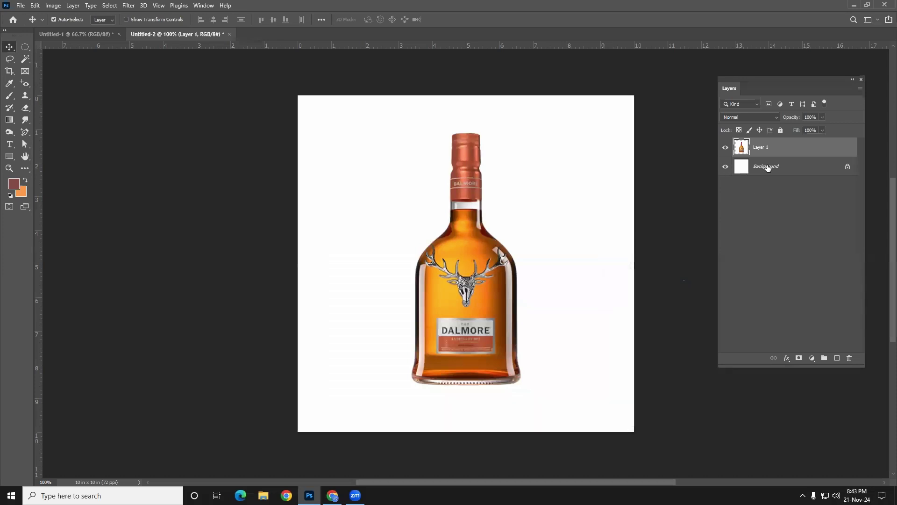
- Hide the Background layer and shift the bottle layer slightly to the left against the transparent canvas
click(766, 168)
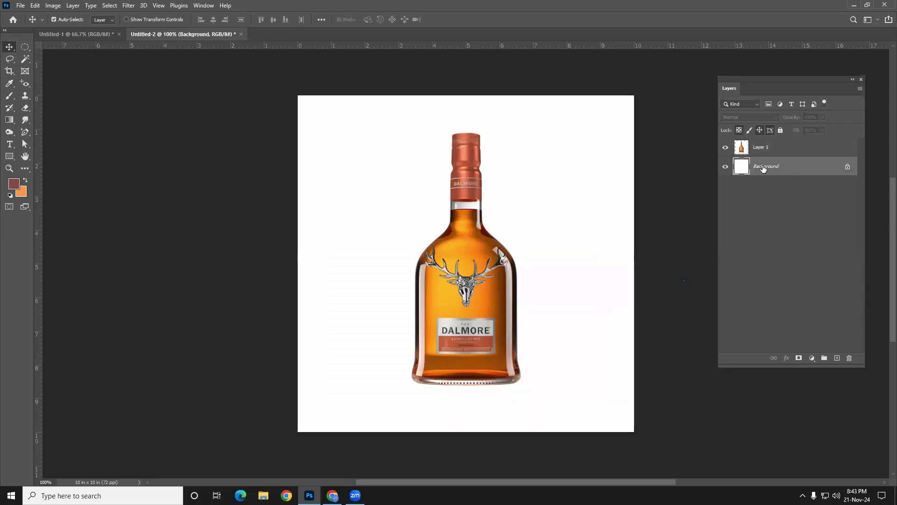
click(725, 167)
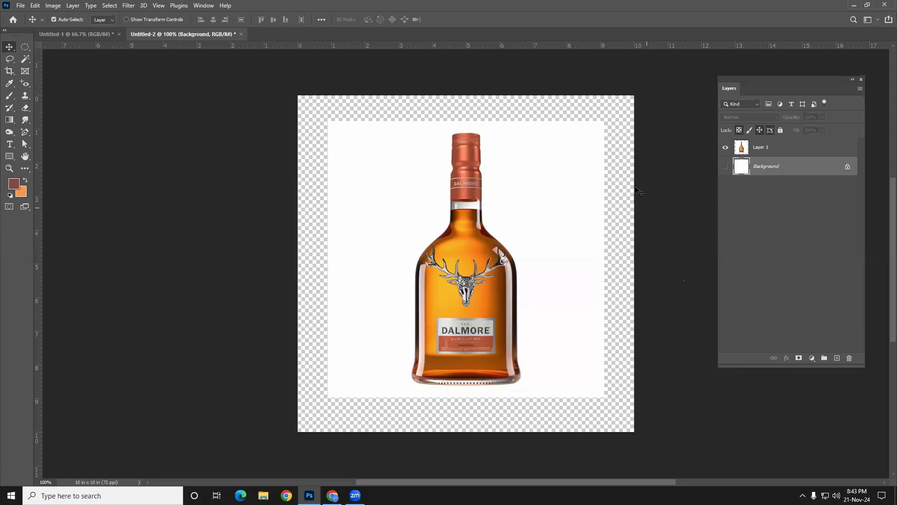
click(760, 147)
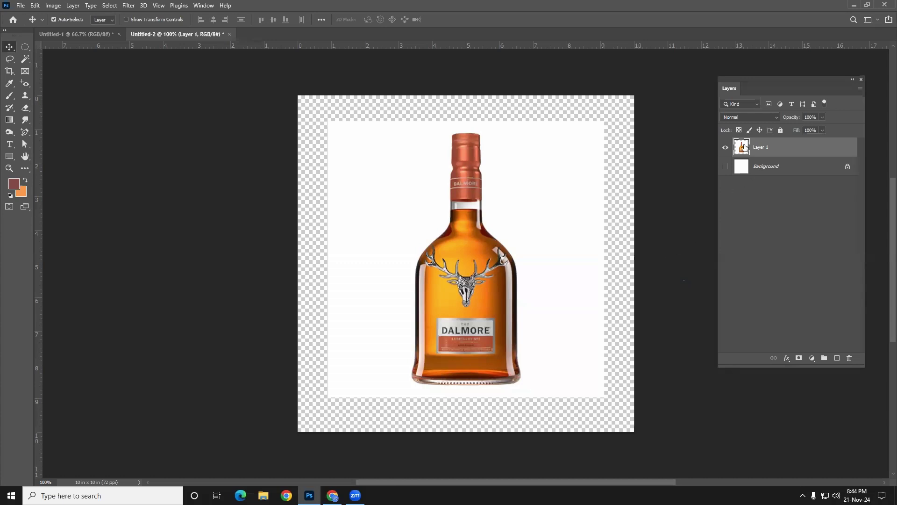
drag(576, 304, 572, 299)
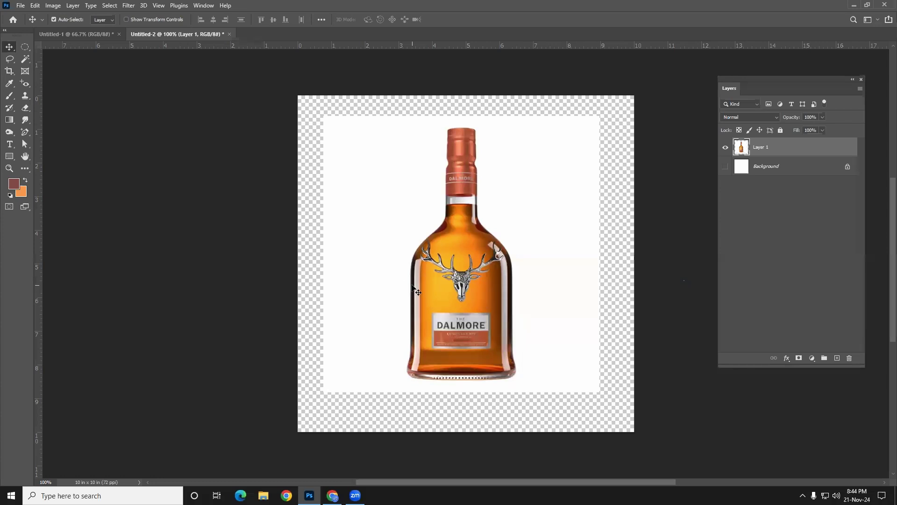
drag(400, 270, 400, 276)
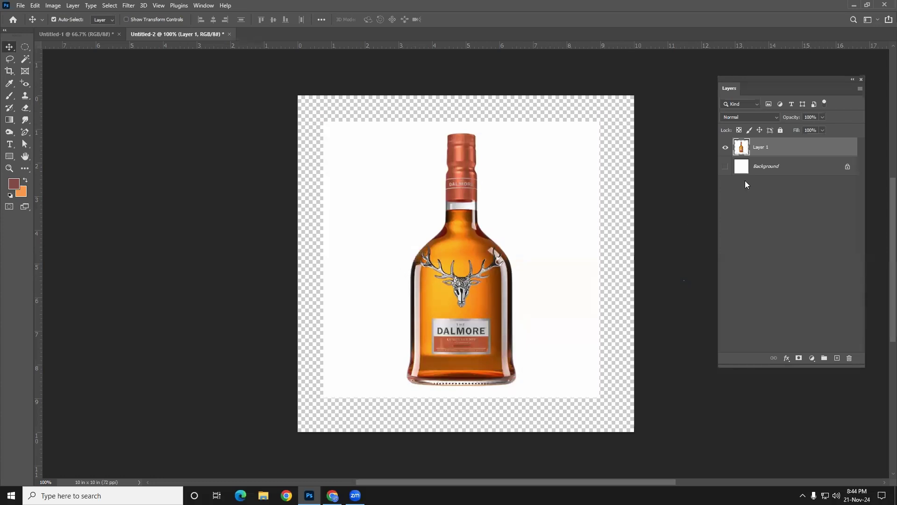
- Make the Background layer visible and fill it with the brownish-red foreground colour
click(762, 167)
click(725, 166)
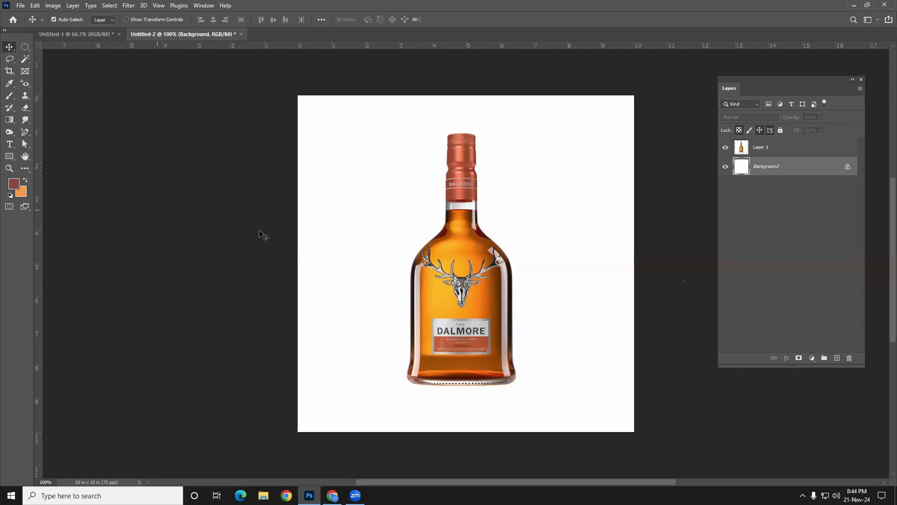
key(alt+BackSpace)
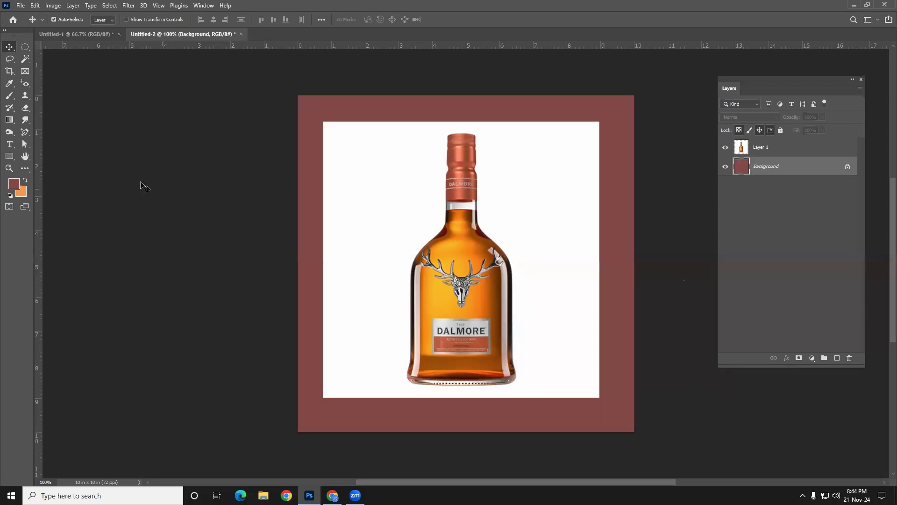
- Move the bottle layer slightly upward on the canvas and hide the Background layer
mouse_move(350, 192)
mouse_down()
mouse_move(361, 221)
mouse_move(363, 182)
mouse_up()
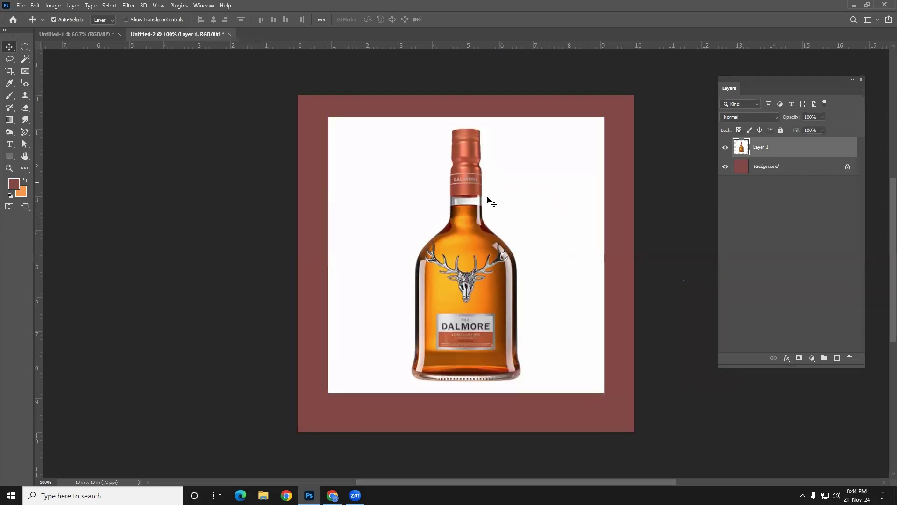
click(726, 167)
mouse_move(519, 255)
mouse_down()
mouse_move(546, 209)
mouse_move(513, 245)
mouse_up()
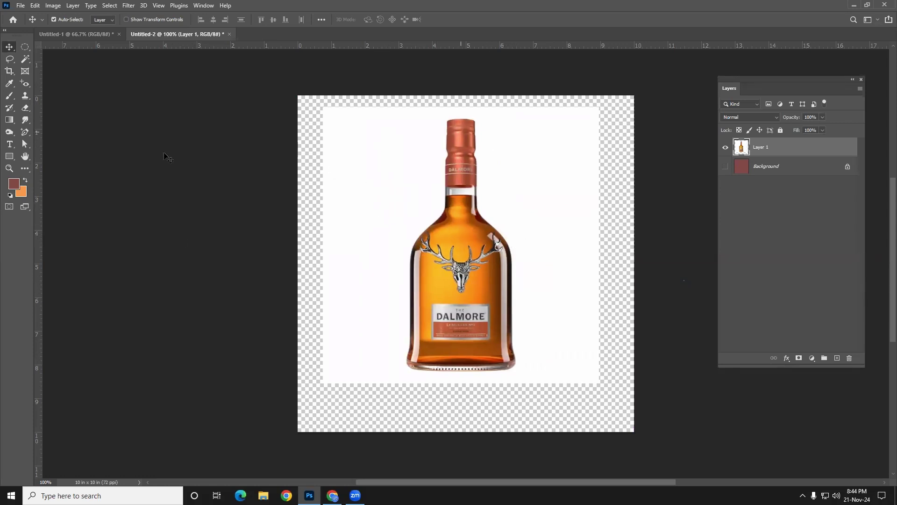
- Erase the white surround of the bottle by hand with the Eraser Tool, trying different brush sizes and enlarging the brush to 150
click(24, 111)
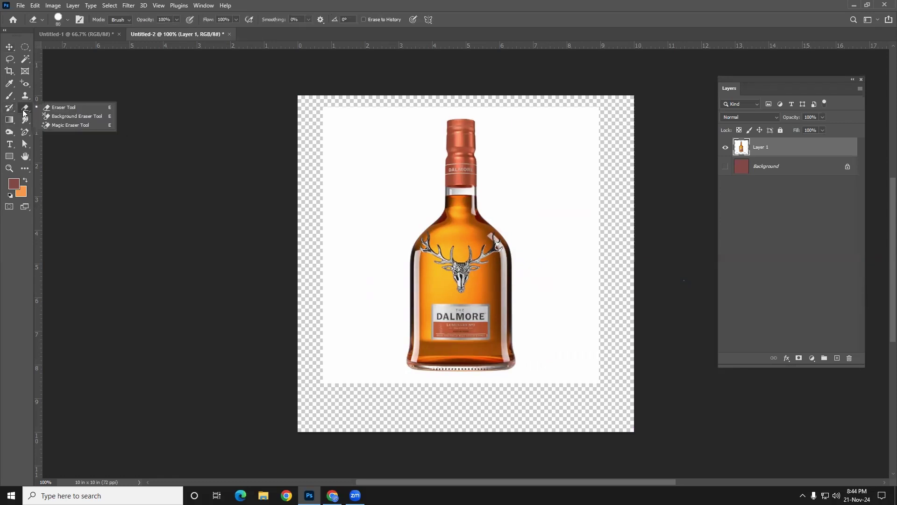
click(81, 111)
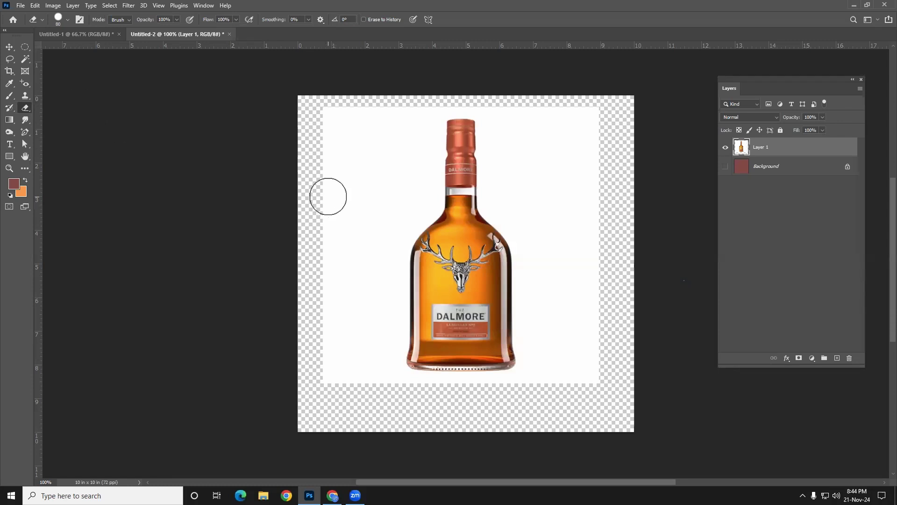
right_click(26, 107)
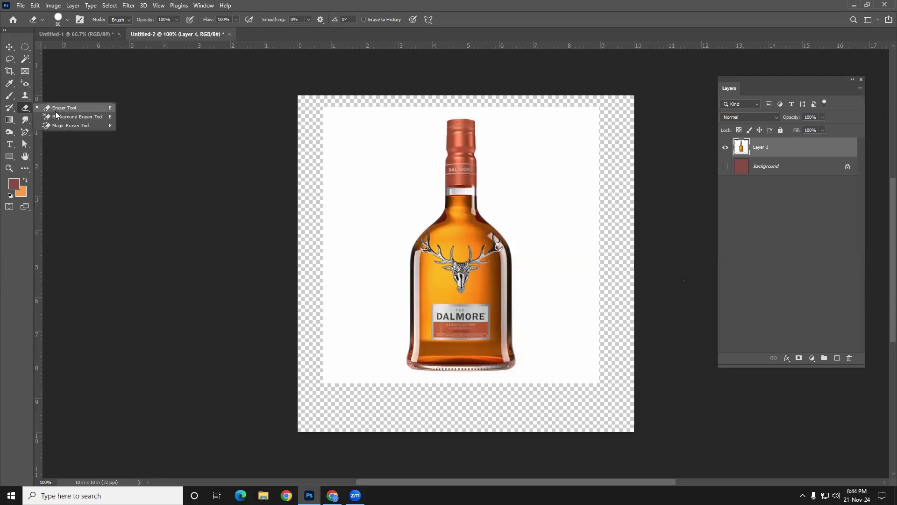
click(70, 106)
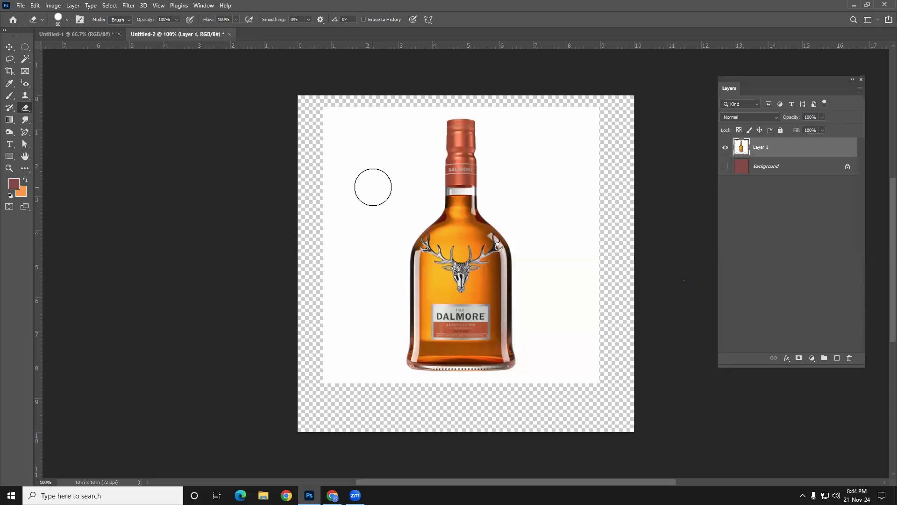
key(bracketleft)
key(bracketleft)
key(bracketleft)
key(bracketleft)
key(bracketleft)
key(bracketright)
key(bracketright)
key(bracketright)
key(bracketright)
key(bracketright)
key(bracketright)
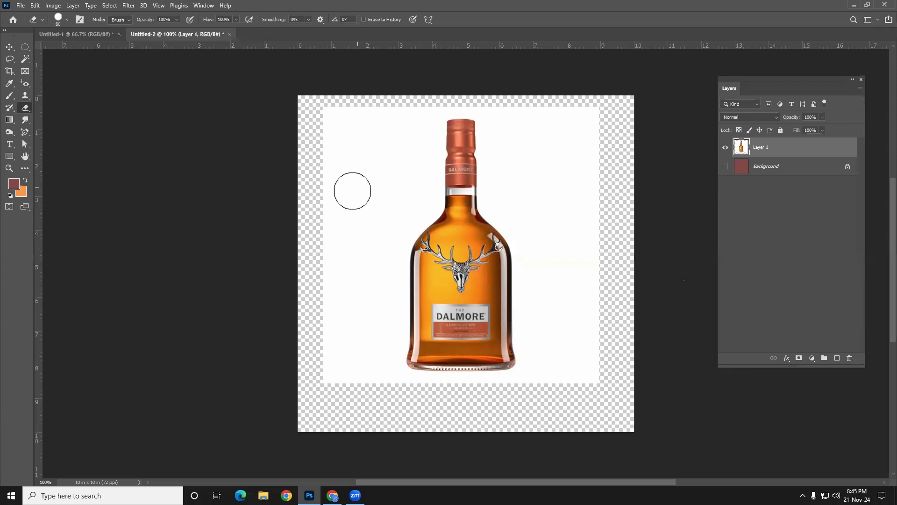
key(bracketright)
key(bracketright)
key(bracketright)
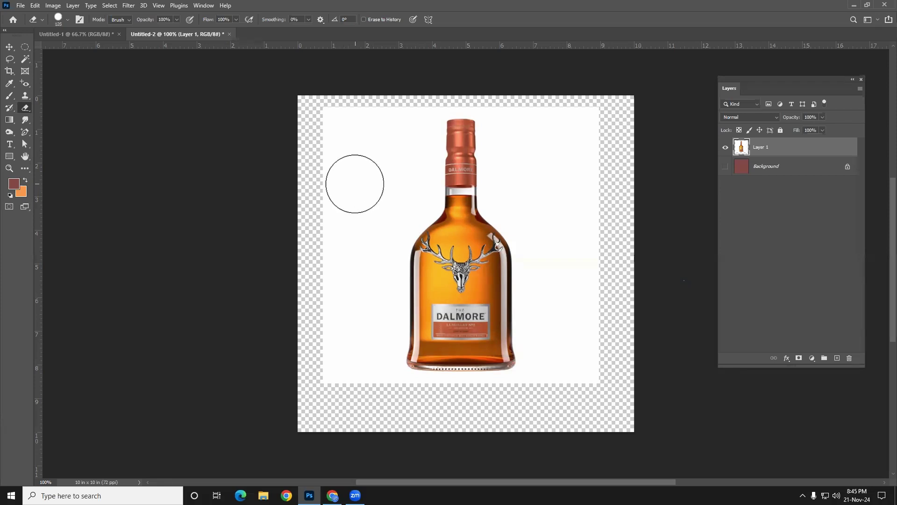
mouse_move(347, 149)
mouse_down()
mouse_move(341, 189)
mouse_move(337, 142)
mouse_move(330, 272)
mouse_move(350, 376)
mouse_move(361, 354)
mouse_move(381, 128)
mouse_move(400, 136)
mouse_move(406, 176)
mouse_move(371, 277)
mouse_move(378, 389)
mouse_move(430, 411)
mouse_move(563, 402)
mouse_move(579, 389)
mouse_move(593, 274)
mouse_move(586, 190)
mouse_move(550, 100)
mouse_move(529, 153)
mouse_move(527, 135)
mouse_move(594, 114)
mouse_move(563, 126)
mouse_move(527, 110)
mouse_move(511, 153)
mouse_move(523, 187)
mouse_move(551, 212)
mouse_move(557, 359)
mouse_move(531, 399)
mouse_move(546, 431)
mouse_move(519, 433)
mouse_move(513, 409)
mouse_move(424, 406)
mouse_move(511, 400)
mouse_move(391, 404)
mouse_up()
mouse_move(611, 220)
mouse_down()
mouse_move(519, 195)
mouse_move(514, 175)
mouse_move(547, 242)
mouse_move(549, 316)
mouse_move(575, 329)
mouse_move(606, 260)
mouse_up()
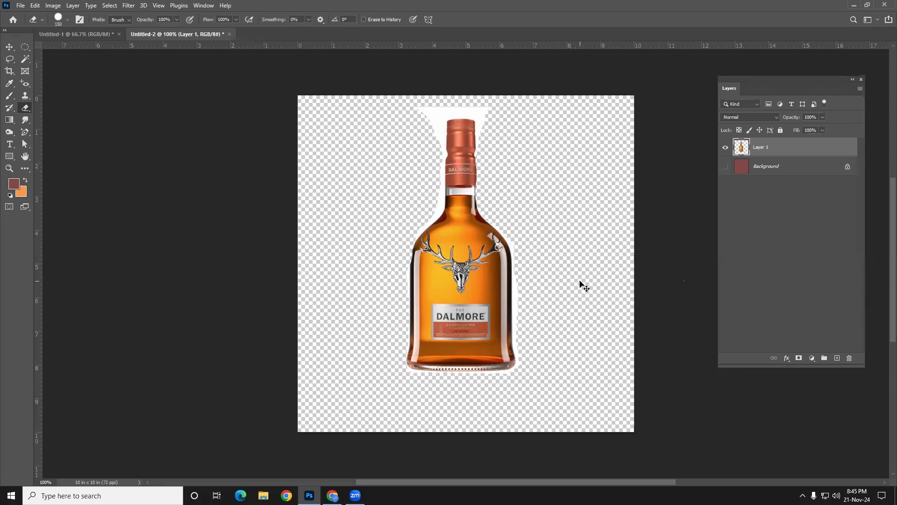
- Undo all the Eraser strokes made around the bottle
key(ctrl+z)
key(ctrl+z)
key(ctrl+z)
key(ctrl+z)
key(ctrl+z)
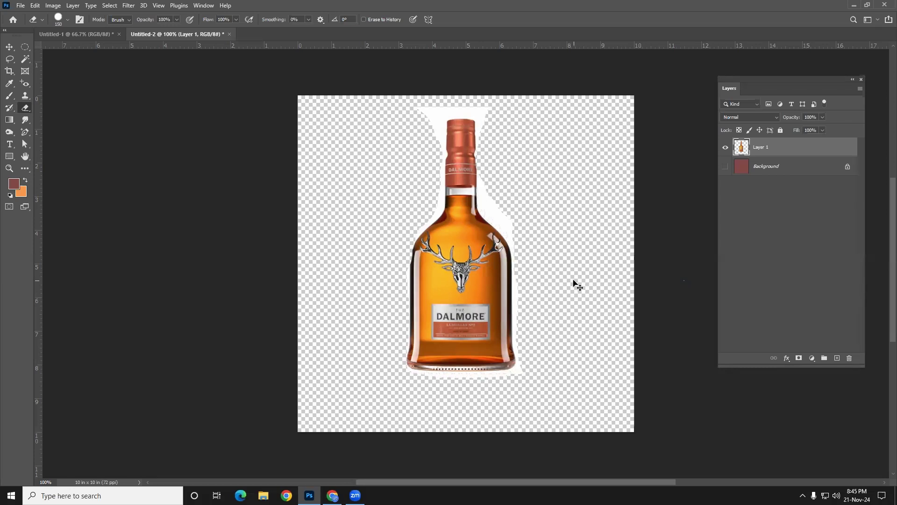
key(ctrl+z)
key(ctrl+z)
key(ctrl+z)
key(ctrl+z)
key(ctrl+z)
key(ctrl+z)
key(ctrl+z)
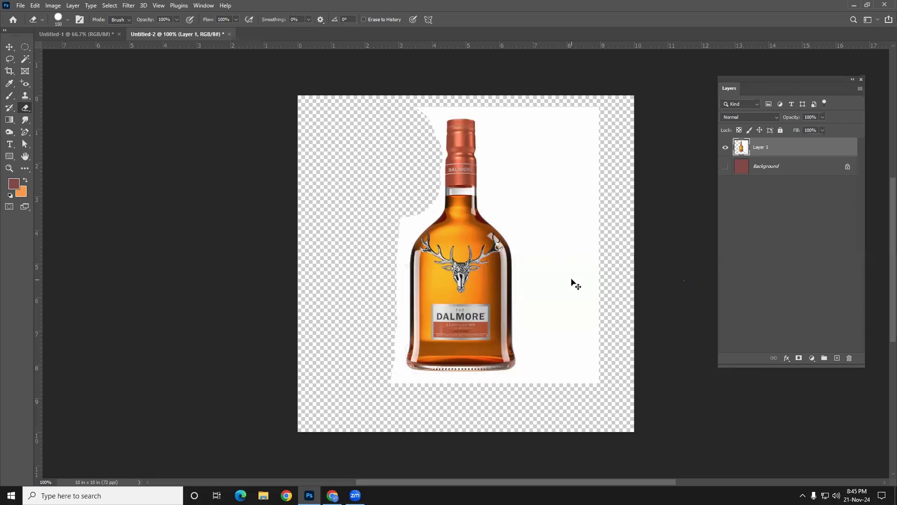
key(ctrl+z)
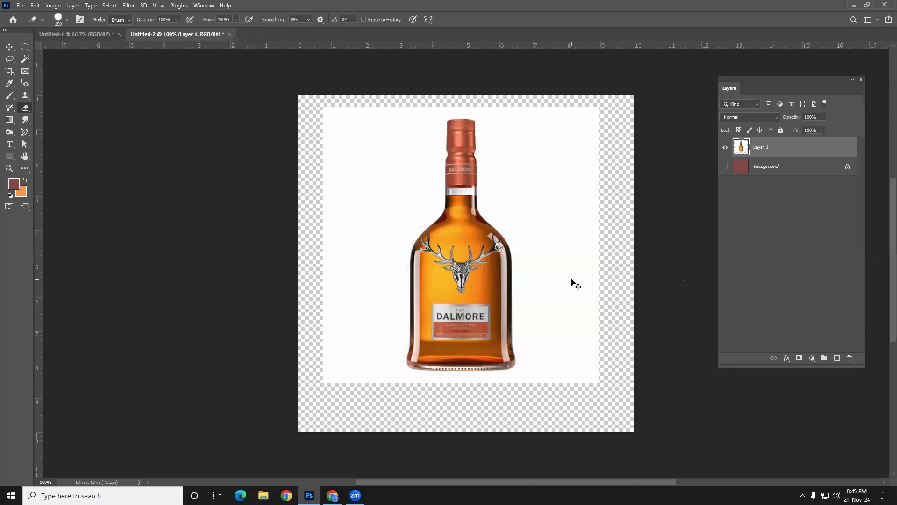
- Try removing the bottle's white surround with the Magic Eraser Tool at tolerance 10, and undo that erase
right_click(27, 107)
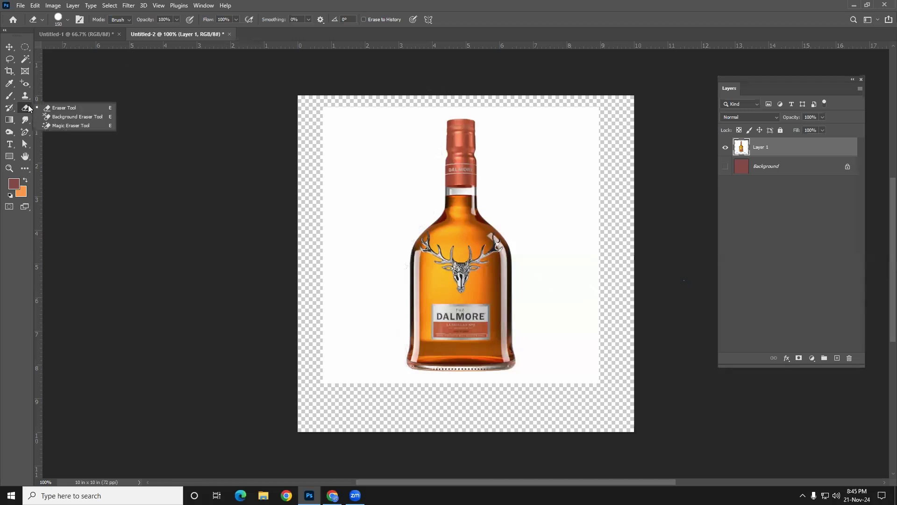
click(70, 125)
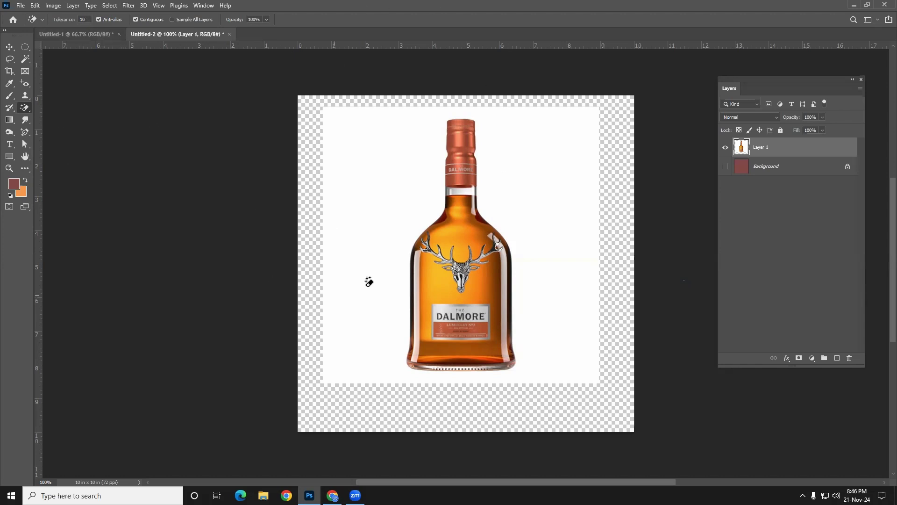
click(373, 206)
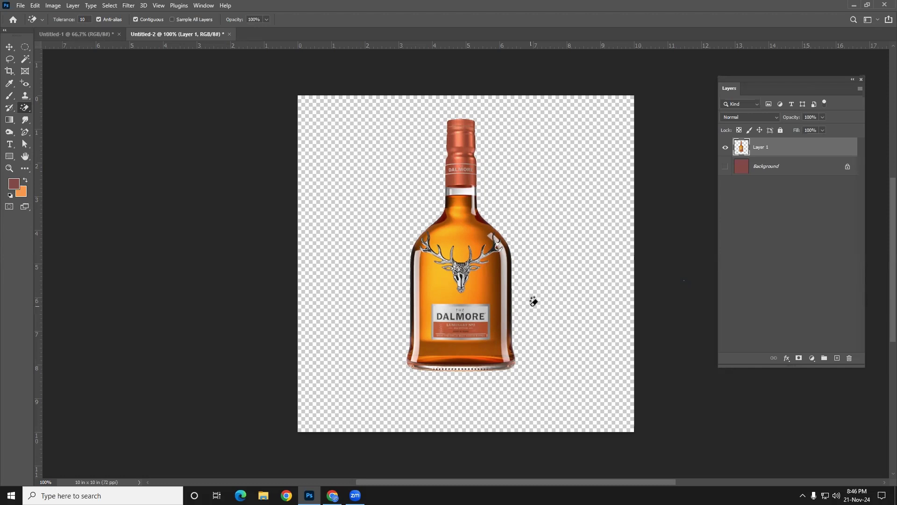
key(ctrl+z)
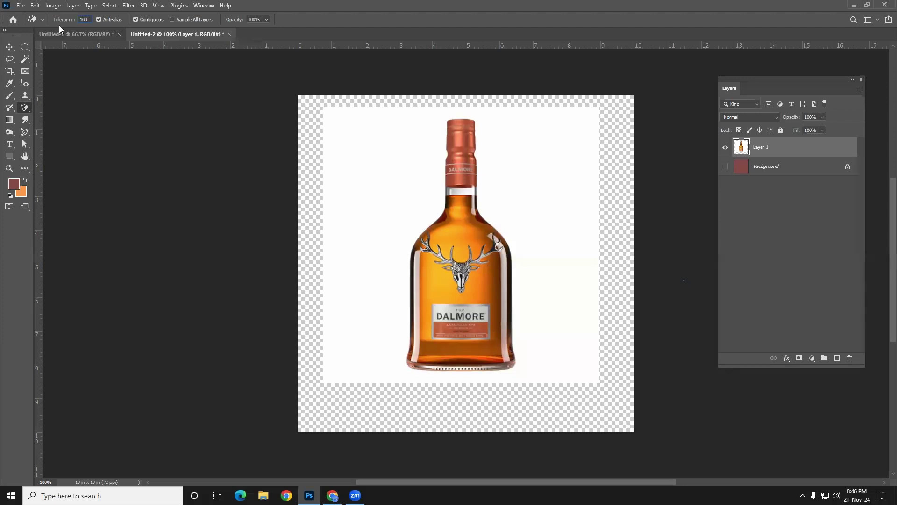
- Try removing the bottle's white surround with the Magic Eraser Tool at tolerance 100, and undo that erase
click(347, 177)
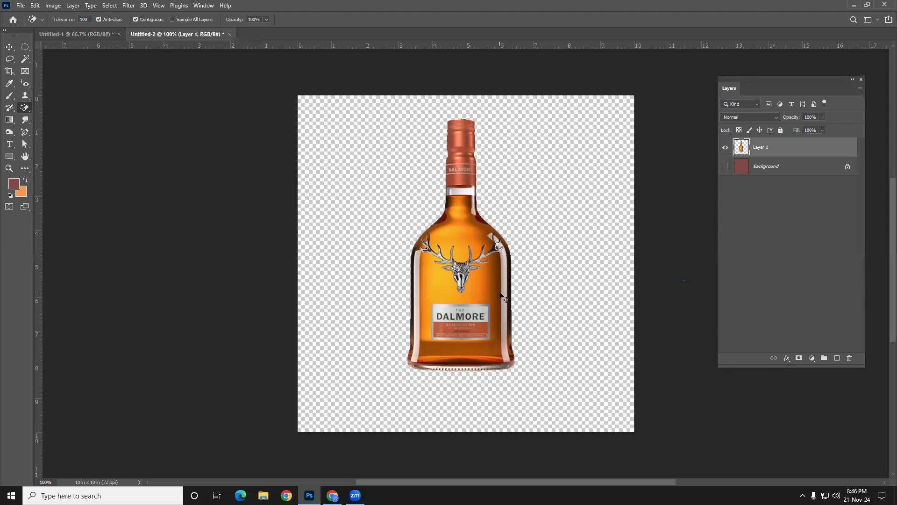
key(ctrl+z)
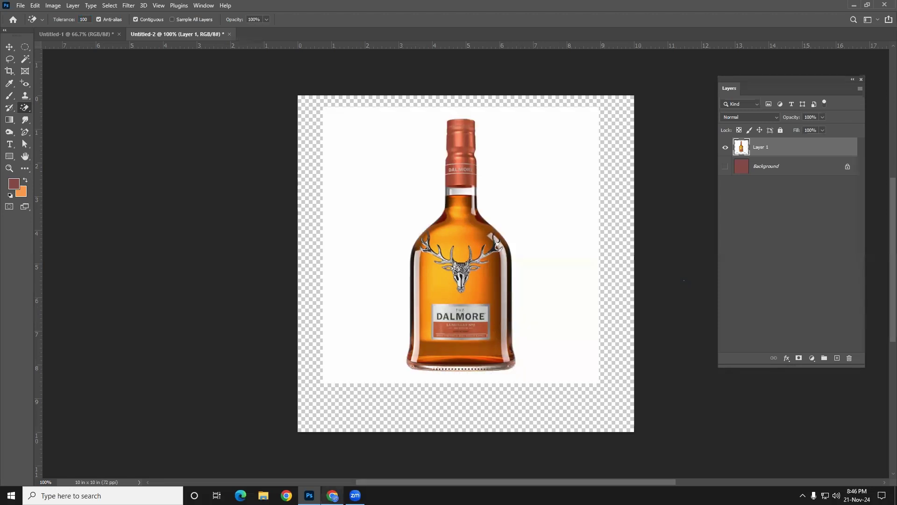
- Switch to Chrome and look through the "lumore seram" image results and related product pictures for another test image
click(332, 495)
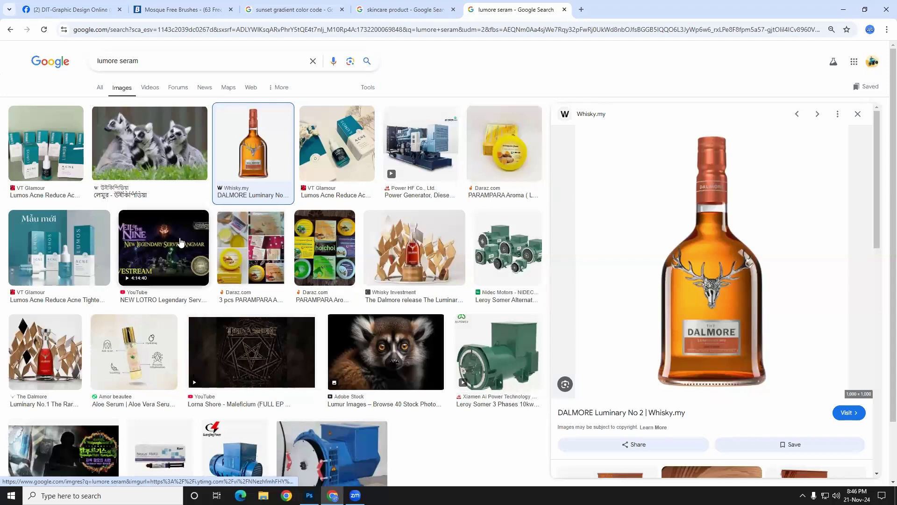
scroll(649, 321, down, 3)
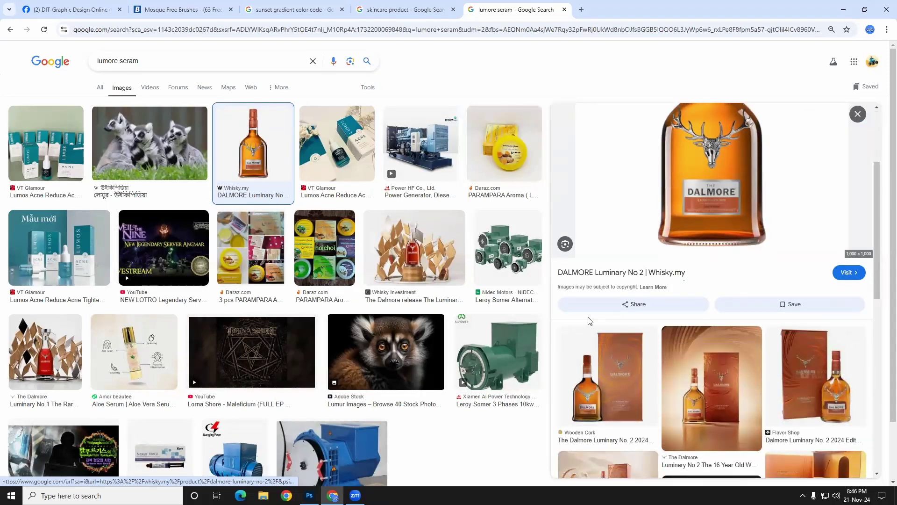
scroll(617, 323, up, 3)
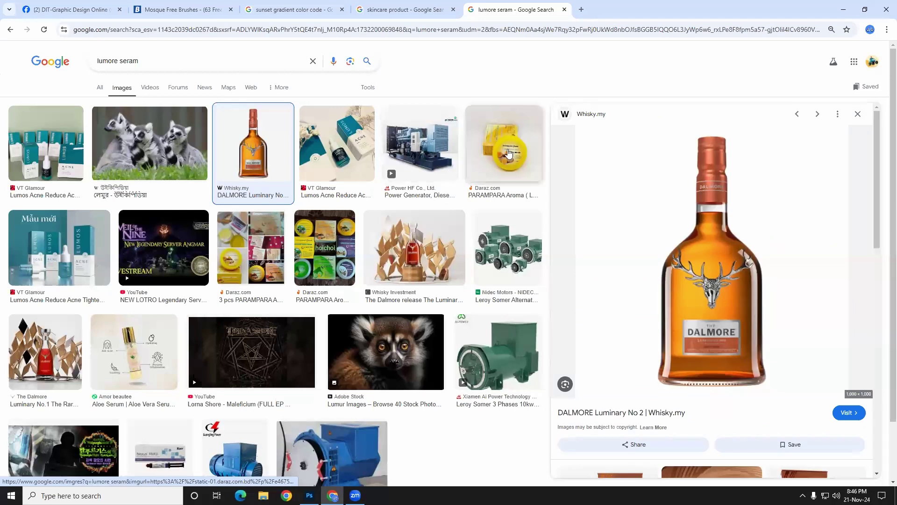
click(509, 154)
scroll(603, 246, down, 5)
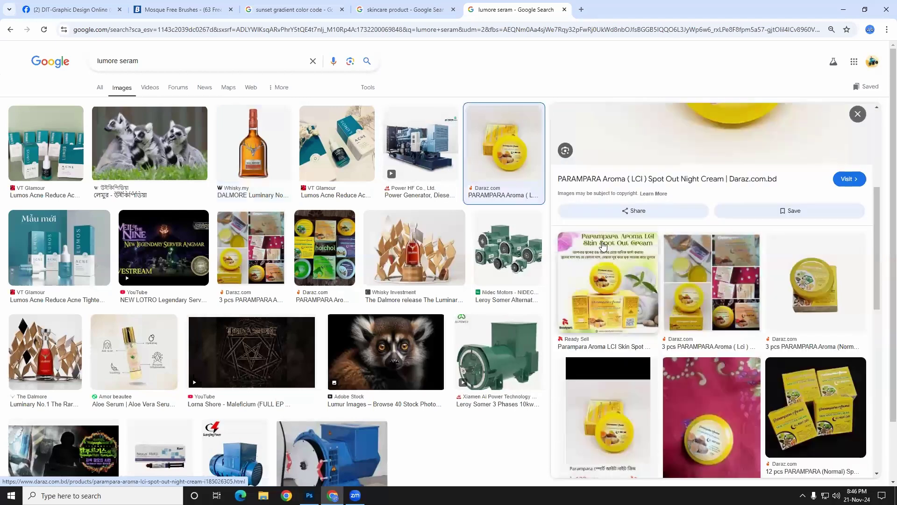
scroll(603, 262, down, 5)
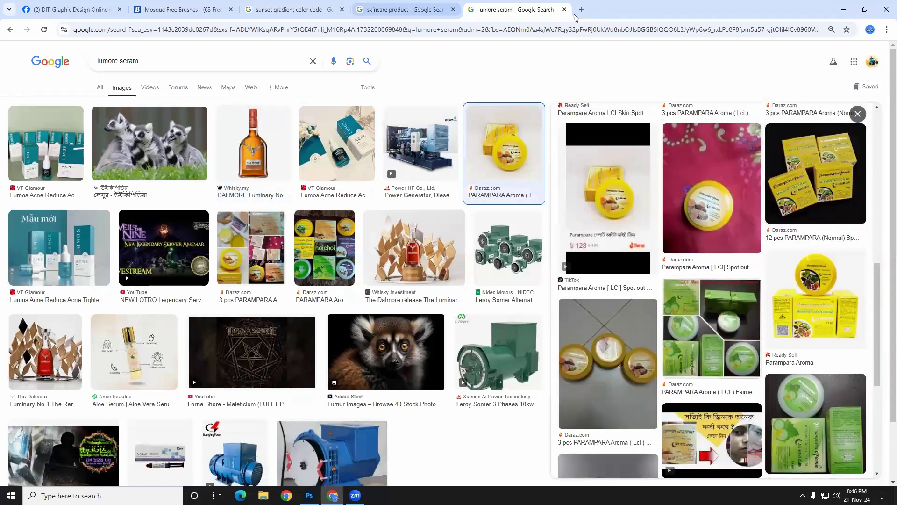
- Search Google for "facewash" in a new browser tab and show the image results
click(581, 9)
click(347, 196)
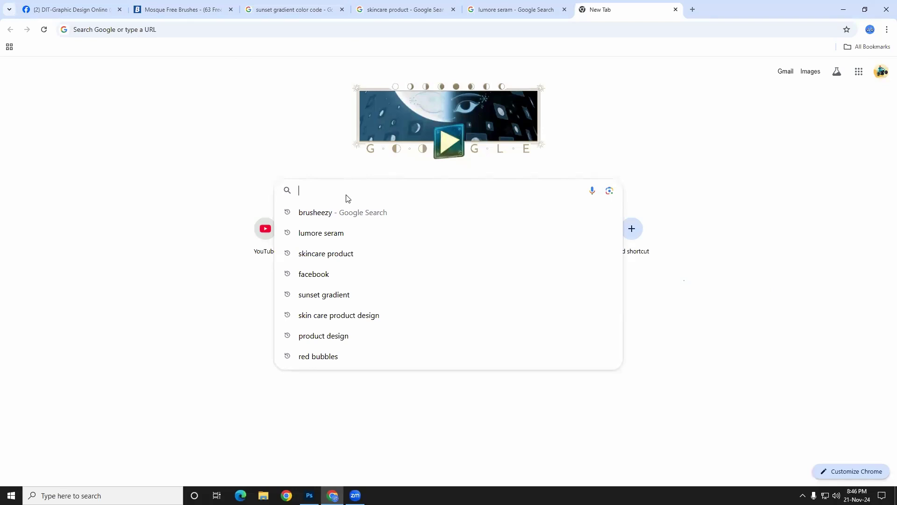
text(facewash)
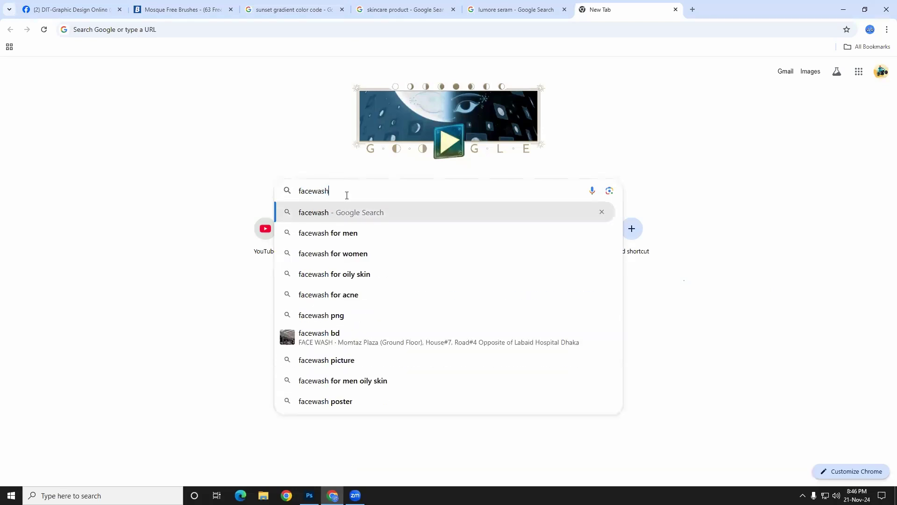
key(Return)
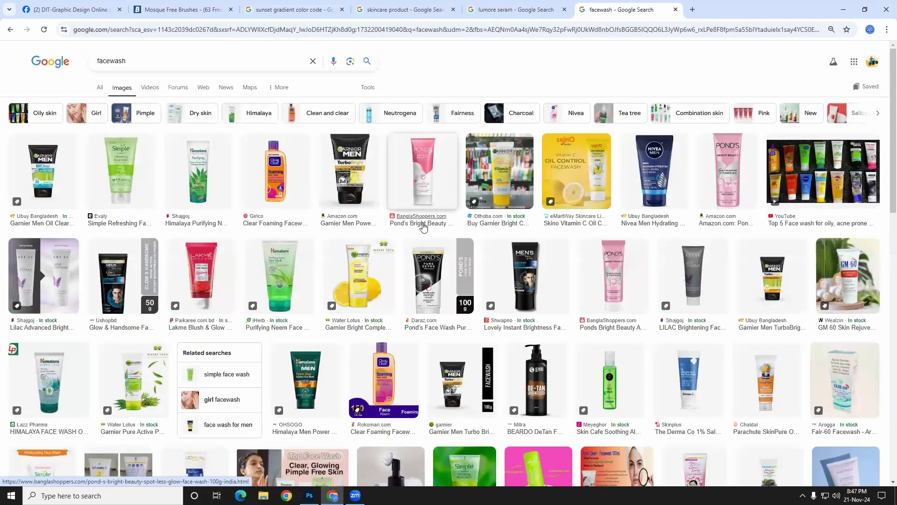
- Open the Pond's Bright Beauty result, choose the related Pond's White Beauty face wash picture, and copy that image
click(439, 173)
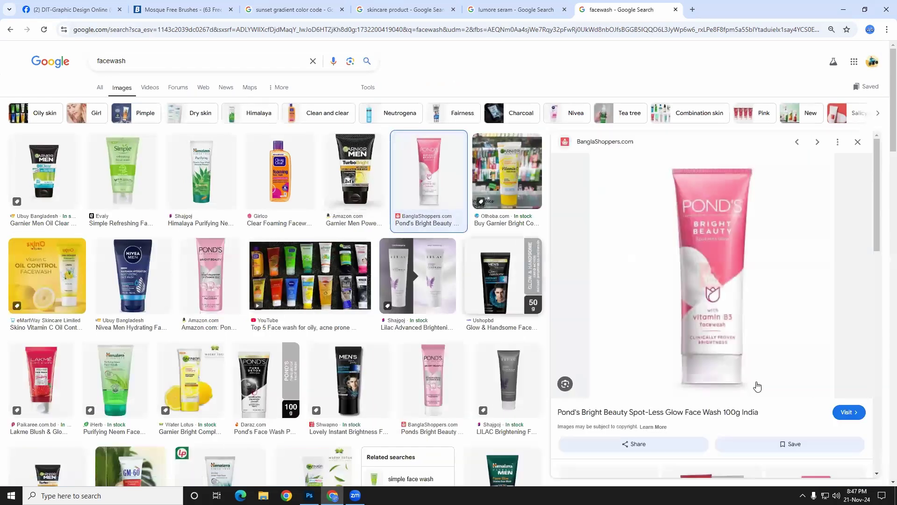
scroll(715, 338, down, 5)
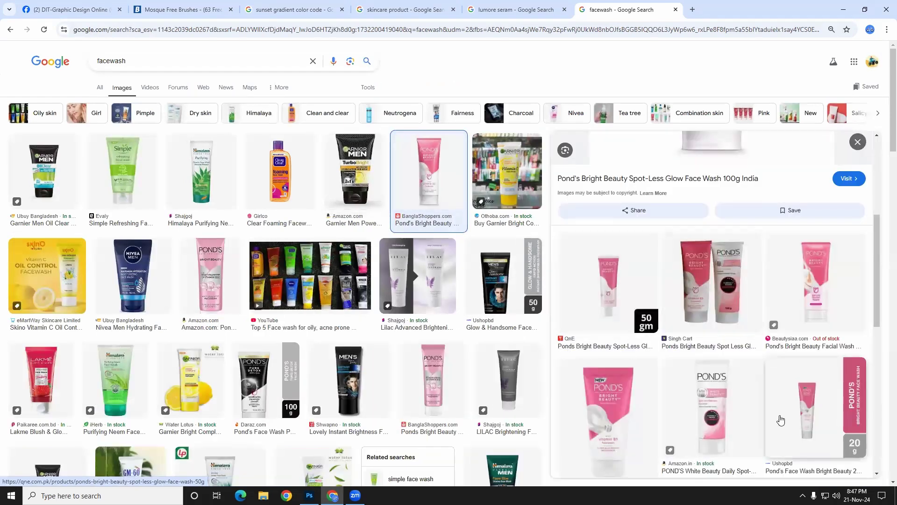
click(735, 414)
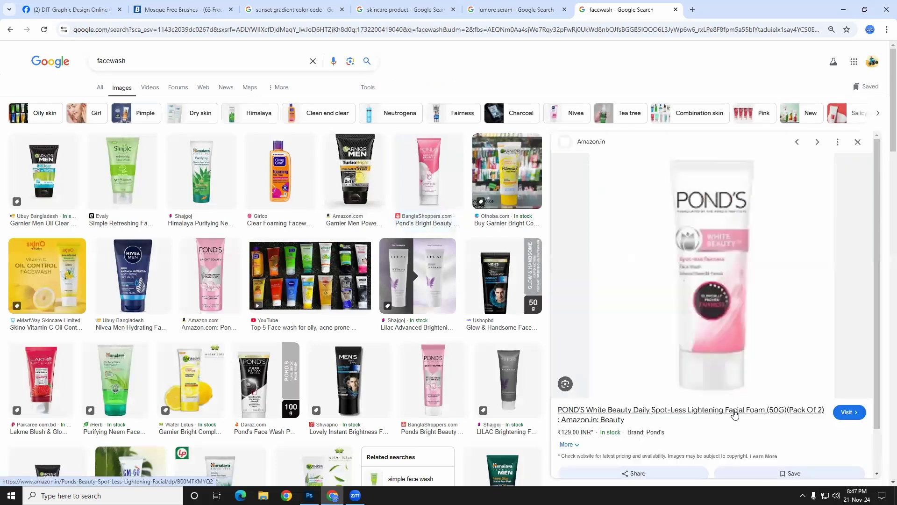
right_click(652, 187)
click(690, 340)
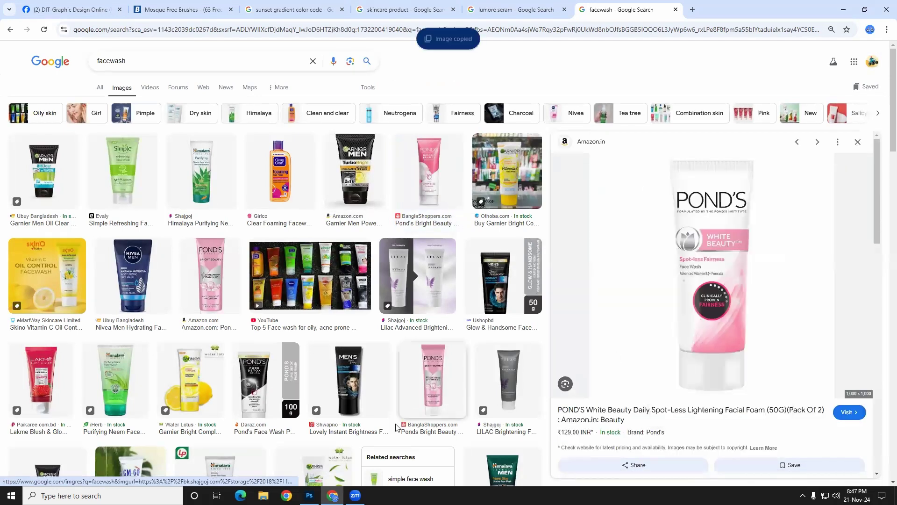
- Switch back to Photoshop, hide the bottle layer, and paste the copied face wash image into the document
click(310, 496)
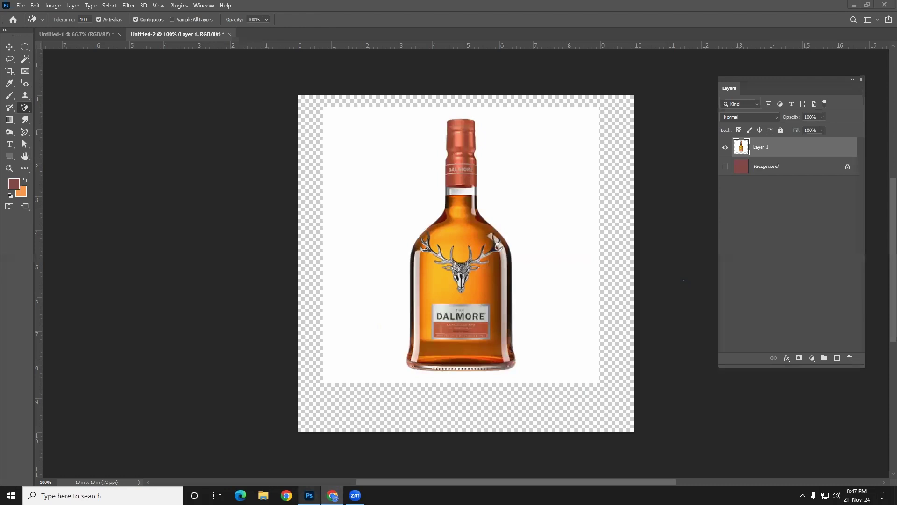
click(725, 147)
click(518, 206)
click(449, 184)
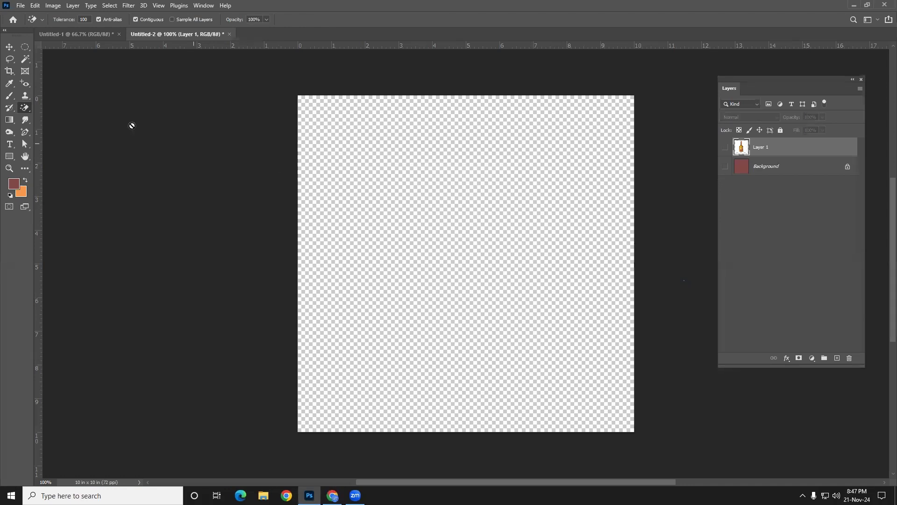
click(9, 47)
key(ctrl+v)
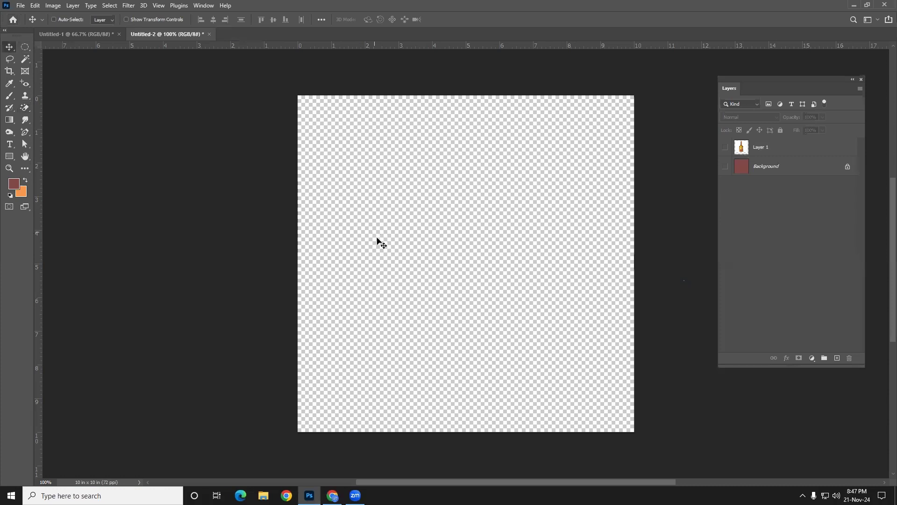
- Scale the pasted face wash image to about 62.8% and place it near the centre of the canvas
drag(474, 261, 419, 231)
key(ctrl+t)
drag(707, 69, 624, 154)
drag(541, 284, 536, 232)
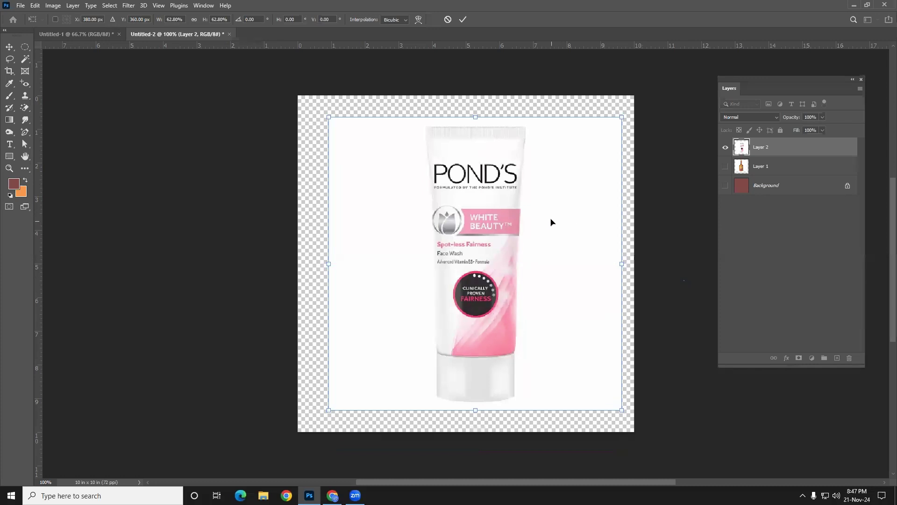
key(Return)
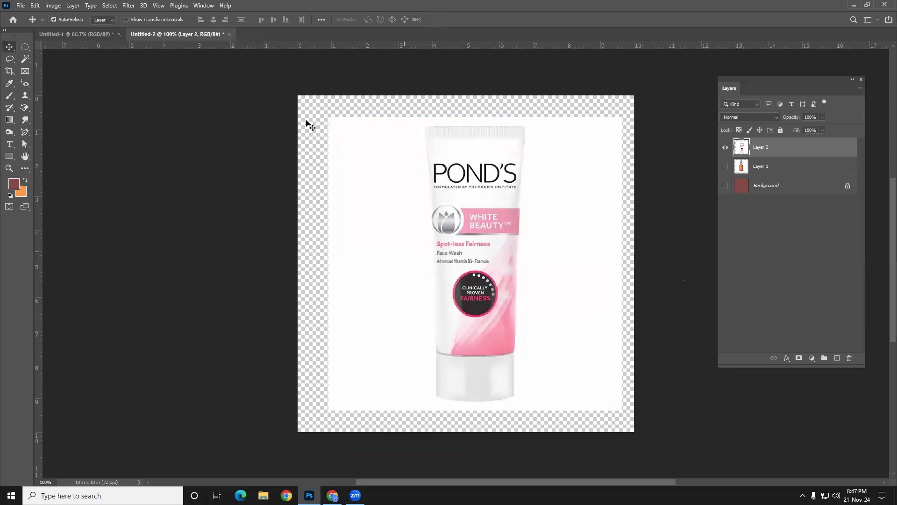
- Try removing the face wash image's white background with the Magic Eraser Tool at tolerance 100, and undo that erase
right_click(22, 109)
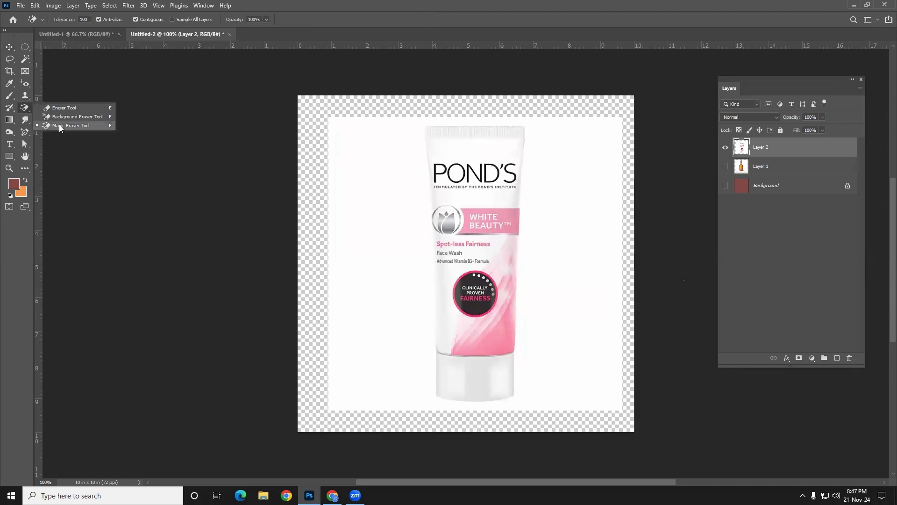
click(59, 125)
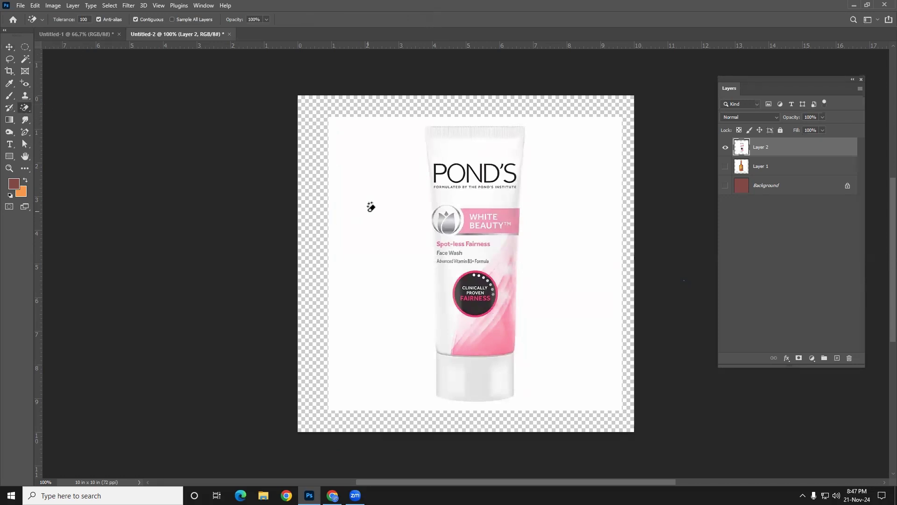
click(345, 209)
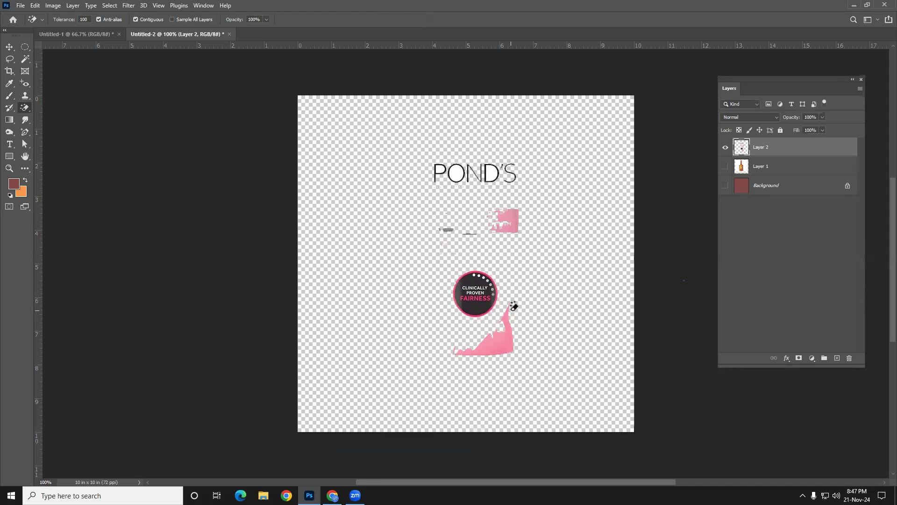
key(ctrl+z)
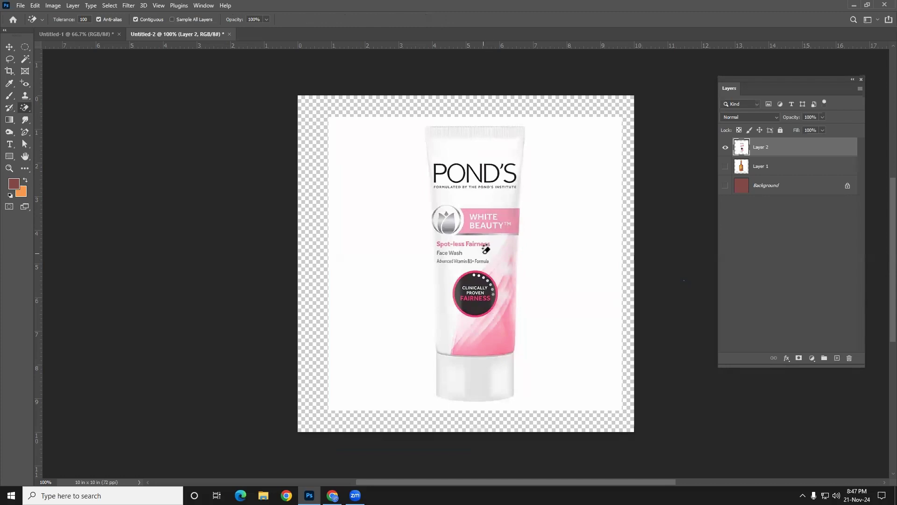
- Try the Magic Eraser Tool on the face wash image's white background at tolerances 50, 20 and 10, undoing each erase
click(91, 19)
text(50)
click(397, 190)
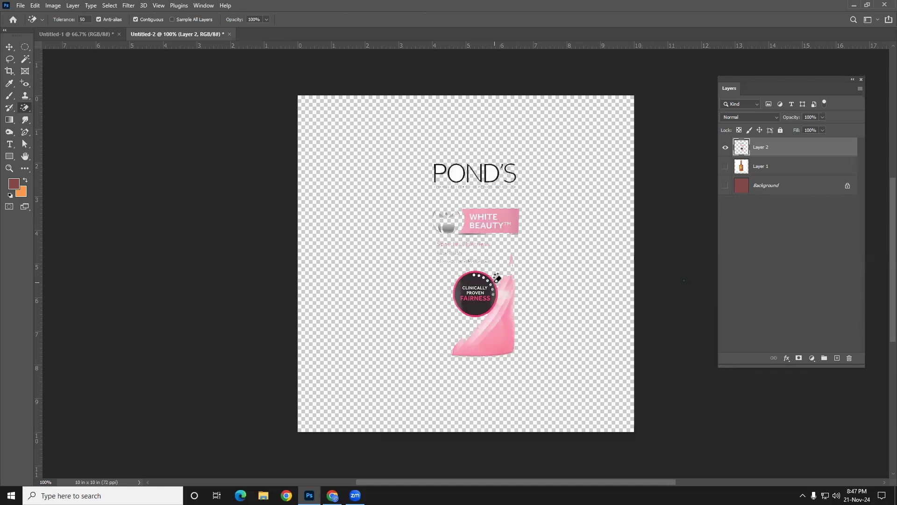
key(ctrl+z)
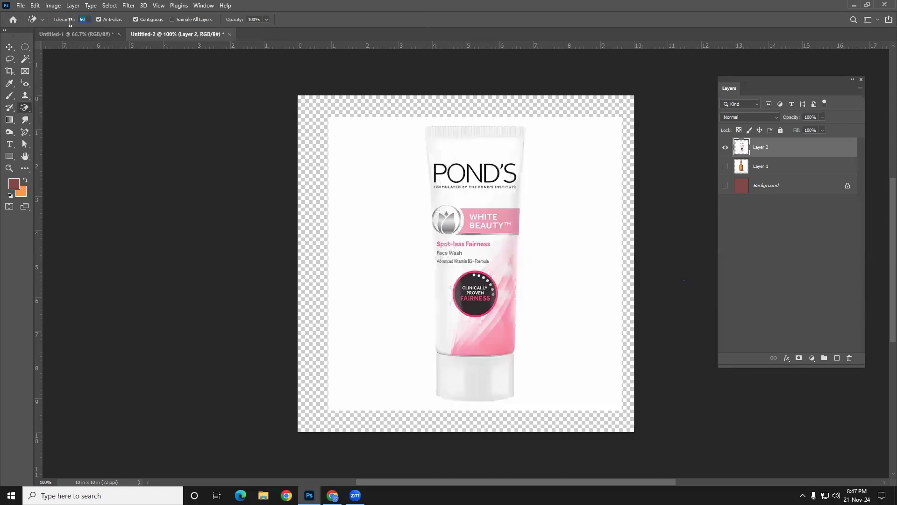
text(20)
click(365, 248)
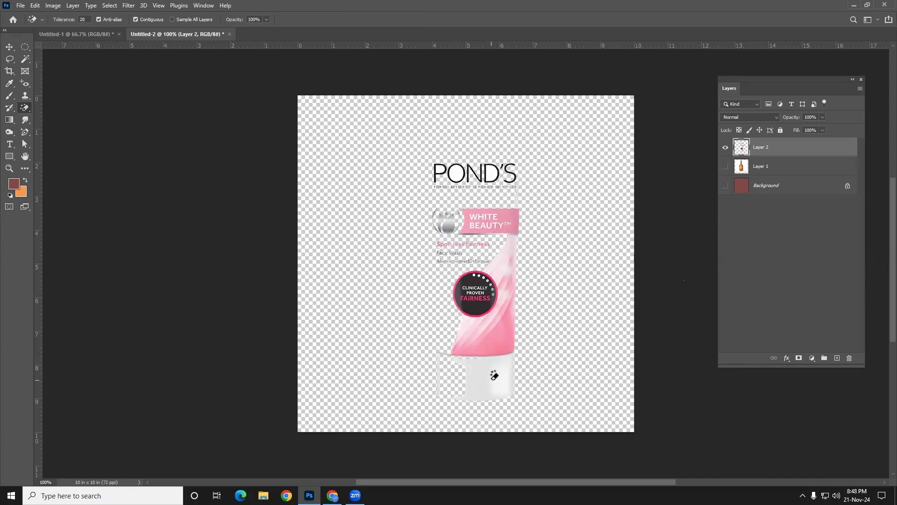
key(ctrl+z)
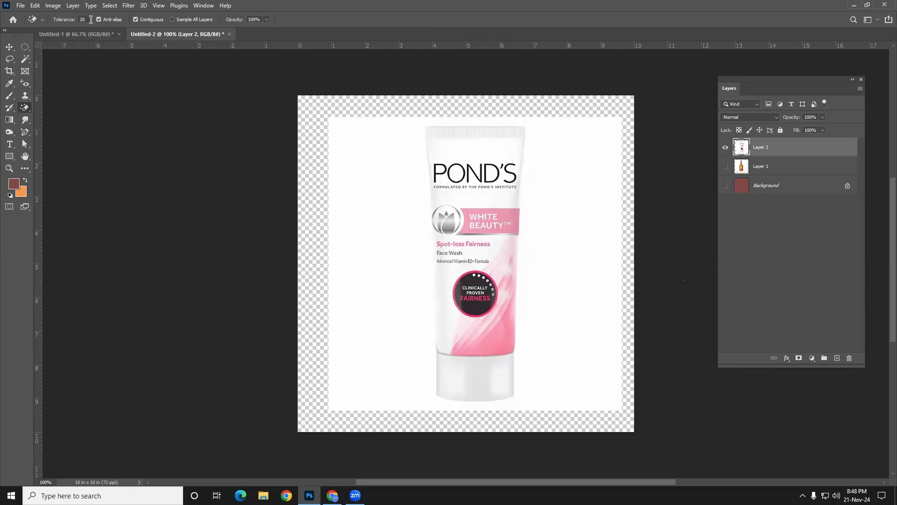
text(10)
click(343, 258)
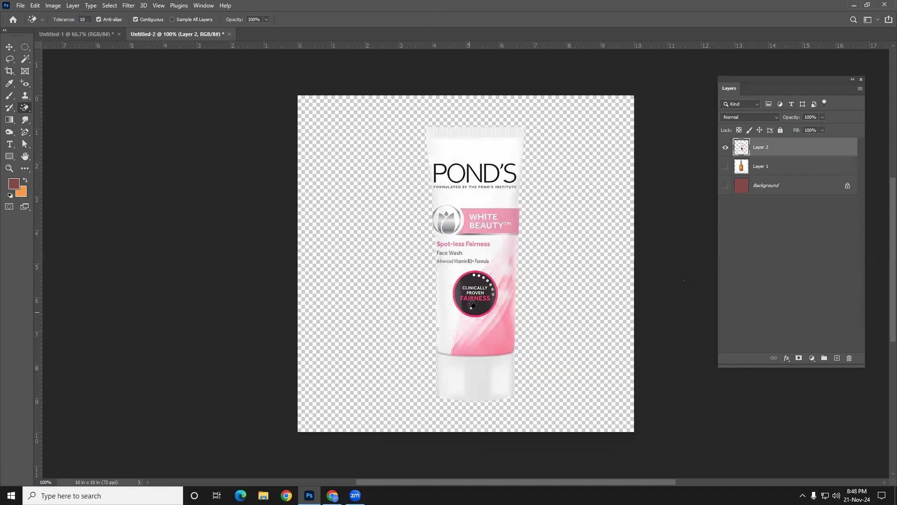
key(ctrl+z)
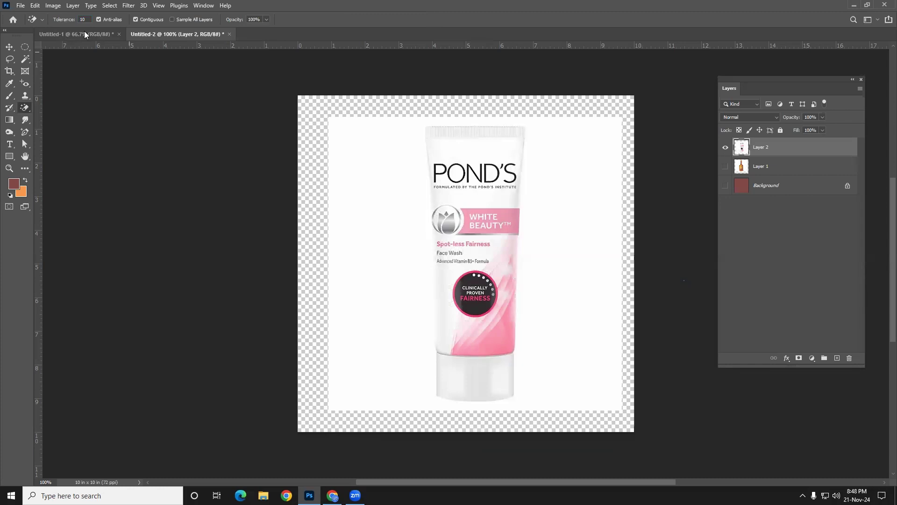
- Erase the white background around the face wash tube with the Magic Eraser Tool at tolerance 5
text(5)
click(401, 265)
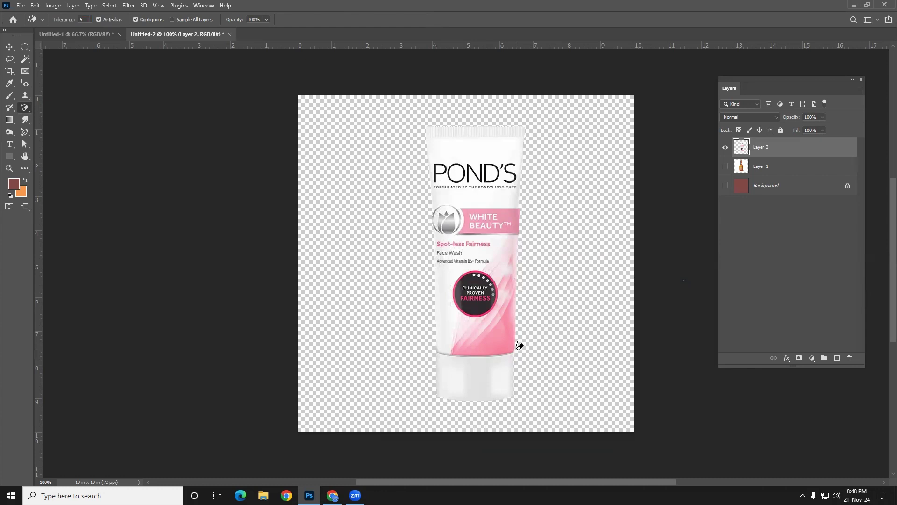
right_click(26, 112)
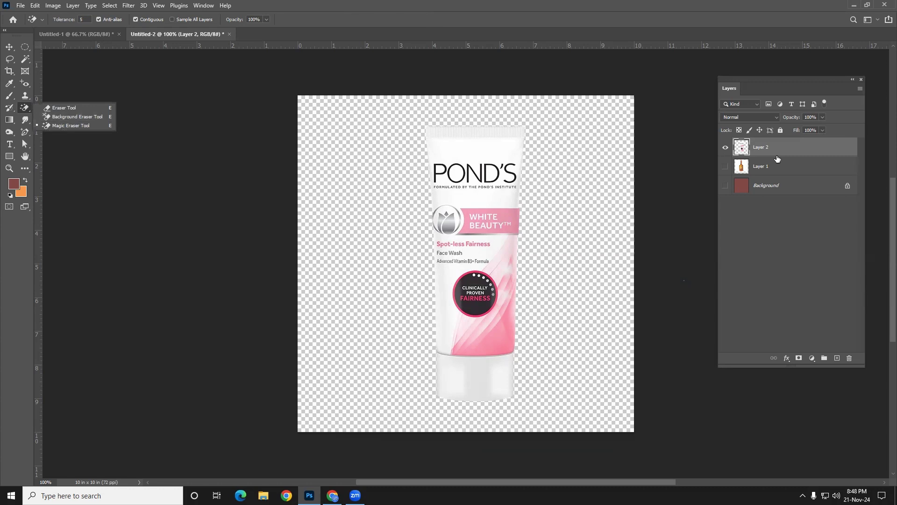
- Delete the face wash layer and show the bottle layer again
click(727, 148)
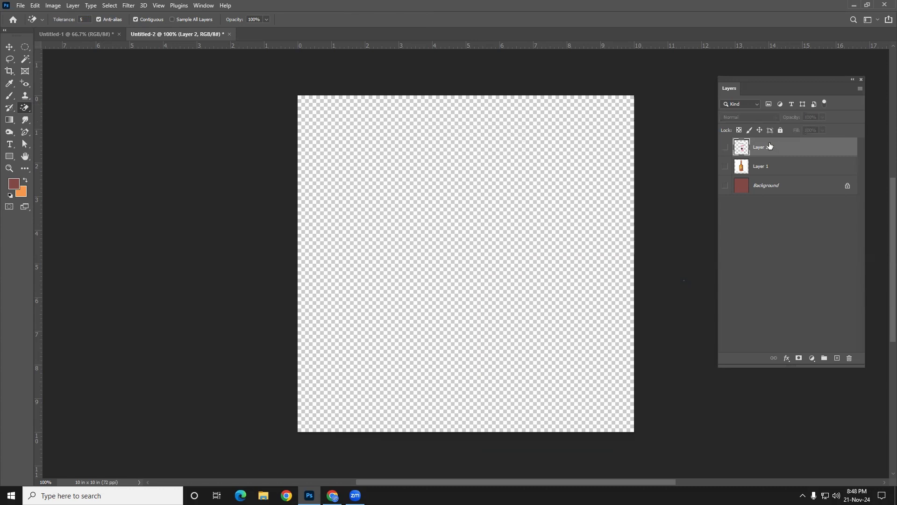
key(Delete)
click(726, 148)
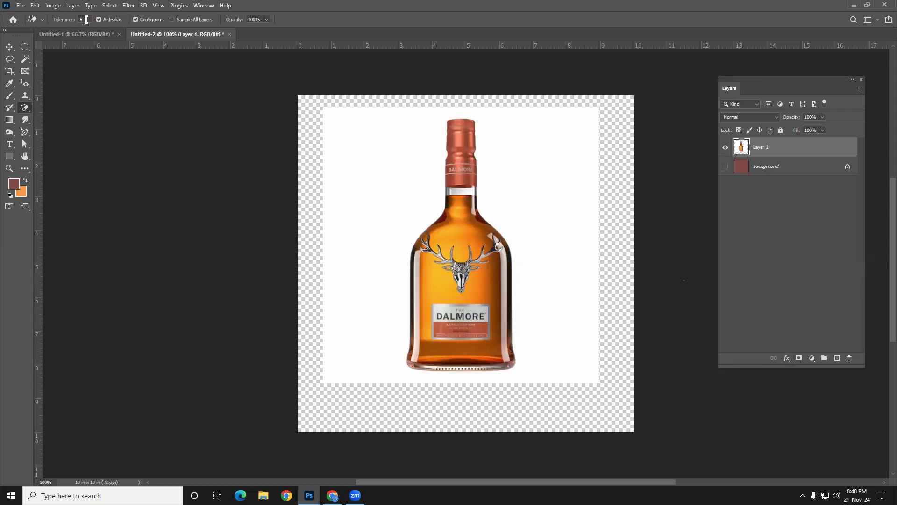
- Switch to the regular Eraser Tool for the bottle layer
right_click(23, 110)
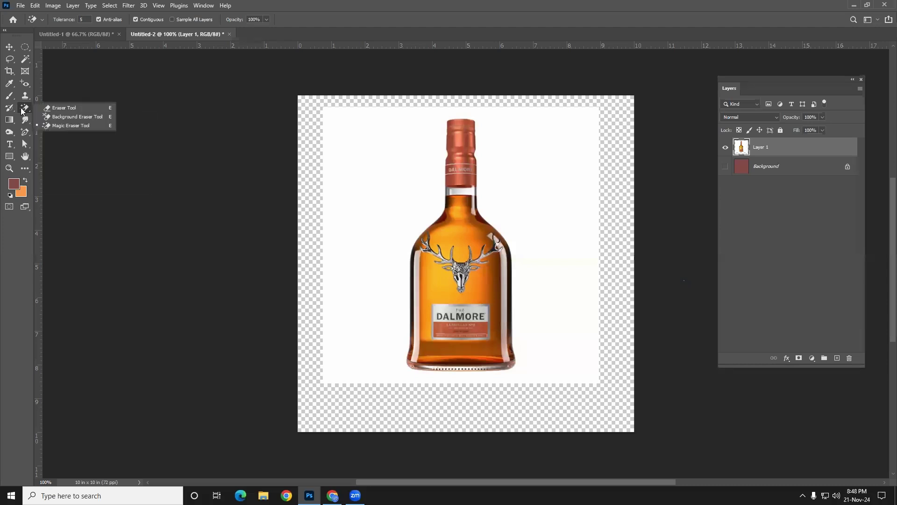
click(54, 107)
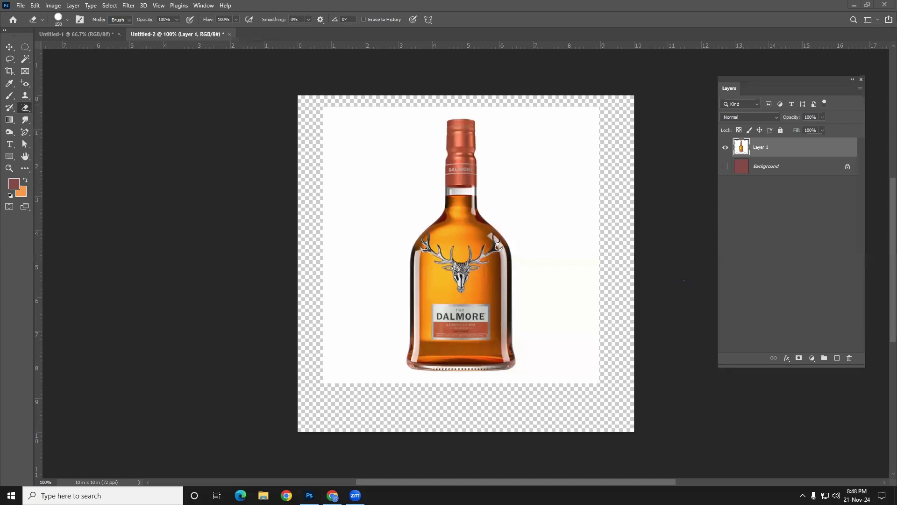
- Erase the white background around the bottle with the Magic Eraser tool at a tolerance of 10
right_click(26, 107)
click(75, 125)
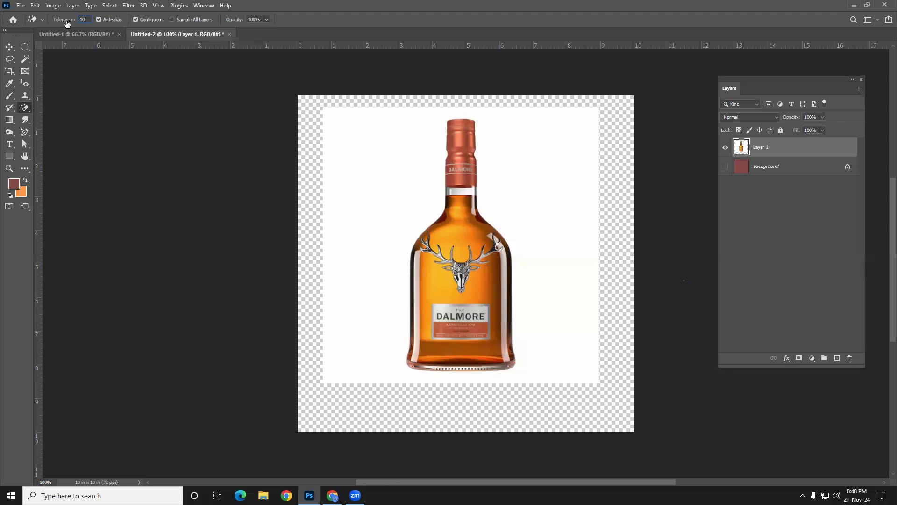
click(363, 178)
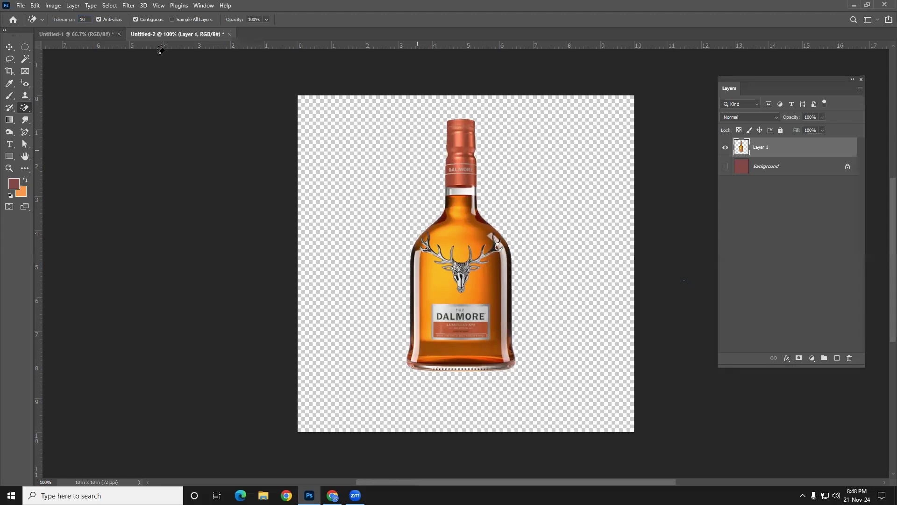
- Show the Background layer and move the cut-out bottle to near the middle of the canvas
click(10, 47)
mouse_move(437, 273)
mouse_down()
mouse_move(430, 302)
mouse_move(444, 289)
mouse_up()
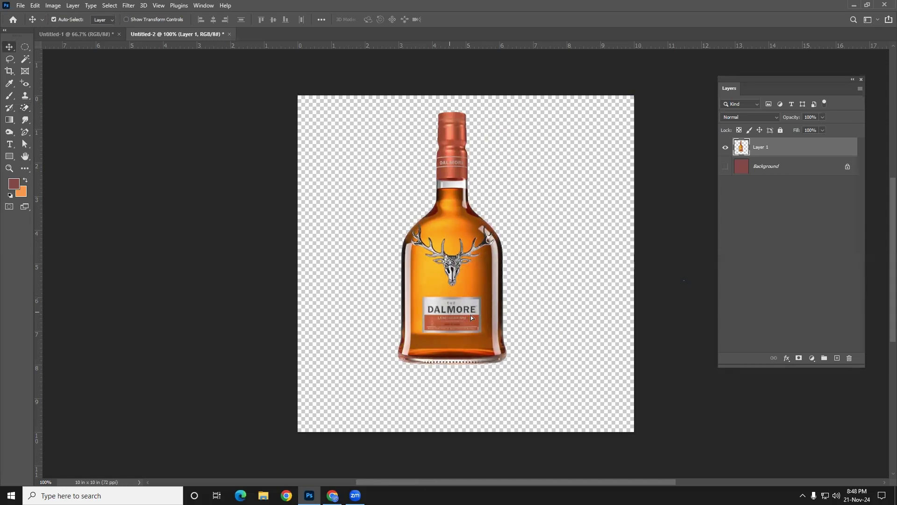
drag(471, 317, 523, 299)
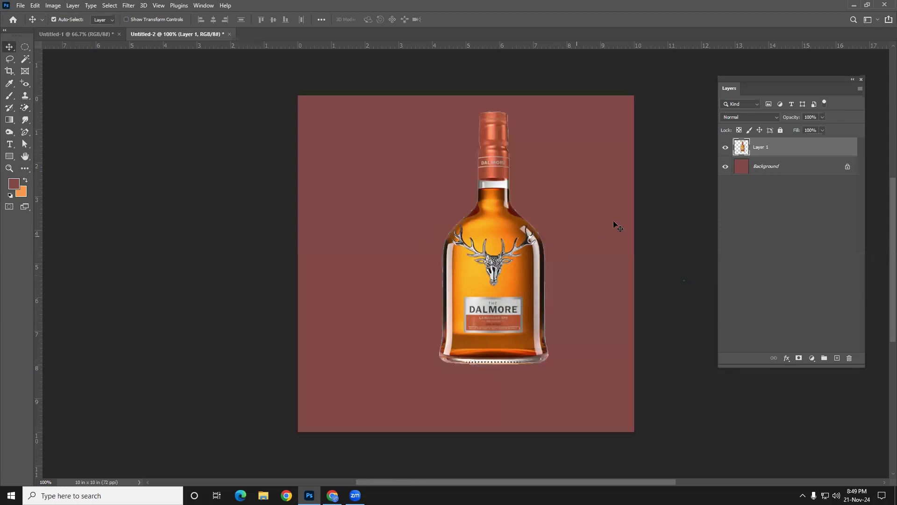
click(765, 168)
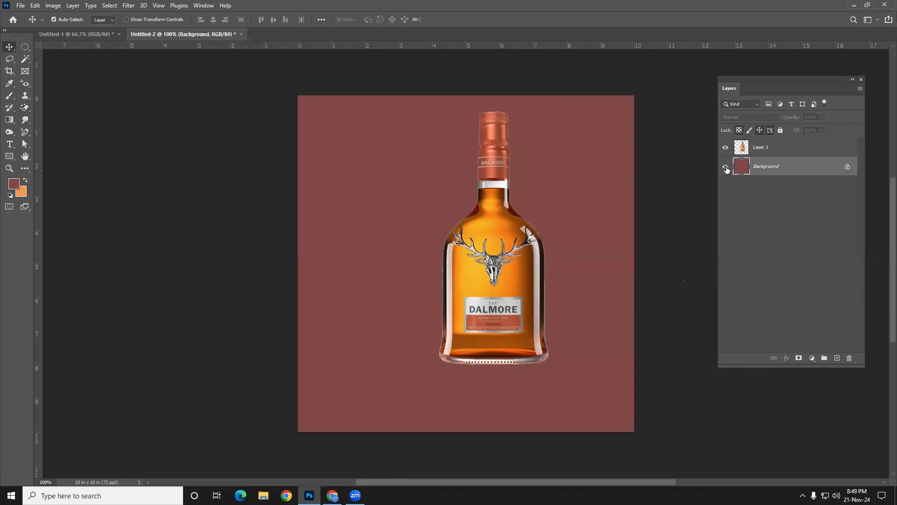
double_click(726, 168)
drag(504, 333, 465, 332)
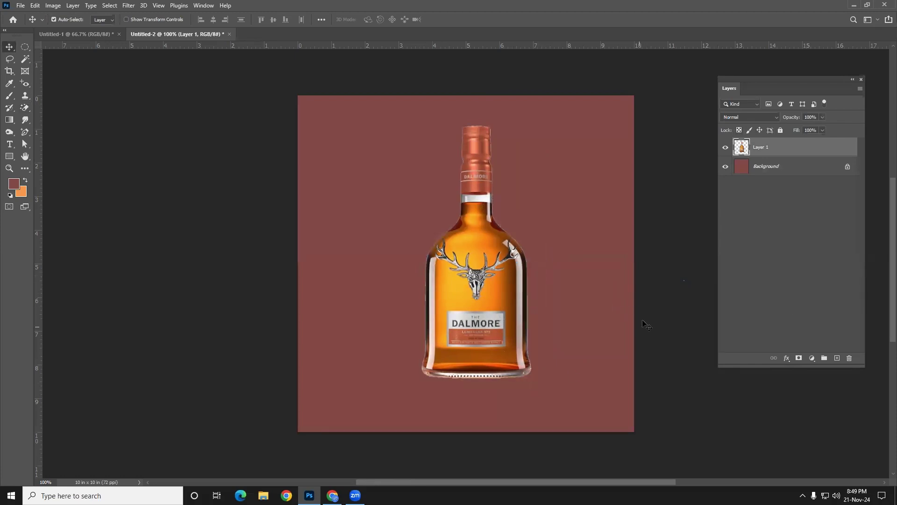
- Select the Background layer and activate the Gradient tool
click(773, 168)
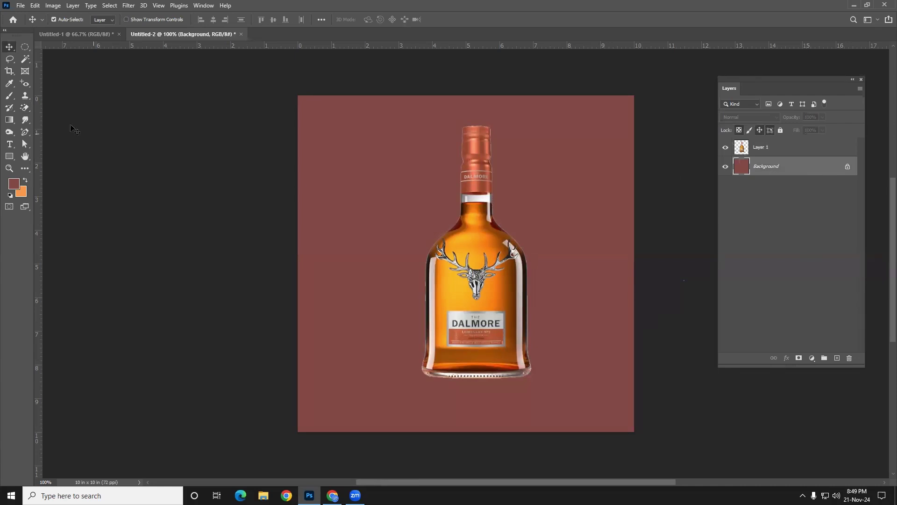
click(15, 121)
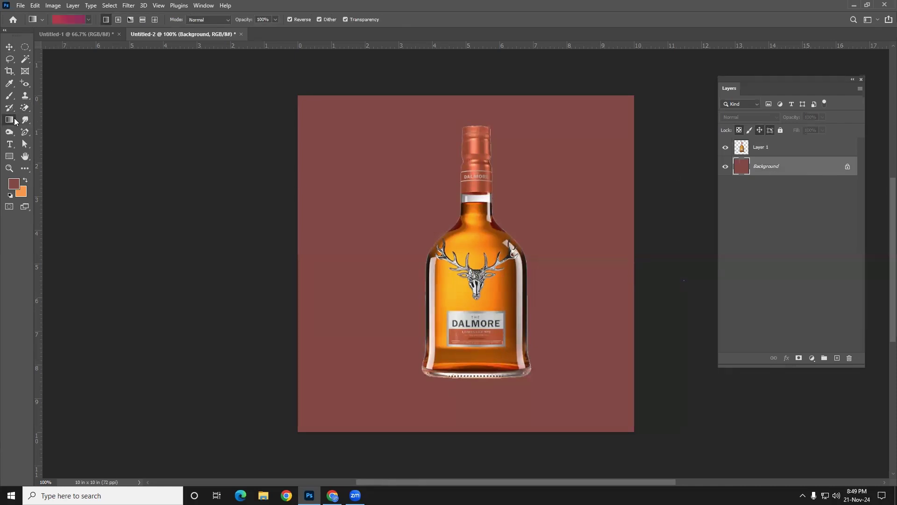
click(71, 19)
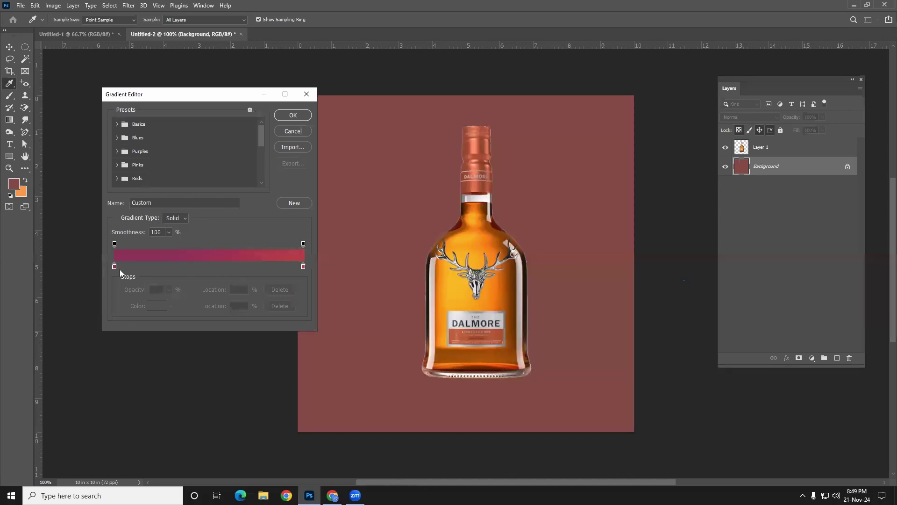
click(115, 266)
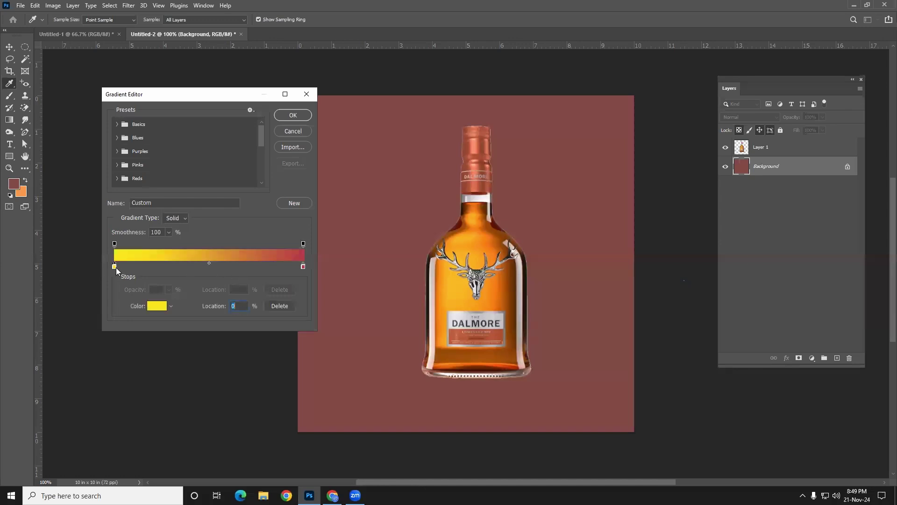
click(154, 307)
click(465, 282)
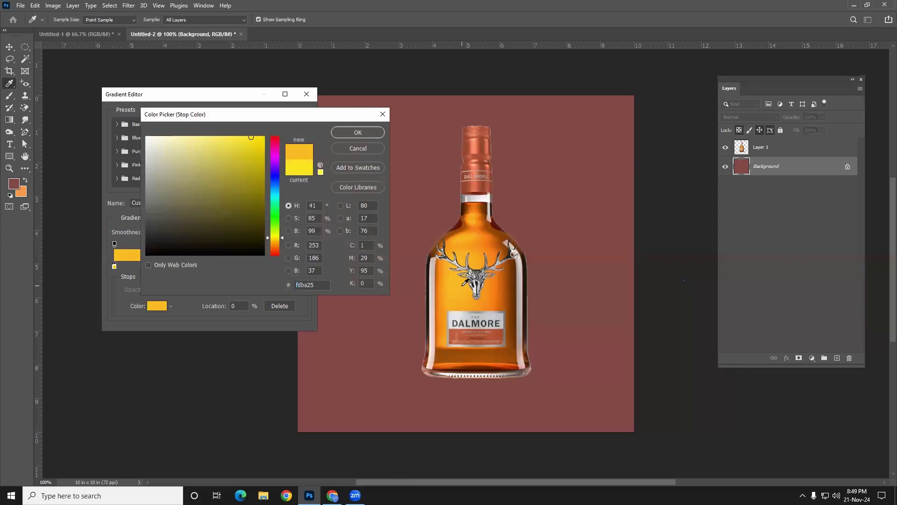
click(348, 133)
click(304, 266)
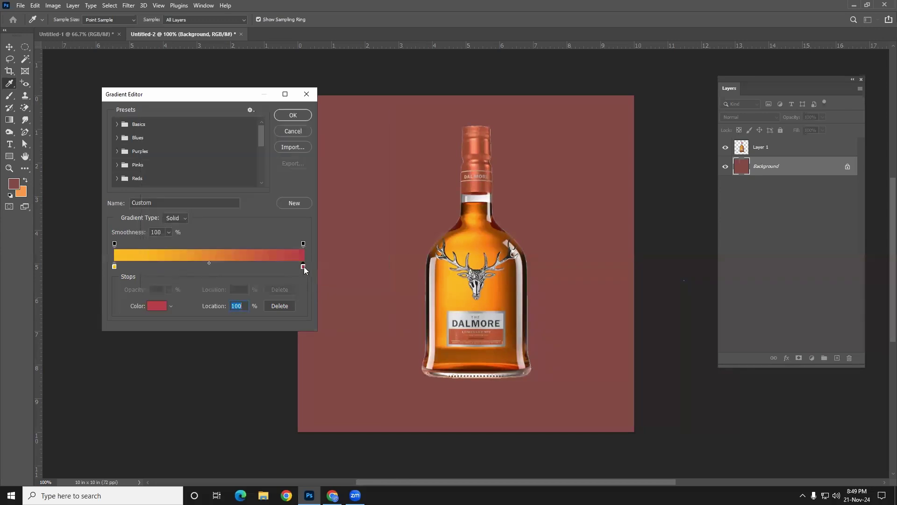
click(157, 306)
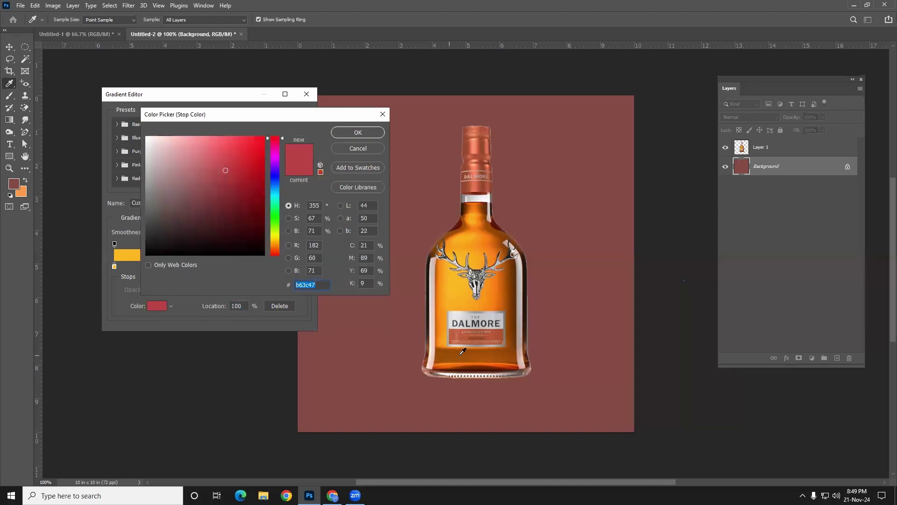
click(514, 341)
drag(289, 120, 262, 306)
click(506, 279)
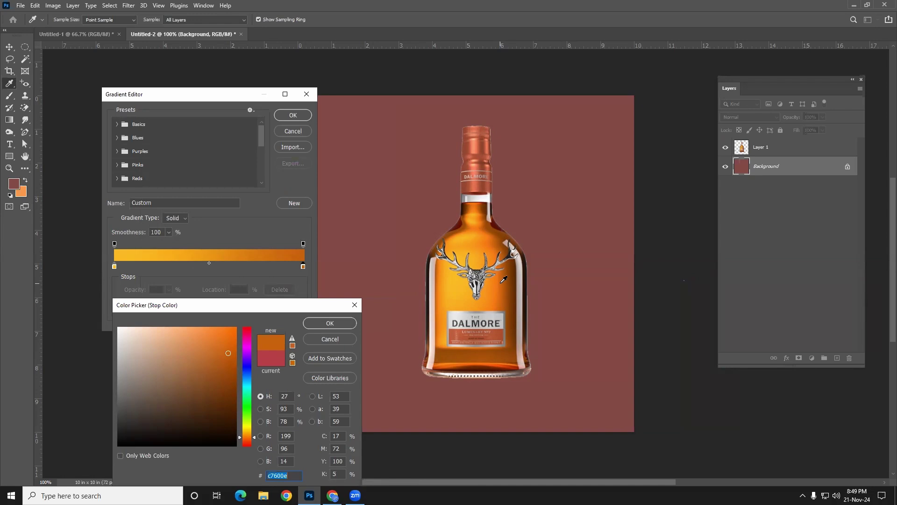
click(354, 305)
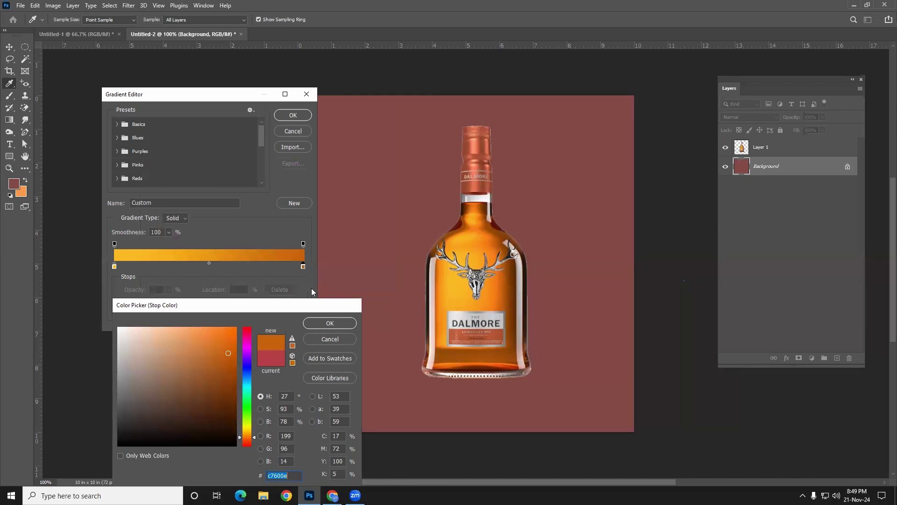
- Set the gradient's first colour stop to an orange sampled from the bottle
click(114, 267)
click(157, 306)
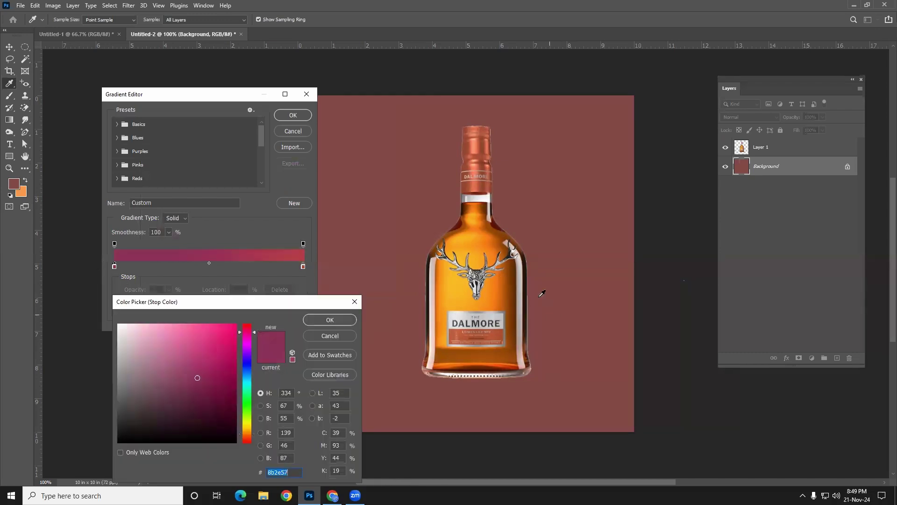
click(499, 292)
click(330, 319)
- Set the gradient's end colour stop to a dark brown sampled from the bottle and shift the midpoint slightly toward the orange
click(303, 266)
click(151, 307)
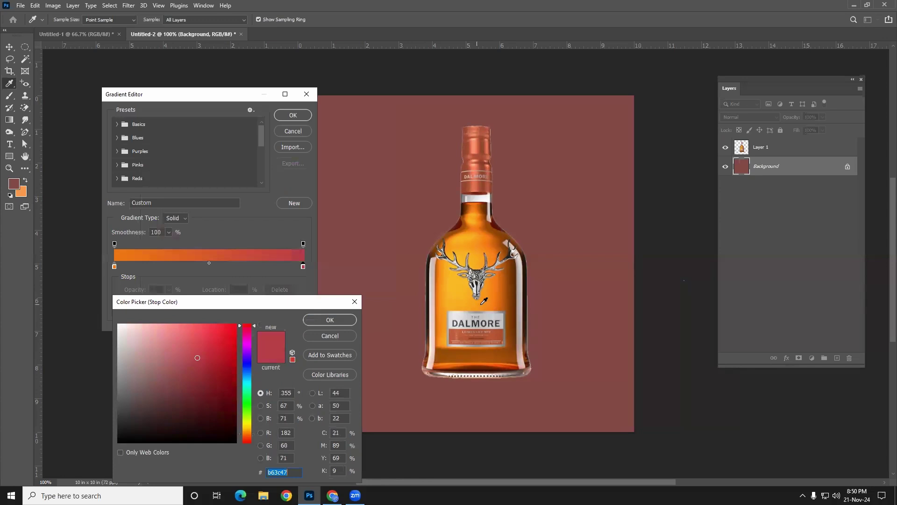
click(514, 273)
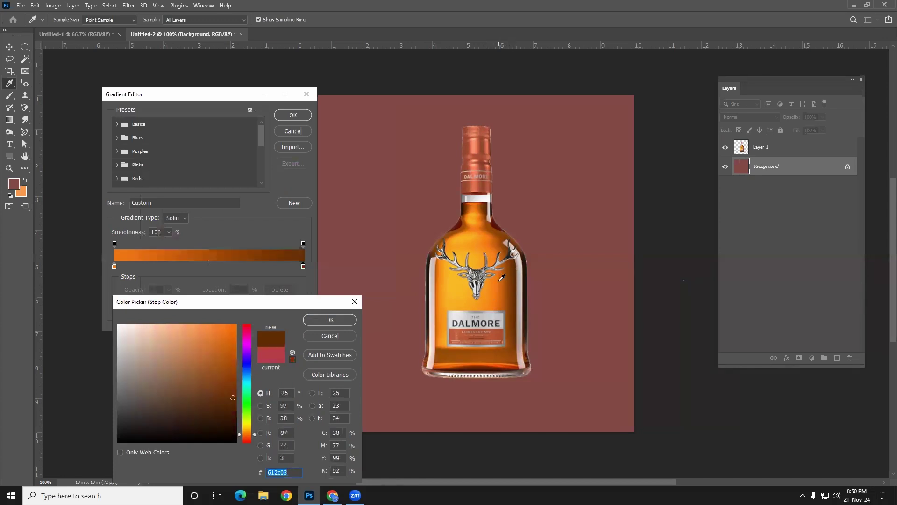
click(336, 319)
drag(209, 263, 194, 262)
click(292, 115)
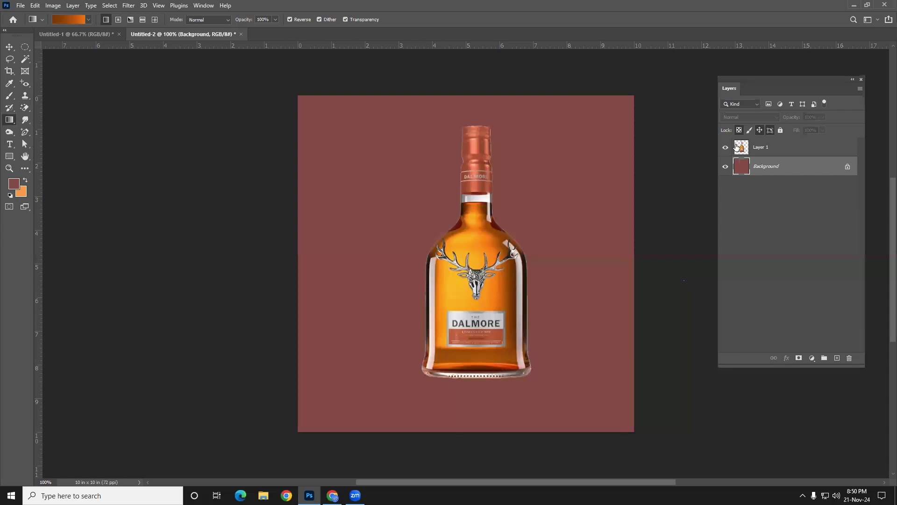
- Hide the bottle layer, Layer 1
click(726, 148)
click(727, 148)
click(727, 147)
click(727, 147)
click(726, 148)
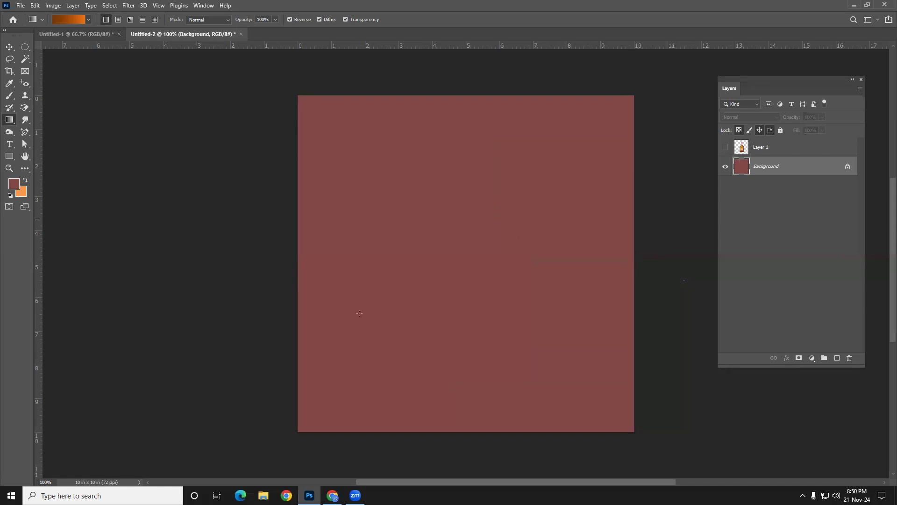
- Try a linear gradient on the Background layer from the centre to the lower-right corner, and refill it with the foreground colour
drag(456, 254, 645, 423)
key(alt+BackSpace)
- Switch to the Radial gradient style and fill the Background layer from near the centre to past the lower-right corner
click(118, 19)
drag(444, 250, 659, 444)
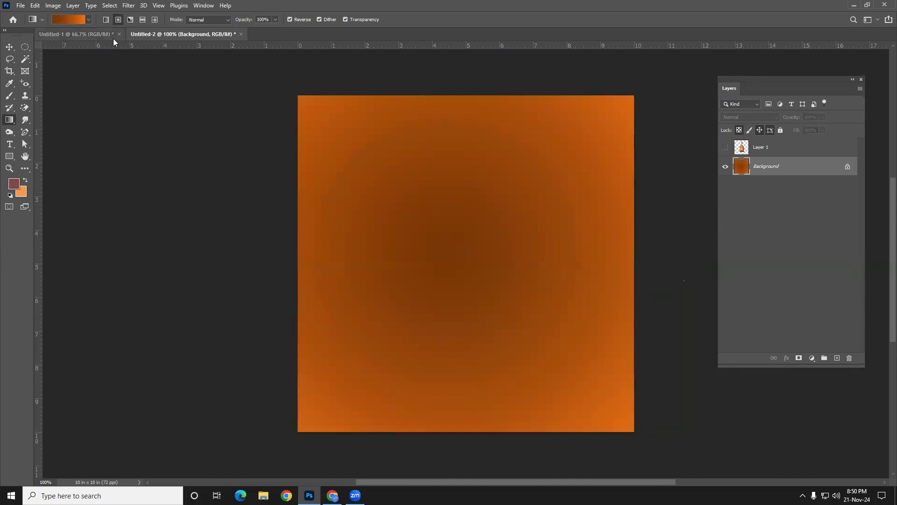
click(75, 18)
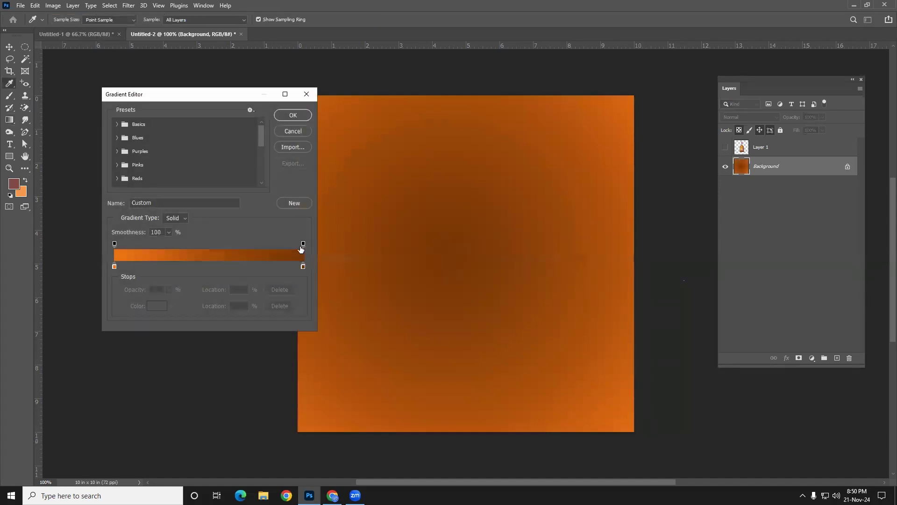
click(294, 130)
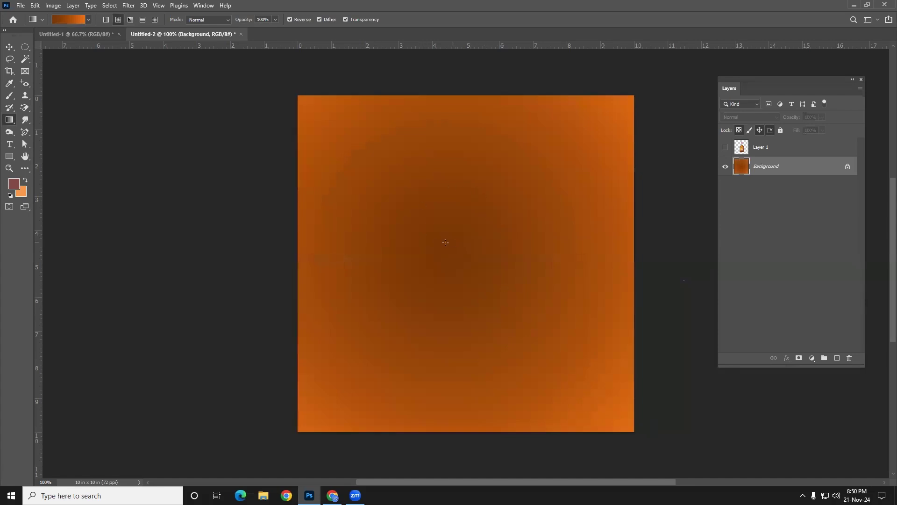
- Refill the Background layer with the foreground colour and draw the radial gradient from the centre outward with Reverse turned off
key(alt+BackSpace)
click(289, 20)
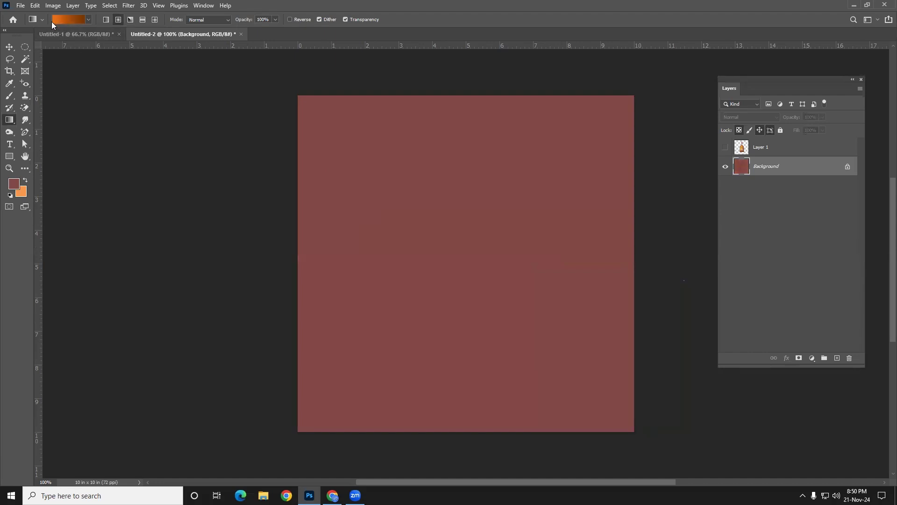
drag(462, 237, 645, 449)
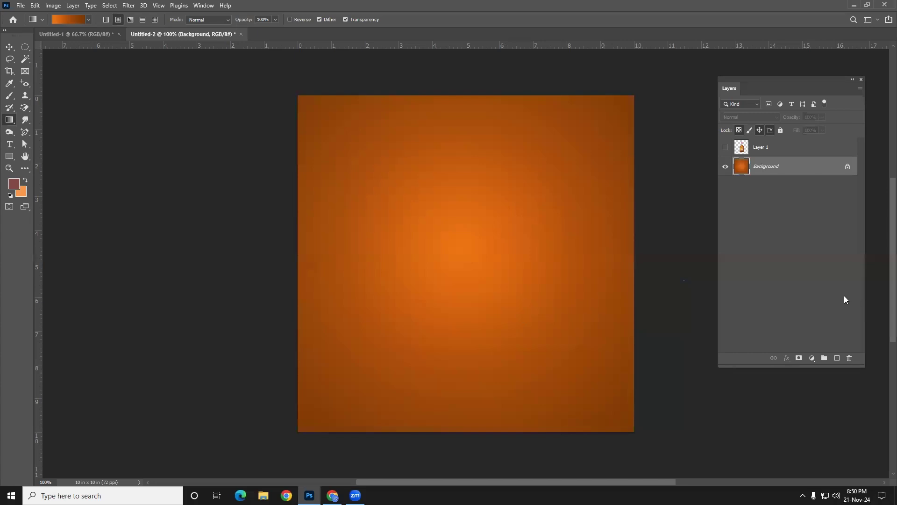
- Compare the gradient background with and without the bottle layer, leaving Layer 1 hidden
click(726, 147)
click(725, 147)
click(725, 148)
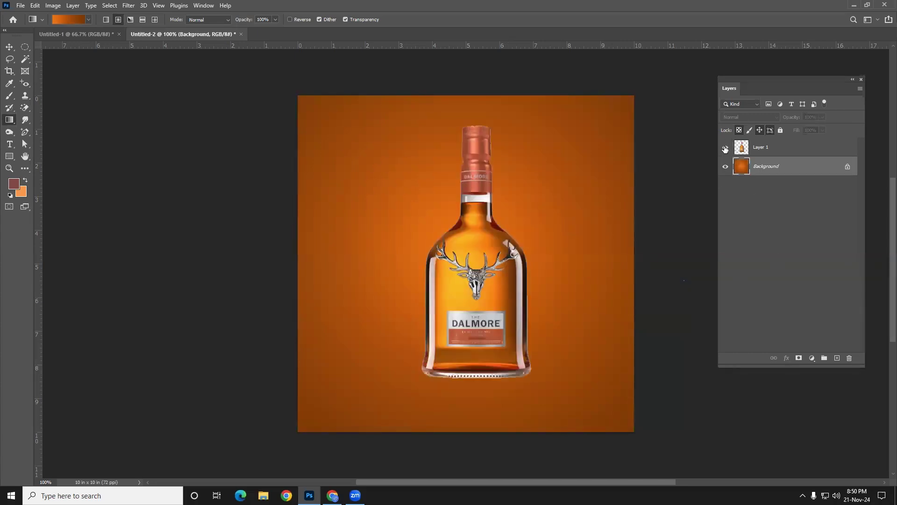
click(725, 148)
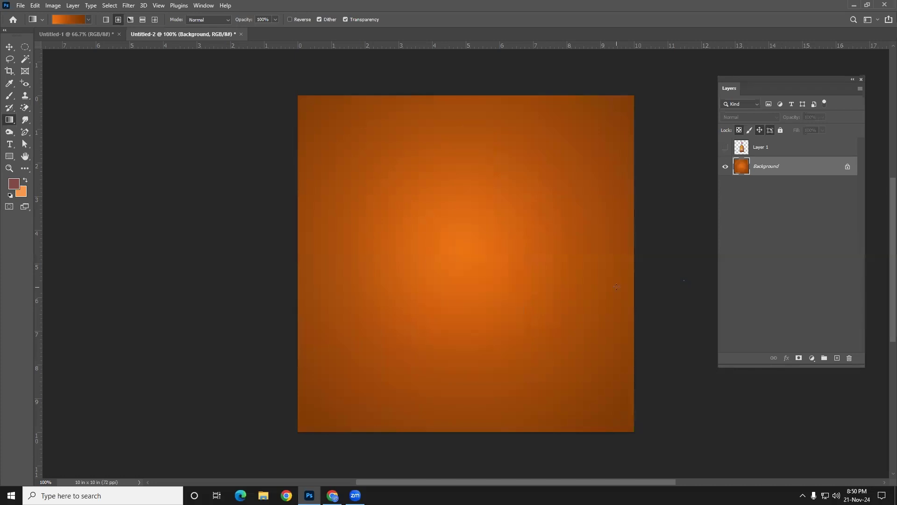
- Add a new empty layer above the bottle layer
click(9, 47)
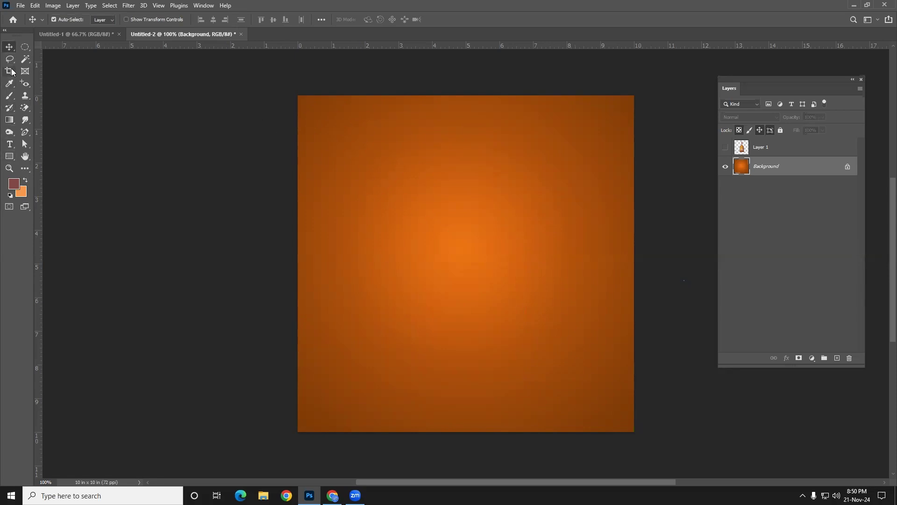
click(745, 146)
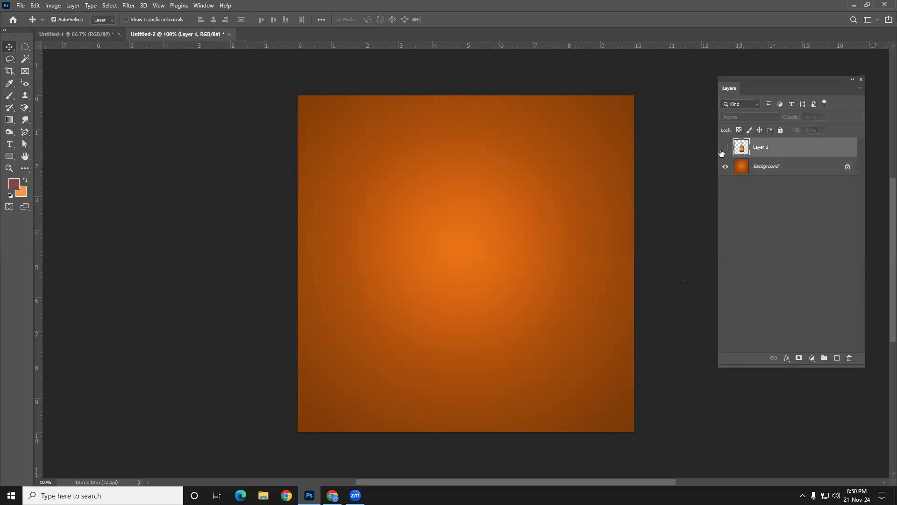
click(836, 357)
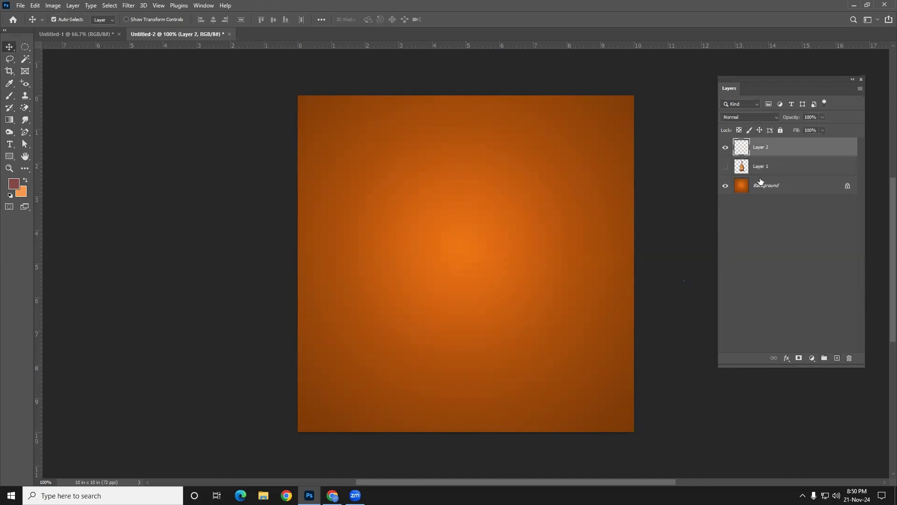
- Select a vertical strip about 0.5 by 5 inches with a slanted lower end near the canvas's upper-left corner using the Polygonal Lasso
click(7, 60)
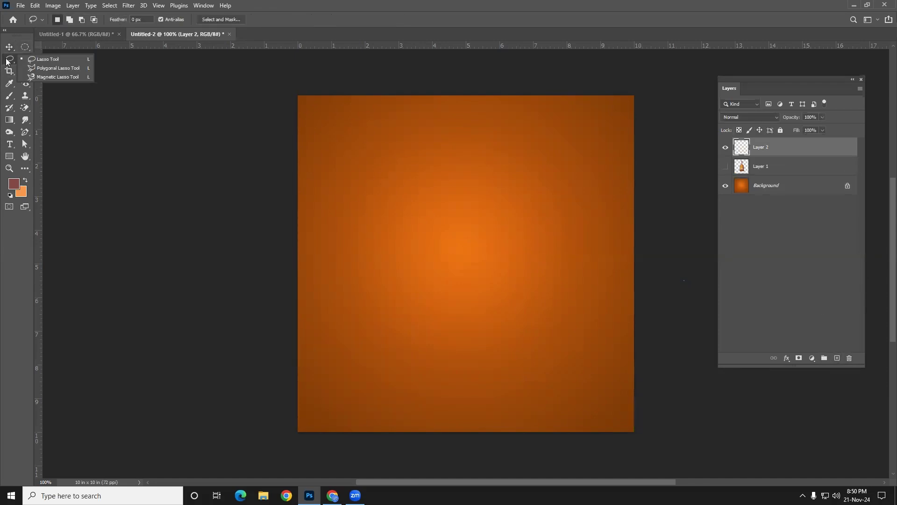
click(57, 68)
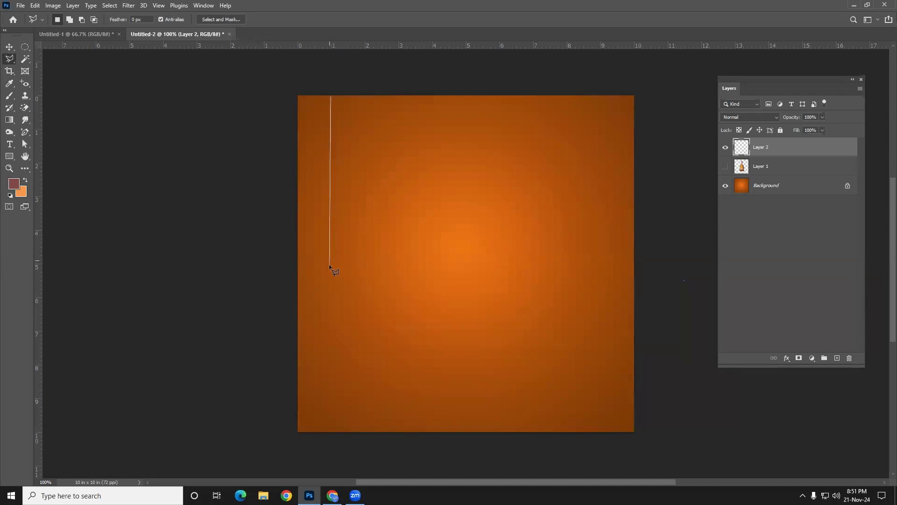
shift+click(332, 276)
shift+click(337, 211)
shift+click(322, 260)
click(313, 254)
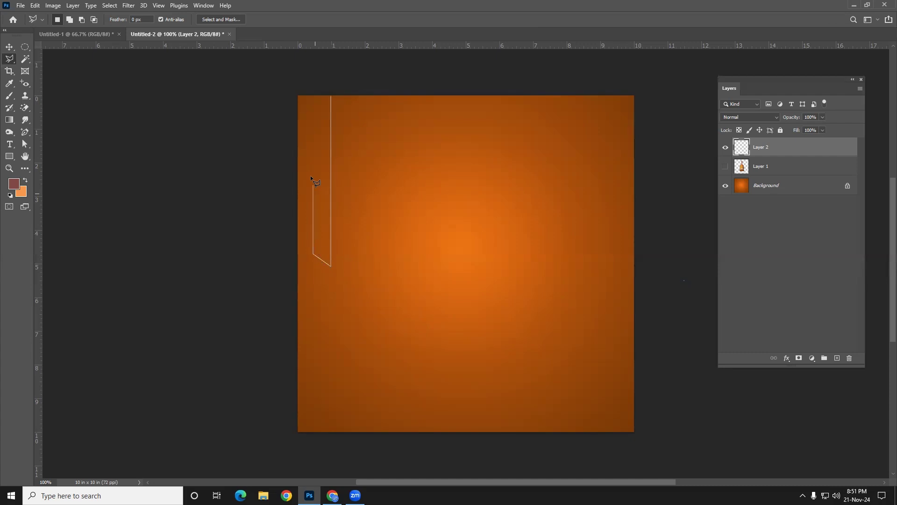
click(330, 96)
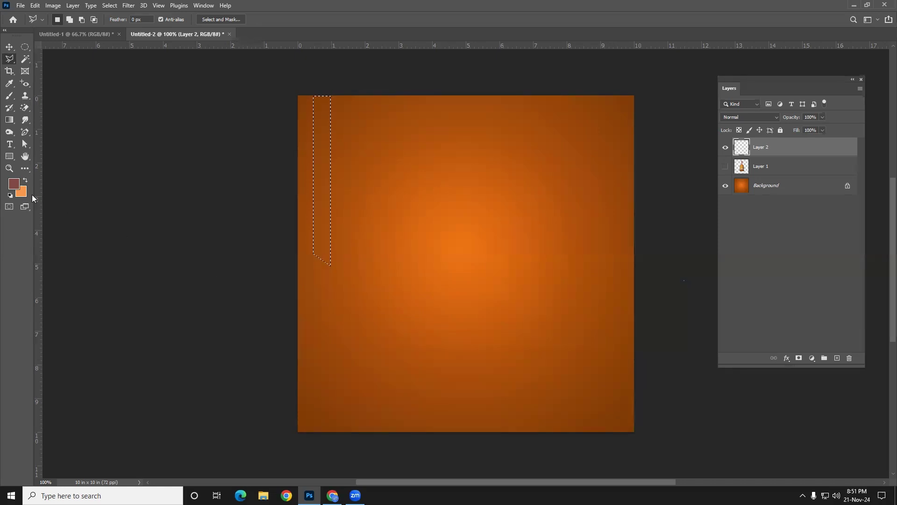
- Fill the slanted strip selection on Layer 2 with the bright orange sampled from the gradient's centre and deselect
click(16, 188)
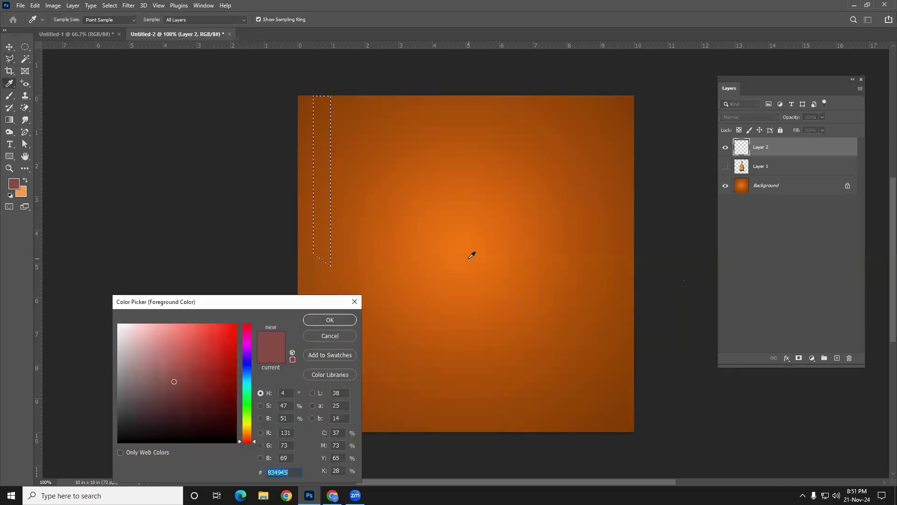
click(472, 252)
click(330, 320)
key(alt+BackSpace)
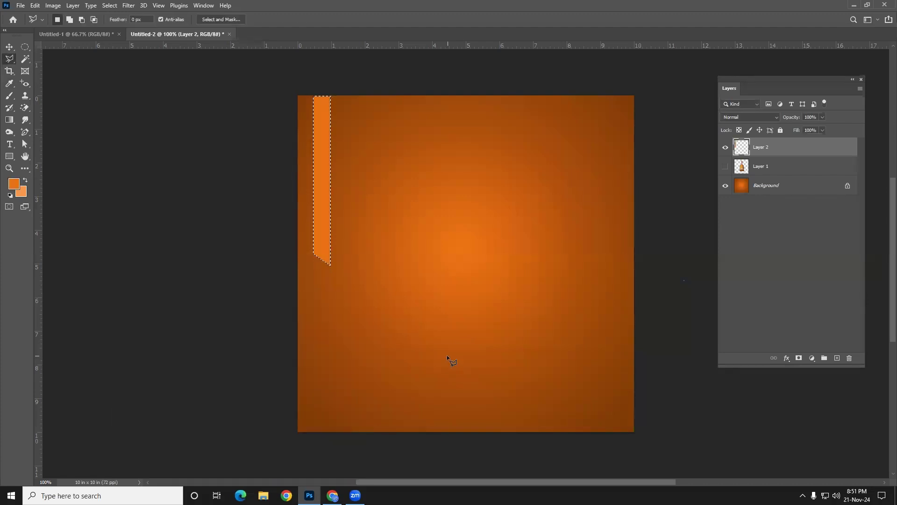
key(ctrl+d)
- Add a new layer and select a narrow rectangle about 0.1 by 5 inches along the orange strip's right edge
scroll(401, 237, up, 1)
scroll(405, 232, up, 5)
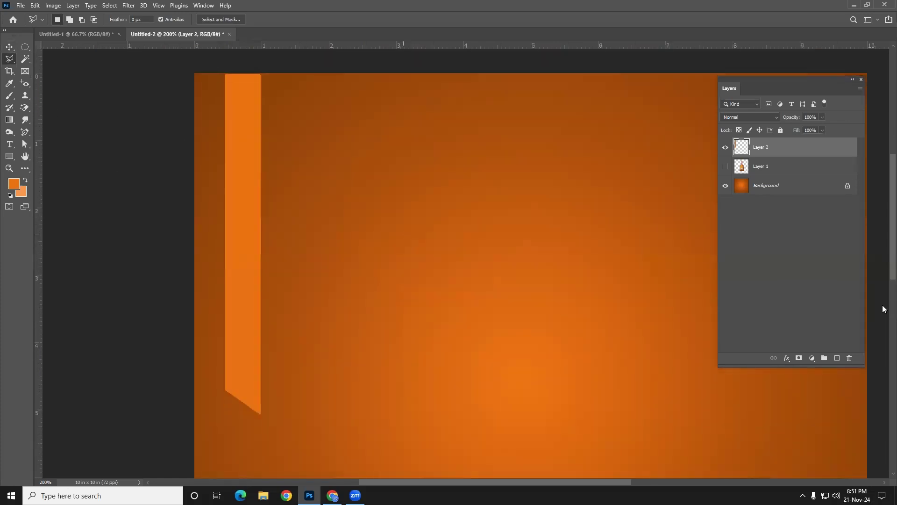
click(837, 359)
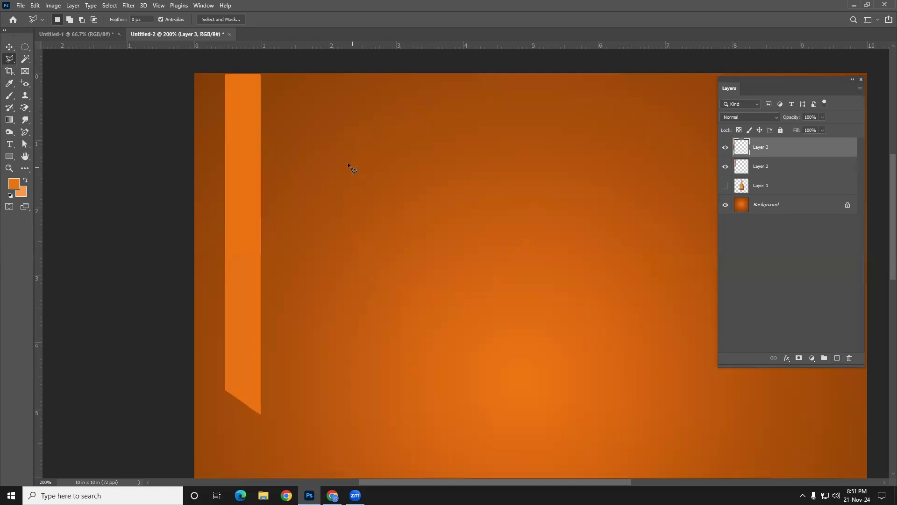
right_click(24, 49)
click(52, 50)
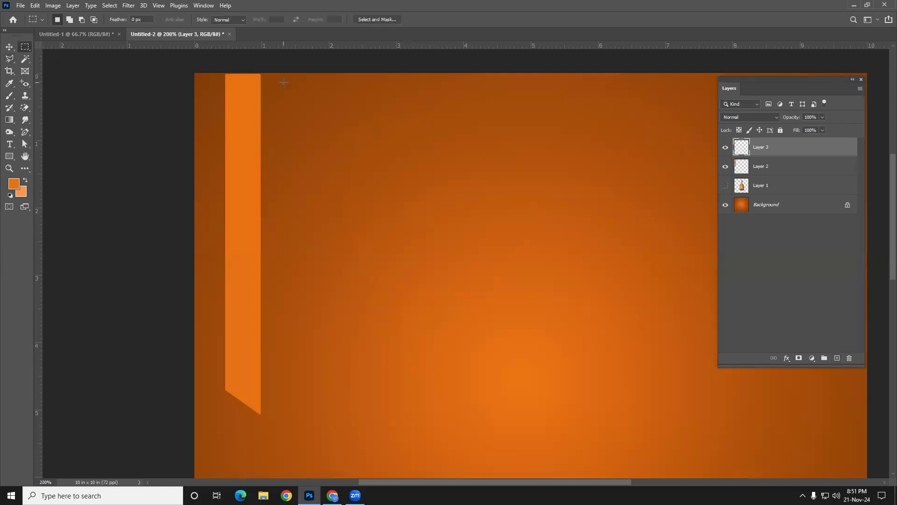
drag(257, 73, 266, 414)
- Set the foreground to dark brown 7c3904, fill the narrow rectangle on the new layer with it and deselect
click(14, 184)
click(312, 204)
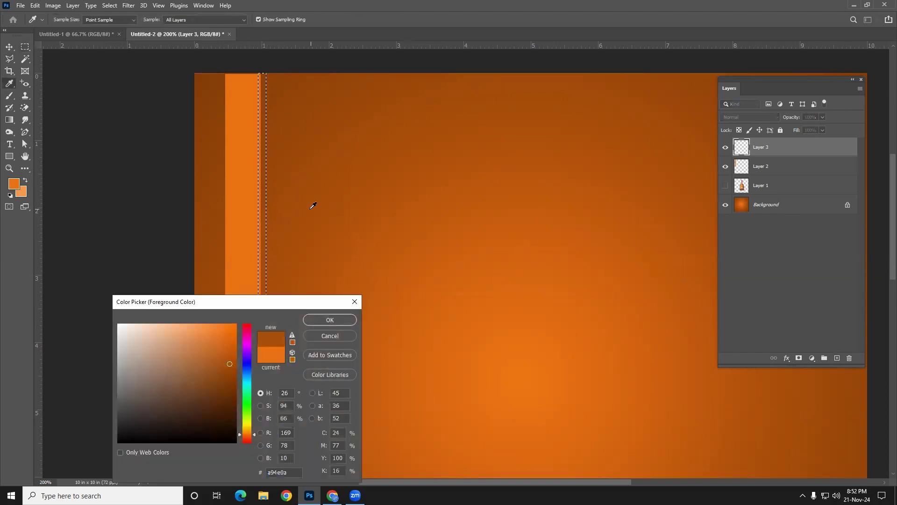
click(330, 322)
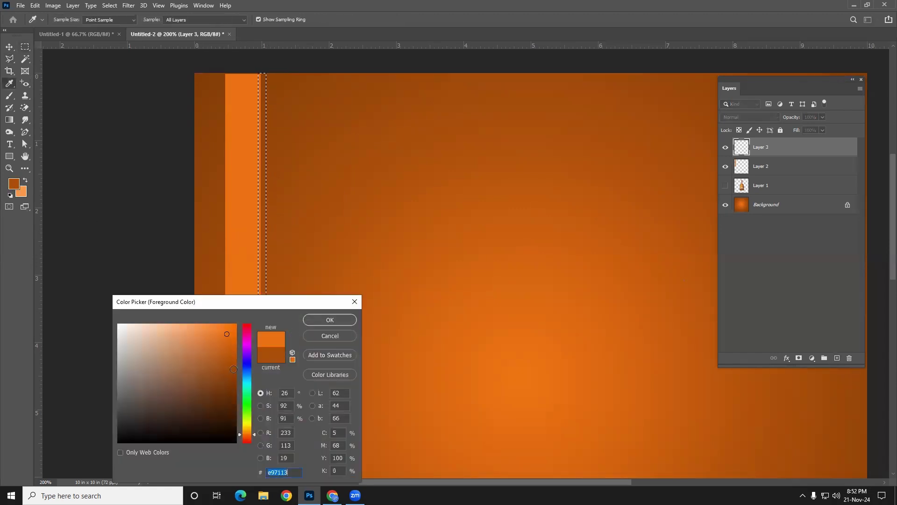
click(233, 364)
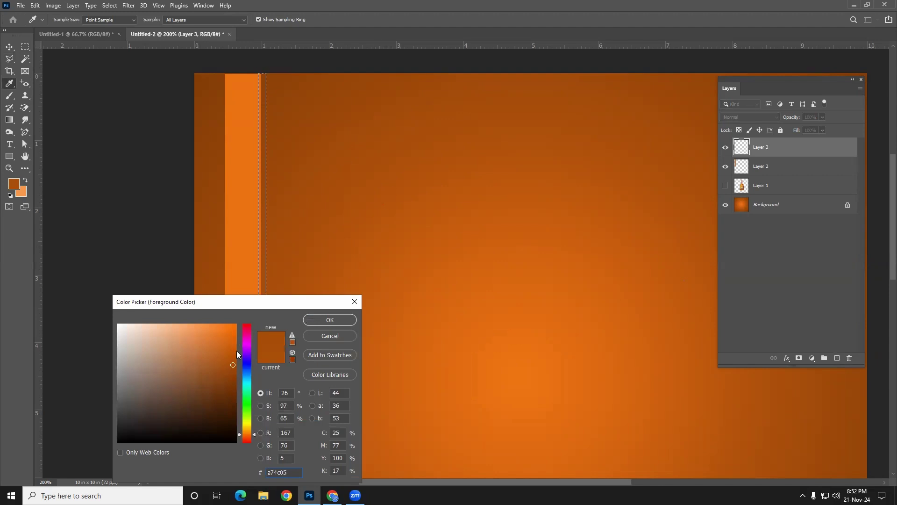
click(234, 370)
click(337, 321)
key(m)
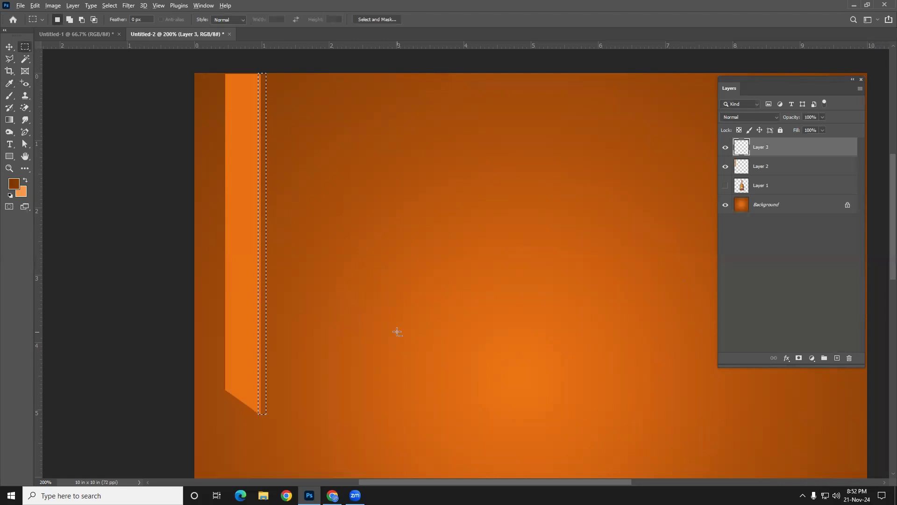
key(alt+BackSpace)
key(ctrl+d)
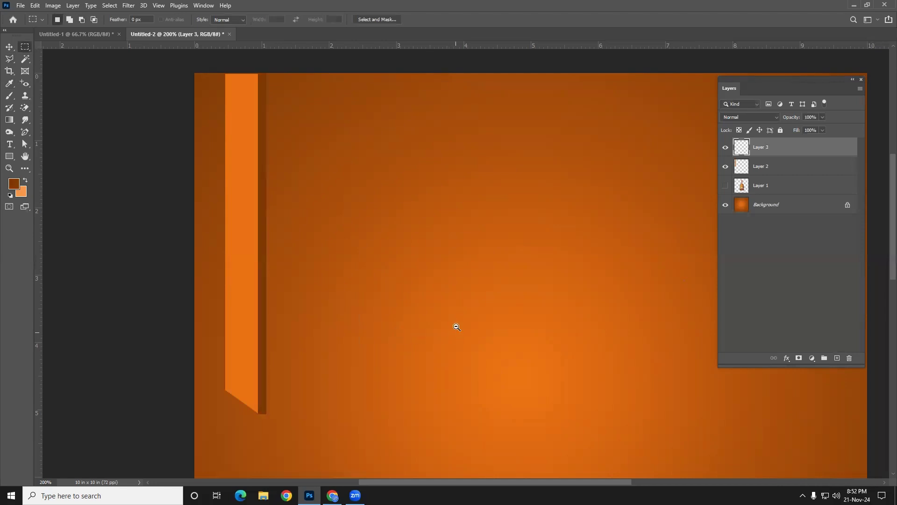
- Reorder Layer 3 beneath Layer 2 so the brown strip sits behind the orange one
scroll(457, 327, down, 1)
scroll(490, 301, up, 1)
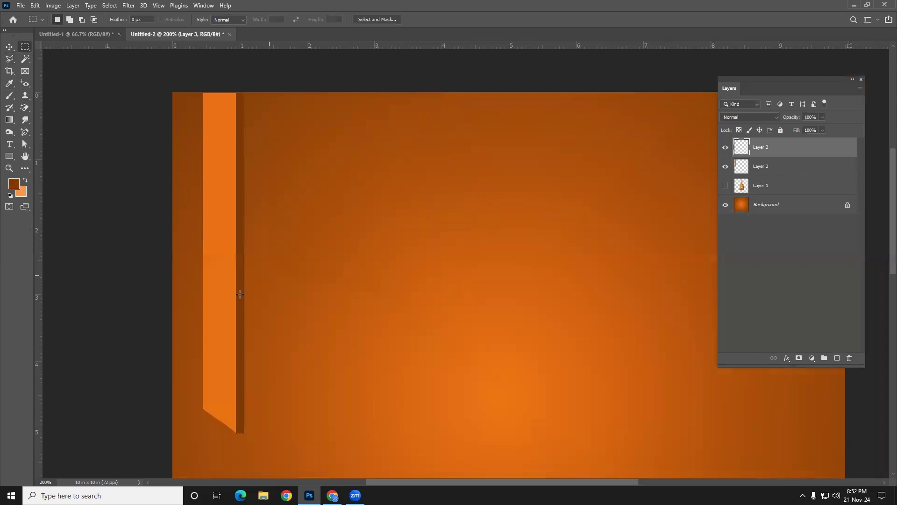
drag(776, 150, 777, 177)
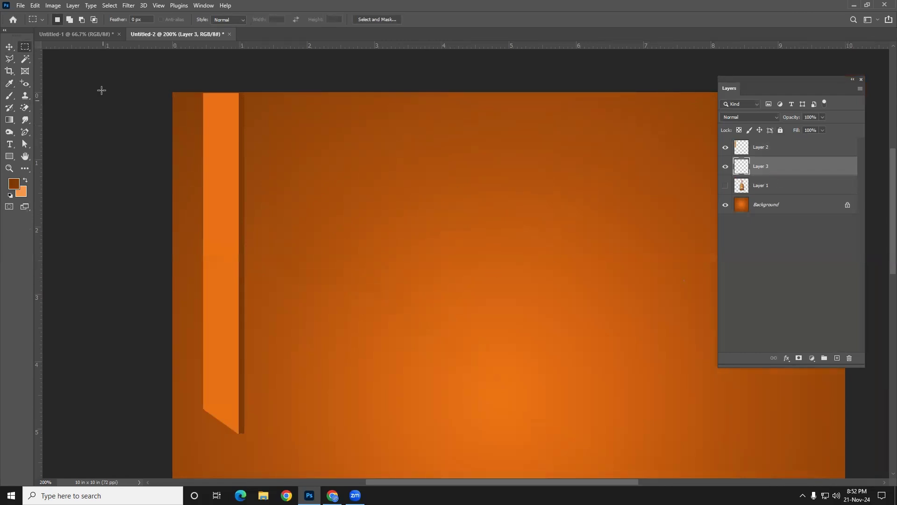
- Move the brown strip slightly outward so its full width shows flush against the orange strip's right edge
click(10, 48)
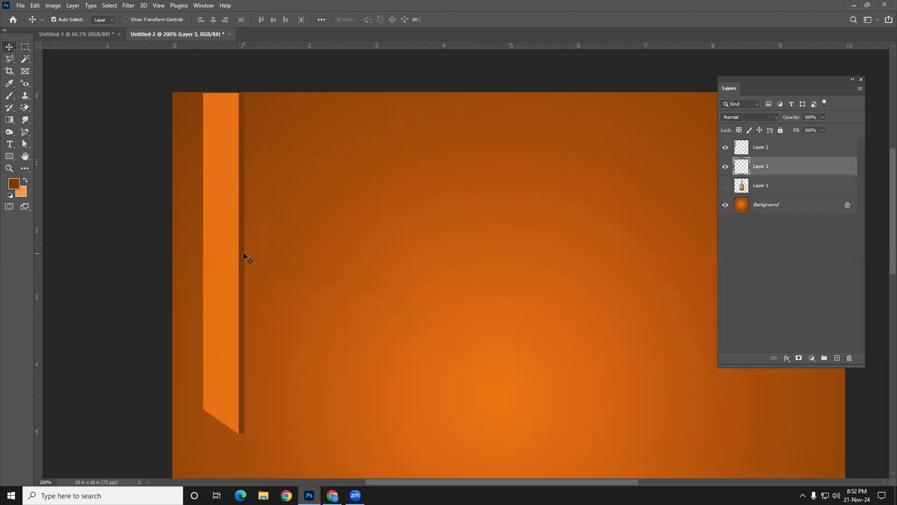
scroll(257, 416, up, 1)
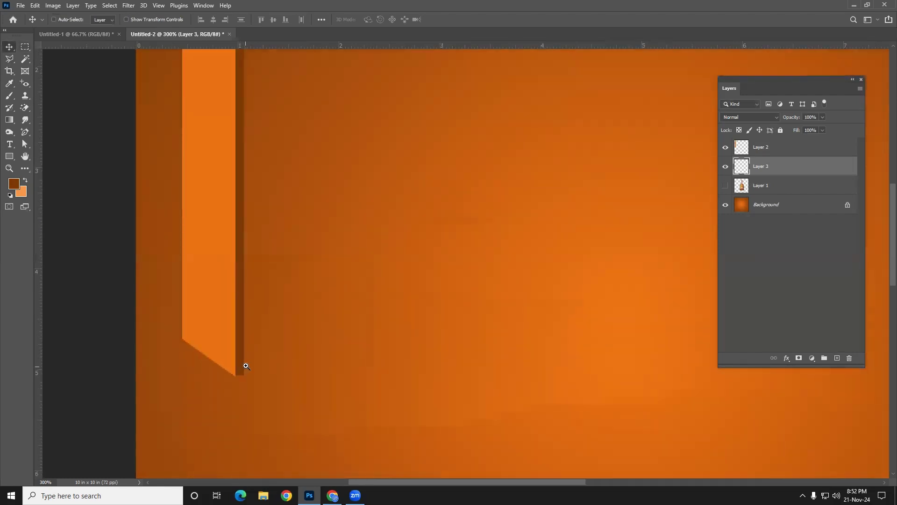
scroll(246, 366, up, 1)
key(Down)
drag(243, 322, 245, 322)
scroll(245, 322, up, 5)
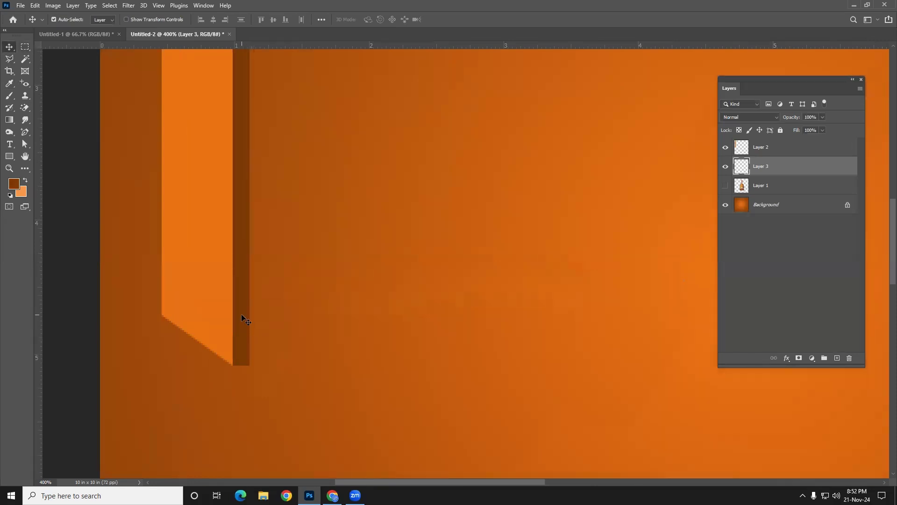
scroll(248, 318, up, 6)
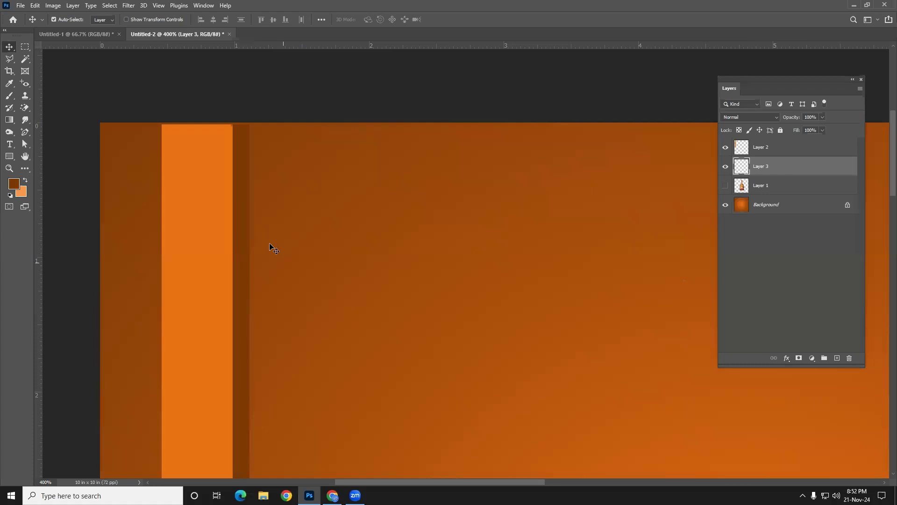
scroll(346, 266, down, 1)
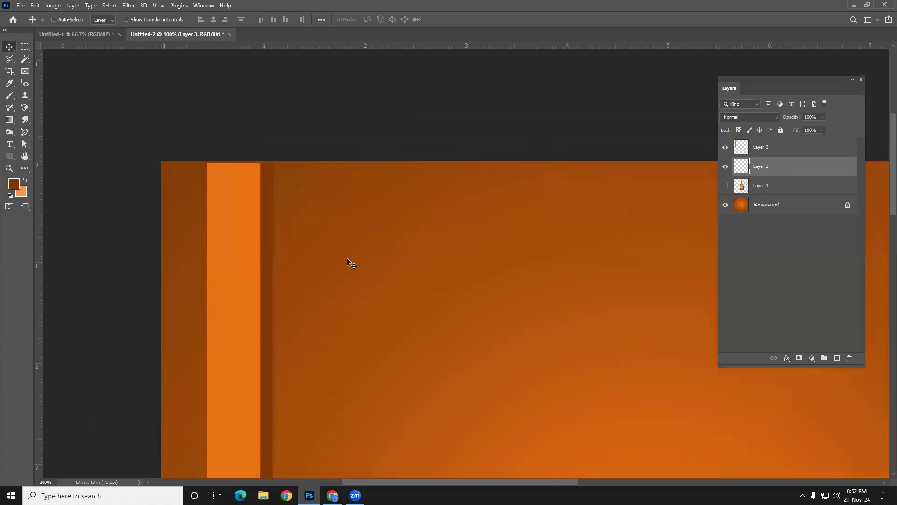
scroll(349, 248, down, 2)
scroll(309, 292, down, 2)
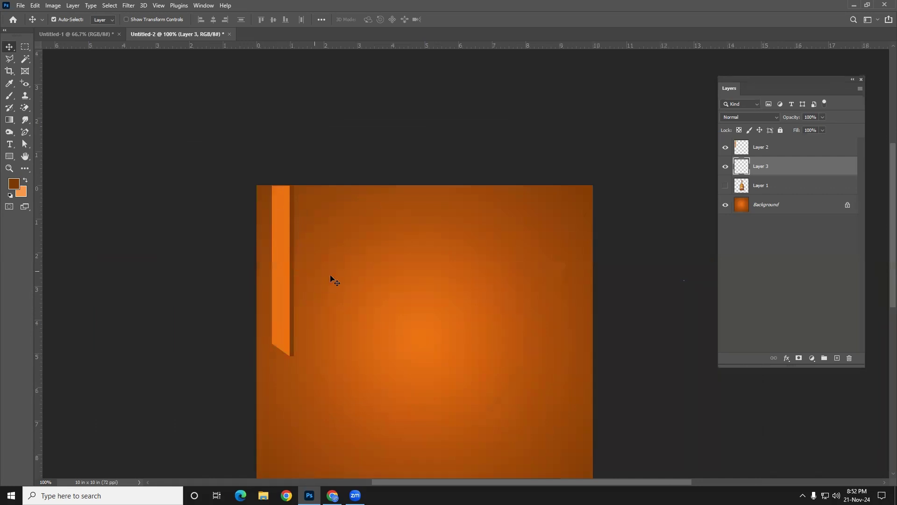
scroll(362, 316, up, 3)
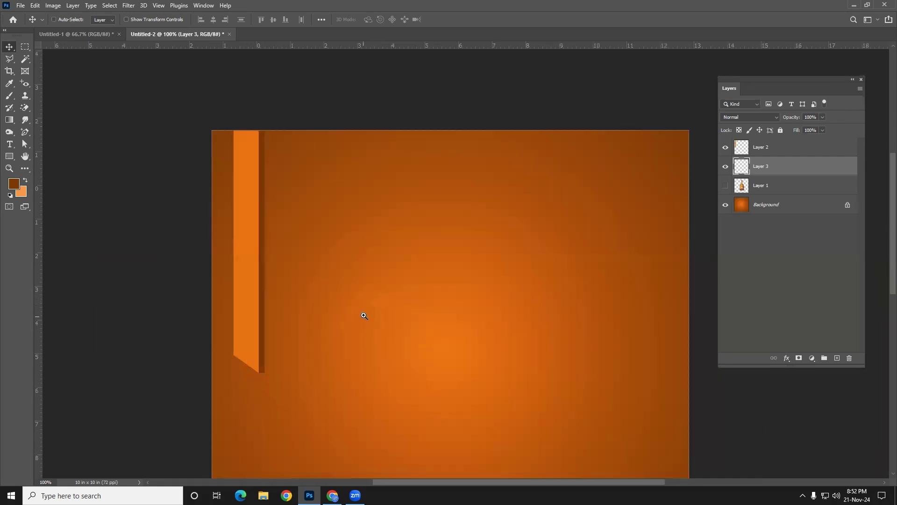
- Load the orange strip on Layer 2 as a selection, refill it with reddish orange f65f0d and deselect
click(200, 242)
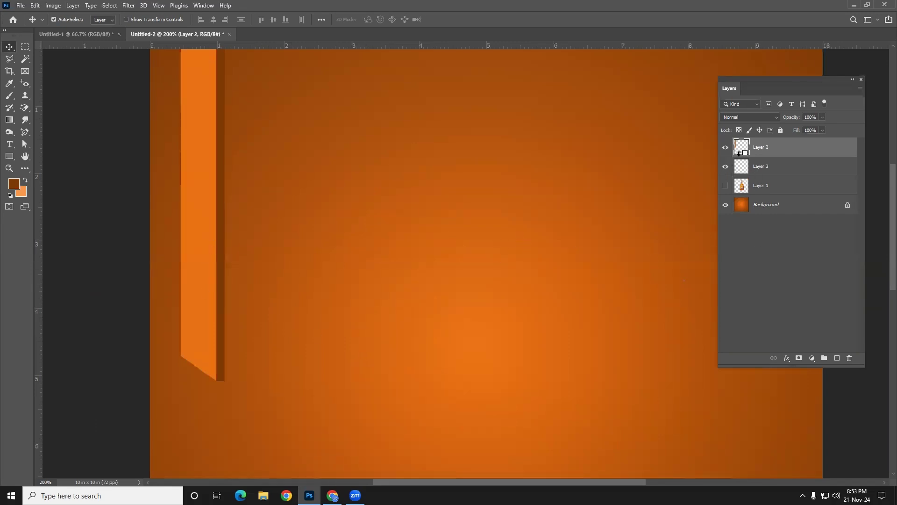
ctrl+click(742, 149)
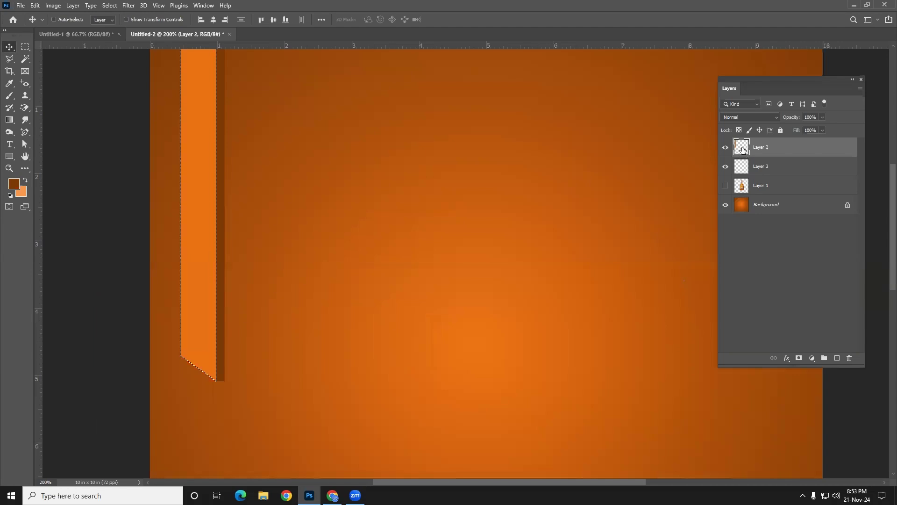
click(14, 184)
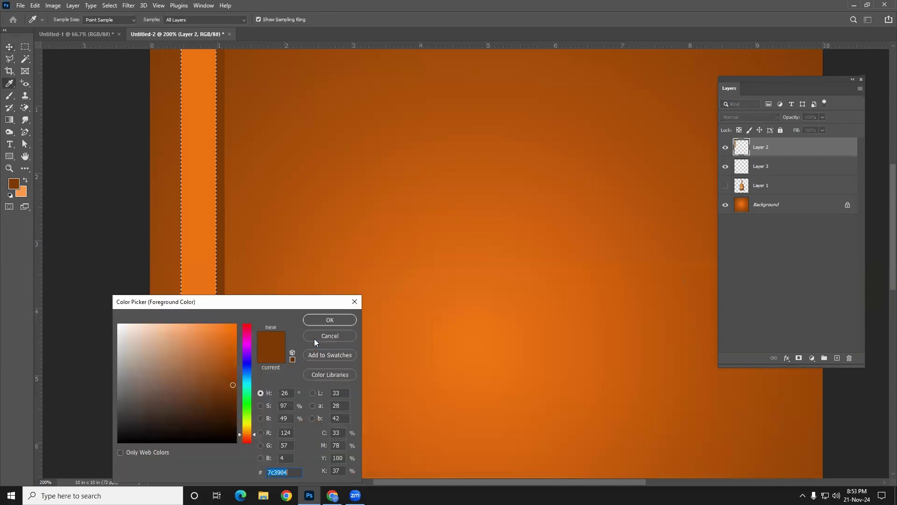
click(433, 377)
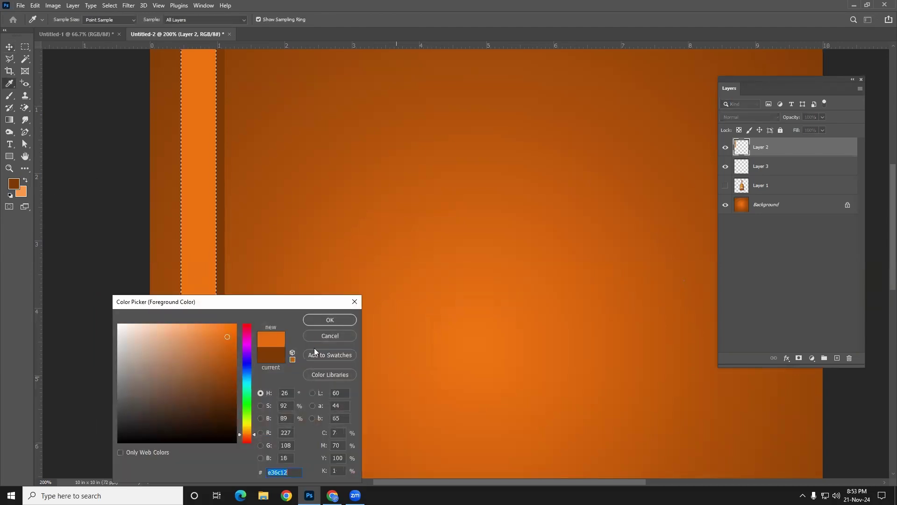
click(254, 436)
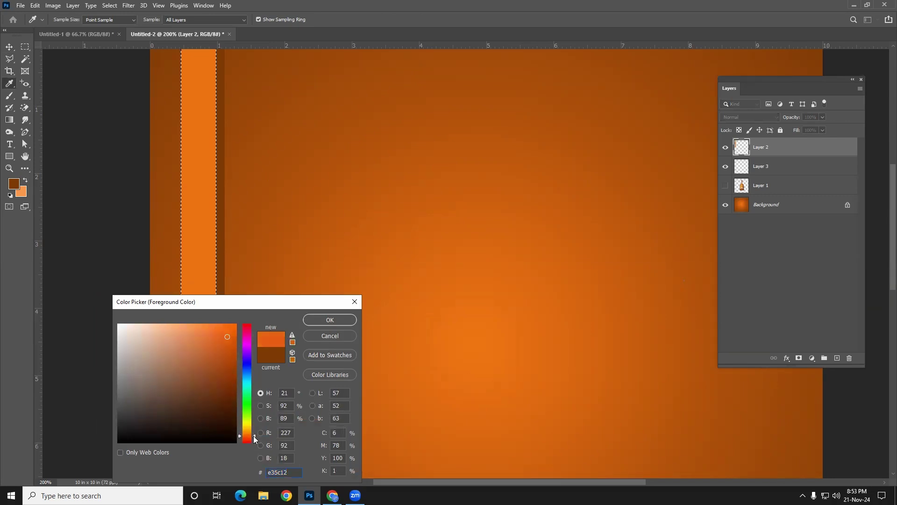
click(230, 328)
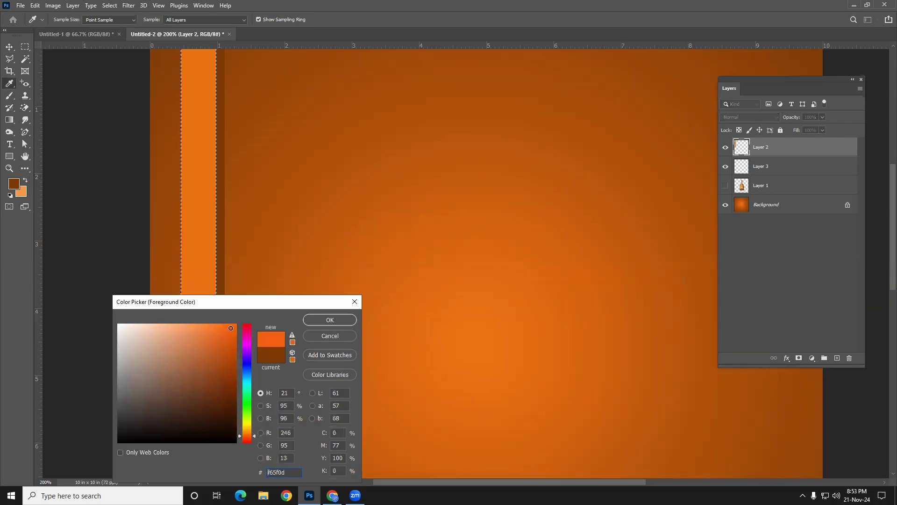
click(329, 320)
key(alt+BackSpace)
key(ctrl)
key(ctrl+d)
- Show the bottle layer to compare the strip's colour with the bottle and background
ctrl+alt+click(324, 329)
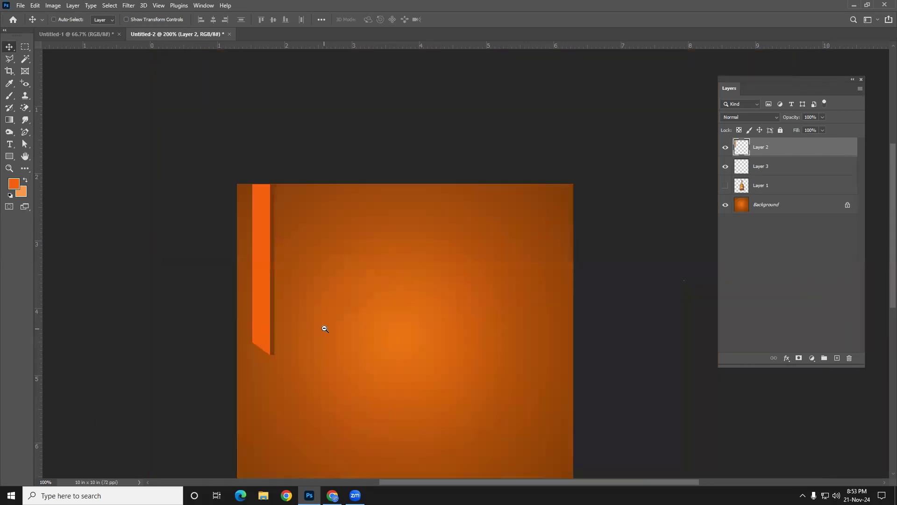
ctrl+alt+click(325, 329)
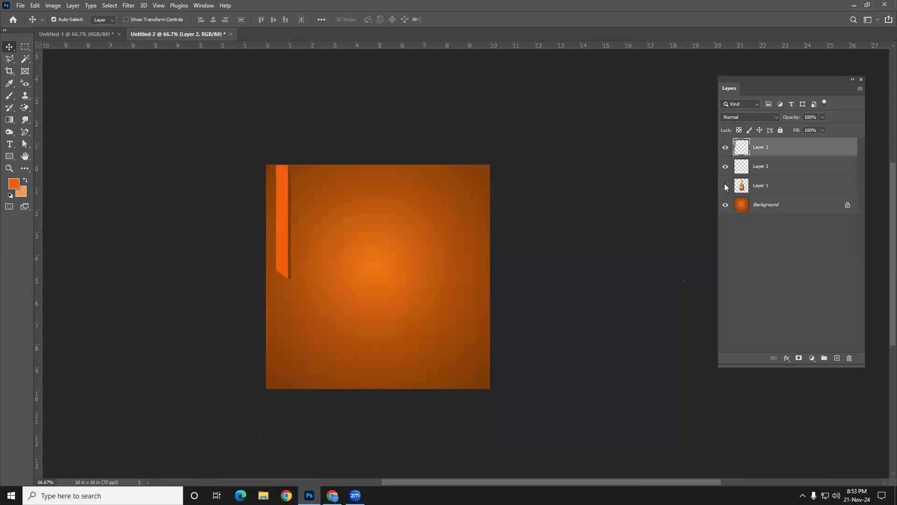
click(725, 186)
ctrl+click(368, 270)
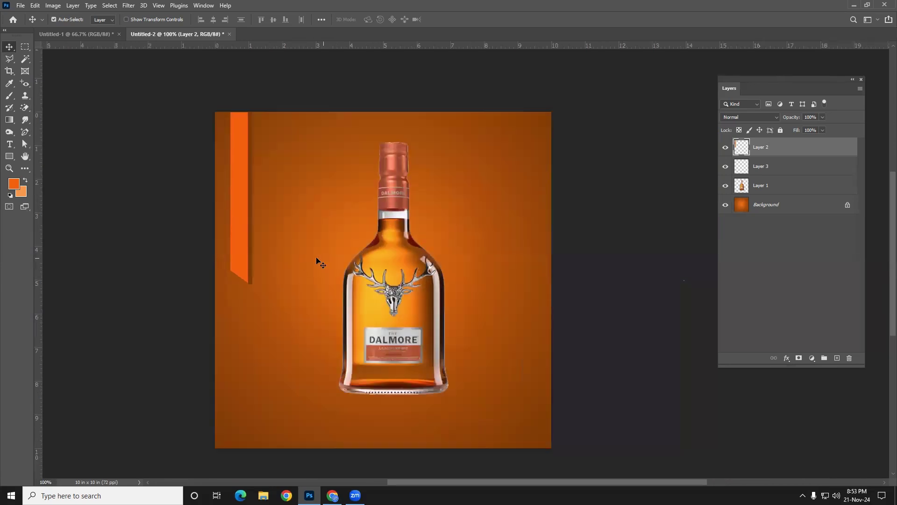
scroll(299, 245, up, 1)
ctrl+click(740, 153)
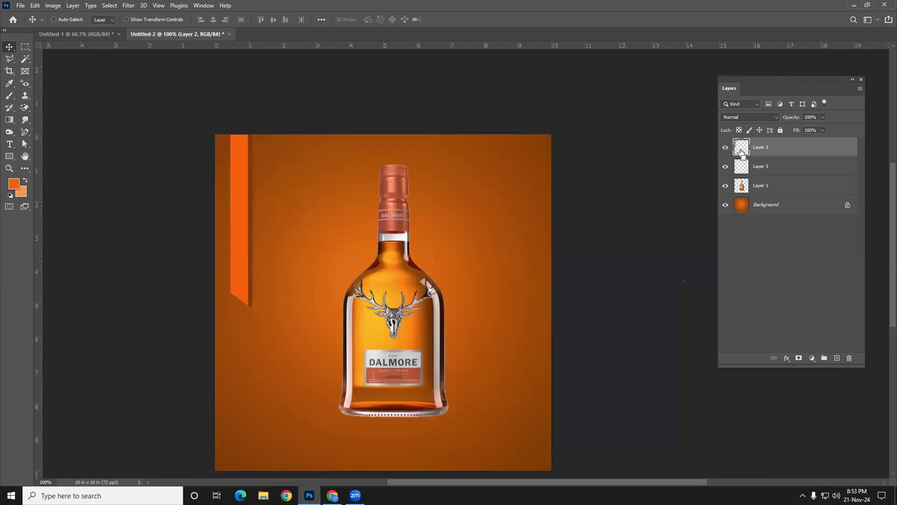
click(14, 185)
click(382, 293)
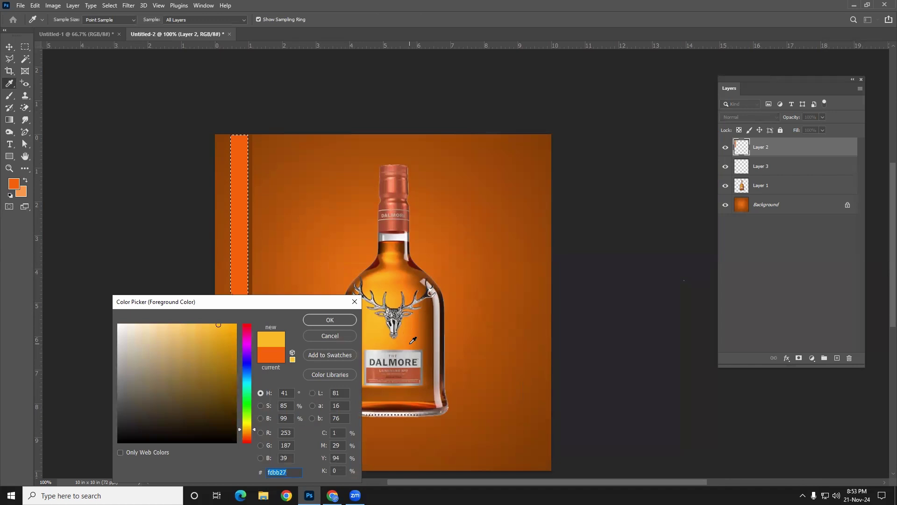
click(434, 405)
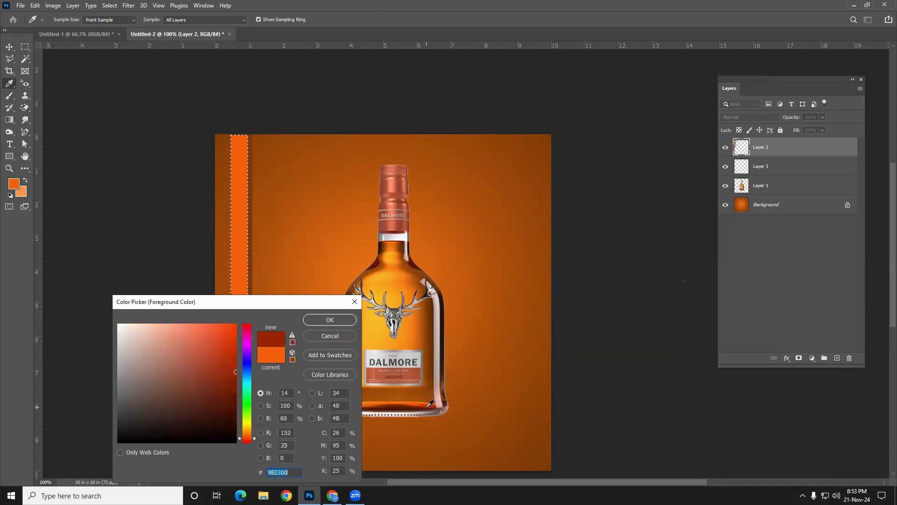
click(432, 403)
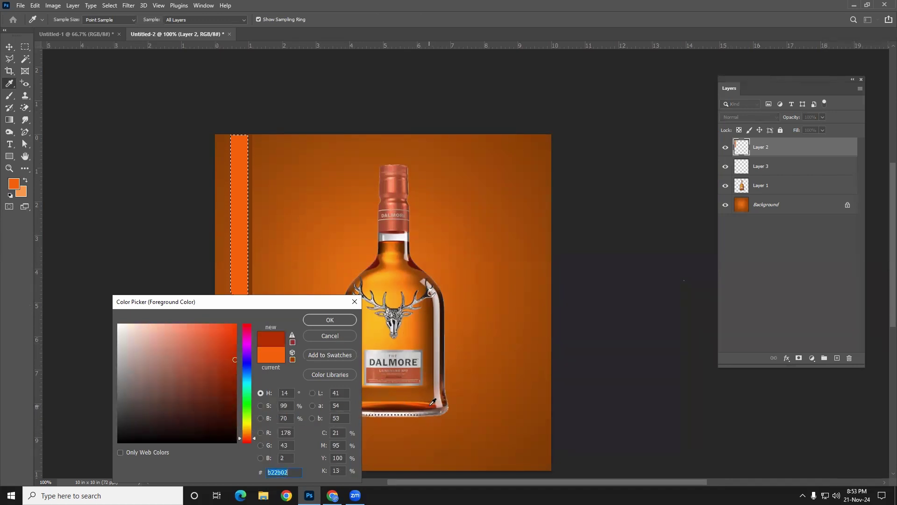
click(393, 184)
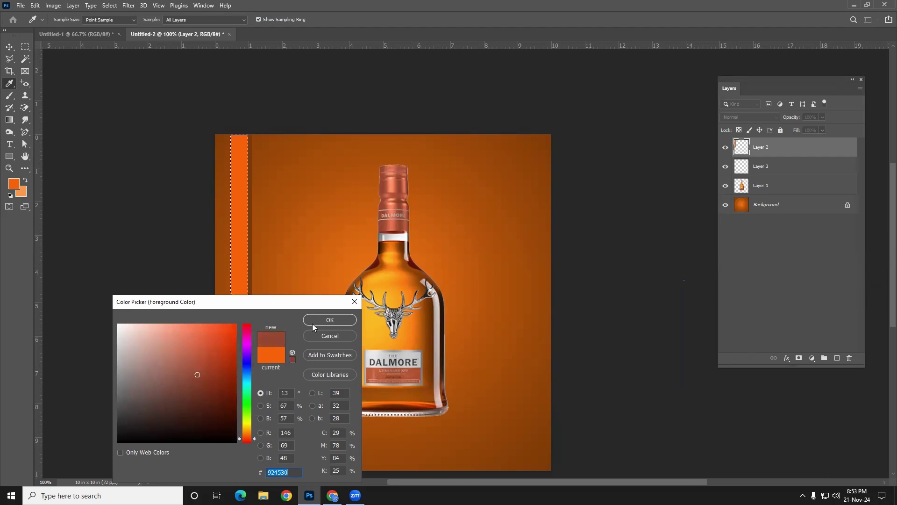
key(v)
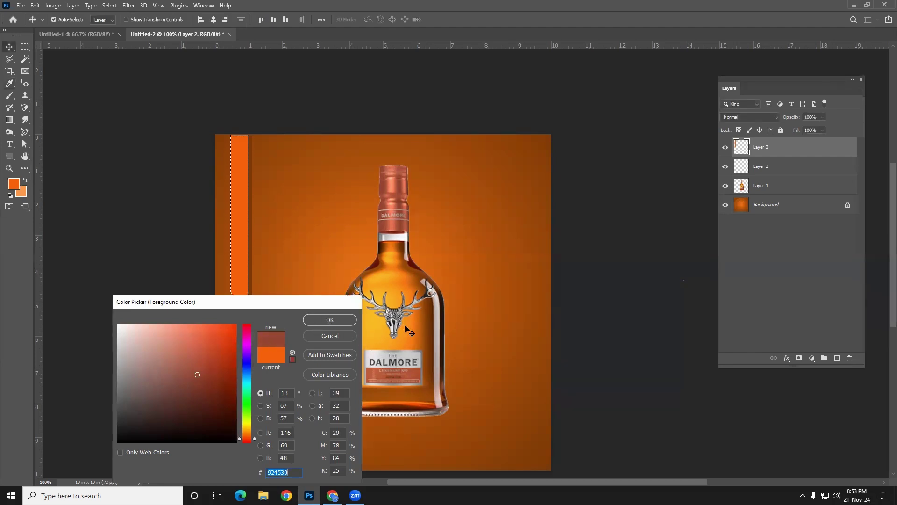
click(354, 301)
key(ctrl+z)
key(ctrl+z)
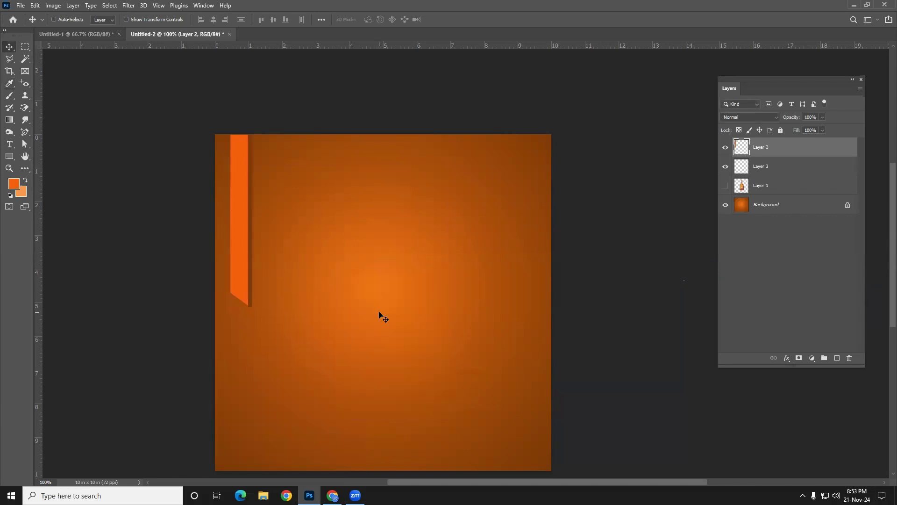
- Restore the Layer 2 strip's earlier lighter orange fill and deselect it
key(ctrl+shift+d)
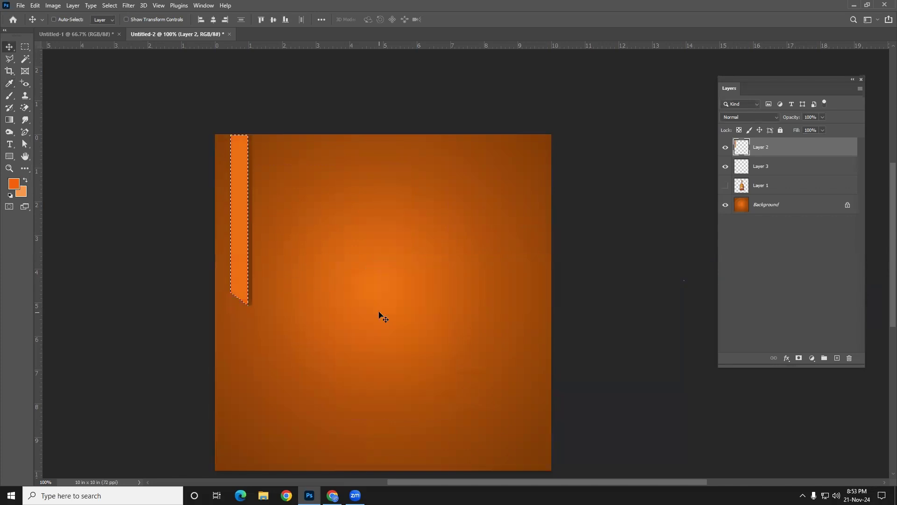
key(ctrl)
key(ctrl+d)
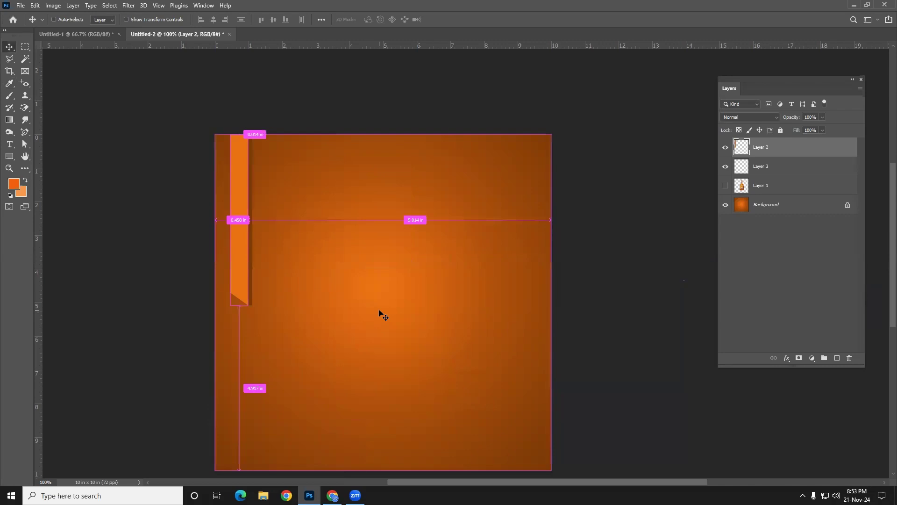
- Try moving the orange strip alone toward the middle of the canvas, and undo the move
scroll(380, 304, up, 1)
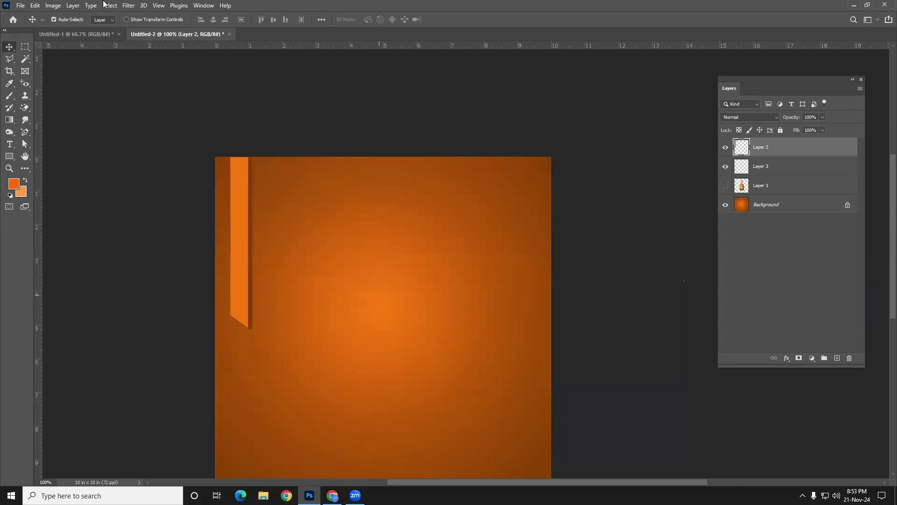
scroll(391, 298, up, 1)
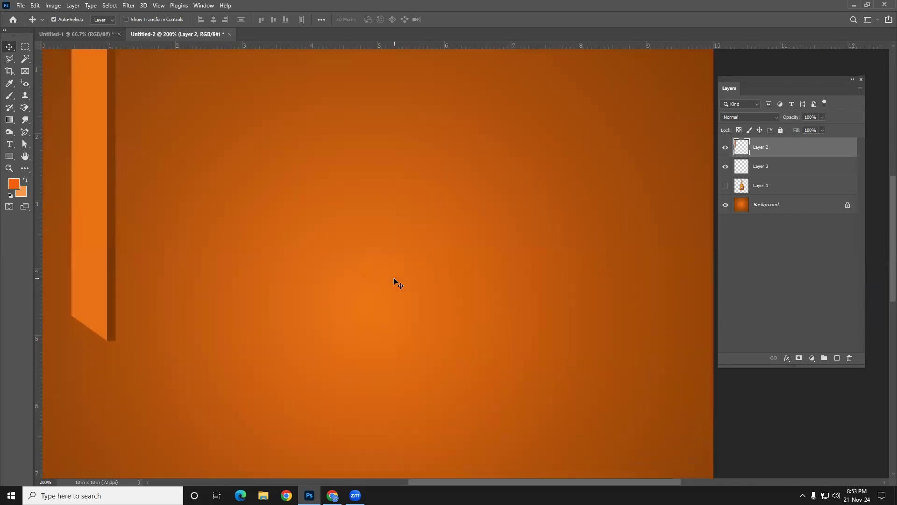
scroll(346, 290, down, 1)
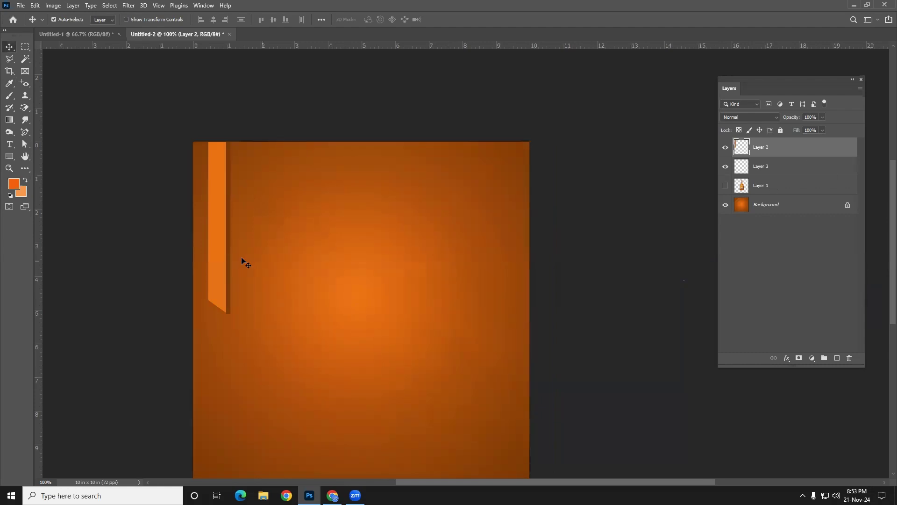
drag(217, 239, 346, 266)
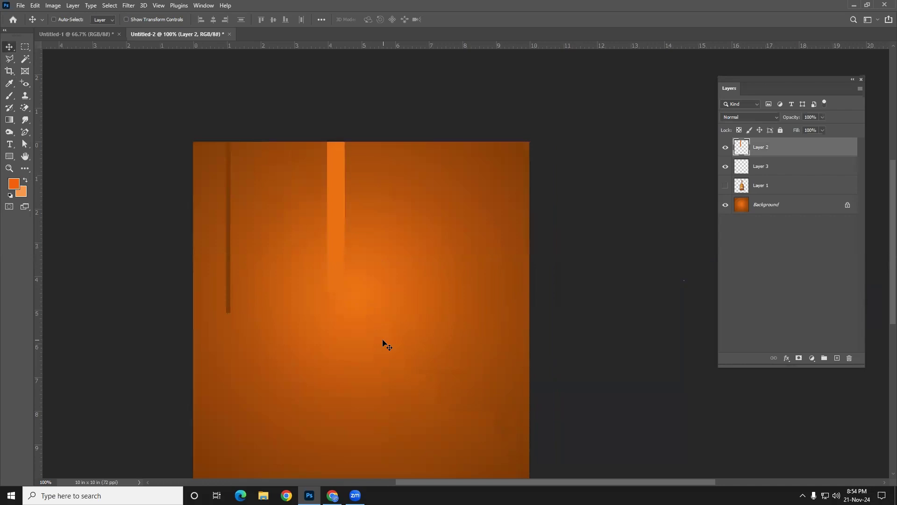
key(ctrl+z)
key(ctrl+z)
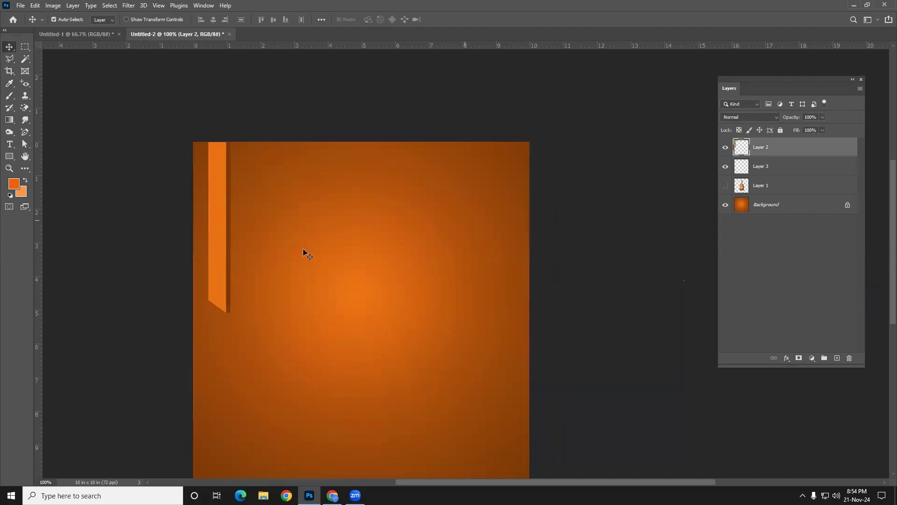
- Merge Layer 2 and Layer 3 so the orange strip and its brown edge form one layer
key(ctrl)
ctrl+click(765, 169)
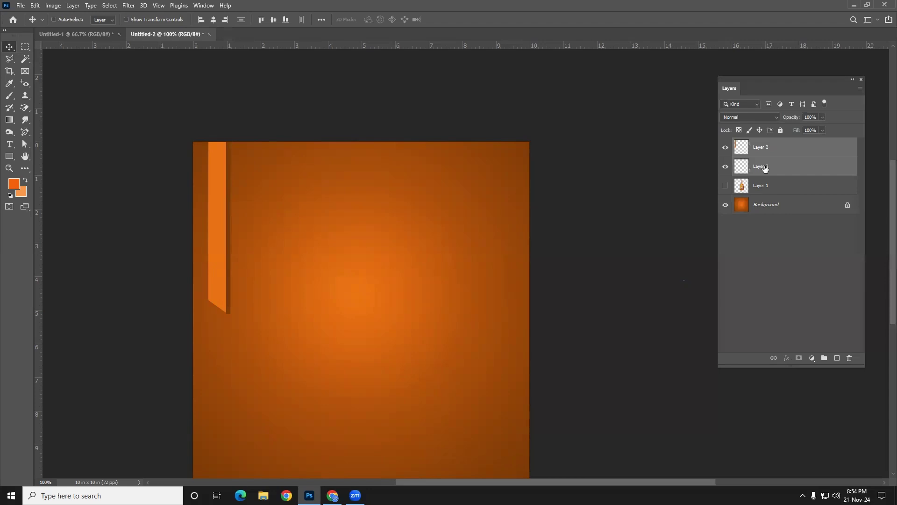
right_click(770, 158)
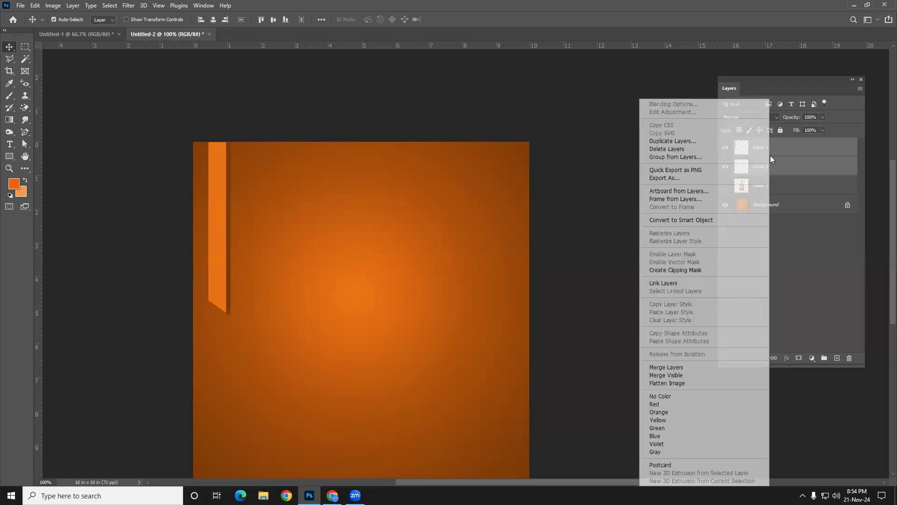
click(677, 372)
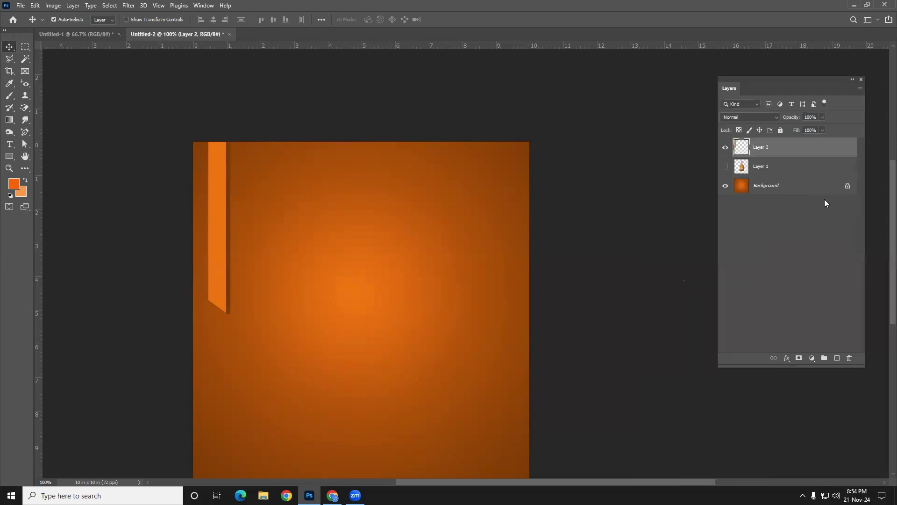
- Shift the merged strip slightly and duplicate it twice toward the right, raising each copy so the three strips step progressively shorter
drag(214, 244, 226, 193)
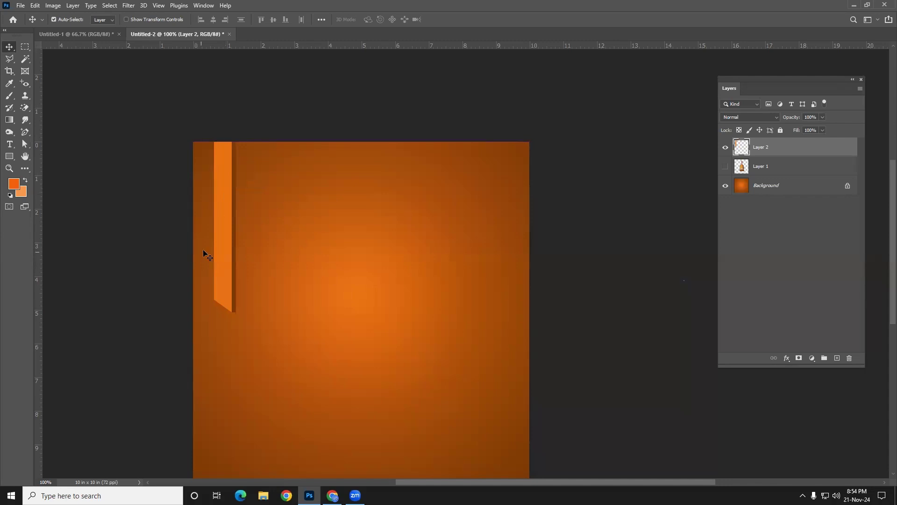
scroll(252, 309, up, 1)
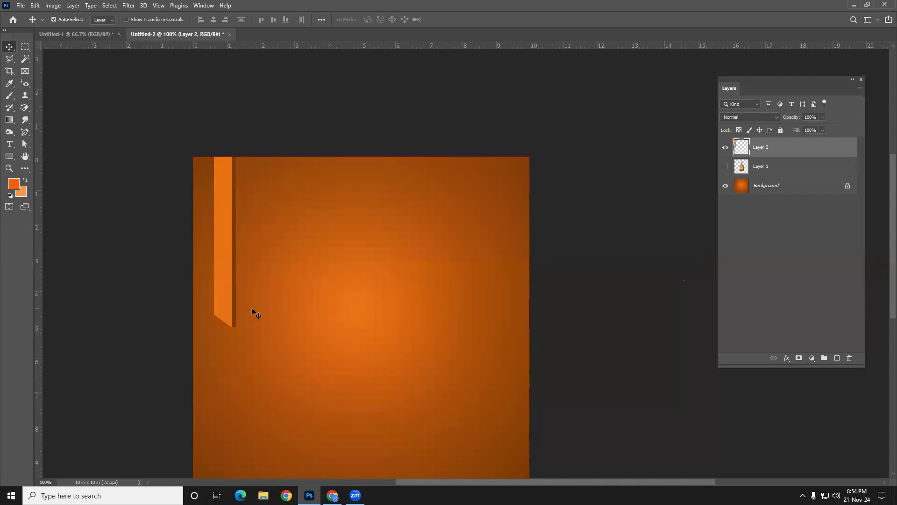
drag(231, 294, 296, 192)
scroll(229, 281, down, 1)
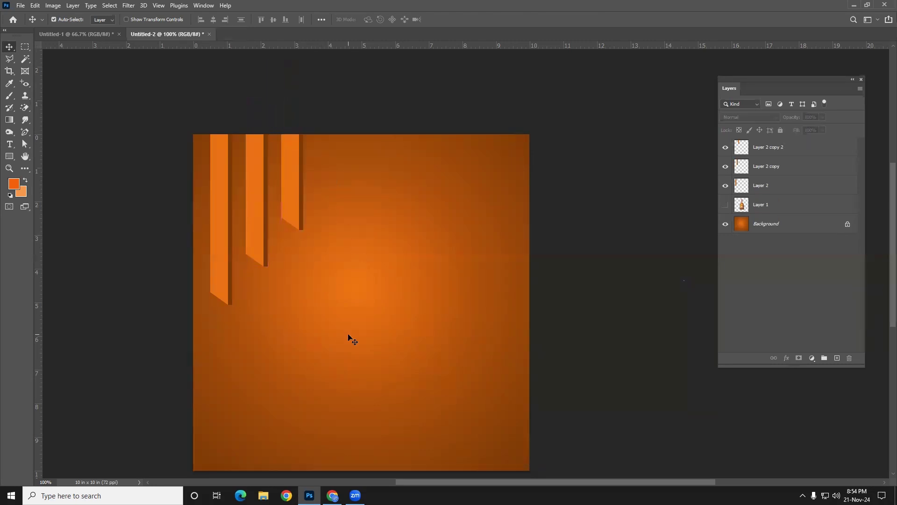
- Select the three strip layers and duplicate them together across to the right side of the canvas
scroll(348, 335, right, 4)
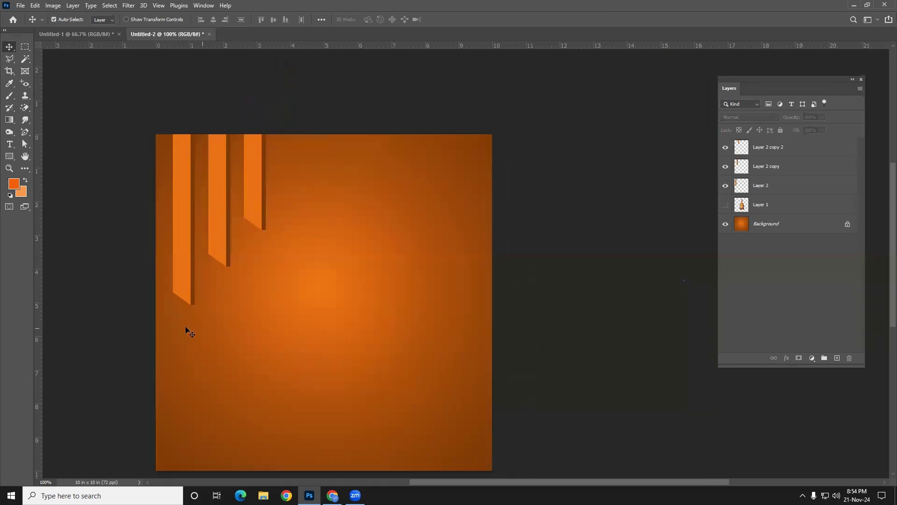
drag(158, 326, 295, 178)
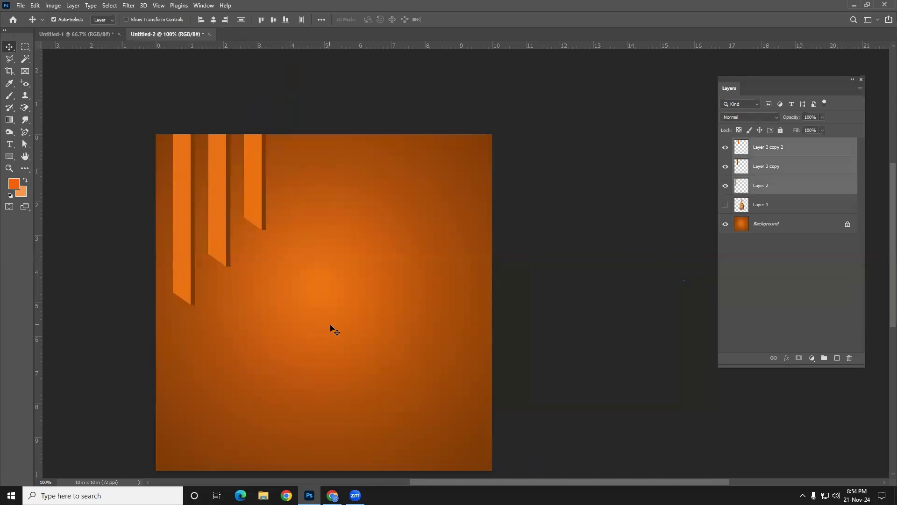
click(514, 330)
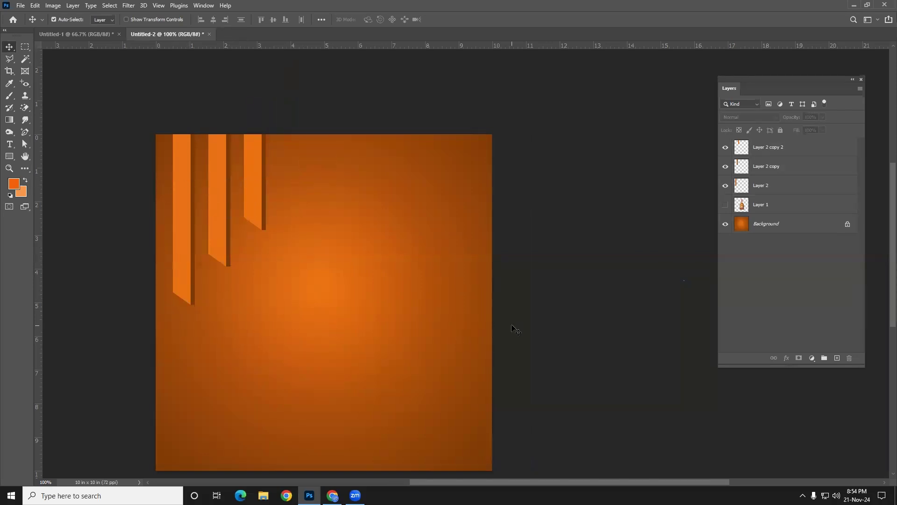
click(771, 148)
ctrl+click(773, 167)
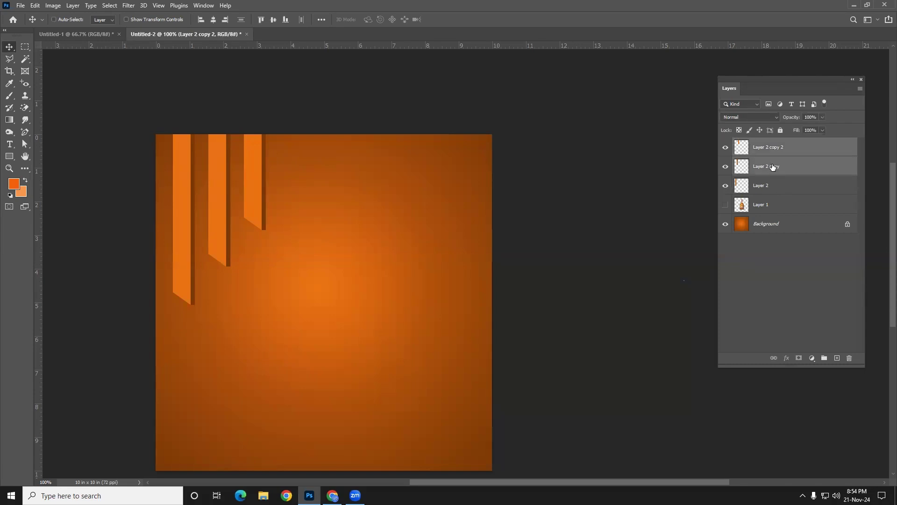
ctrl+click(773, 186)
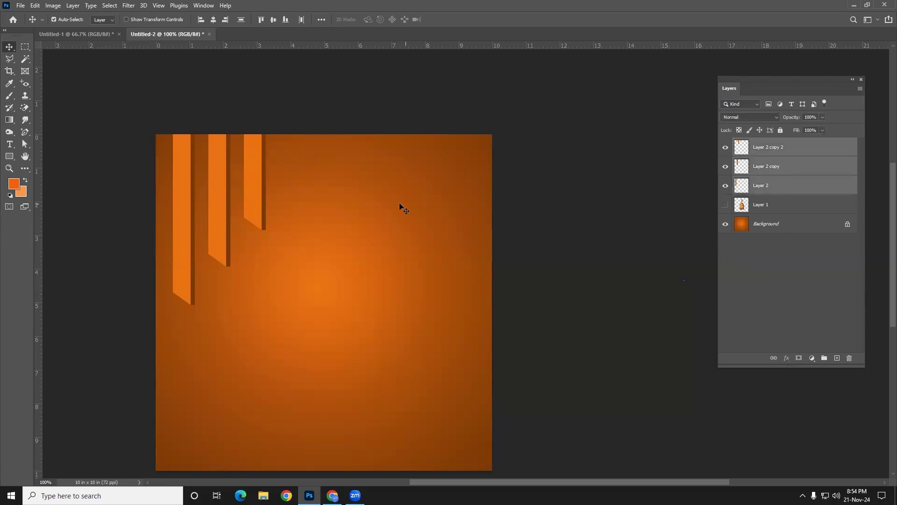
drag(256, 206, 465, 200)
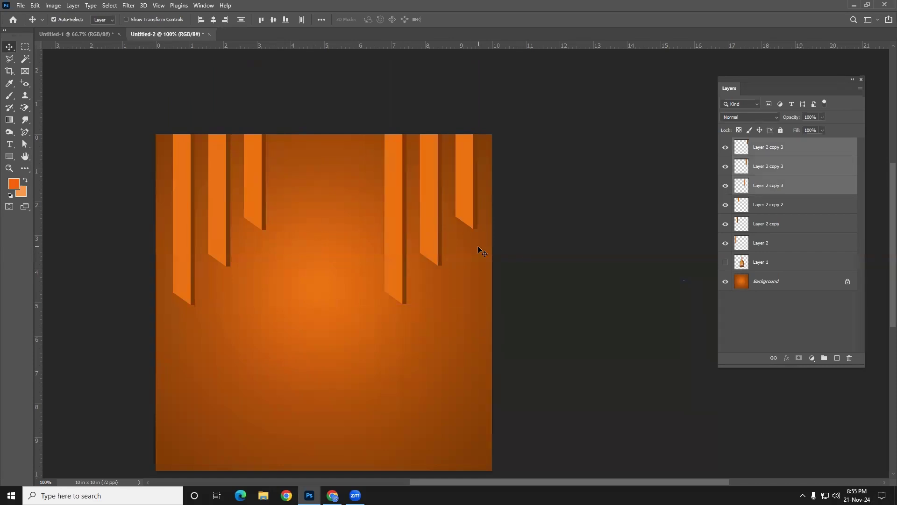
- Flip the three right-hand strip copies horizontally as a group, and delete them
click(126, 20)
right_click(432, 209)
key(Escape)
click(128, 21)
key(ctrl)
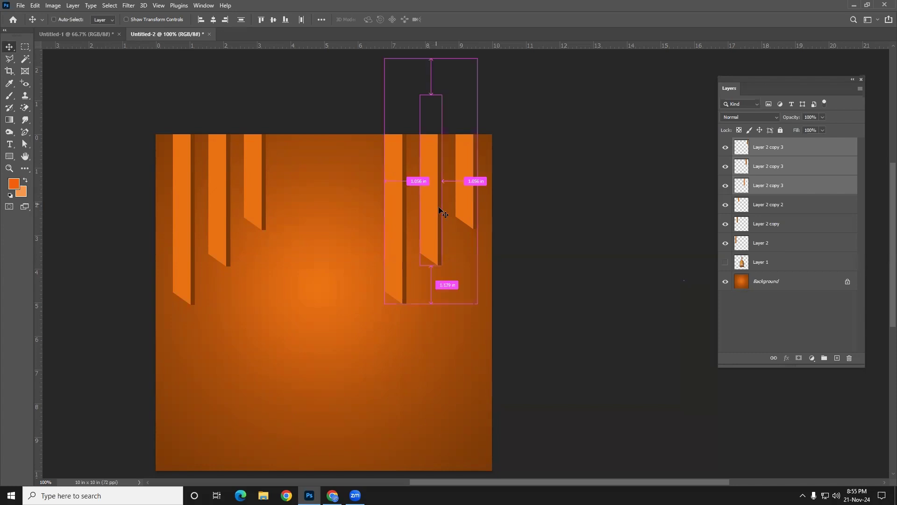
key(ctrl+t)
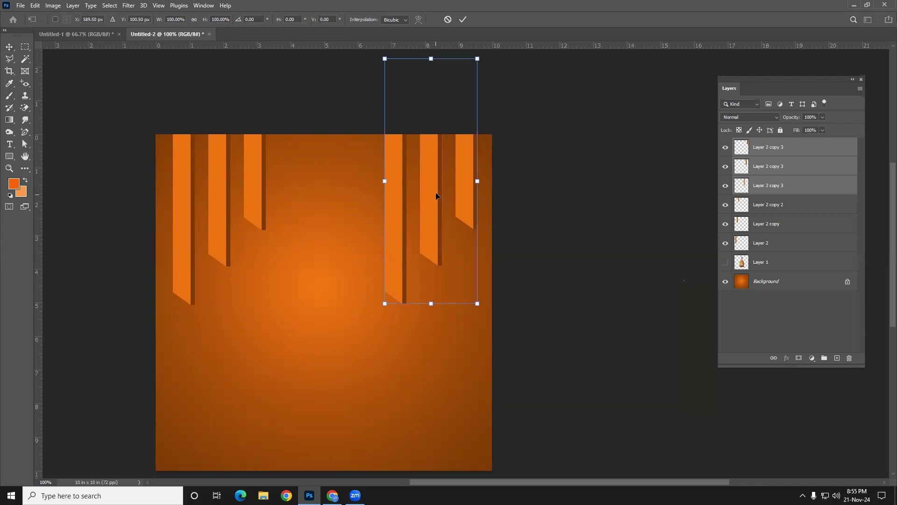
right_click(436, 193)
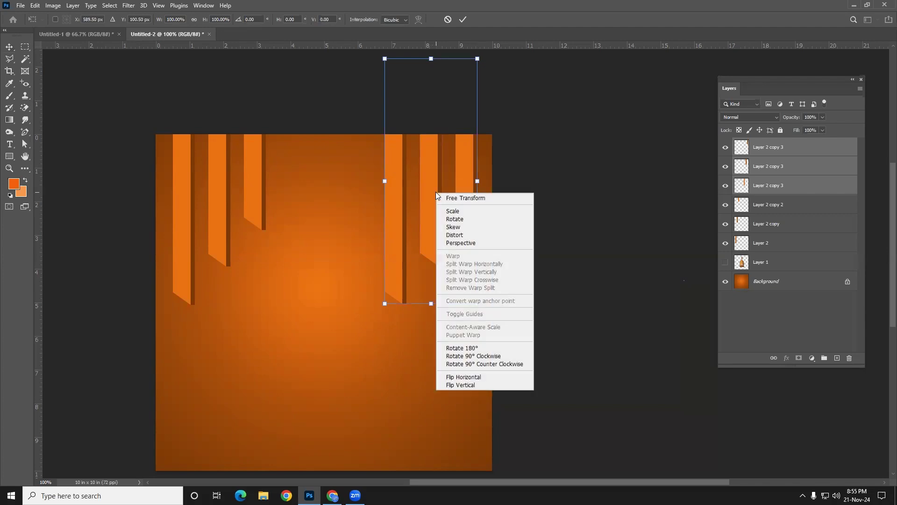
click(460, 376)
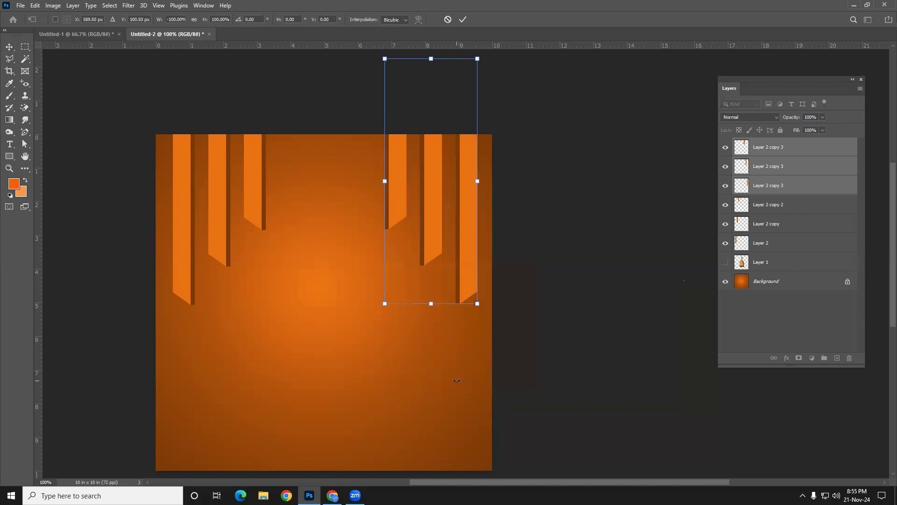
key(Return)
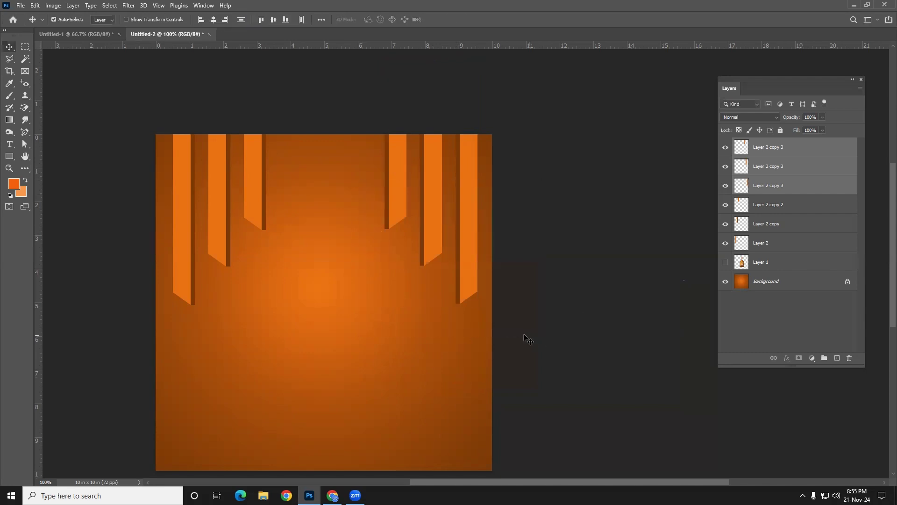
key(Delete)
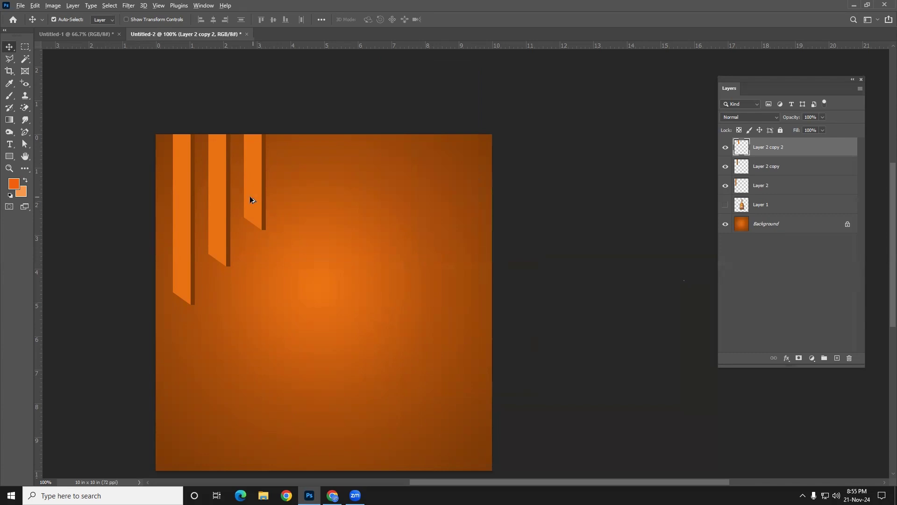
- Duplicate the short, medium and long strips individually onto the right half, ordered from shortest near the centre to longest near the edge
drag(253, 198, 357, 202)
drag(355, 200, 351, 200)
drag(223, 219, 407, 222)
drag(193, 250, 455, 246)
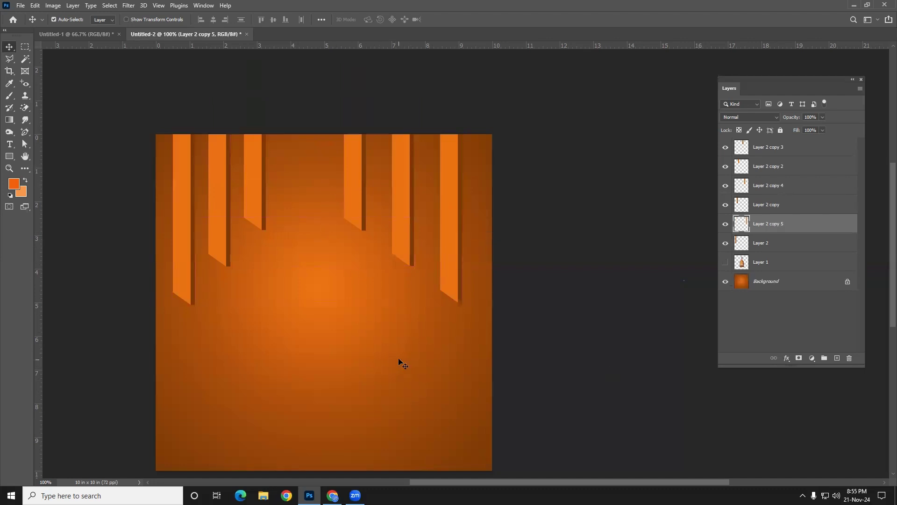
- Select all six strip layers, try aligning their vertical centres, and undo the alignment
drag(138, 359, 487, 138)
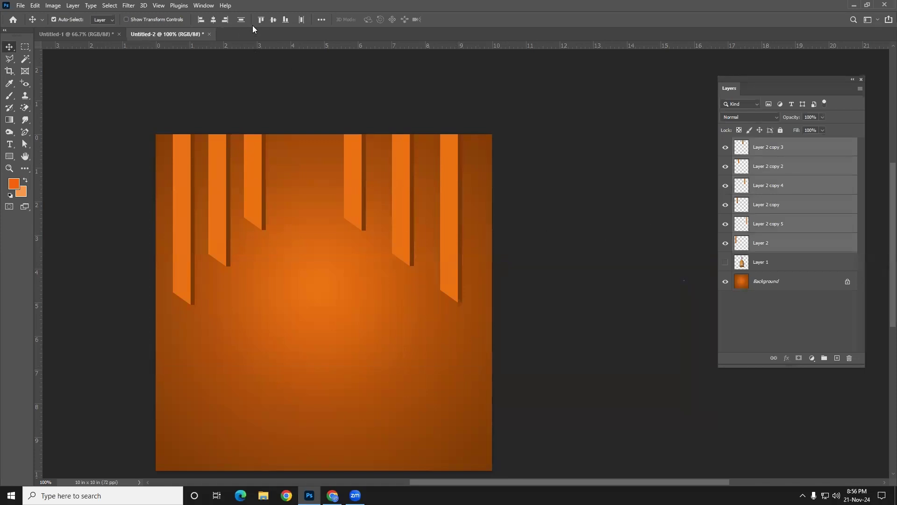
click(273, 20)
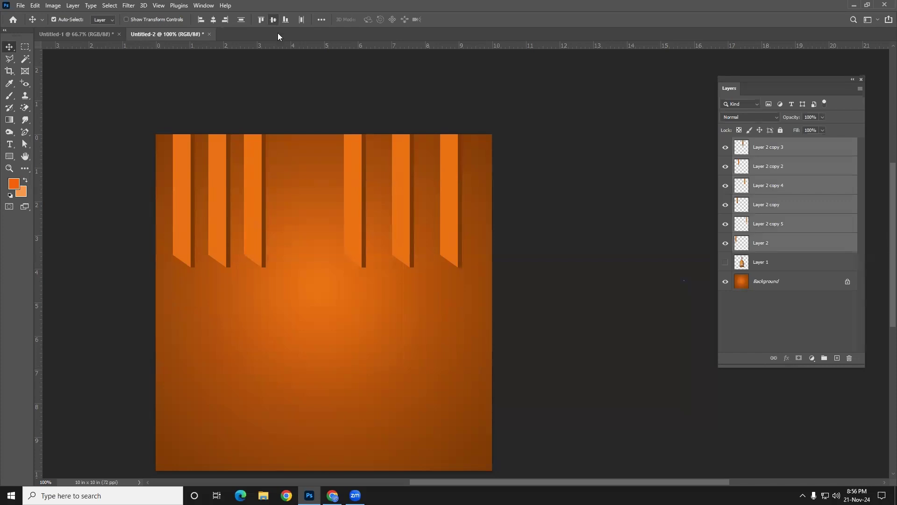
key(ctrl+z)
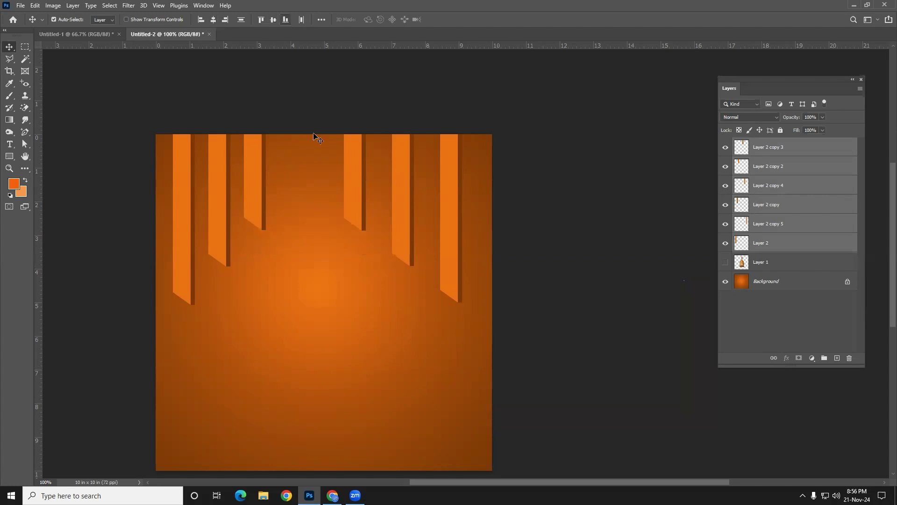
- Nudge all six strips together slightly to the right to centre them better on the canvas, and deselect them
key(Right)
key(Right)
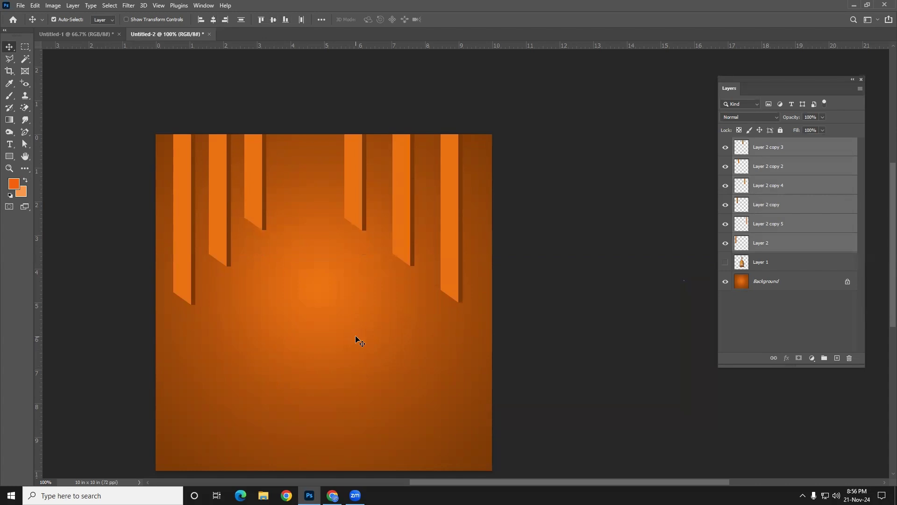
key(Right)
key(Right)
key(Right)
key(Right)
key(Right)
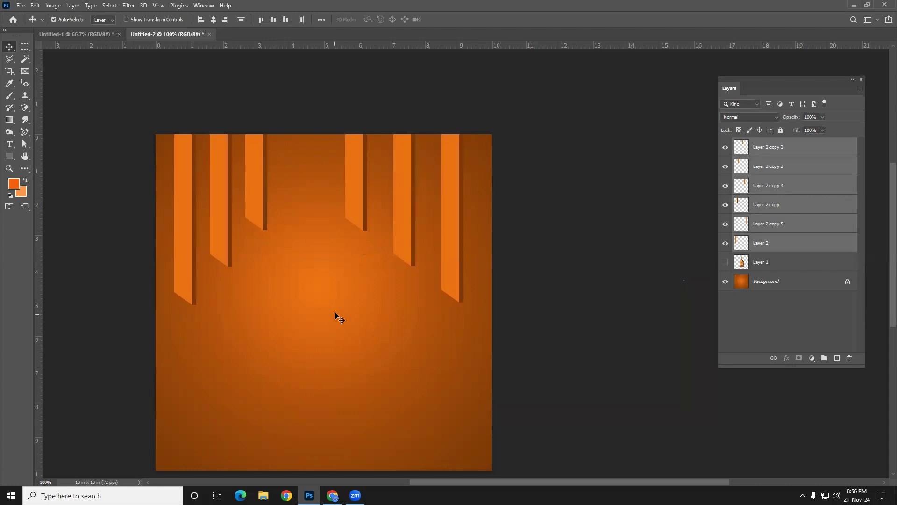
key(Right)
key(Right)
key(Right)
key(Right)
key(Right)
key(Right)
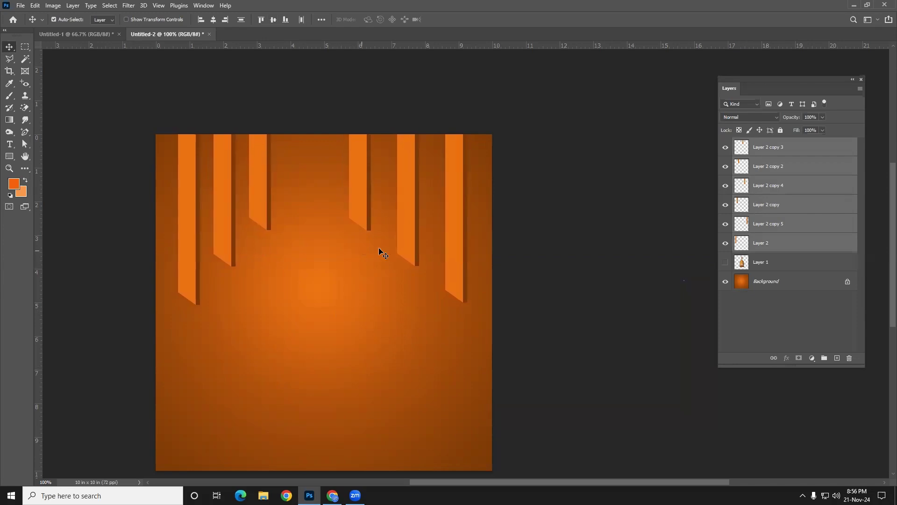
key(Right)
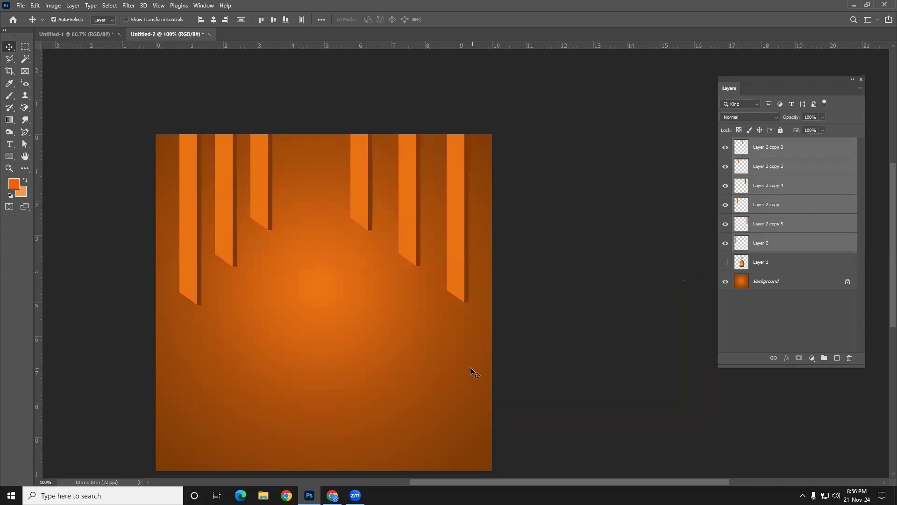
key(Right)
key(Right)
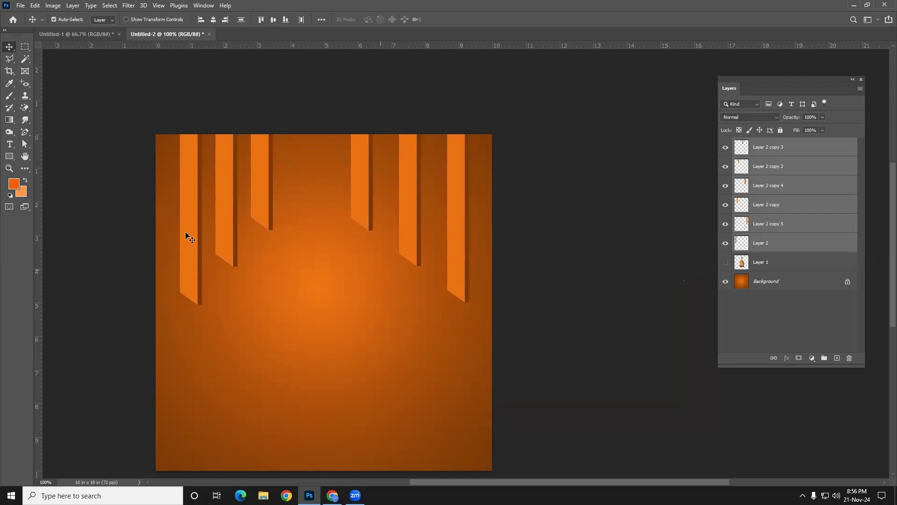
click(530, 416)
scroll(529, 411, down, 2)
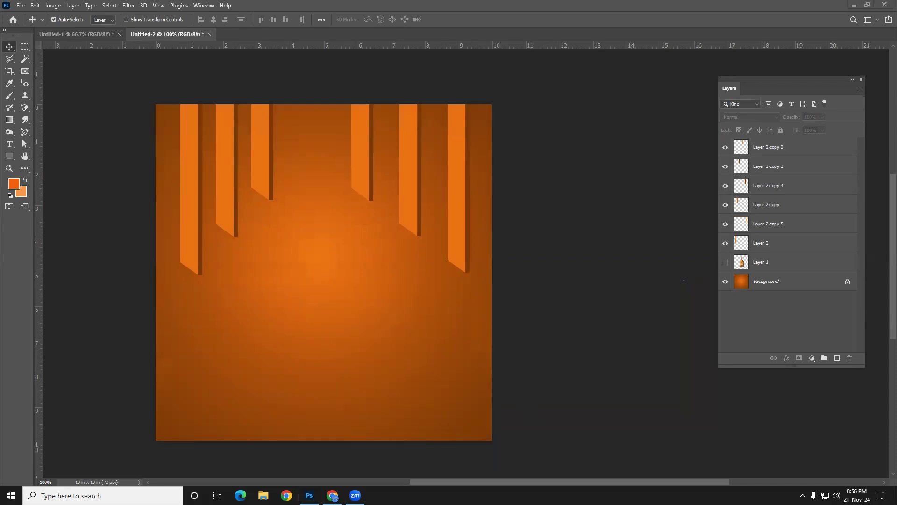
- Set the Polygonal Lasso feather to 10 px and add a new layer above all the strip layers
scroll(356, 366, down, 2)
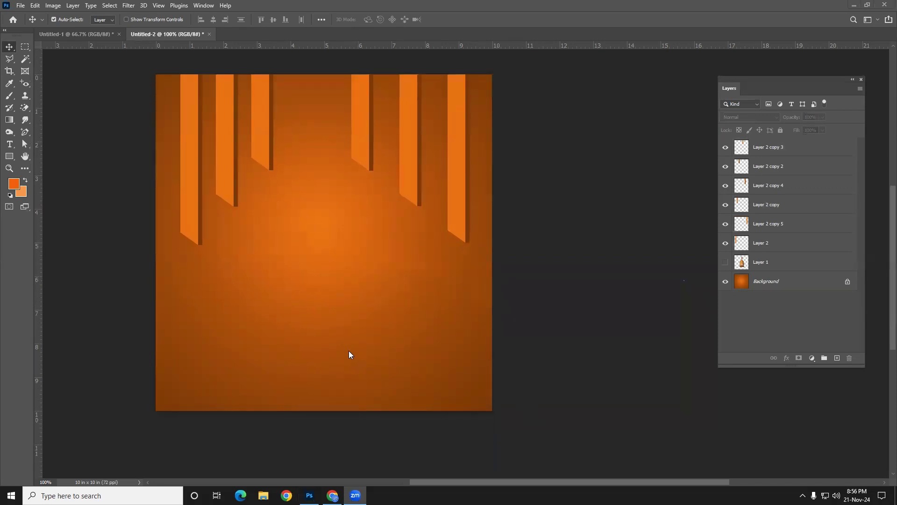
click(13, 61)
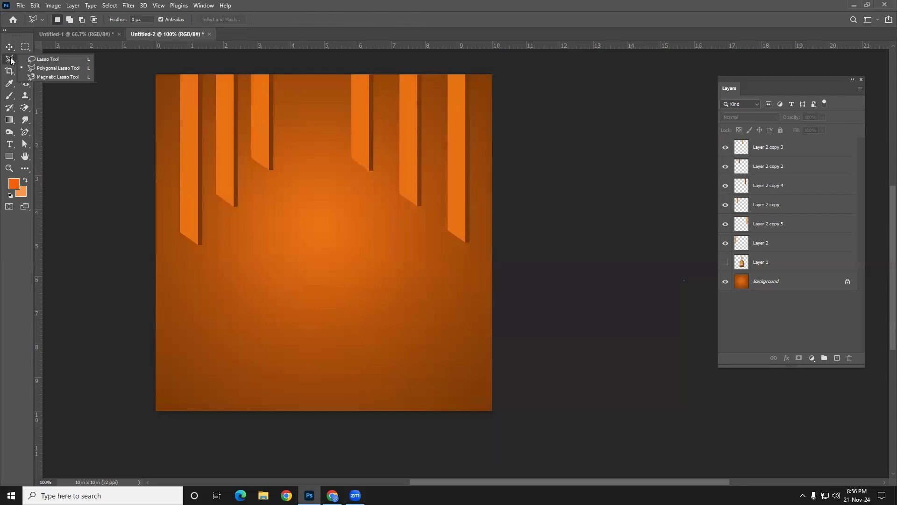
click(49, 69)
double_click(135, 20)
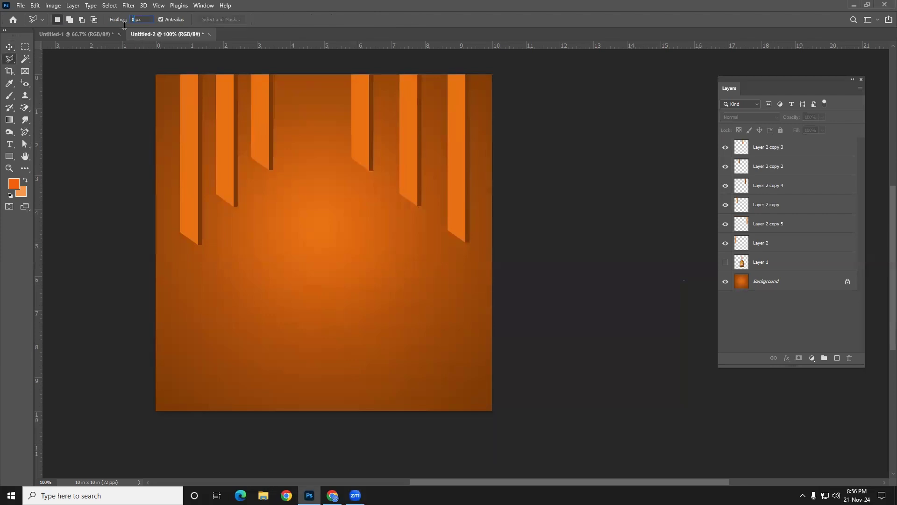
text(10)
click(773, 147)
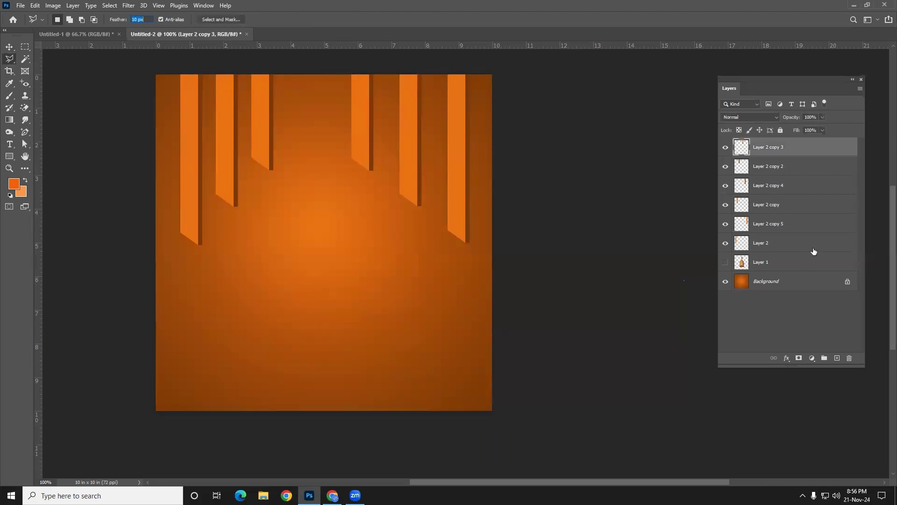
click(837, 358)
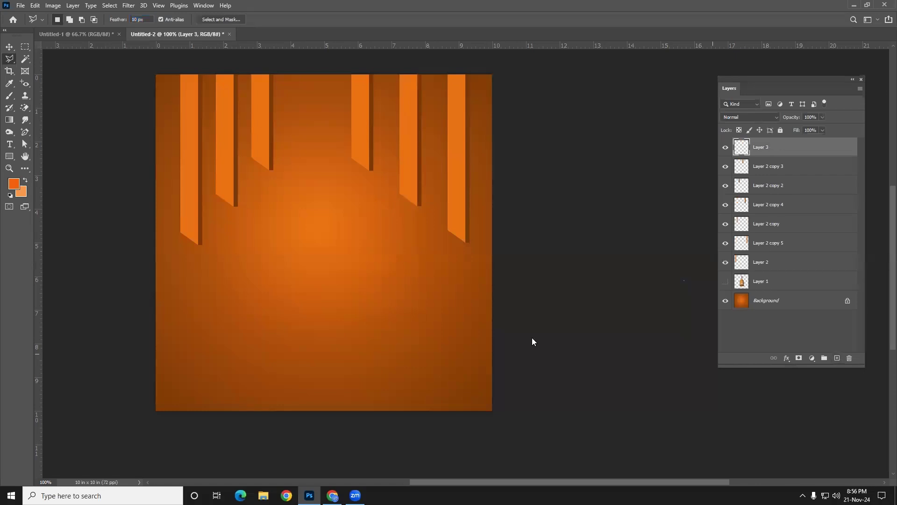
- Try to outline a thin slanted selection from the leftmost strip's lower tip to the canvas bottom edge with the 10 px feather
click(199, 245)
click(279, 411)
scroll(281, 408, up, 2)
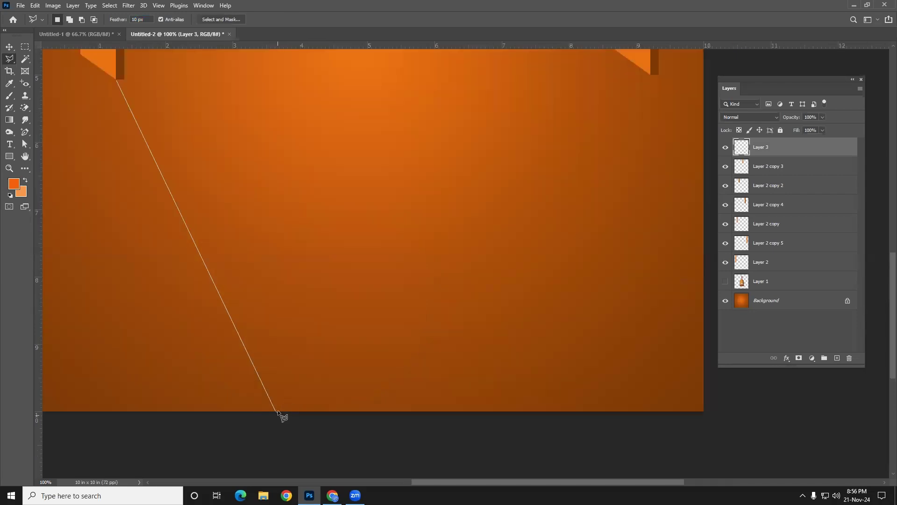
click(282, 411)
click(117, 82)
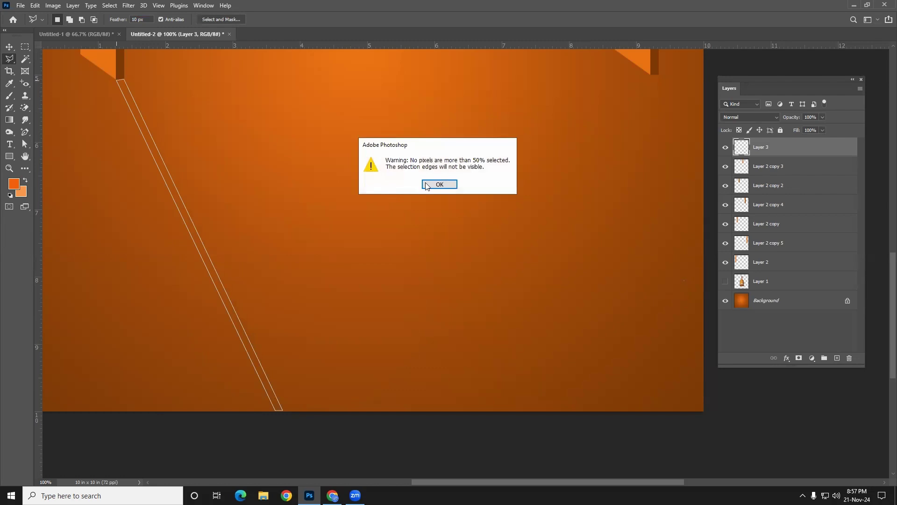
click(439, 184)
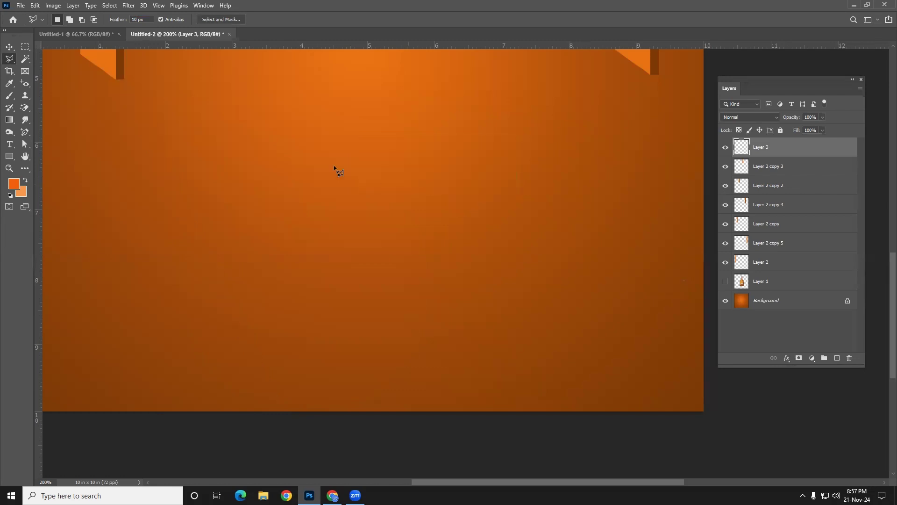
- With a 5 px feather, outline a thin slanted beam from the leftmost strip's tip to the canvas bottom, fill it with the orange foreground colour, and deselect
click(138, 19)
text(5)
click(115, 79)
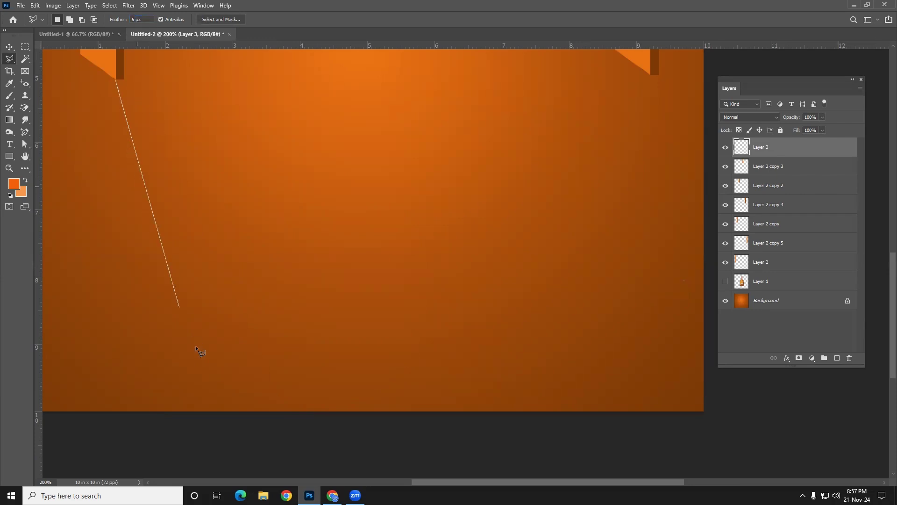
click(249, 411)
click(124, 80)
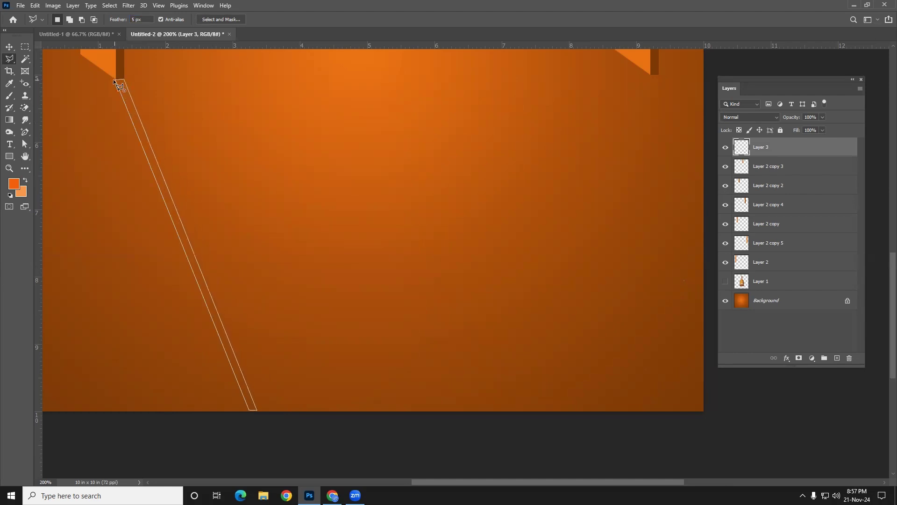
click(118, 83)
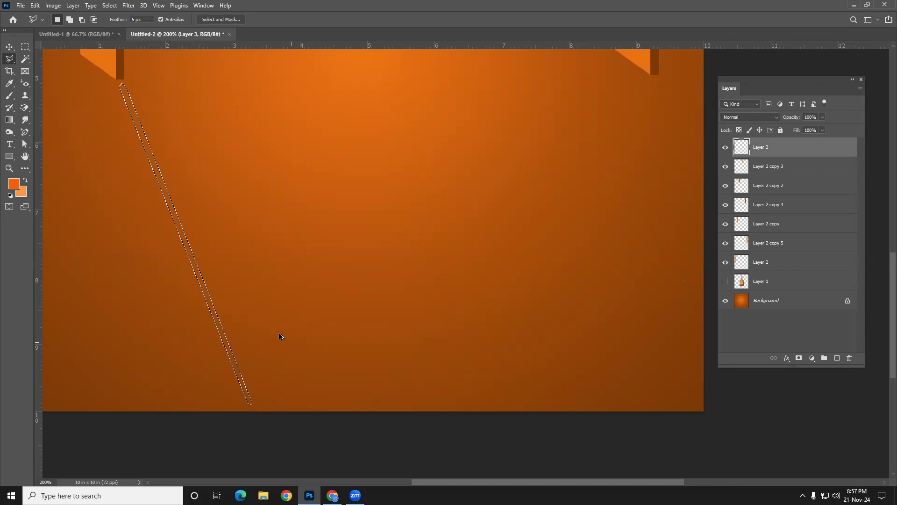
scroll(281, 336, down, 3)
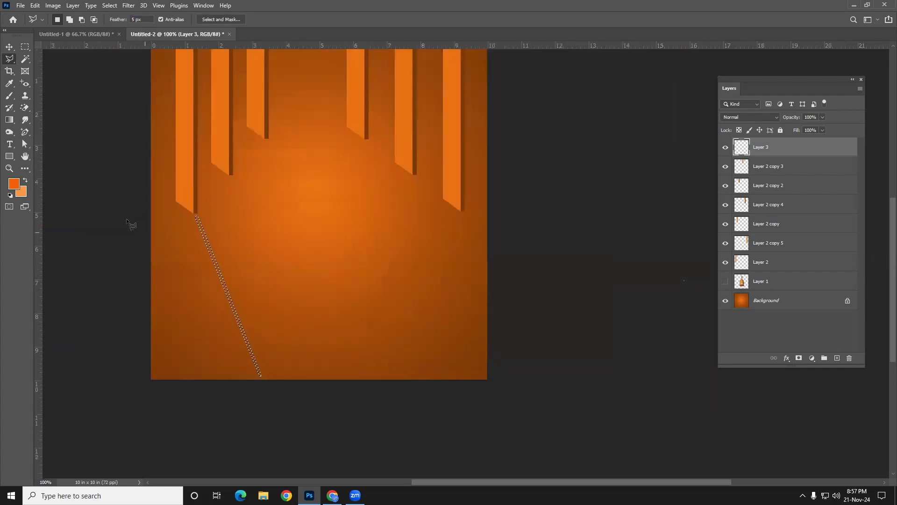
key(alt+BackSpace)
key(ctrl+d)
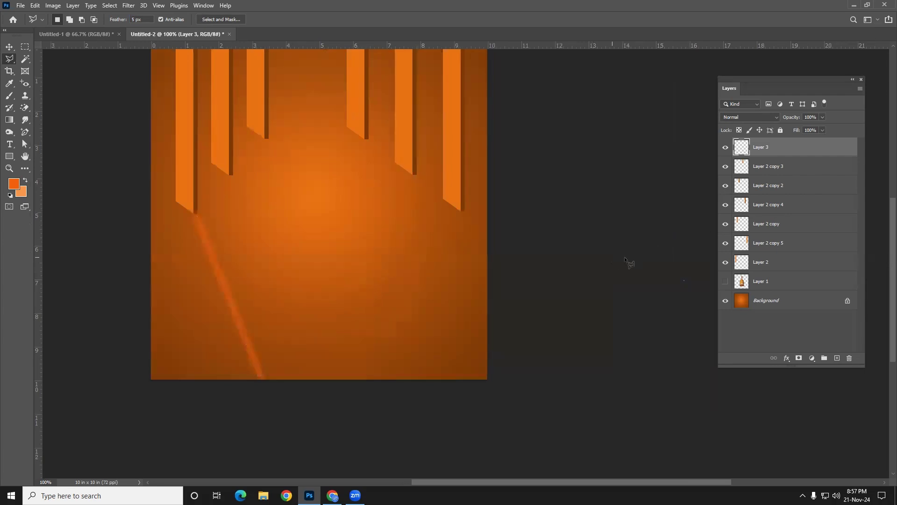
- Duplicate the slanted beam five times, placing one copy under the shaded tip of each of the other strips
click(10, 48)
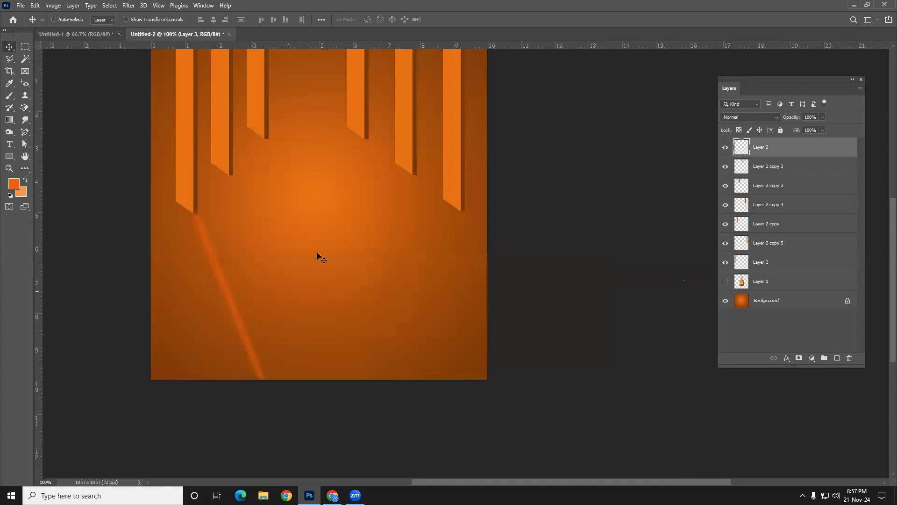
key(ctrl+plus)
scroll(88, 315, up, 3)
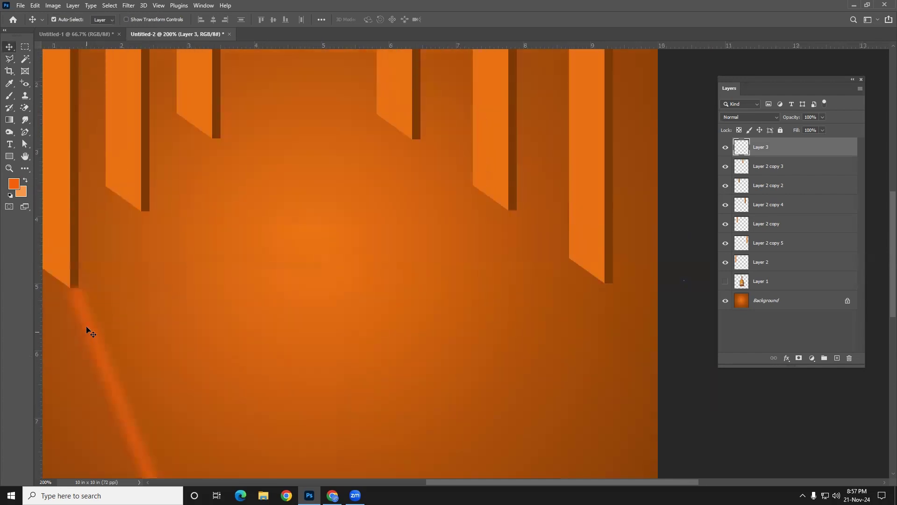
mouse_move(93, 324)
mouse_down()
mouse_move(156, 275)
mouse_move(163, 249)
mouse_move(154, 262)
mouse_move(232, 188)
mouse_move(441, 204)
mouse_up()
alt+click(441, 204)
drag(461, 241, 652, 377)
drag(562, 376, 440, 362)
alt+click(440, 362)
alt+click(440, 362)
scroll(438, 360, down, 1)
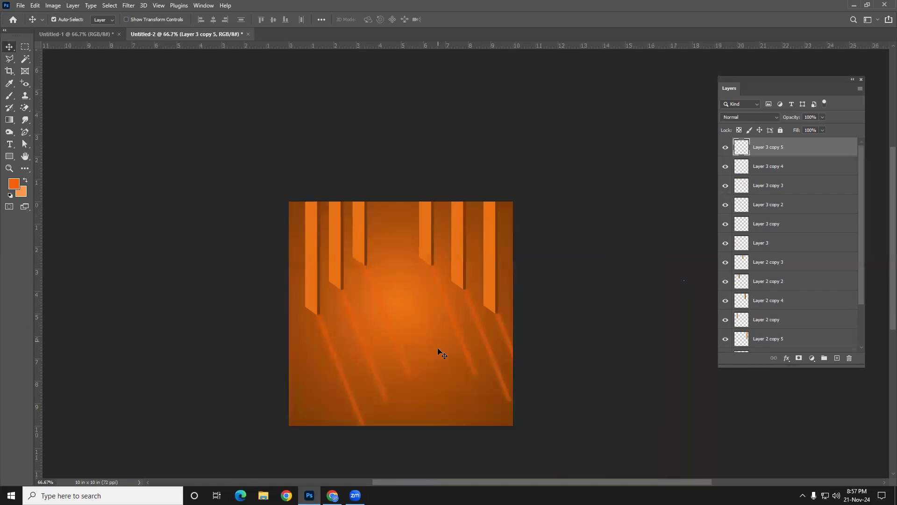
scroll(430, 382, up, 1)
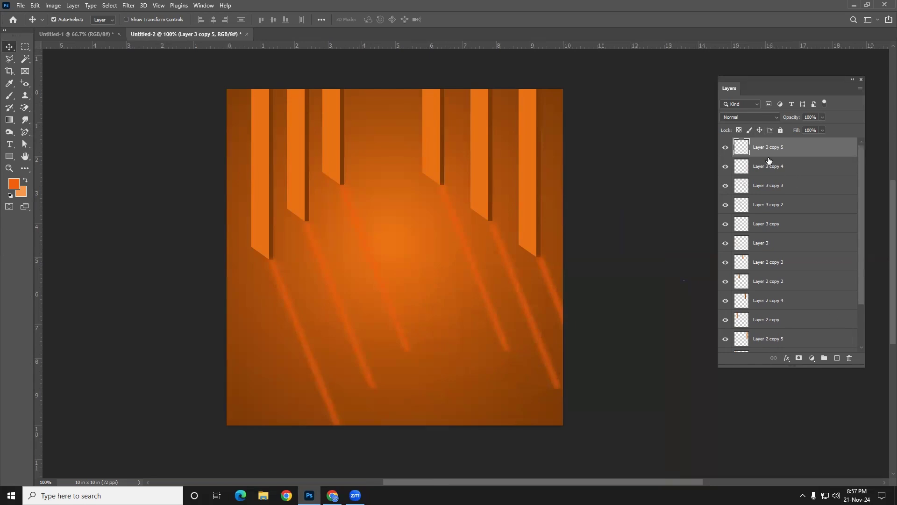
- Add a new top layer and make a rectangular selection across the canvas, from the longest strips' tips down to the bottom edge
click(836, 358)
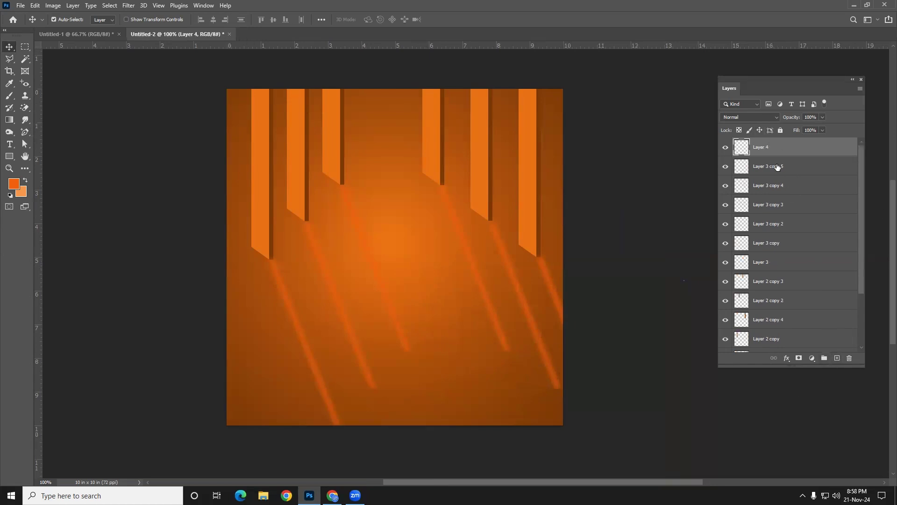
right_click(25, 47)
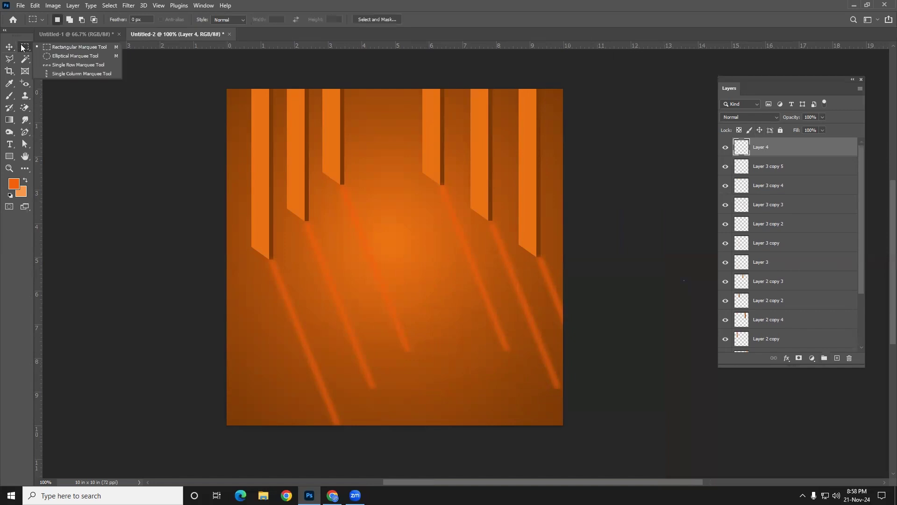
click(73, 47)
drag(224, 331, 570, 448)
click(392, 371)
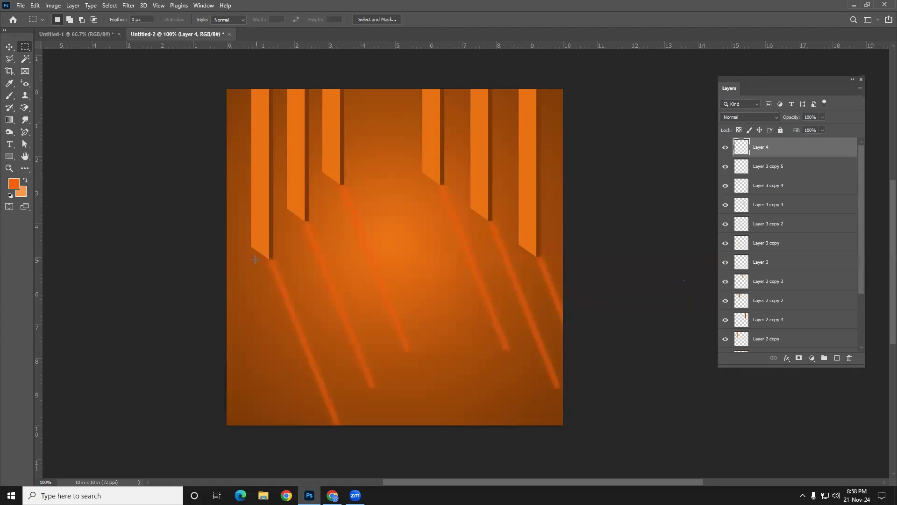
drag(225, 257, 599, 430)
- Set the foreground colour to the background's dark brown #8f4208, fill the lower-half selection with it, and deselect
click(14, 183)
click(242, 117)
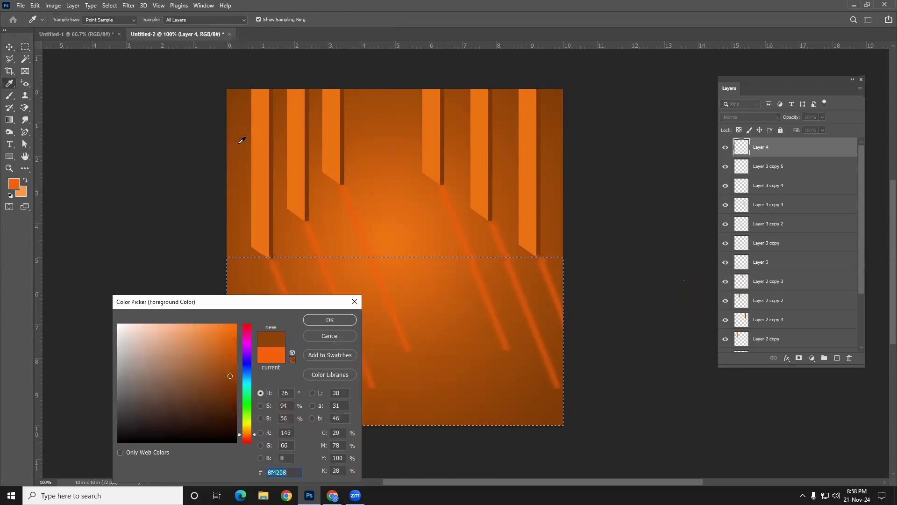
click(331, 319)
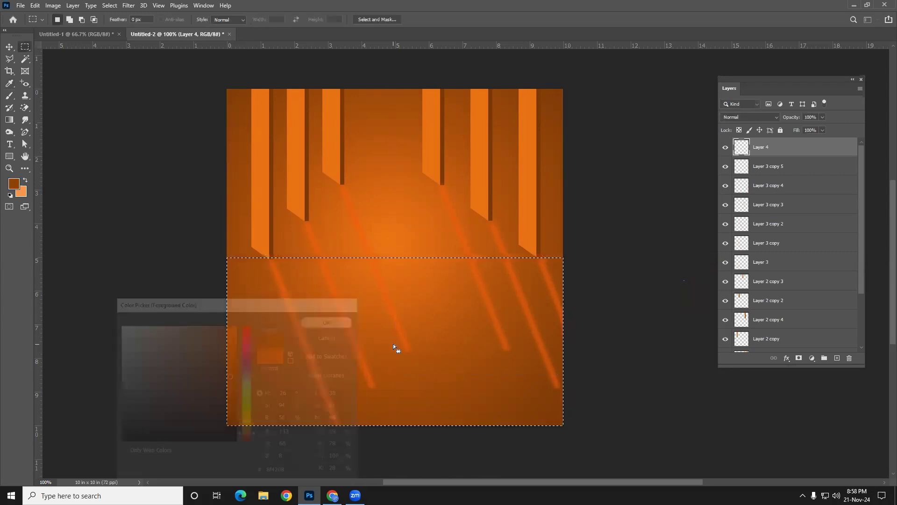
key(alt+BackSpace)
key(ctrl+d)
click(9, 48)
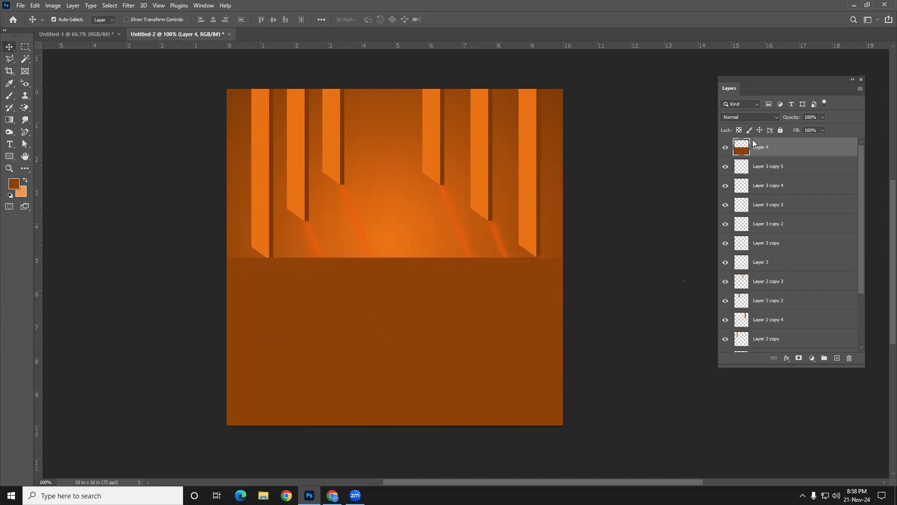
- Try placing the brown block layer lower in the stack, beneath the slanted beams, and return it to the top
mouse_move(777, 147)
mouse_down()
mouse_move(815, 314)
mouse_move(815, 267)
mouse_up()
scroll(816, 268, down, 1)
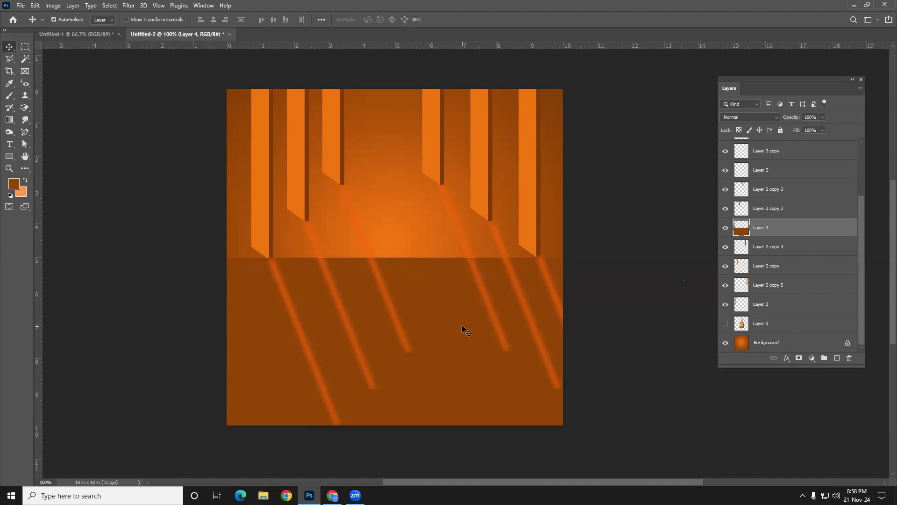
key(ctrl+shift+bracketright)
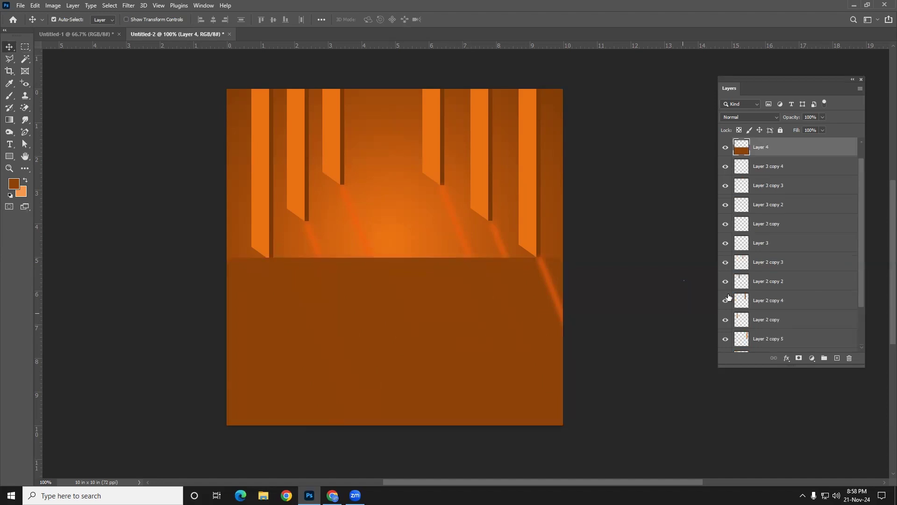
scroll(737, 278, up, 1)
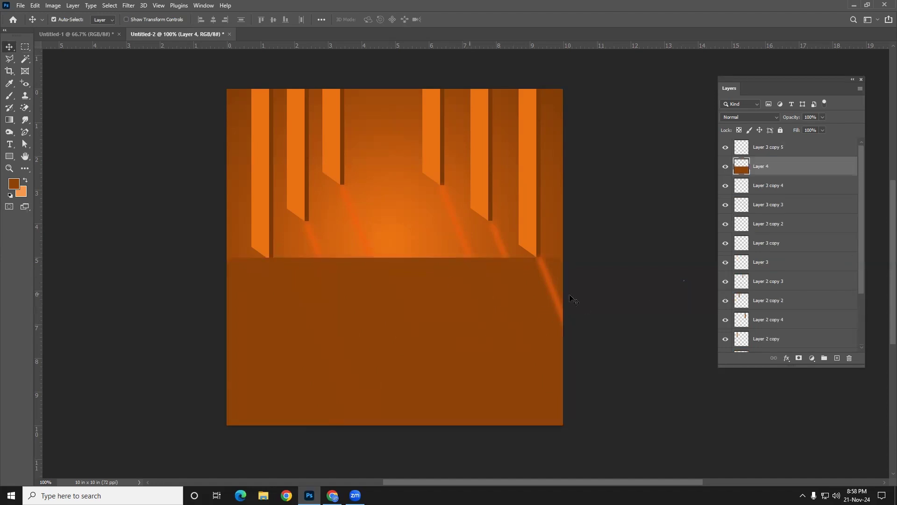
drag(766, 166, 763, 148)
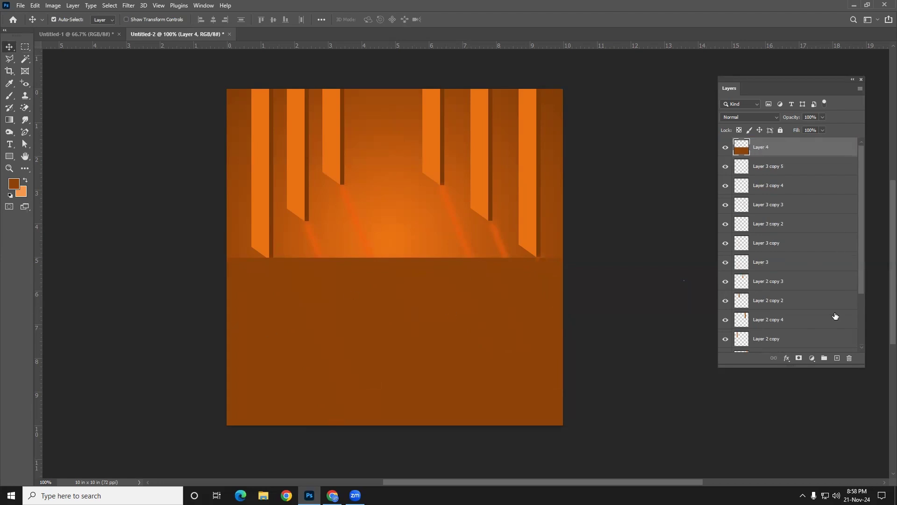
- Add a new layer above the brown block and select a thin full-width band along the block's upper edge with a 10 px feather
click(837, 358)
right_click(28, 49)
click(63, 50)
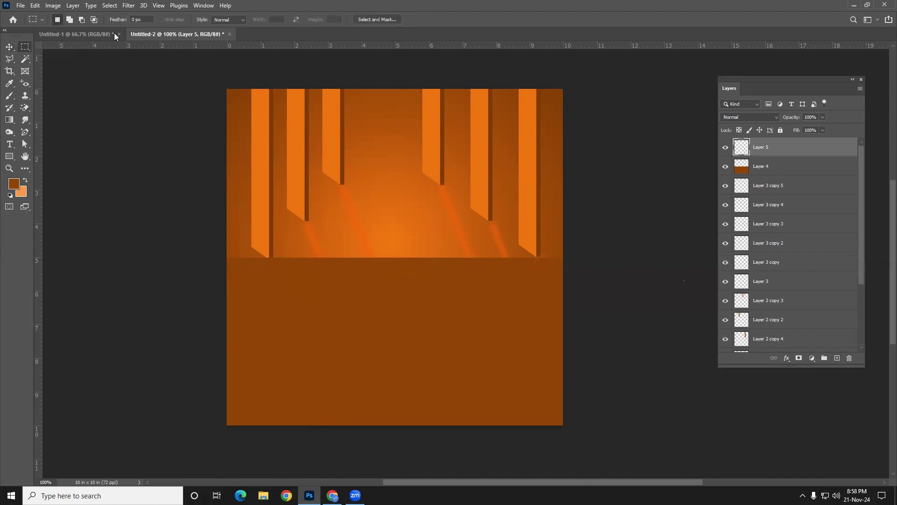
click(135, 20)
text(10)
drag(224, 252, 579, 260)
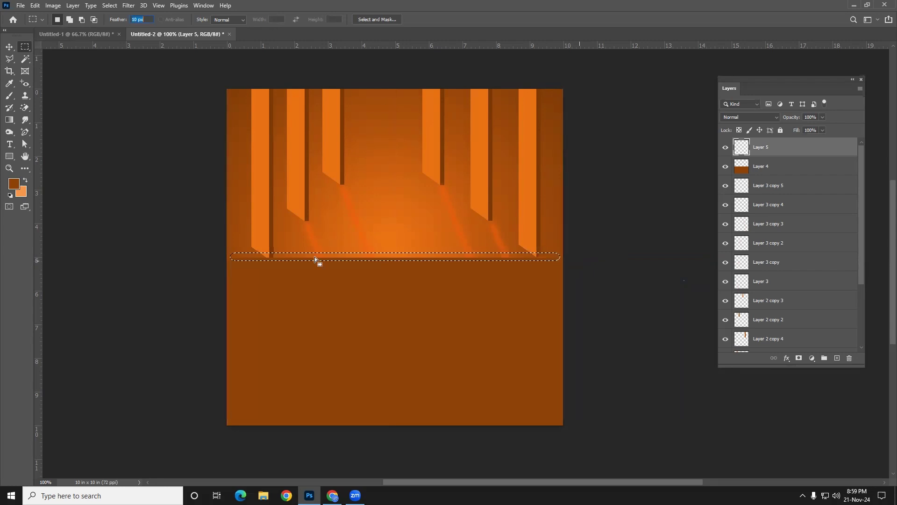
- Set the foreground colour to the orange #e97113 sampled from a hanging strip
click(13, 184)
click(302, 174)
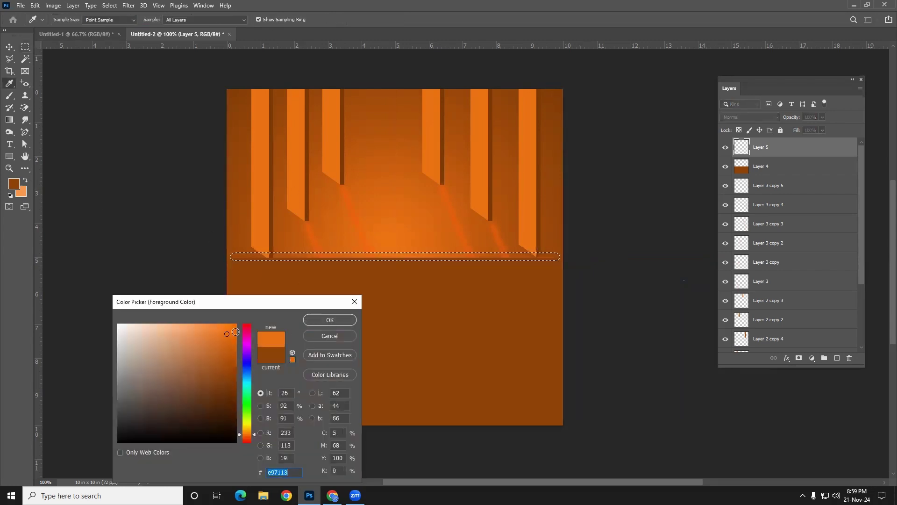
click(316, 321)
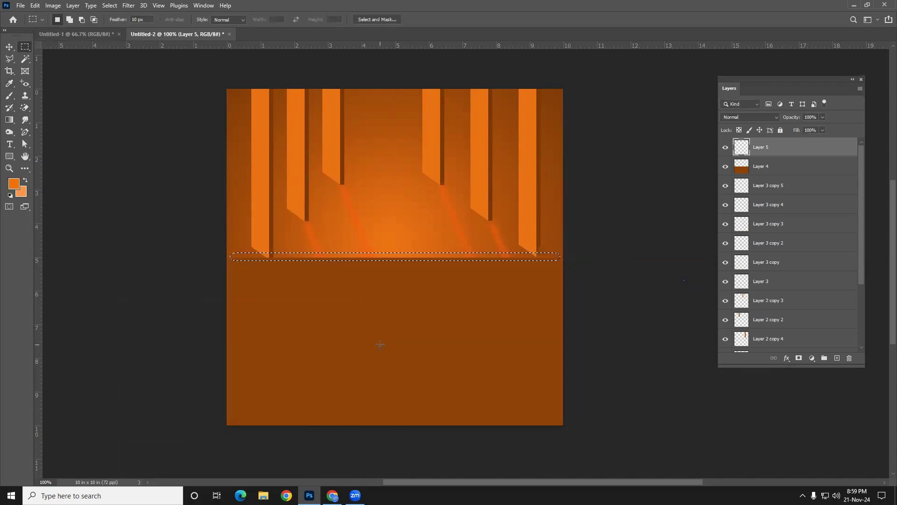
- Fill the feathered band with the foreground orange, undo the fill, deselect the band, and return to the Rectangular Marquee tool
key(alt+BackSpace)
key(ctrl+d)
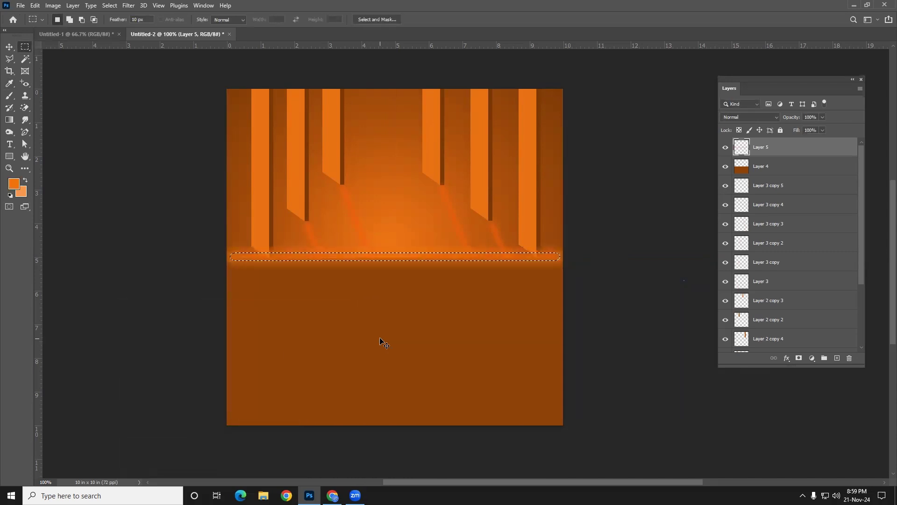
click(9, 47)
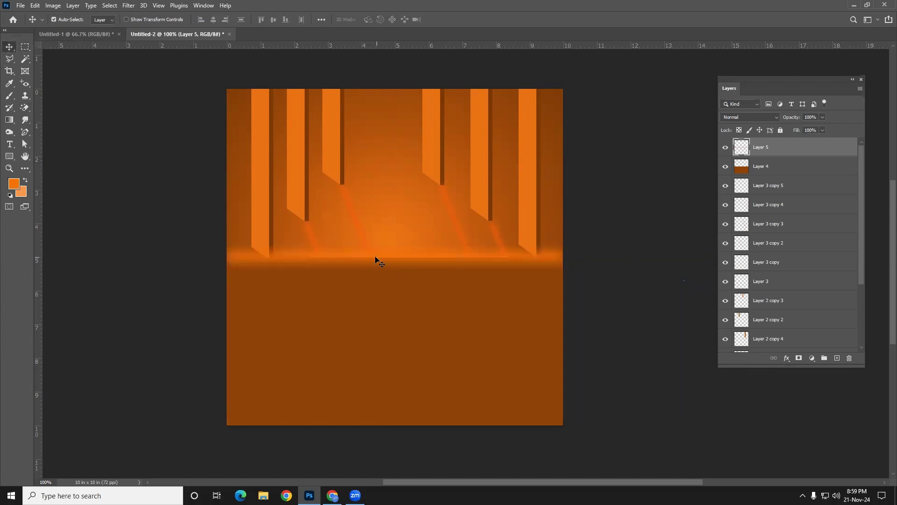
key(ctrl+z)
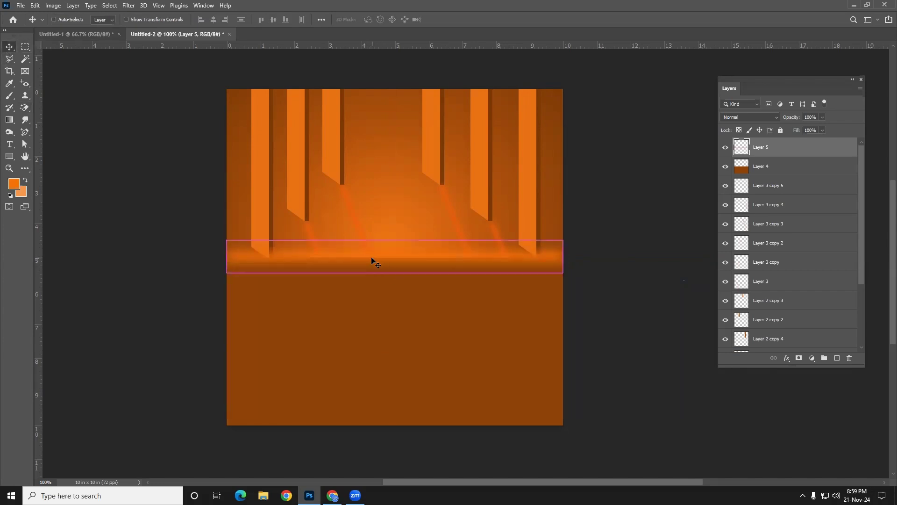
key(ctrl+d)
click(27, 48)
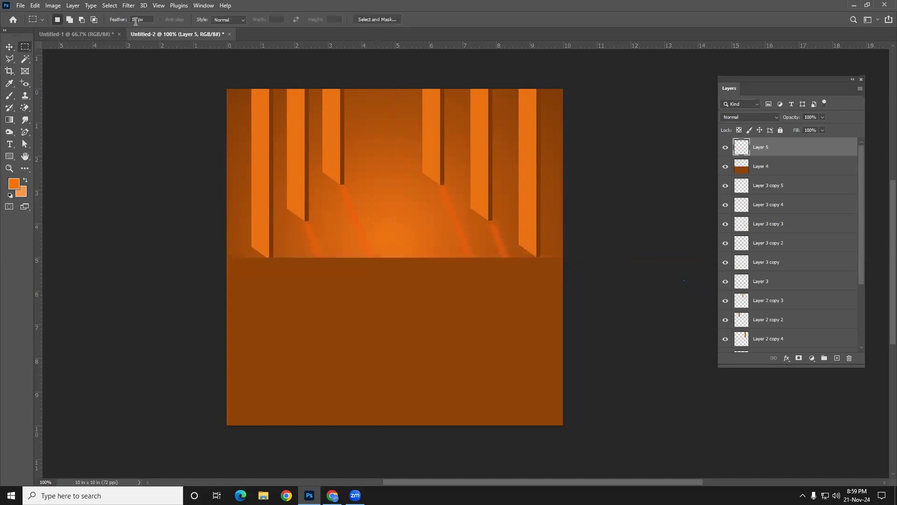
- Select a thin full-width band along the brown block's upper edge with a 5 px feather, fill it with the foreground orange and deselect
text(5px)
drag(228, 249, 563, 255)
click(490, 295)
key(ctrl+shift+d)
key(alt+BackSpace)
click(276, 256)
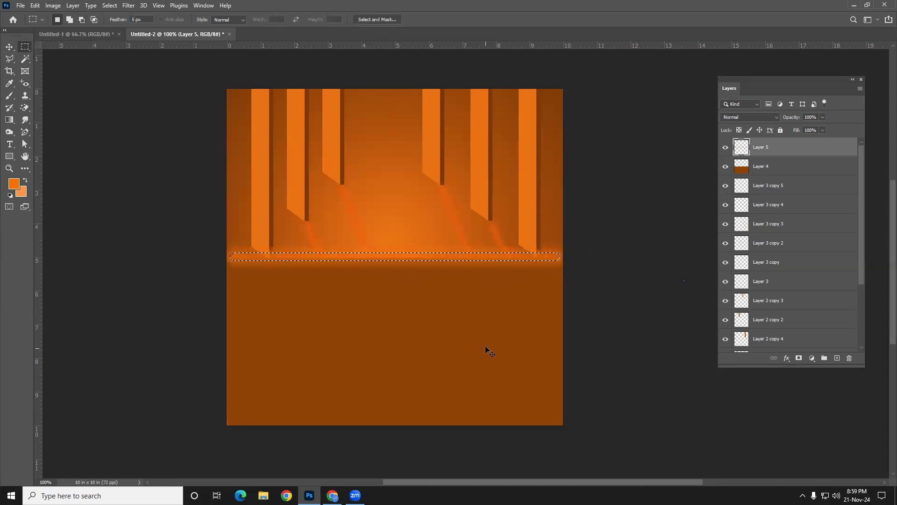
- Shift the glowing orange band onto the block's upper edge and stretch it past both sides of the canvas
click(9, 47)
drag(394, 261, 391, 259)
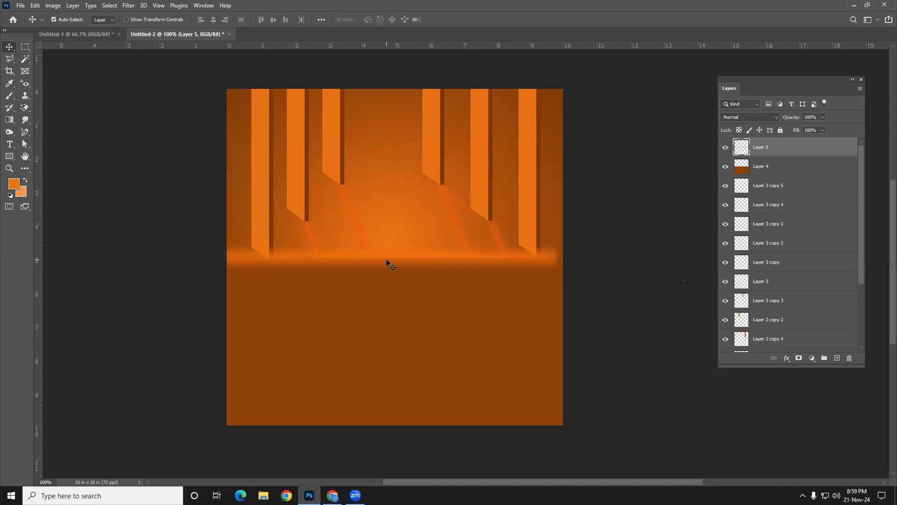
key(ctrl+t)
drag(560, 263, 577, 258)
drag(221, 257, 217, 257)
key(Return)
- Lower the opacity of the slanted beams: Layer 3 copy 2 to 78%, Layer 3 copy 3 to 75%, and reduce Layer 3 copy 4
click(377, 196)
click(822, 117)
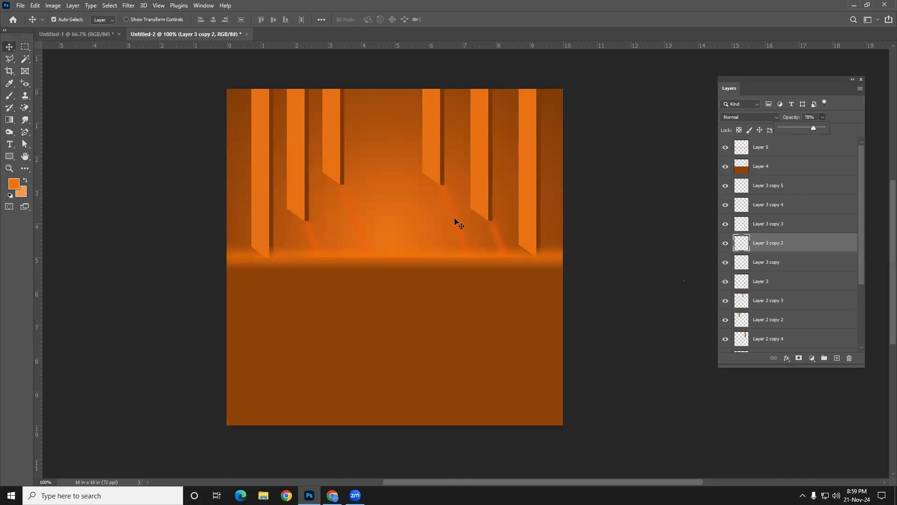
click(457, 209)
click(822, 117)
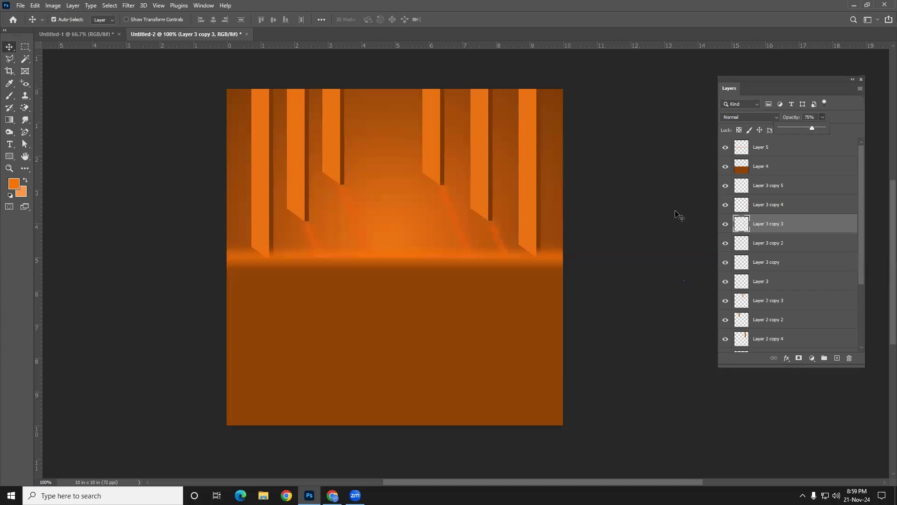
click(678, 215)
click(497, 237)
click(823, 117)
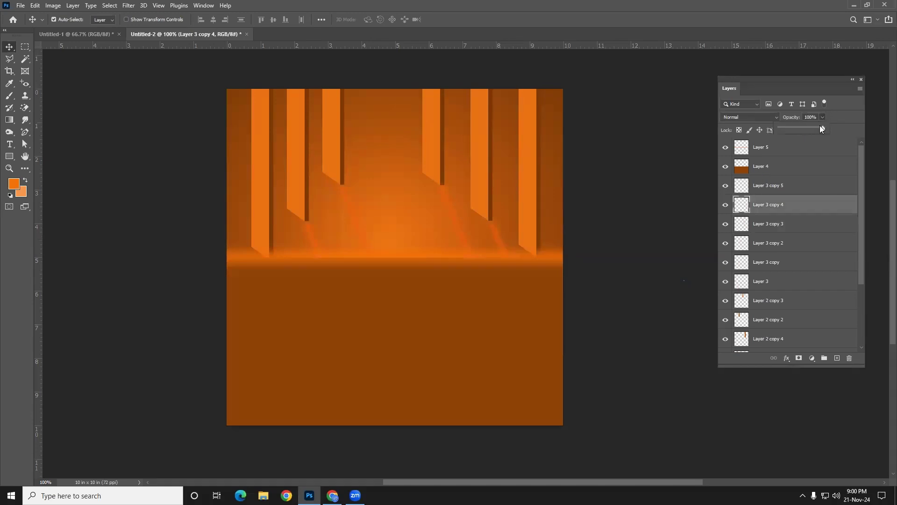
click(622, 271)
- Show the hidden bottle layer, Layer 1, and move it to the top of the layer stack
scroll(772, 263, down, 5)
click(725, 326)
click(726, 325)
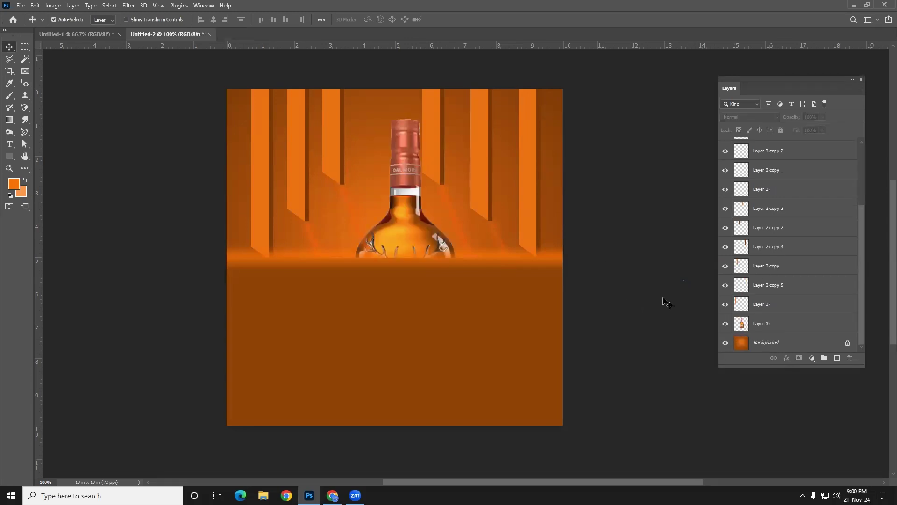
drag(764, 328, 762, 148)
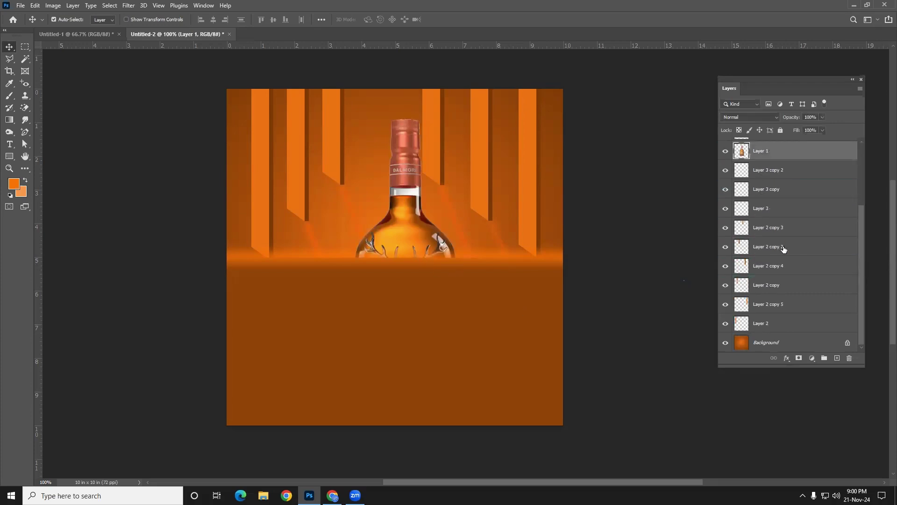
scroll(776, 261, up, 5)
drag(771, 247, 761, 144)
- Scale the bottle down slightly and position it near the canvas centre, standing on the brown block
drag(418, 292, 406, 255)
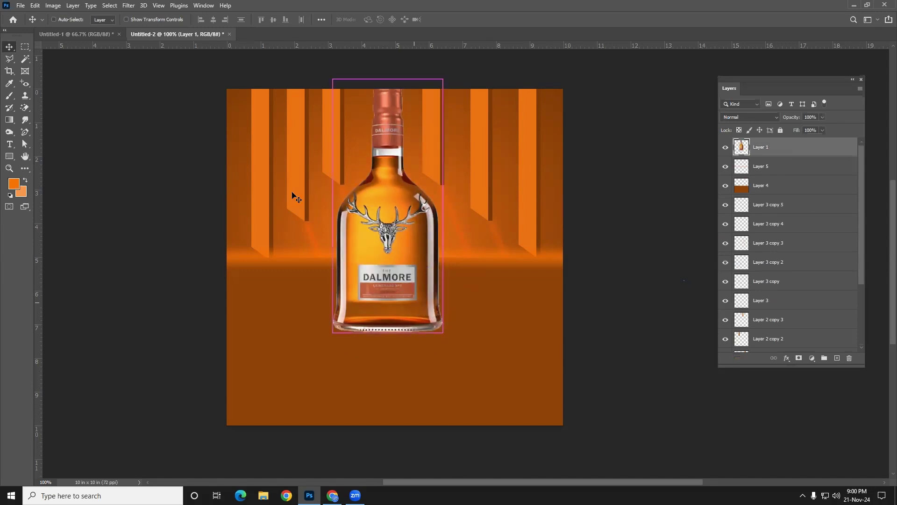
key(ctrl+t)
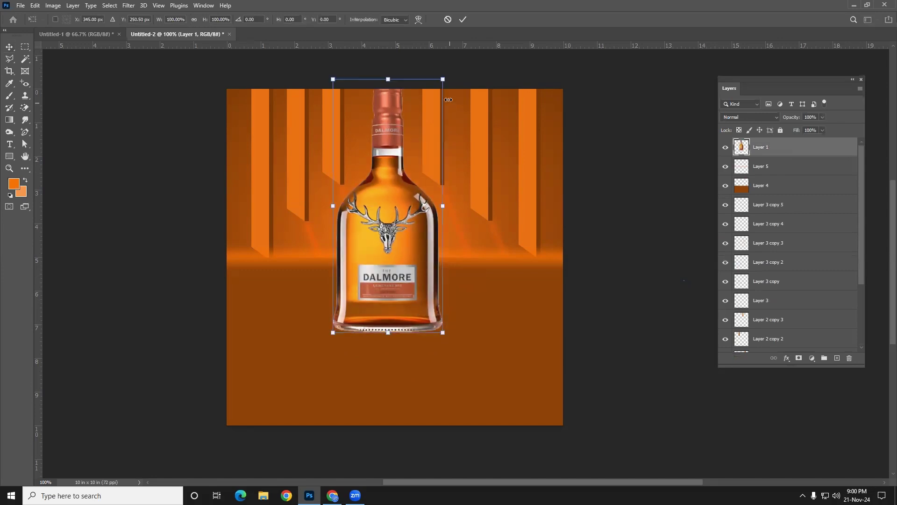
drag(442, 79, 435, 97)
drag(373, 199, 423, 232)
key(Return)
- Duplicate the bottle, shrink the copy, copy it to the other side, and arrange the two small bottles around the large one
drag(413, 291, 479, 292)
key(ctrl+t)
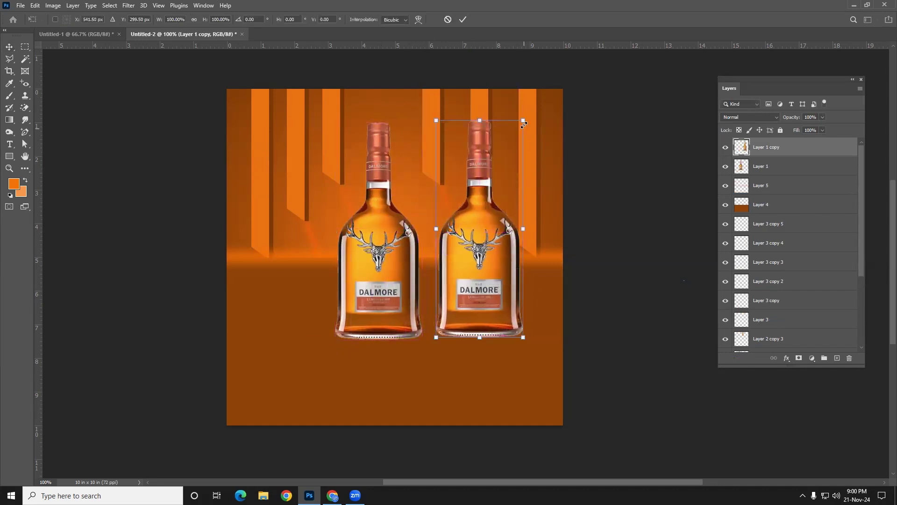
drag(524, 121, 516, 154)
drag(485, 246, 284, 302)
key(Return)
mouse_move(481, 307)
mouse_down()
mouse_move(488, 306)
mouse_move(470, 306)
mouse_up()
drag(397, 303, 403, 303)
drag(295, 302, 299, 305)
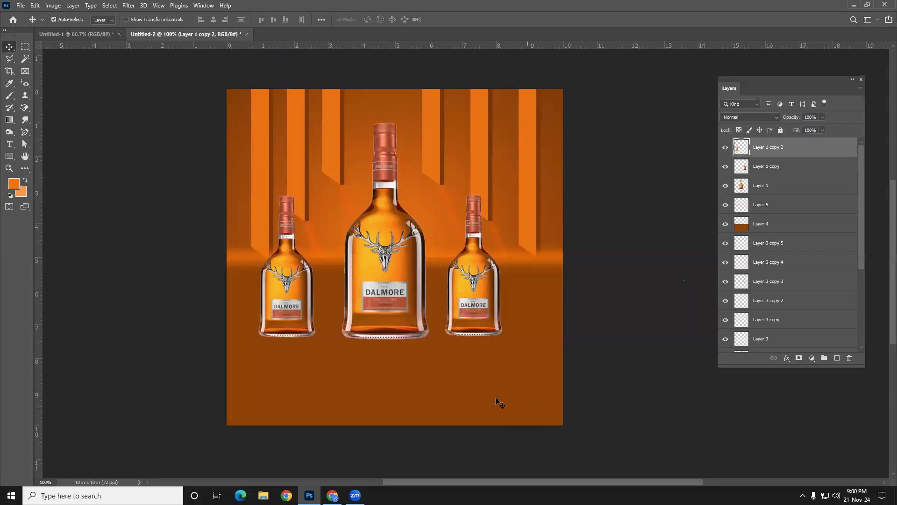
- Duplicate the right small bottle, rotate the copy upside down beneath it as a reflection, and copy that reflection under the left bottle
scroll(399, 299, down, 2)
click(488, 259)
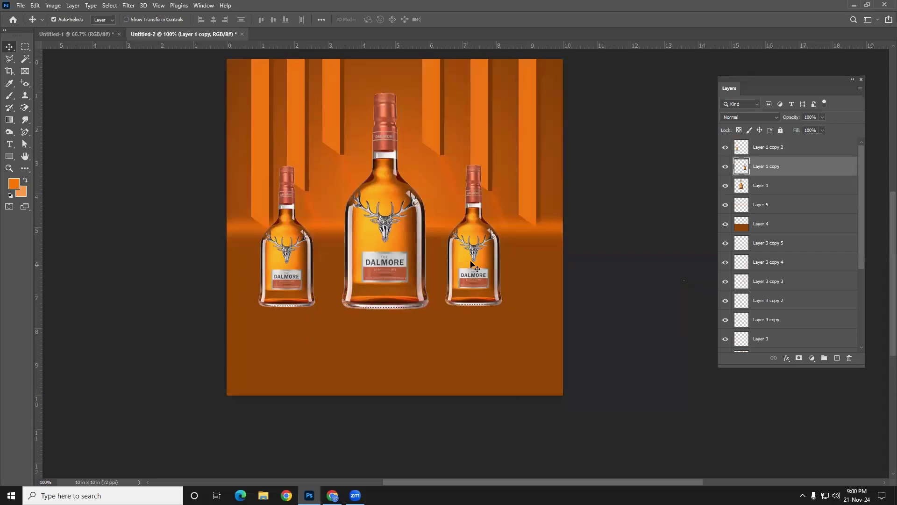
drag(478, 260, 482, 300)
key(ctrl+t)
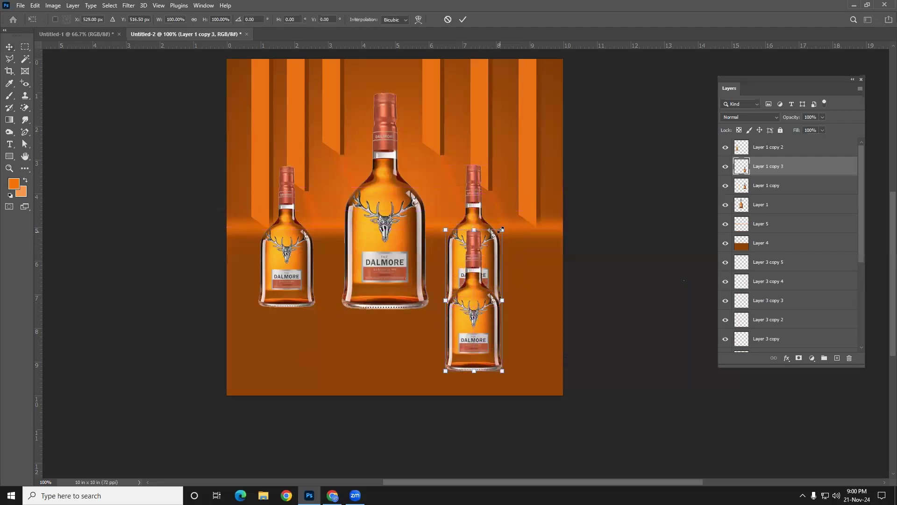
drag(507, 224, 440, 379)
drag(472, 280, 289, 361)
key(Return)
- Duplicate the large bottle, rotate the copy upside down, and align it directly beneath the original as a reflection
drag(385, 253, 382, 336)
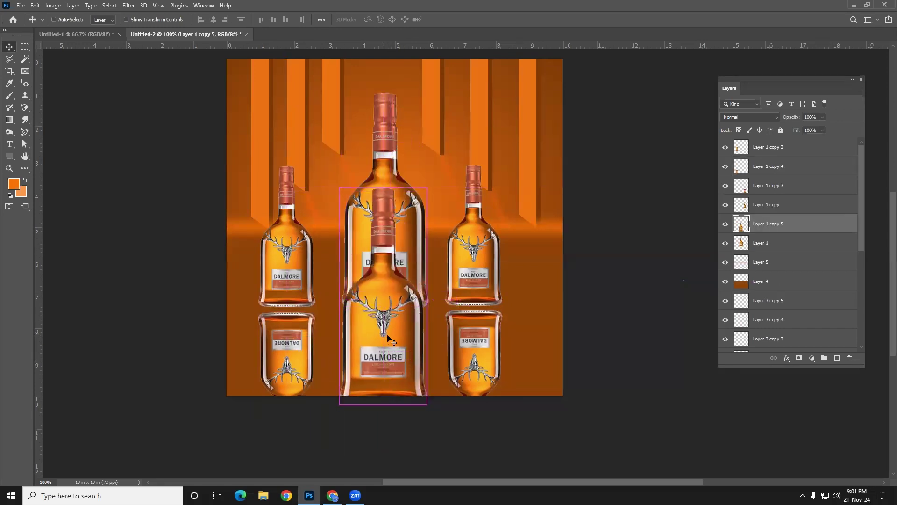
key(ctrl+t)
drag(447, 200, 343, 393)
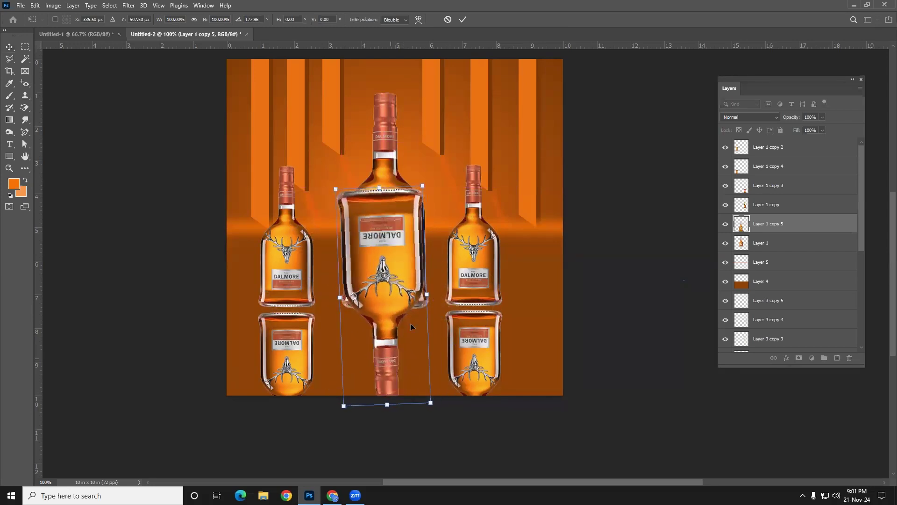
drag(436, 173, 439, 172)
drag(400, 213, 405, 336)
drag(435, 307, 429, 307)
key(Return)
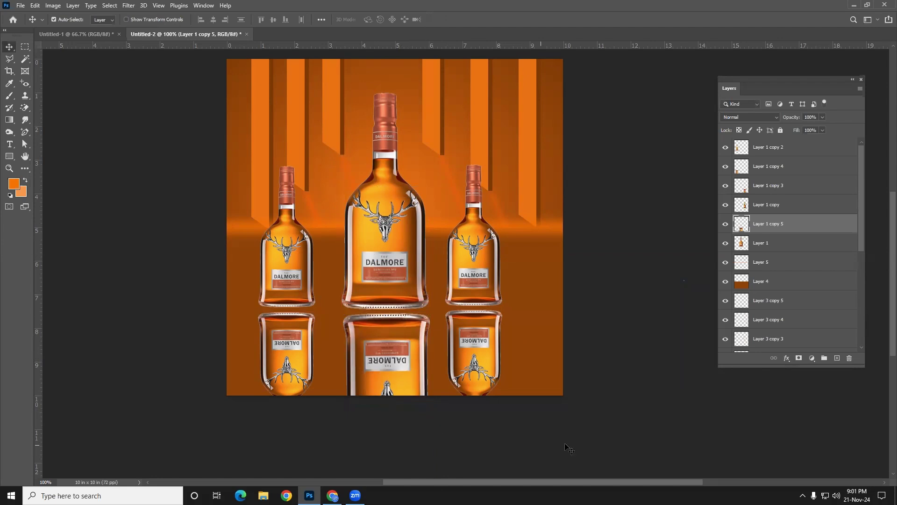
- Set the left reflection's opacity to 57% and lower the opacity of the centre and right reflections
click(285, 359)
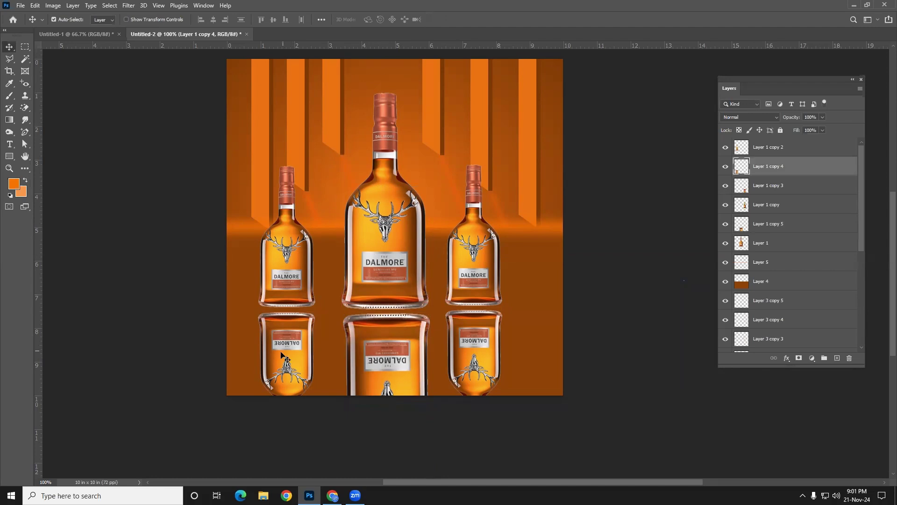
click(823, 117)
drag(808, 129, 807, 129)
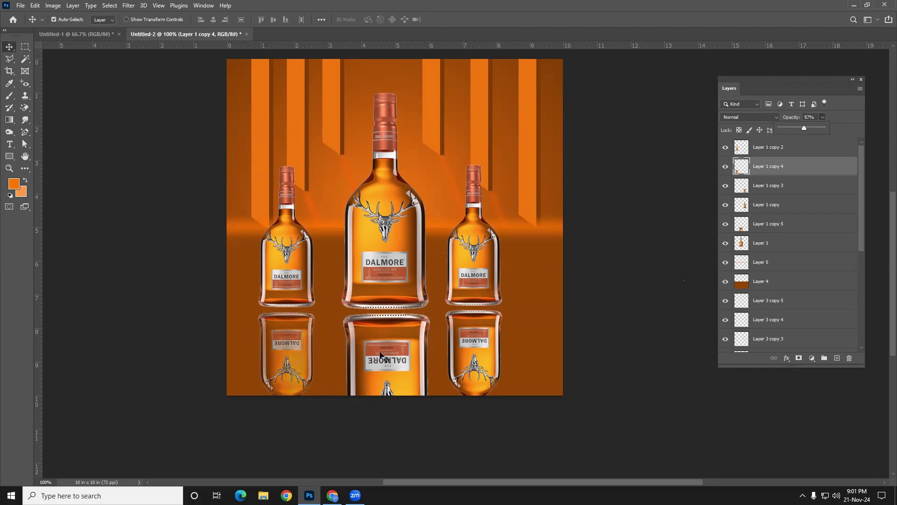
click(406, 340)
click(823, 118)
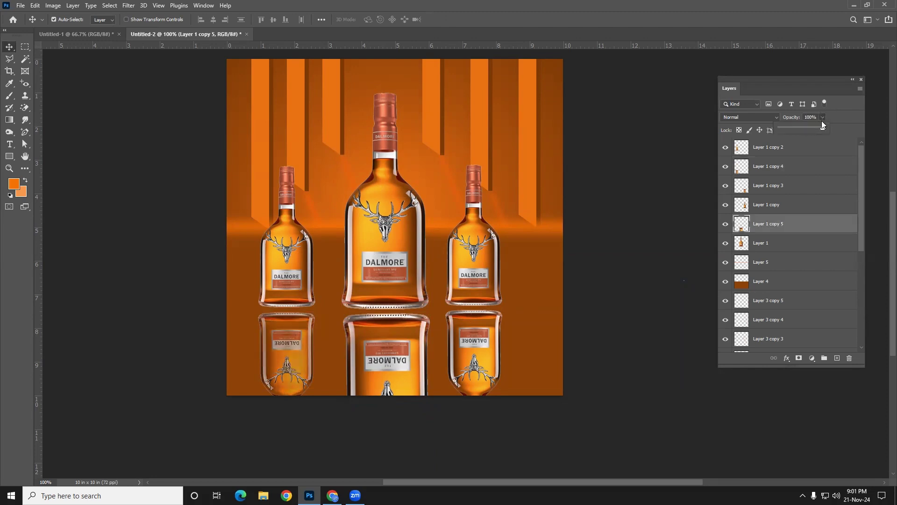
drag(799, 127, 798, 127)
click(489, 330)
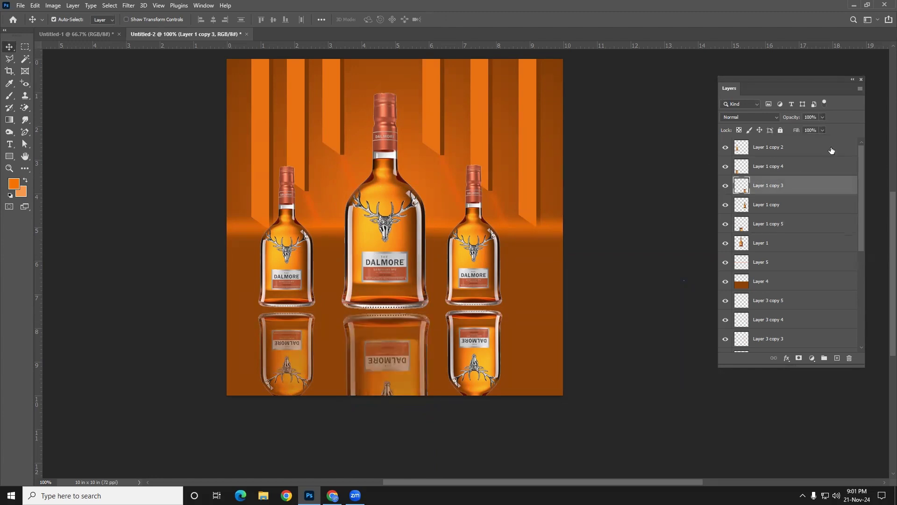
click(822, 116)
drag(805, 127, 804, 127)
click(650, 301)
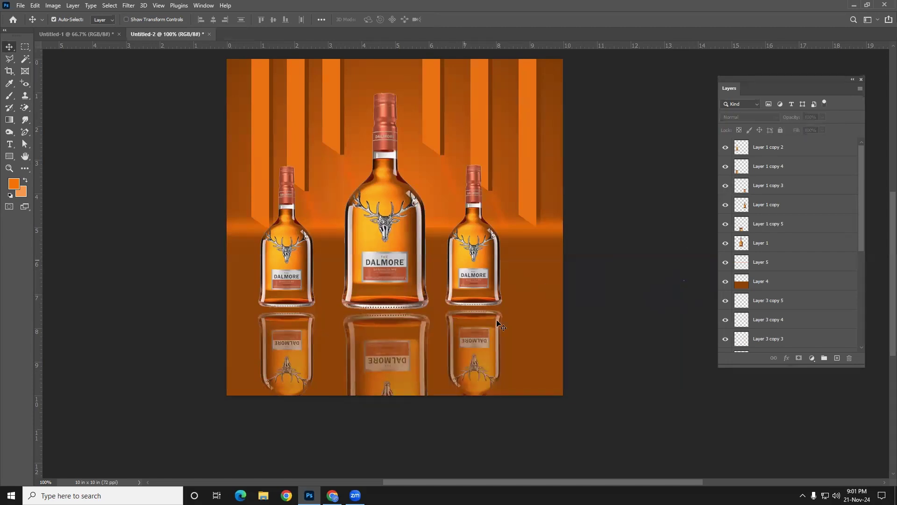
- Choose the Foreground to Transparent preset from the Basics group for the Gradient tool
scroll(475, 279, up, 2)
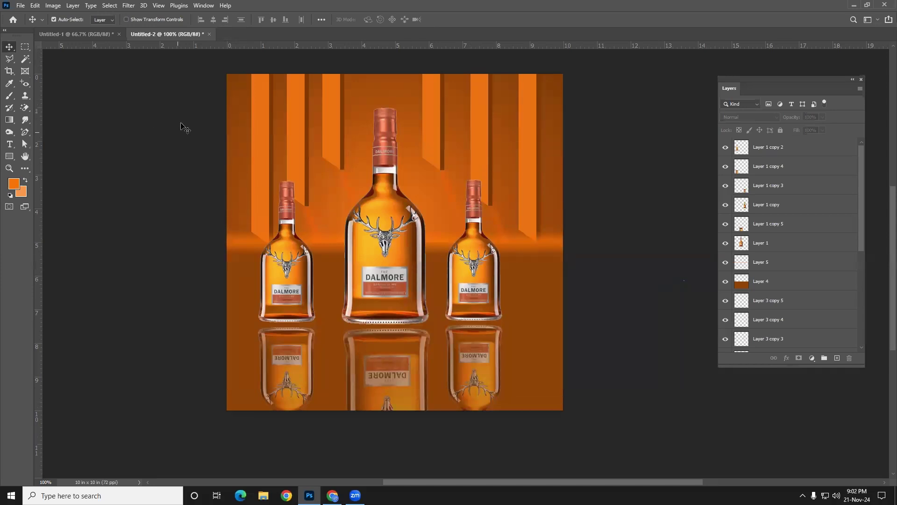
drag(9, 119, 34, 121)
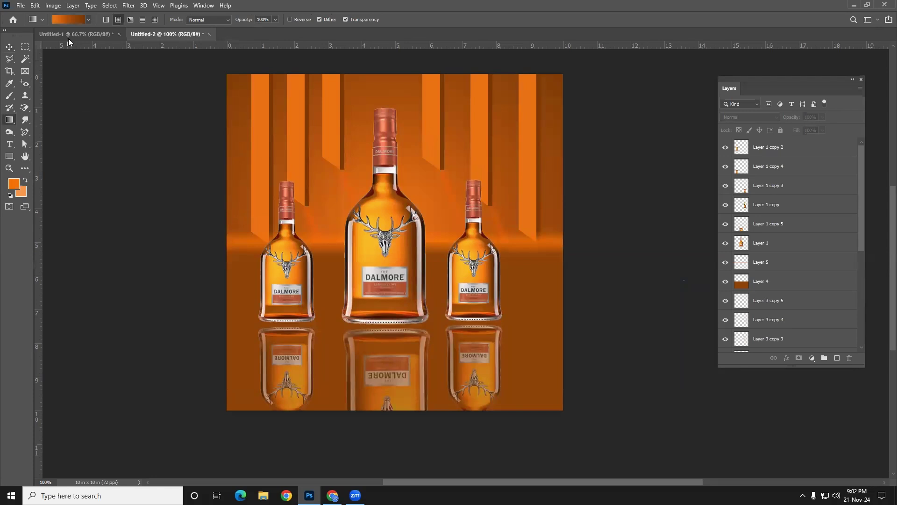
click(70, 19)
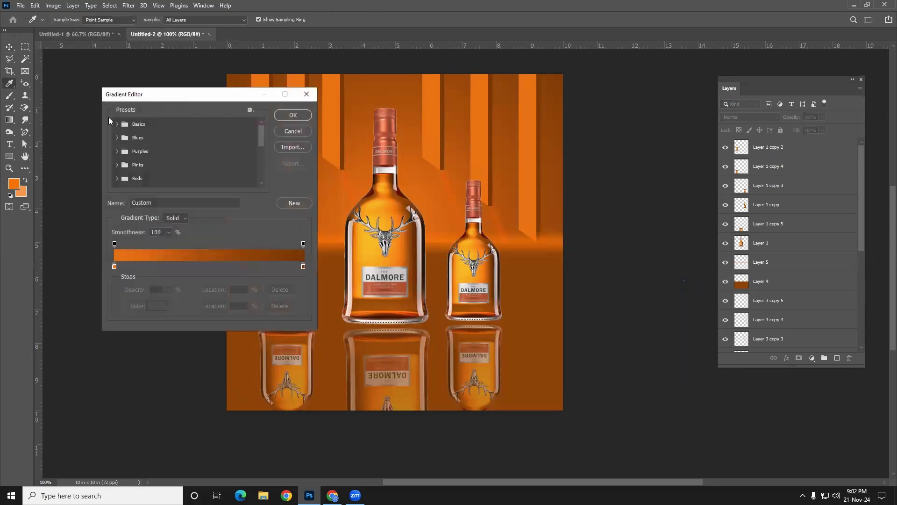
click(118, 125)
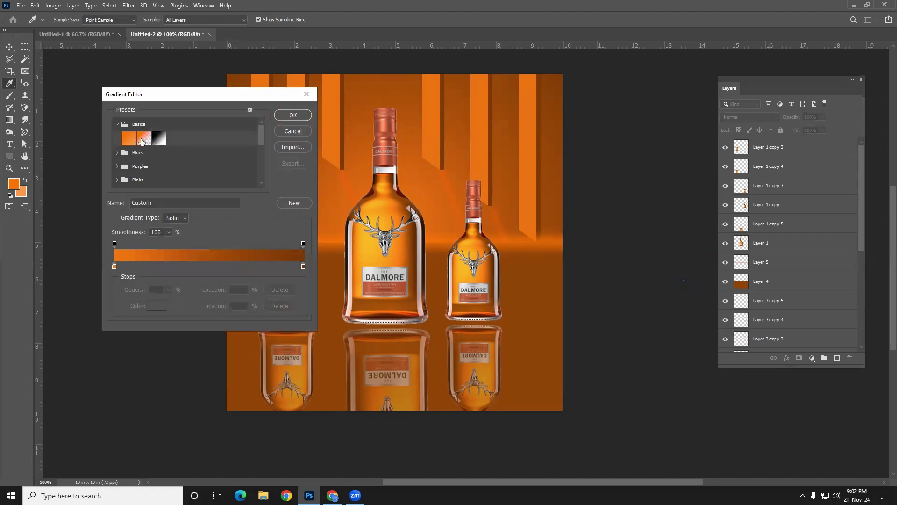
click(118, 124)
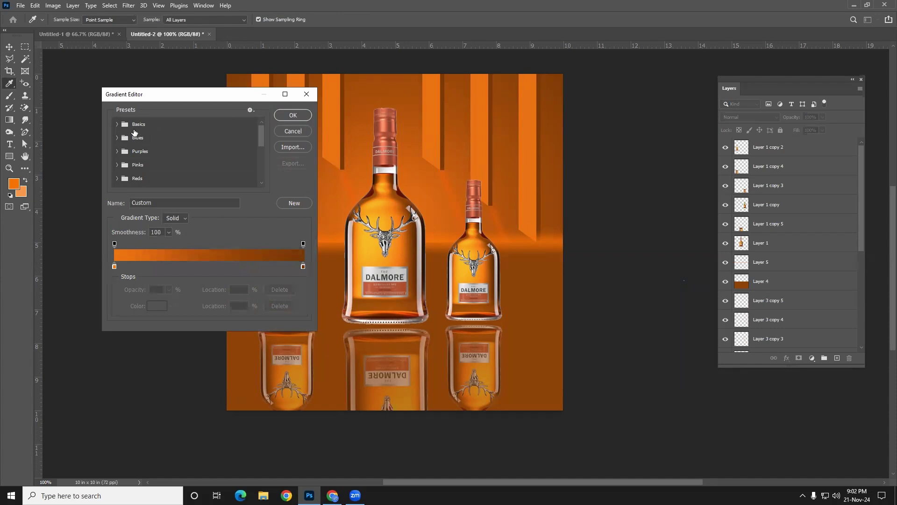
click(117, 138)
scroll(125, 130, down, 2)
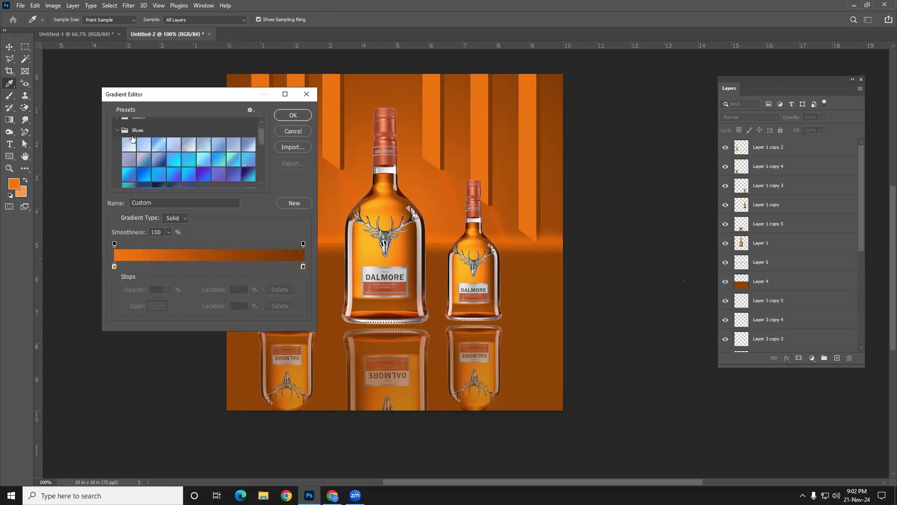
scroll(149, 135, down, 1)
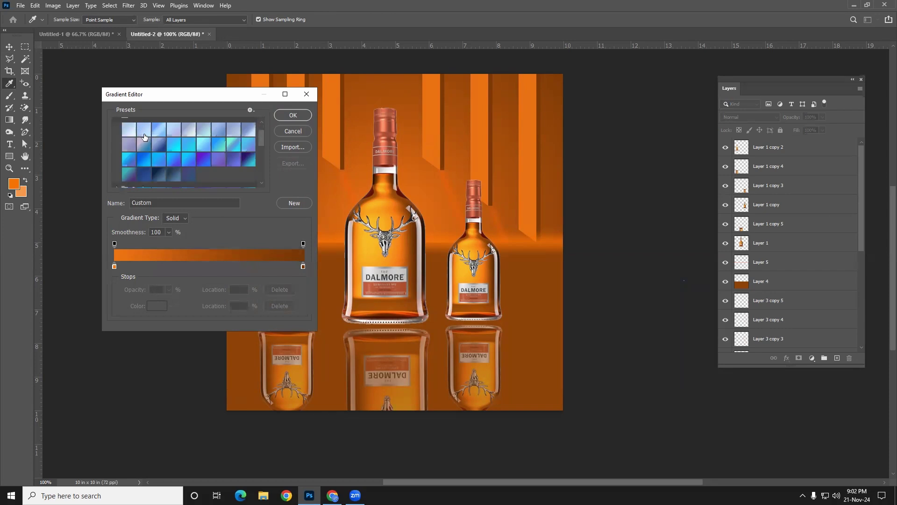
scroll(138, 136, up, 2)
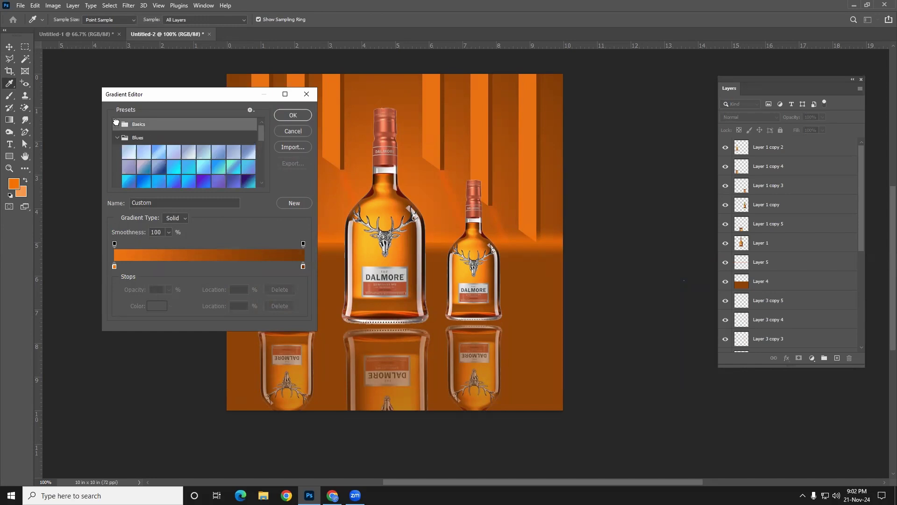
click(121, 124)
click(144, 139)
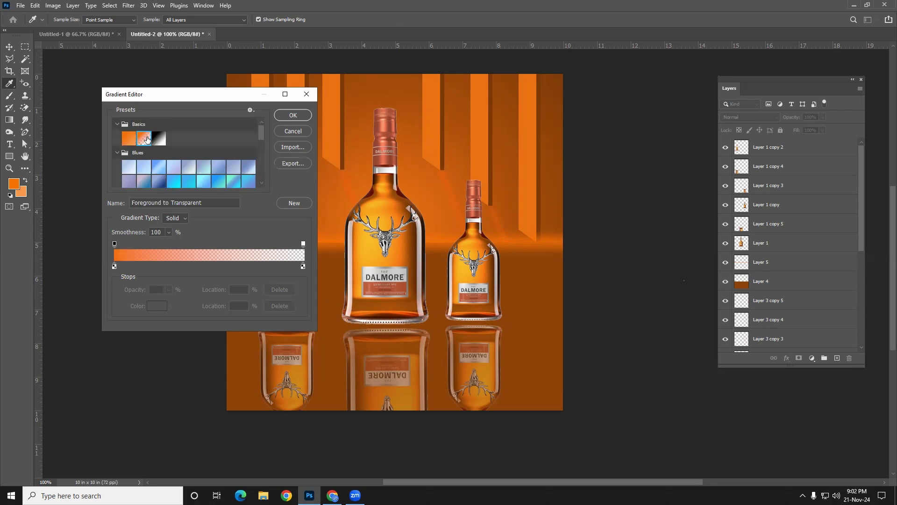
- Recolour the gradient's starting stop with the brown sampled from the lower block and accept the gradient
click(113, 267)
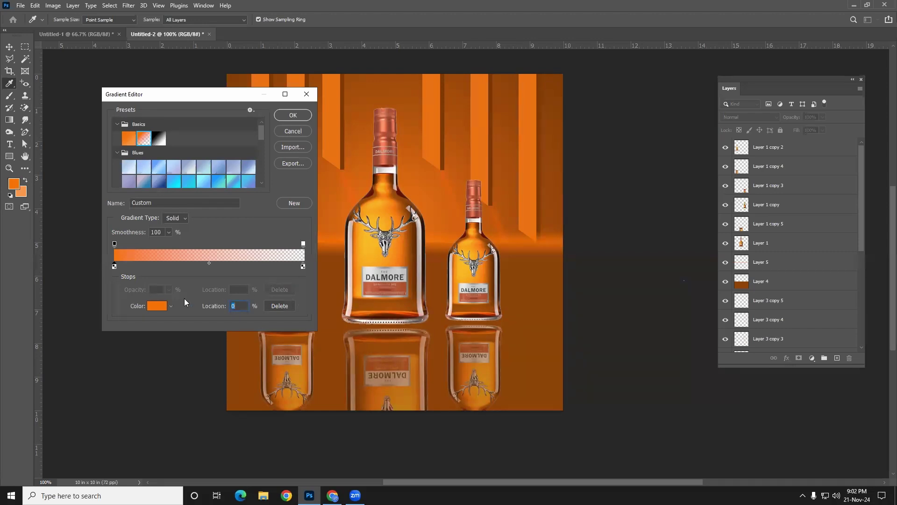
click(159, 309)
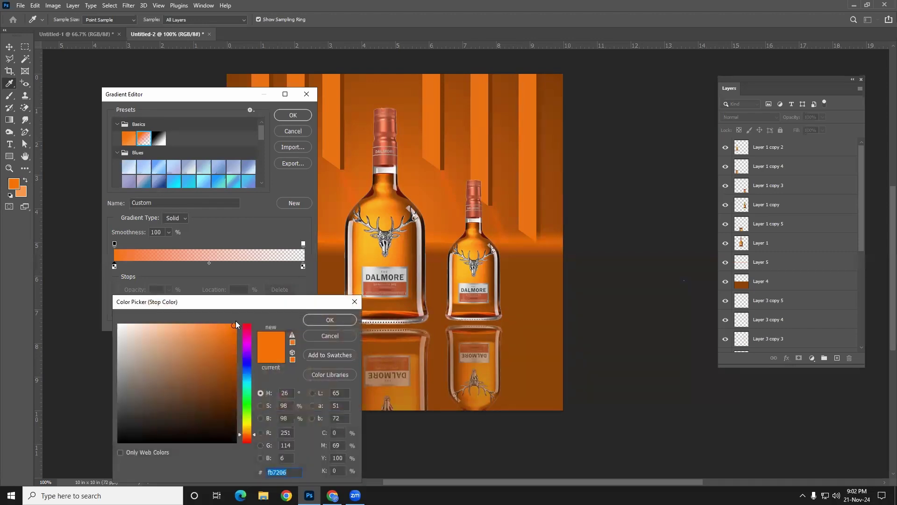
click(545, 345)
click(314, 319)
click(292, 115)
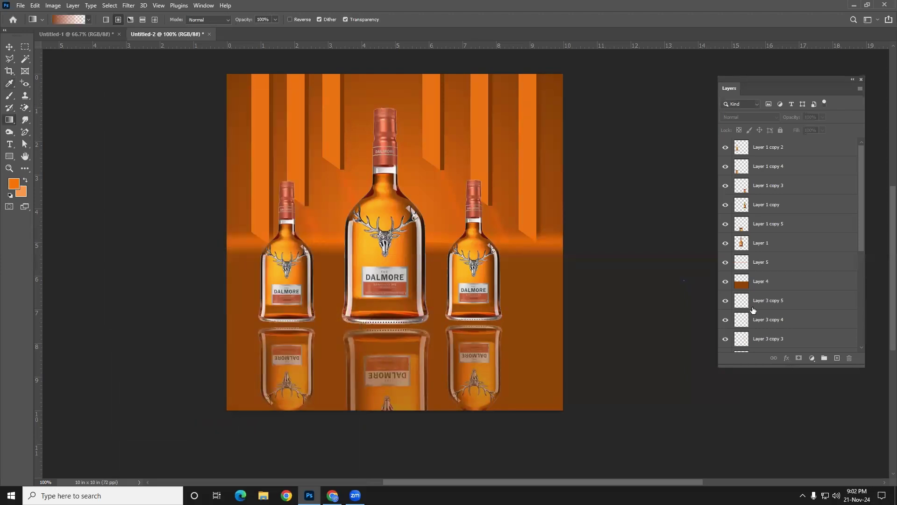
- Add a new layer and fade the reflections with a linear brown-to-transparent gradient drawn upward from the canvas's lower edge
click(837, 358)
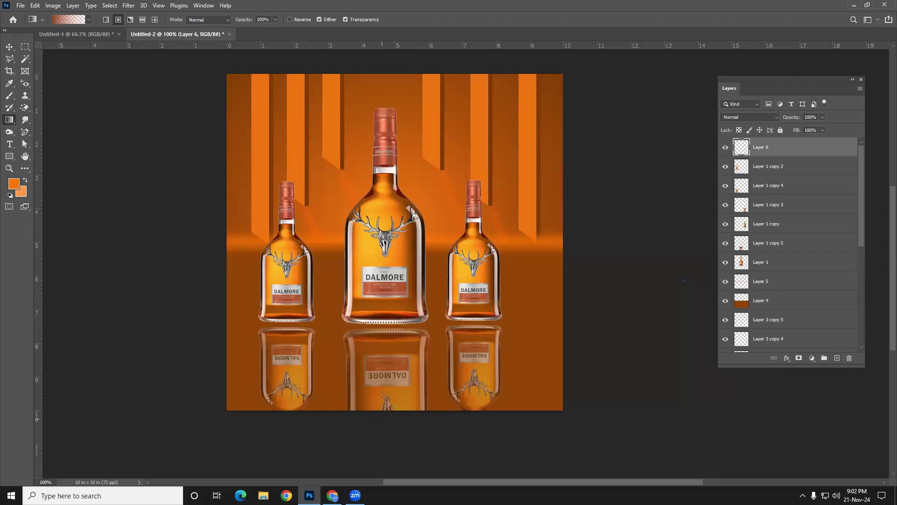
drag(381, 417, 369, 356)
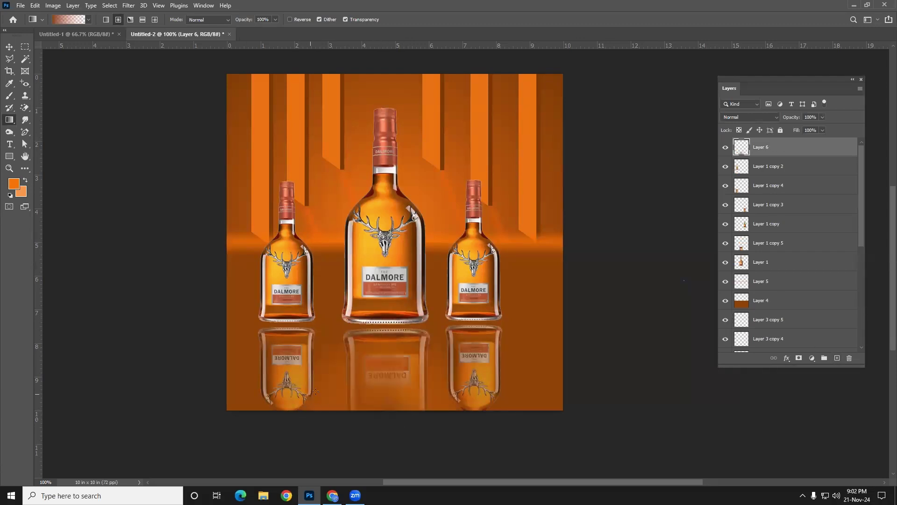
key(ctrl+z)
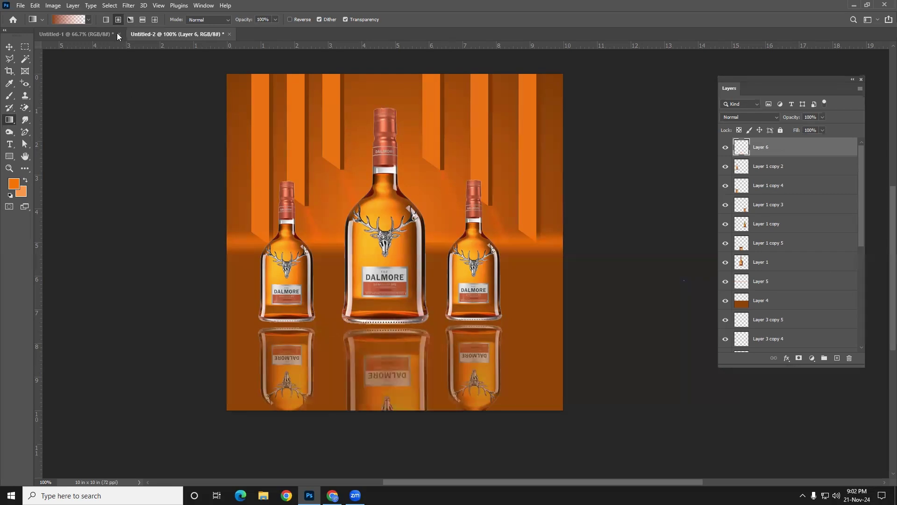
drag(374, 415, 375, 387)
drag(377, 284, 376, 285)
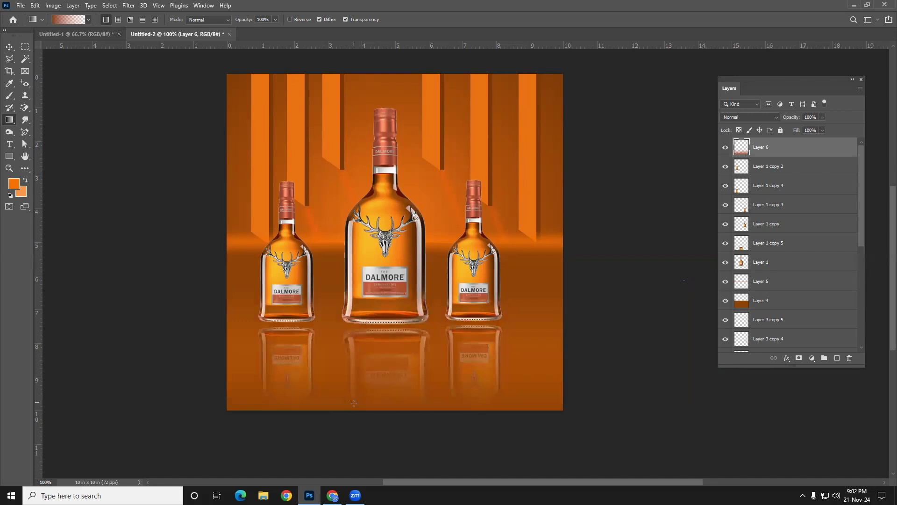
- Strengthen the fade over the lower reflections with another short upward gradient, undoing the excess strokes
drag(279, 419, 279, 390)
drag(486, 412, 434, 276)
key(ctrl+z)
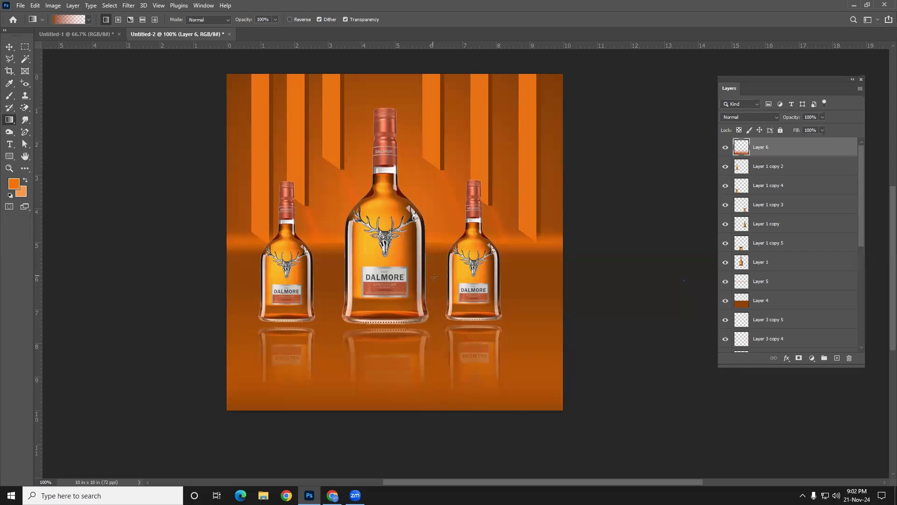
key(ctrl+z)
click(9, 47)
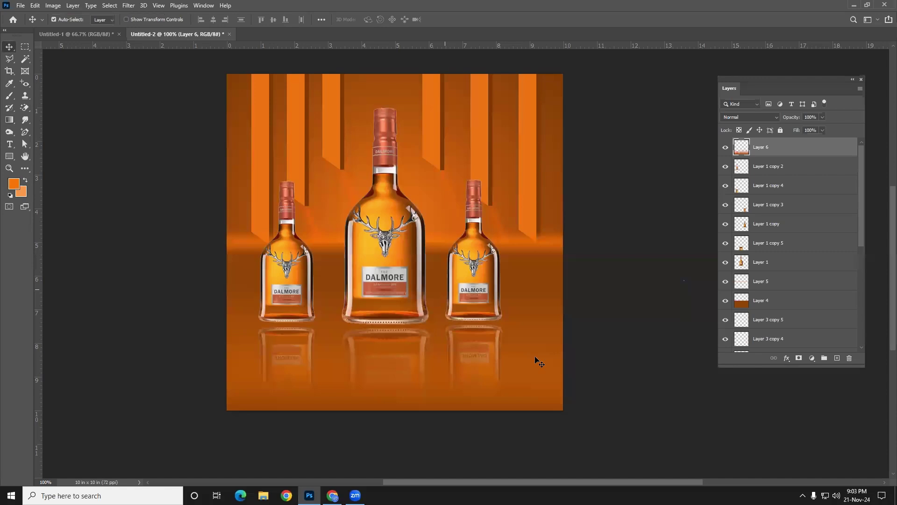
- Add a new layer and make a thin elliptical selection with a 5 px feather directly beneath the left bottle
key(ctrl+minus)
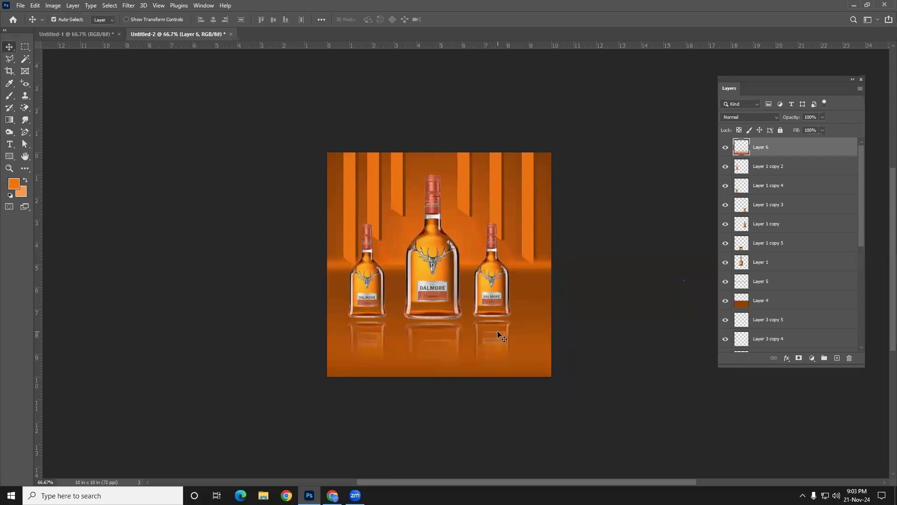
ctrl+click(475, 327)
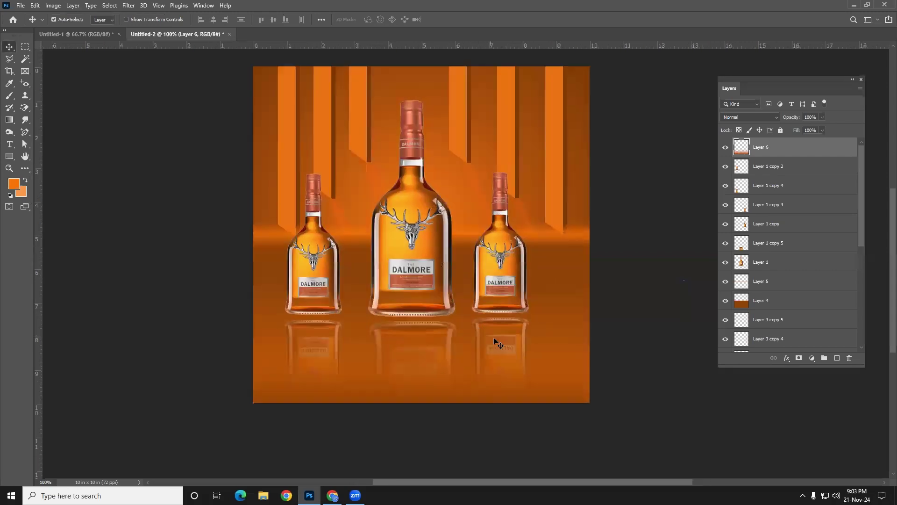
ctrl+click(475, 327)
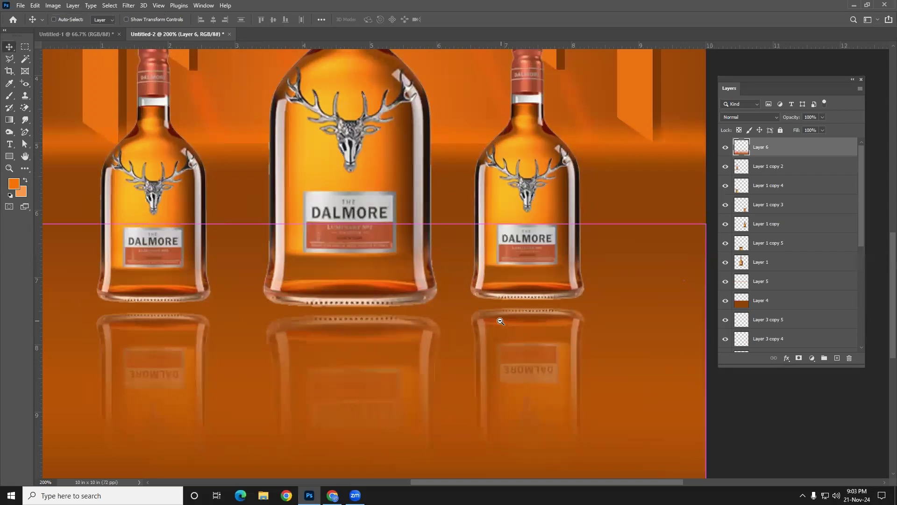
ctrl+alt+click(499, 321)
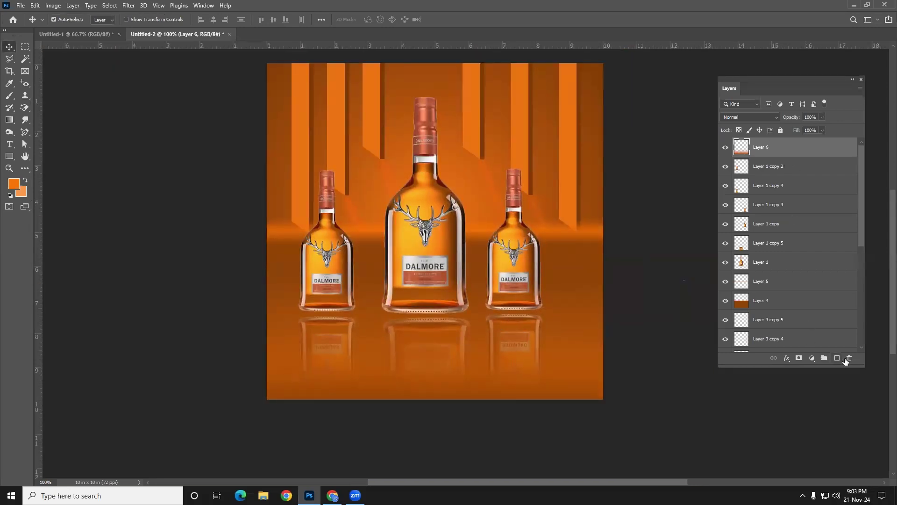
click(837, 358)
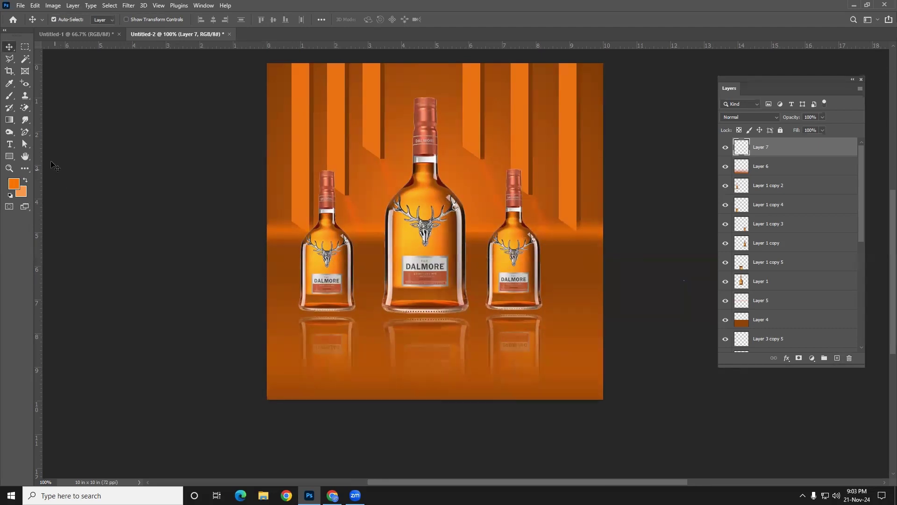
right_click(25, 47)
click(60, 58)
click(139, 20)
text(5)
key(Return)
scroll(378, 317, up, 1)
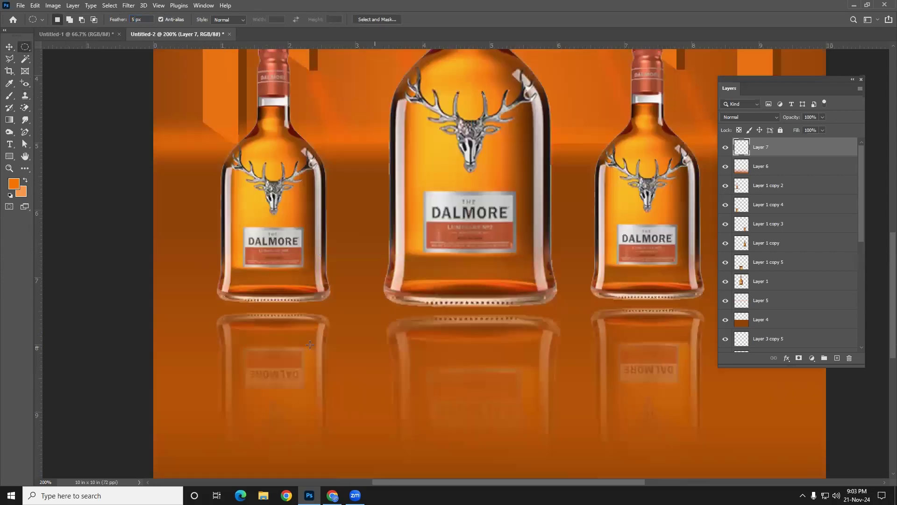
drag(211, 301, 335, 311)
- Fill the elliptical selection with dark brown 551303 as the left bottle's shadow, and deselect it
click(14, 184)
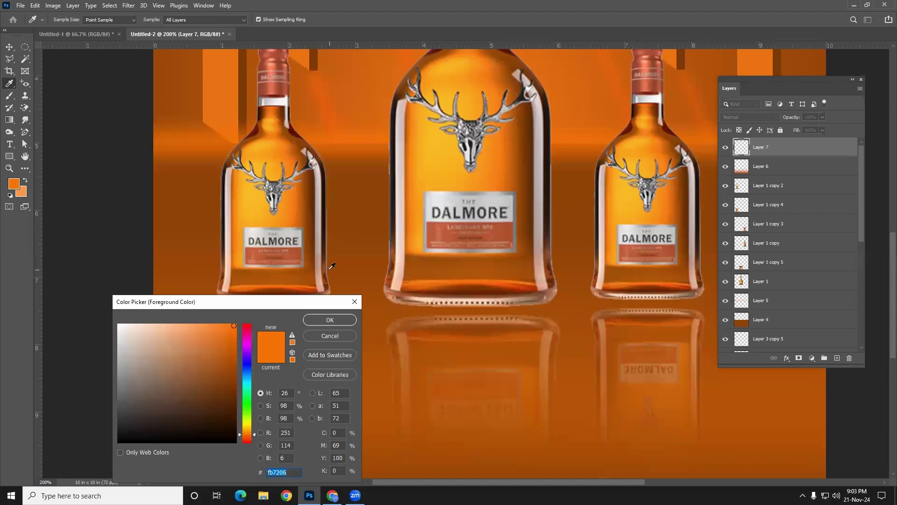
click(327, 240)
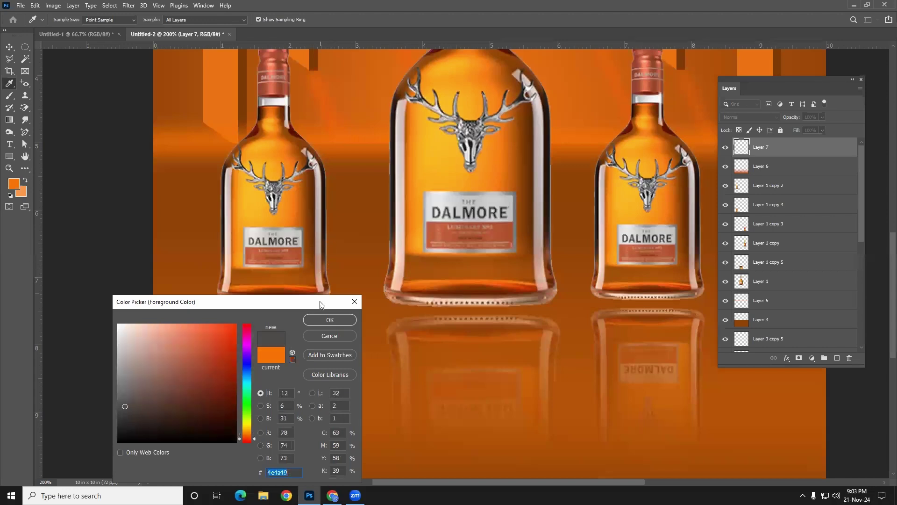
click(227, 416)
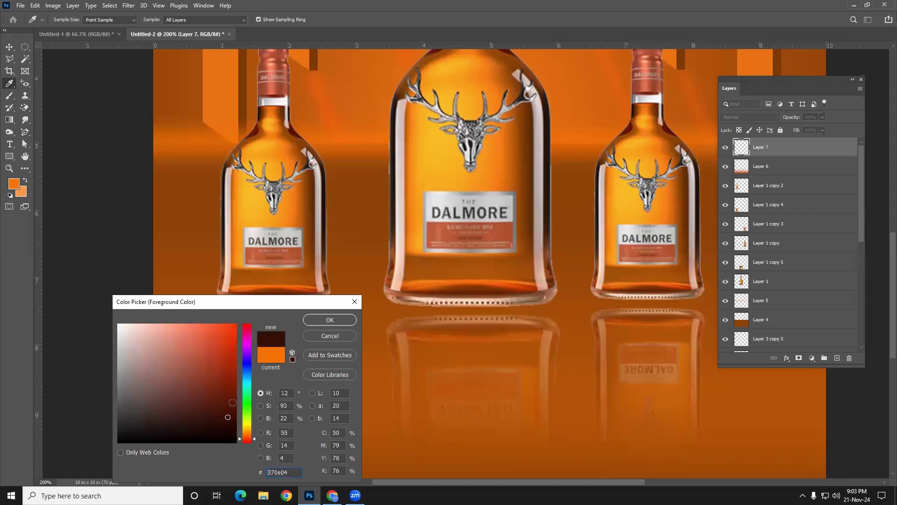
click(323, 321)
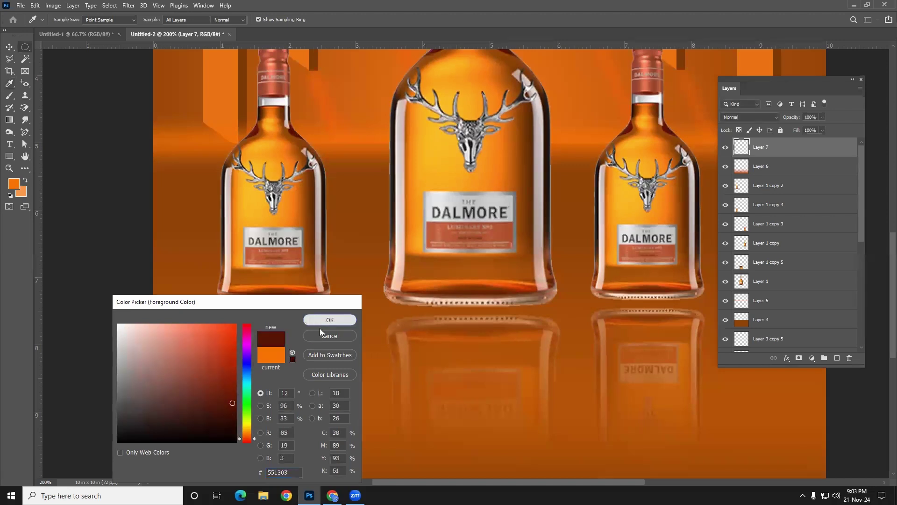
key(alt+BackSpace)
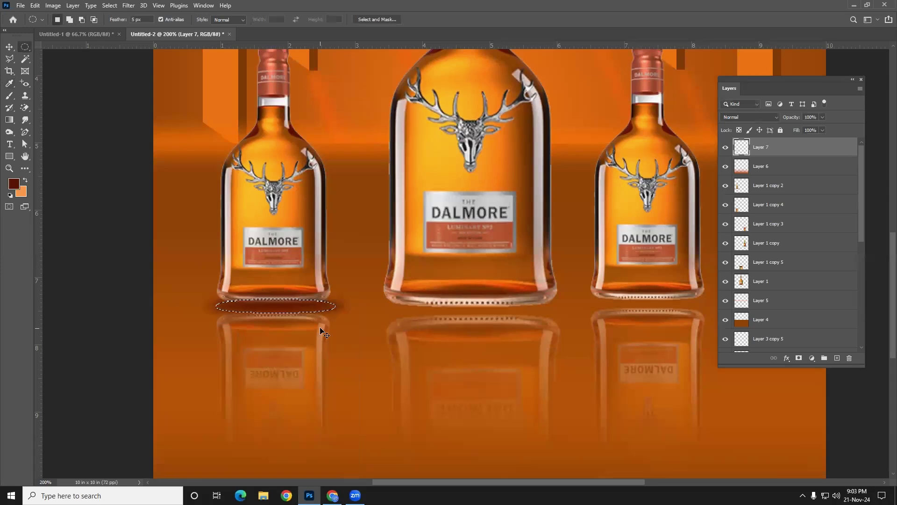
key(ctrl+d)
- Duplicate the left bottle's shadow beneath the right bottle and the centre bottle
click(9, 47)
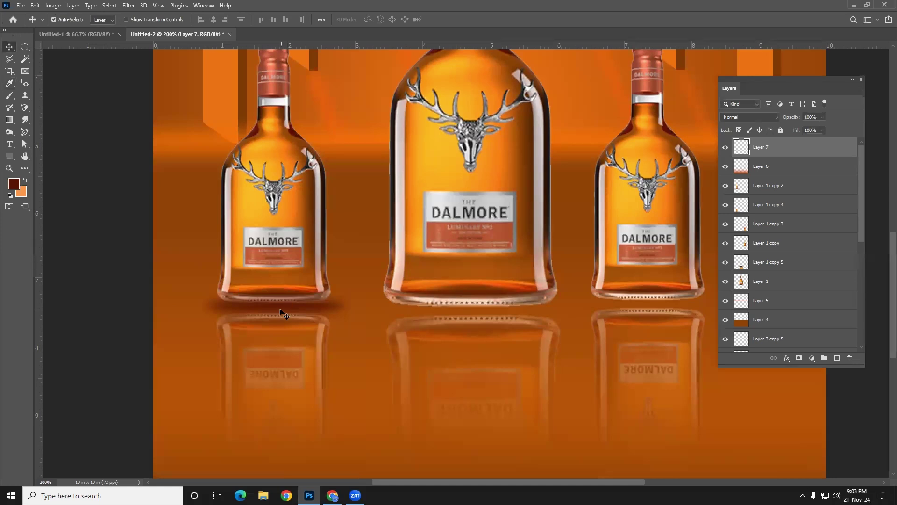
drag(284, 309, 640, 308)
alt+drag(493, 319, 492, 318)
click(493, 318)
- Widen the centre bottle's shadow on both sides to match the width of the bottle's base
key(ctrl+t)
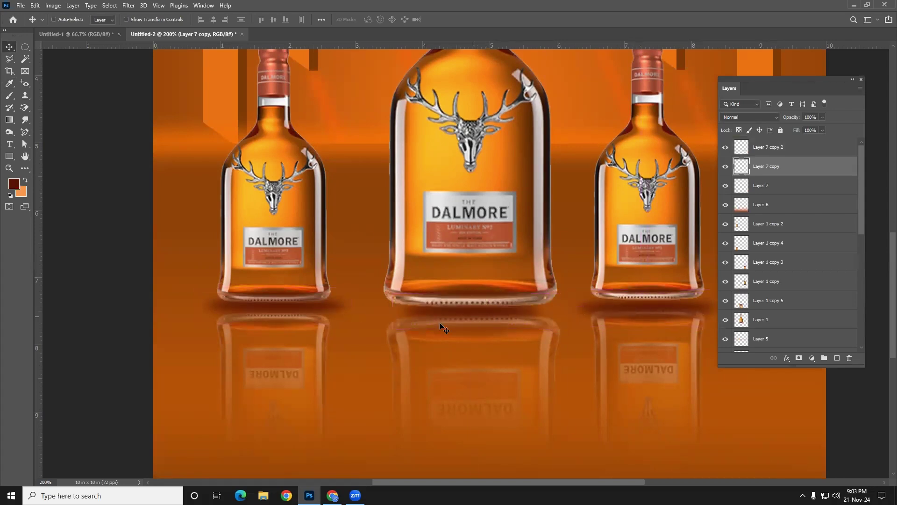
drag(392, 310, 380, 311)
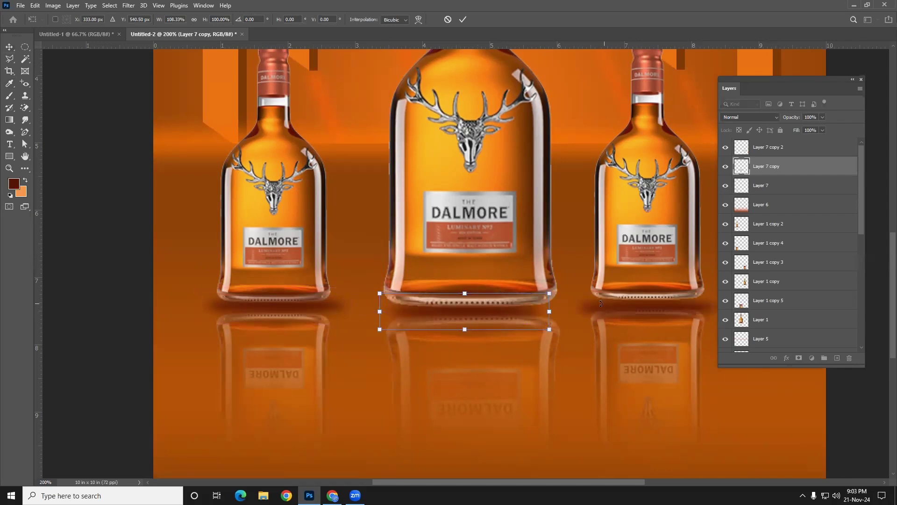
drag(548, 310, 559, 310)
key(Return)
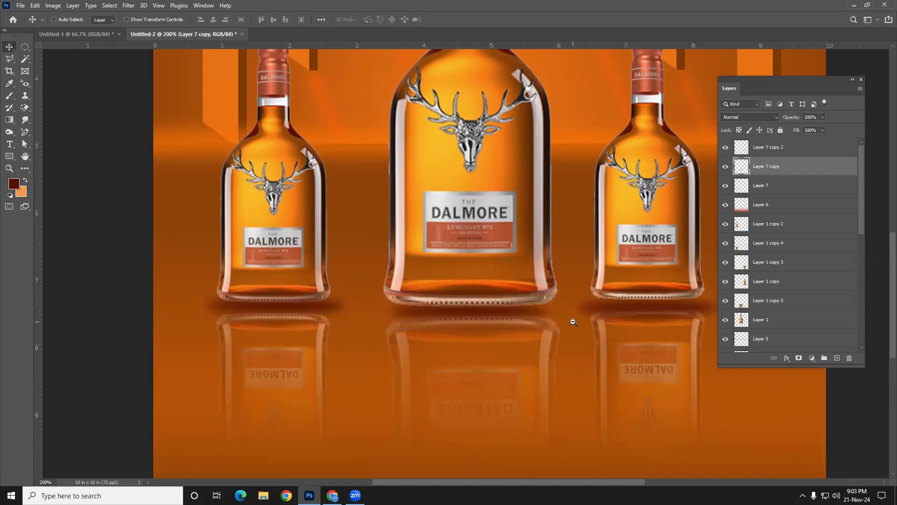
- Delete the light beams below the hanging strips on both sides of the centre bottle
scroll(572, 318, down, 1)
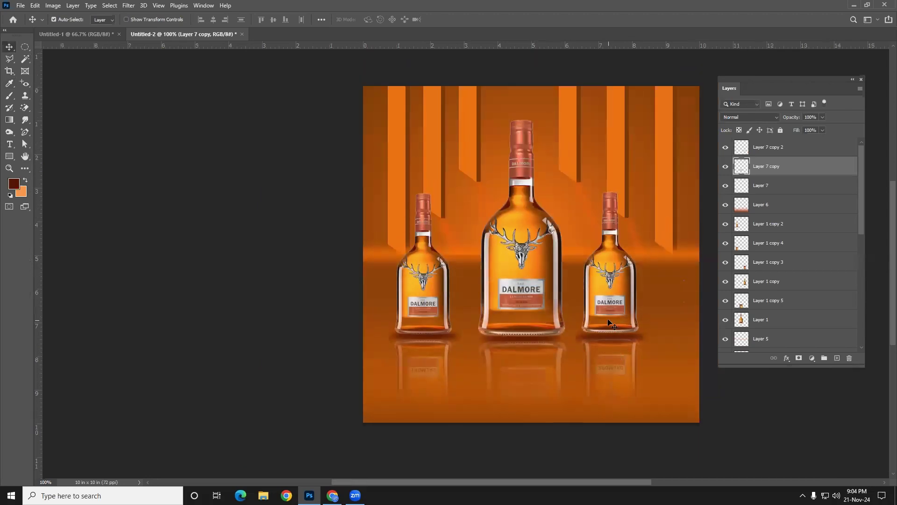
key(ctrl+1)
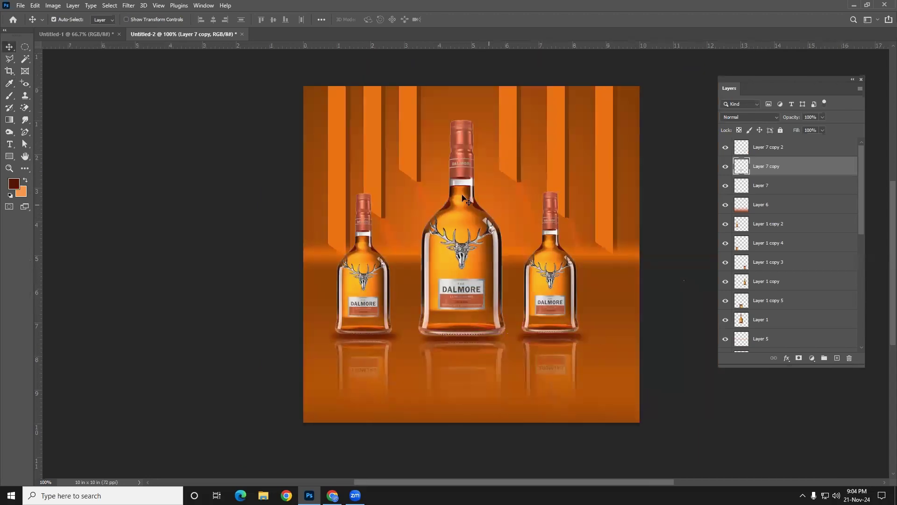
click(426, 198)
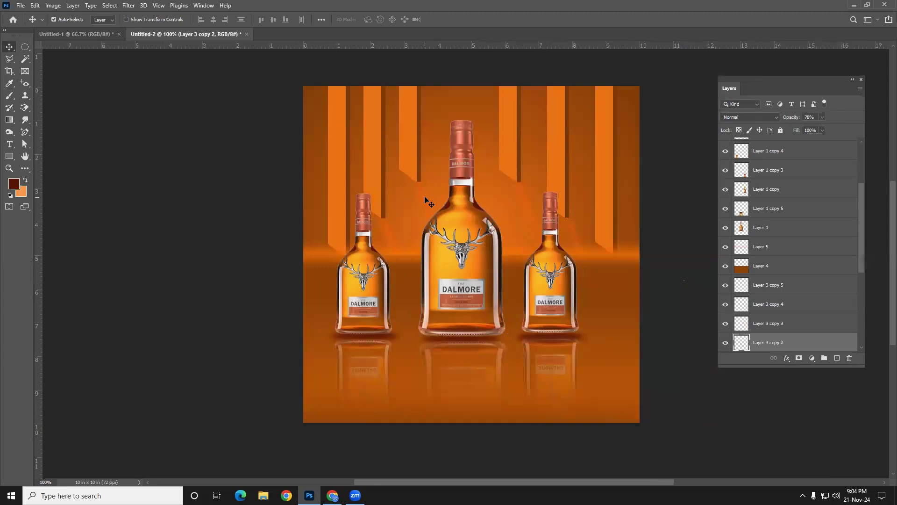
click(524, 200)
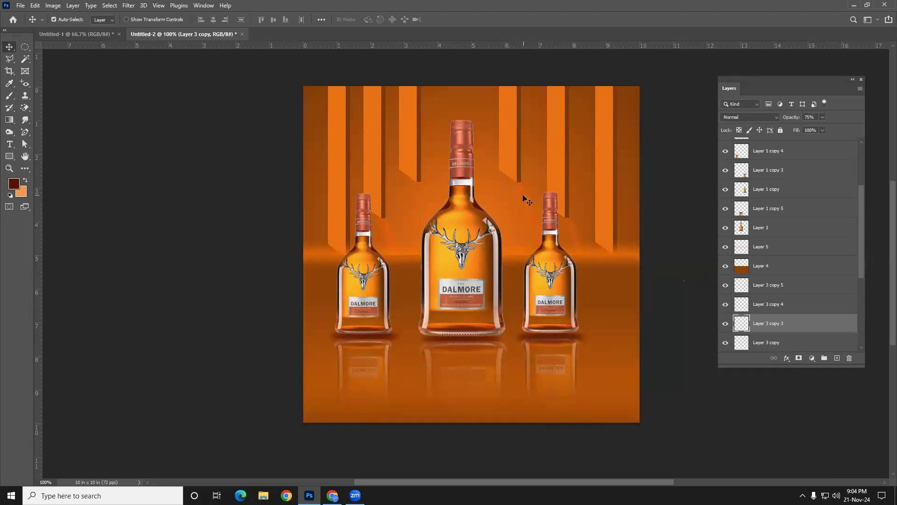
key(ctrl+e)
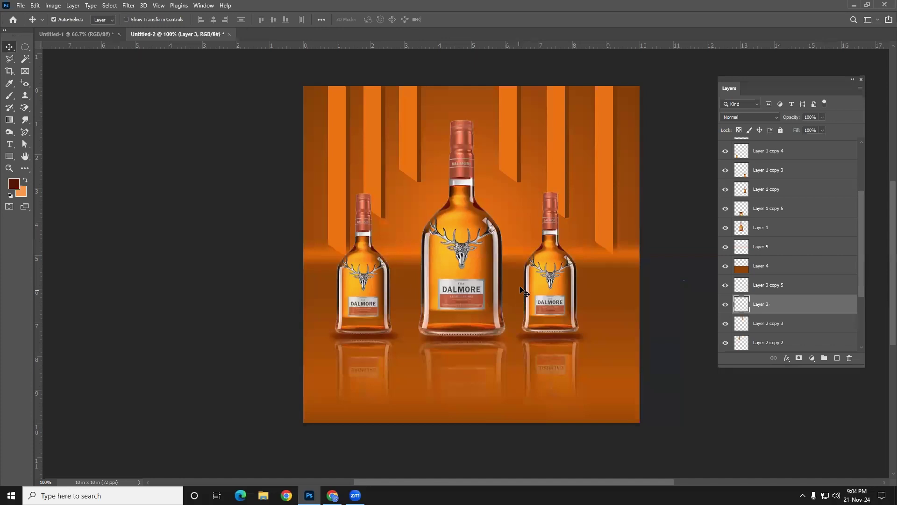
scroll(520, 286, down, 3)
drag(540, 281, 542, 278)
scroll(542, 279, up, 3)
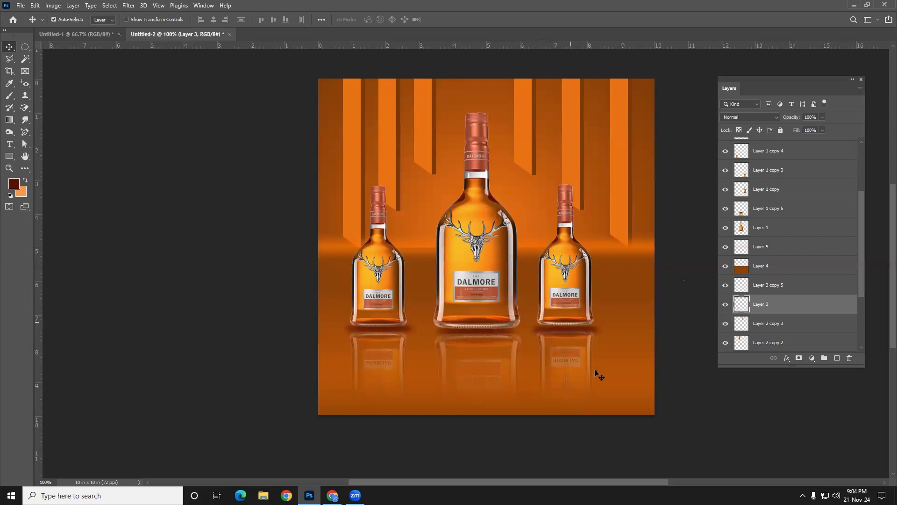
scroll(573, 379, up, 2)
scroll(573, 379, up, 3)
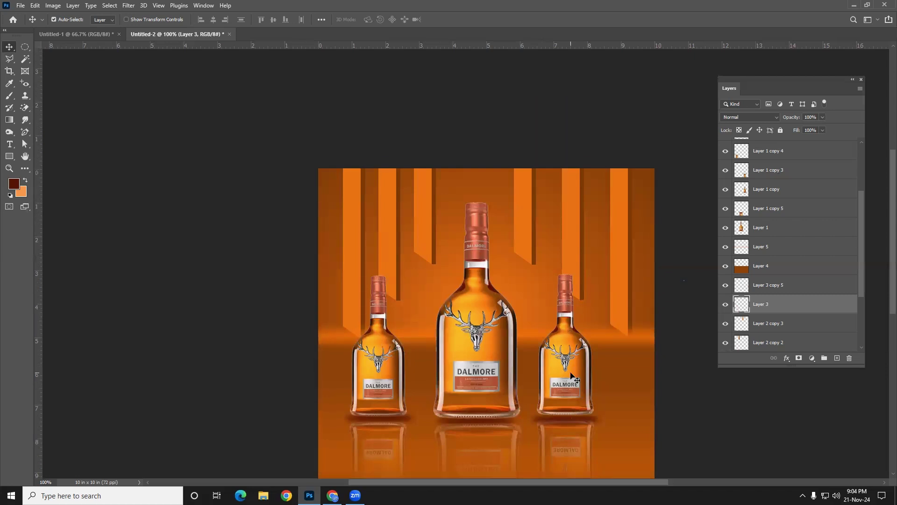
scroll(573, 378, down, 2)
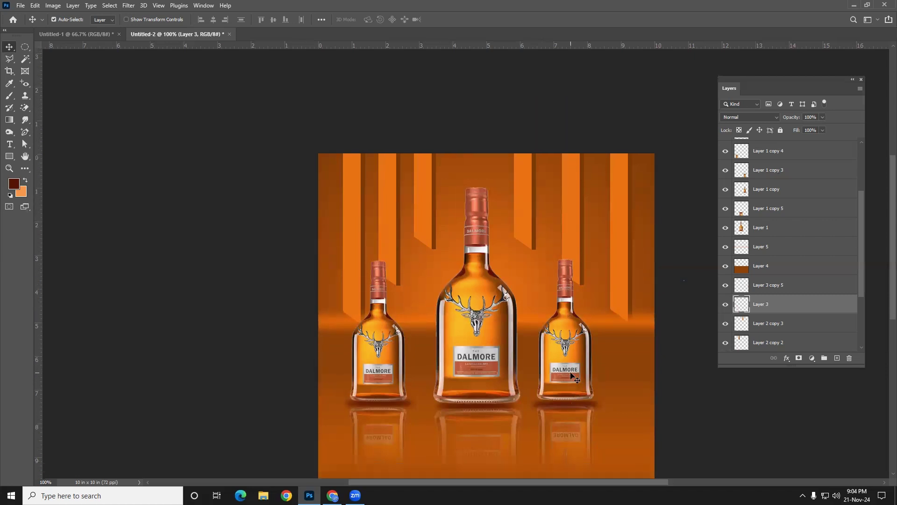
scroll(586, 376, down, 2)
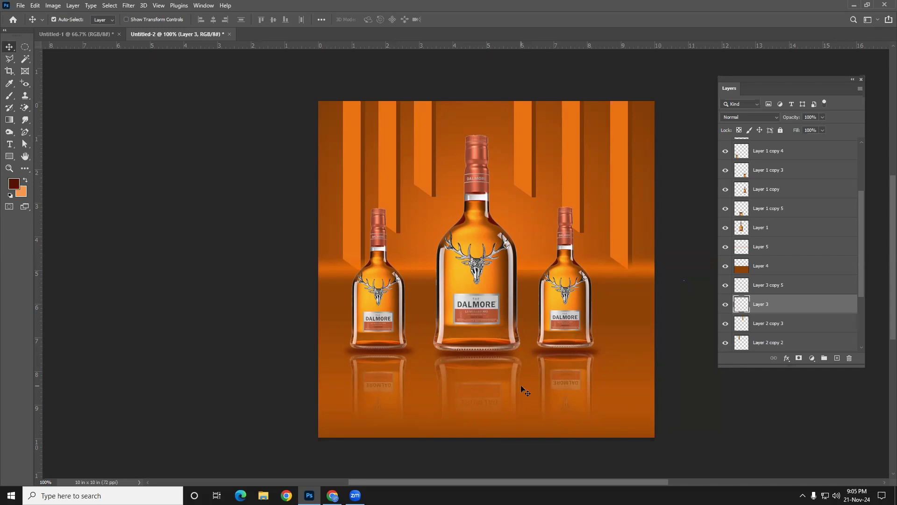
- Switch to Facebook in the Chrome browser and search for the account owner's full name
click(333, 495)
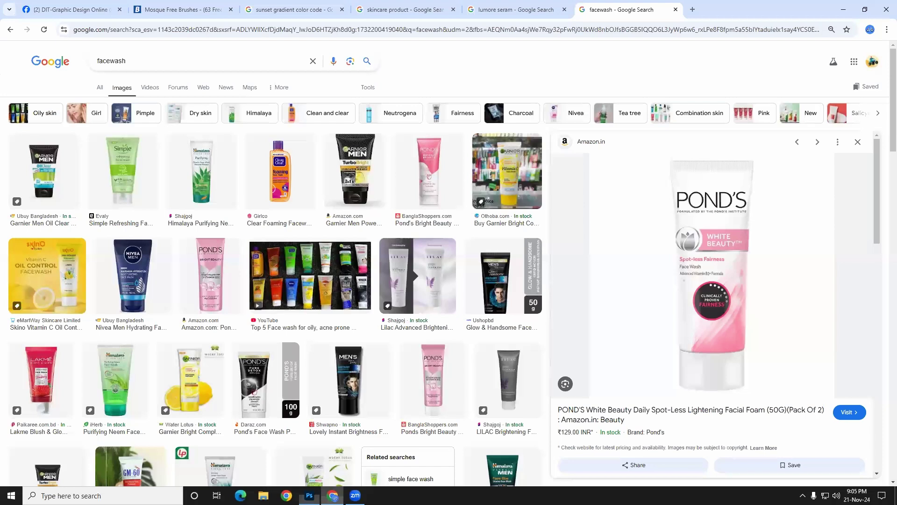
click(84, 4)
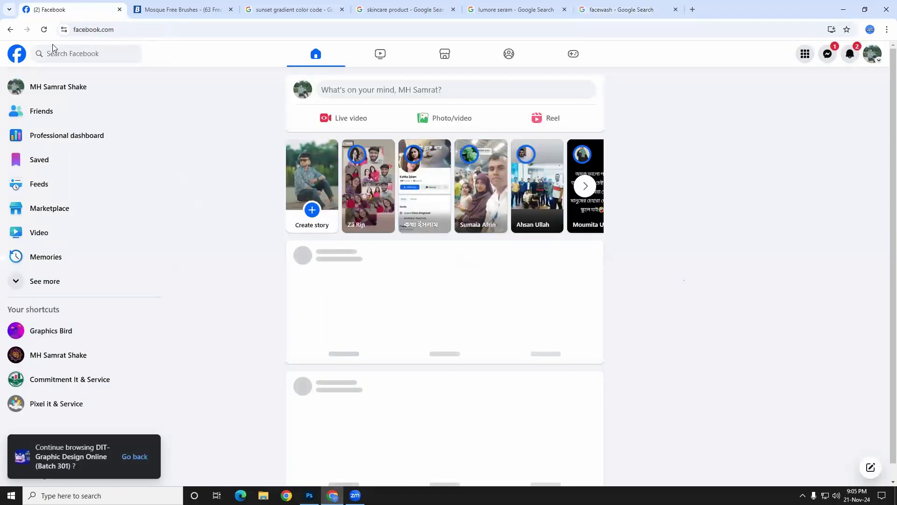
click(91, 59)
text(mh)
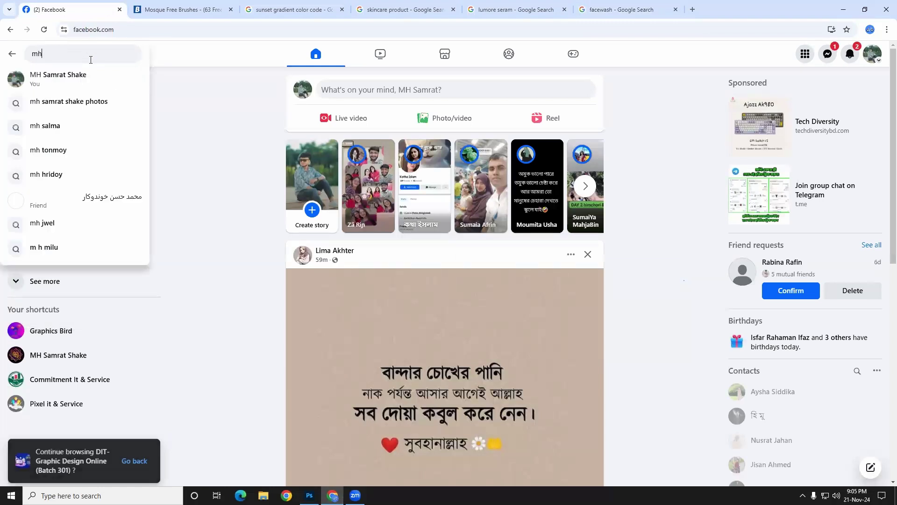
text( samrat)
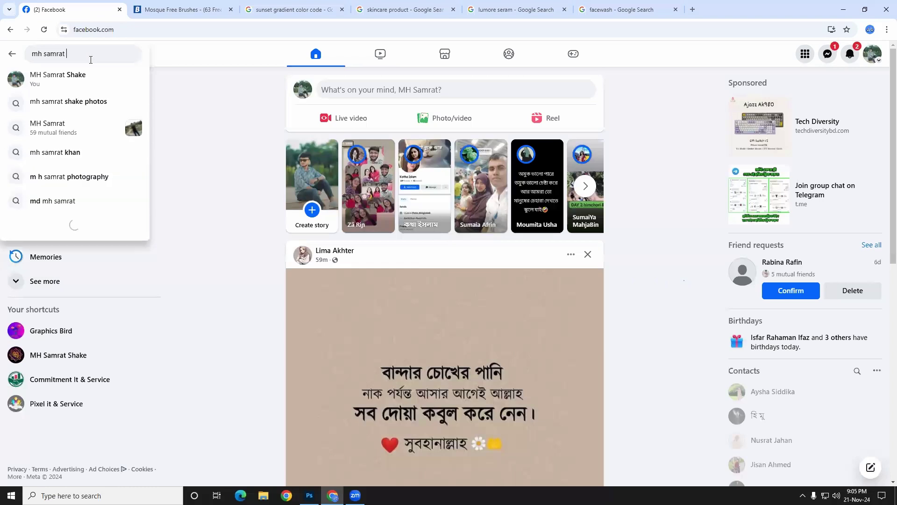
text( shake)
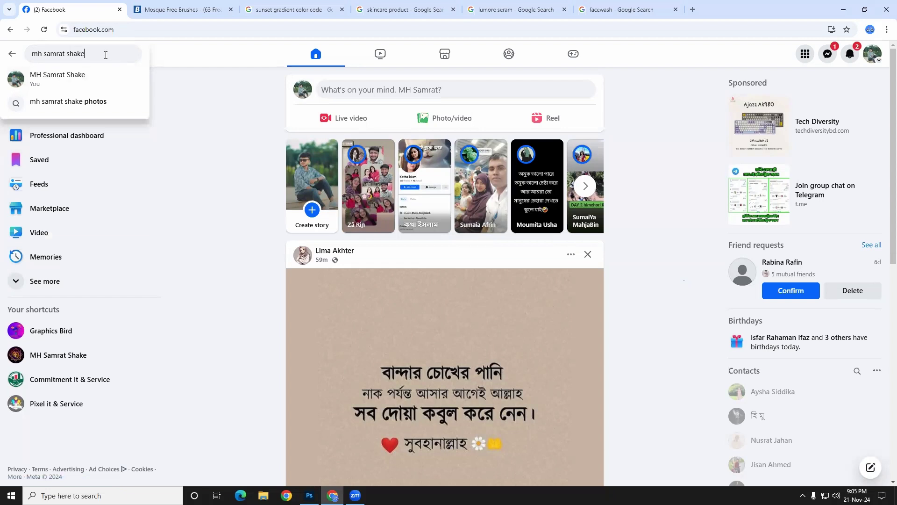
key(Return)
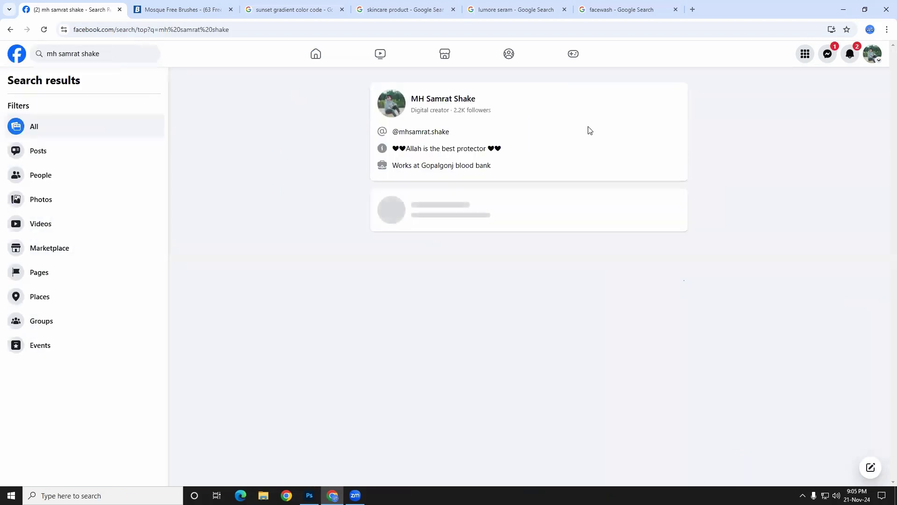
- Switch from the personal account to the page profile of the same name and open its page
click(871, 57)
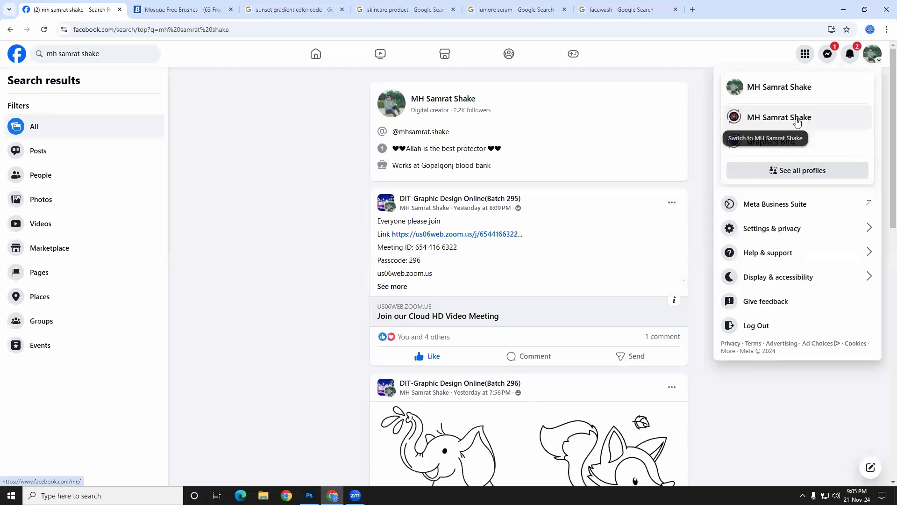
click(736, 126)
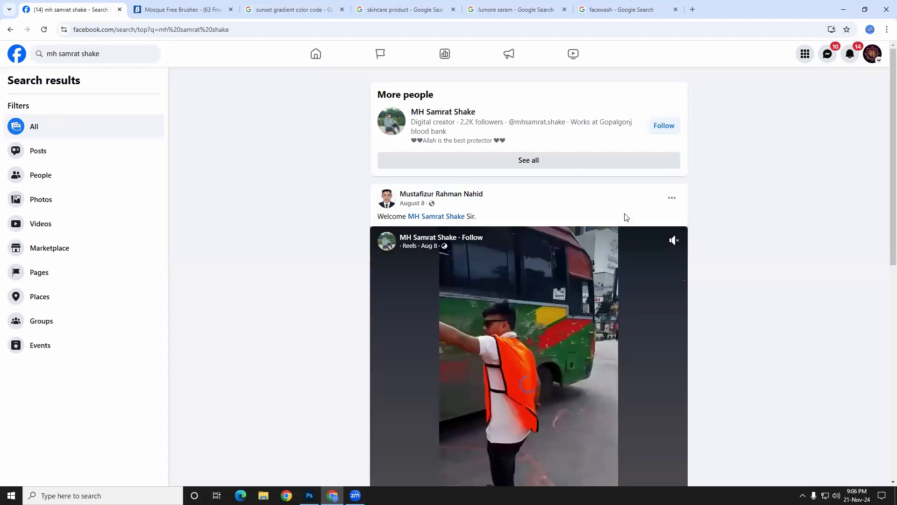
scroll(638, 189, down, 10)
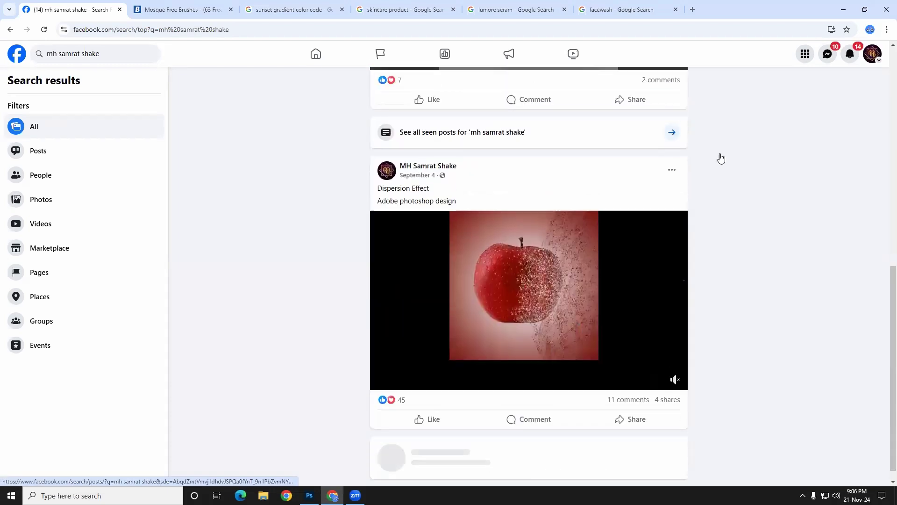
scroll(722, 159, up, 3)
click(872, 57)
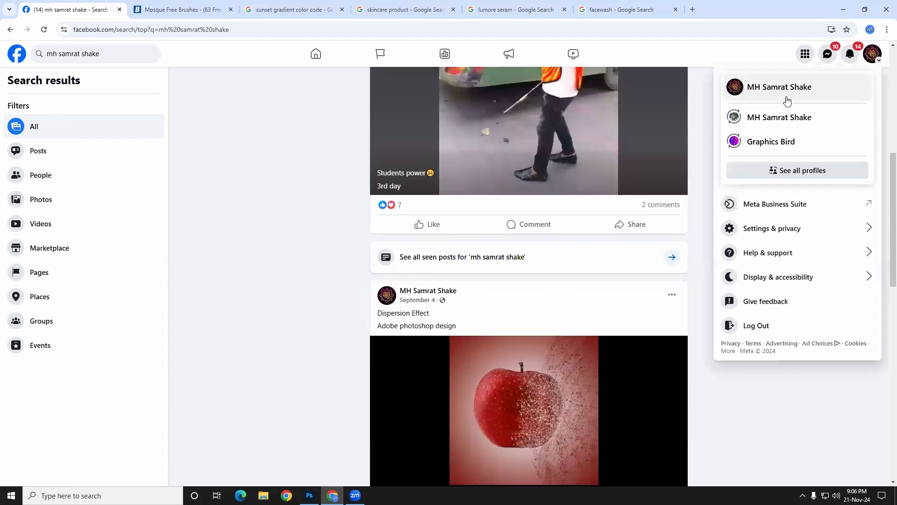
click(779, 90)
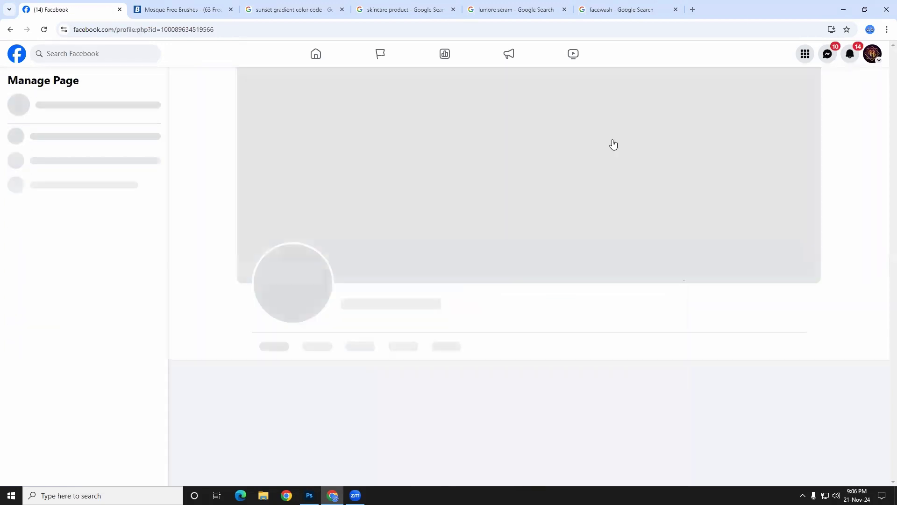
- Browse the page's posts from October back to March, examining the earlier advertisement and product designs
scroll(886, 186, down, 14)
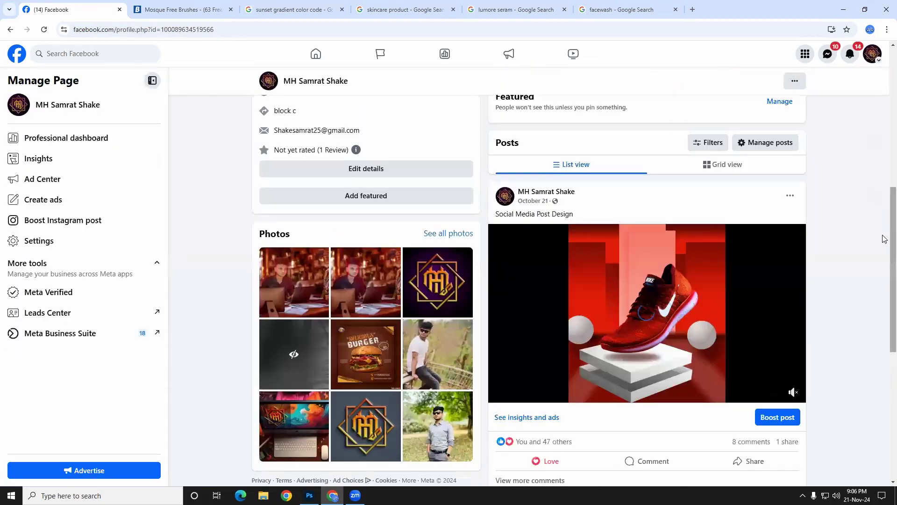
scroll(884, 328, down, 15)
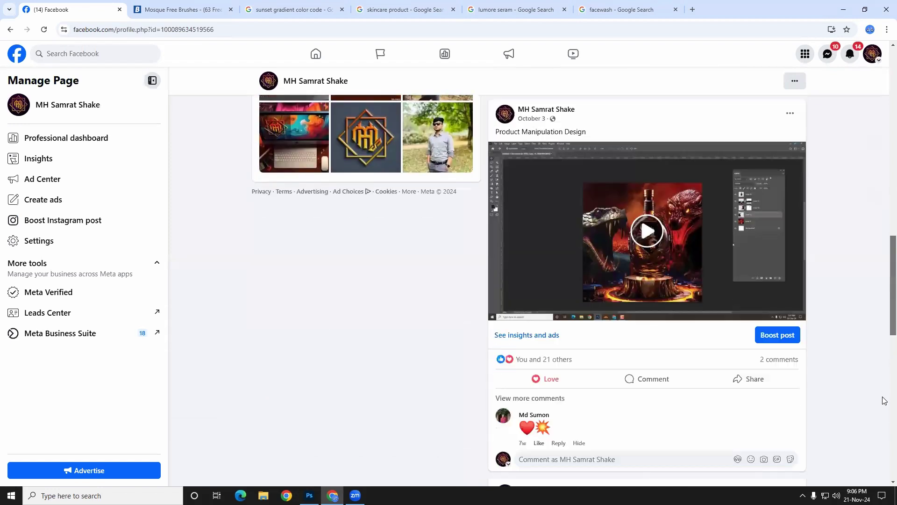
scroll(885, 475, down, 3)
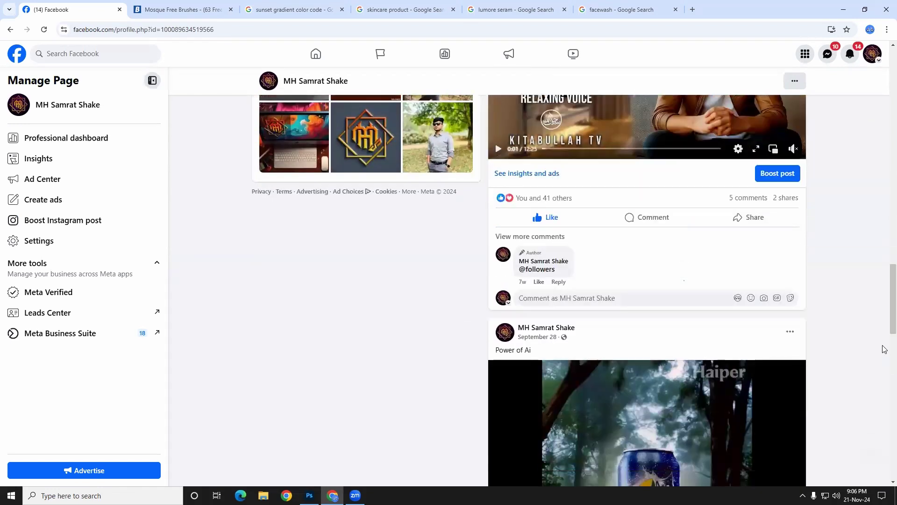
scroll(884, 321, down, 15)
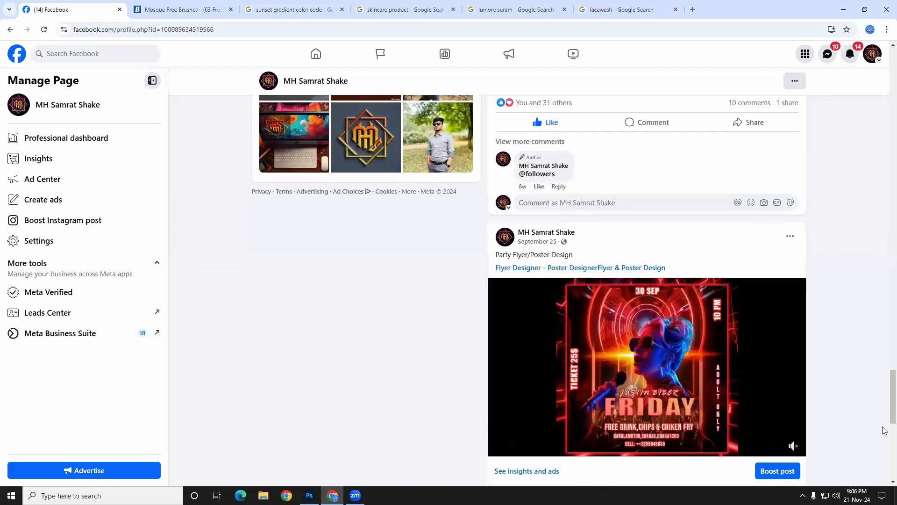
scroll(885, 369, down, 7)
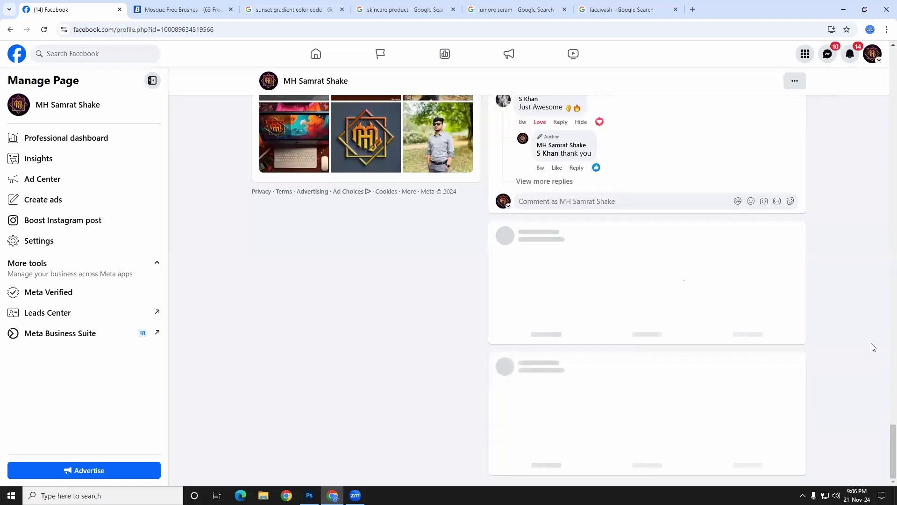
scroll(872, 336, down, 5)
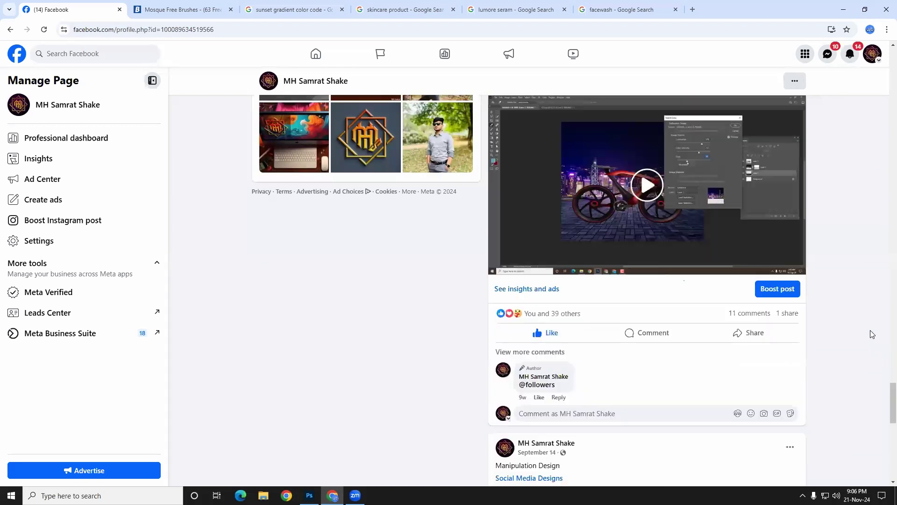
scroll(872, 334, down, 1)
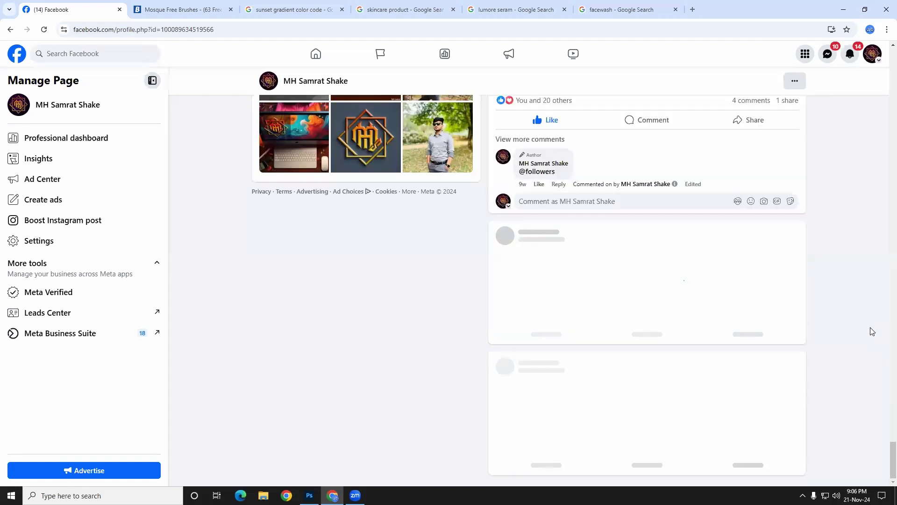
scroll(872, 332, down, 6)
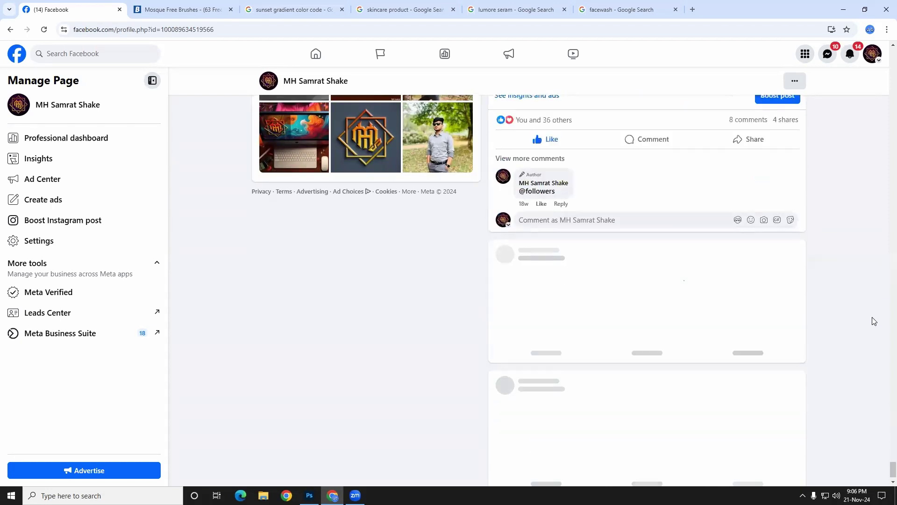
scroll(847, 290, up, 3)
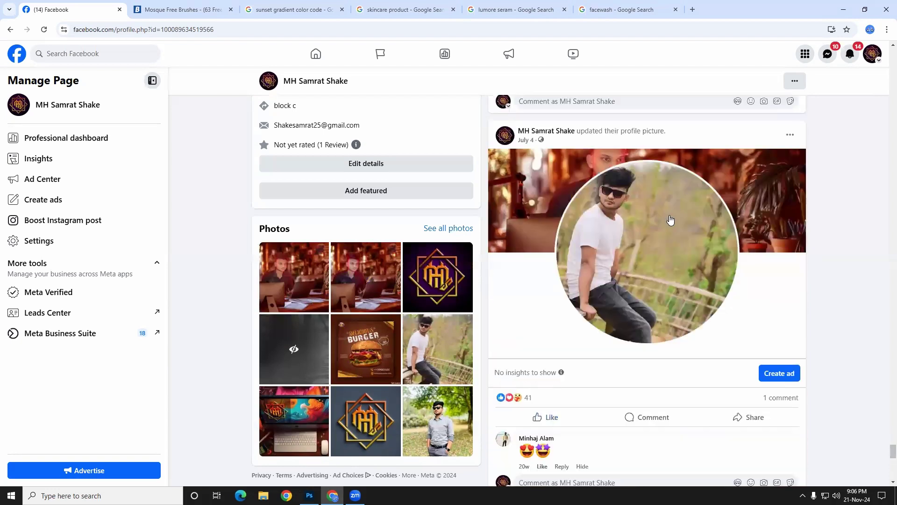
scroll(670, 220, down, 15)
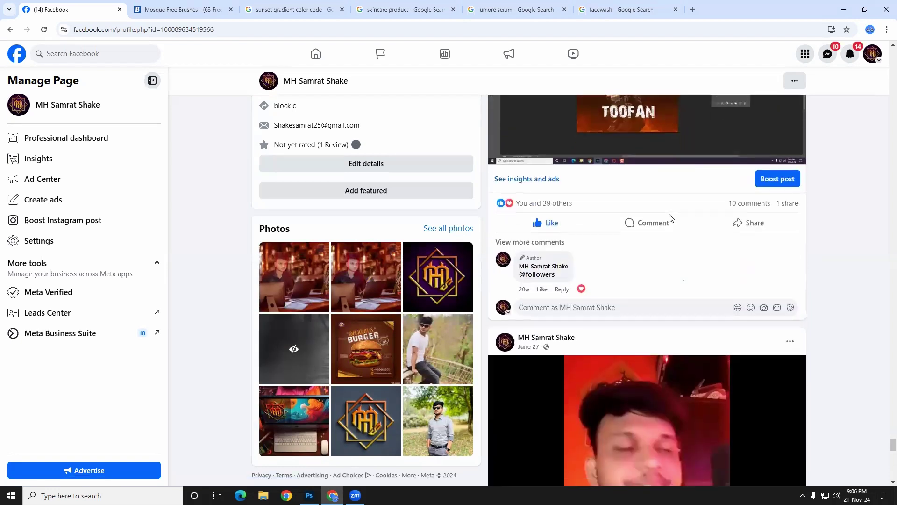
scroll(670, 219, down, 10)
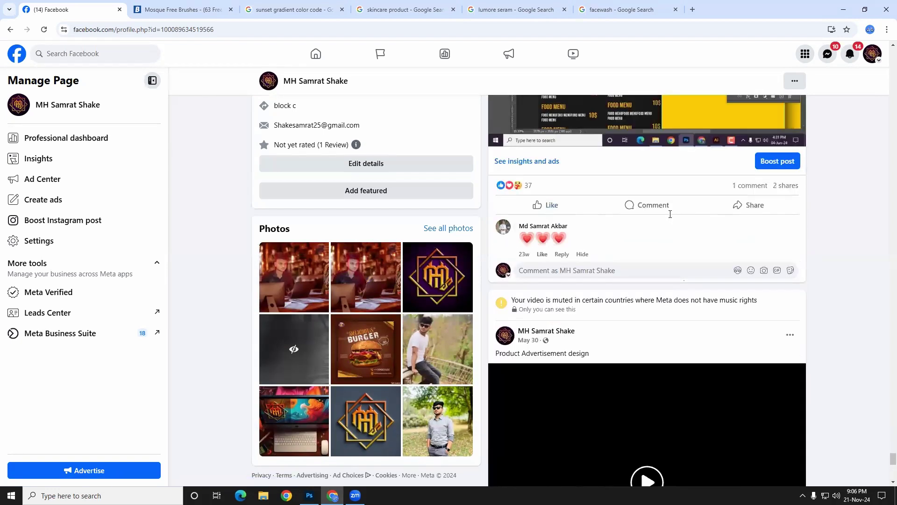
scroll(670, 218, down, 5)
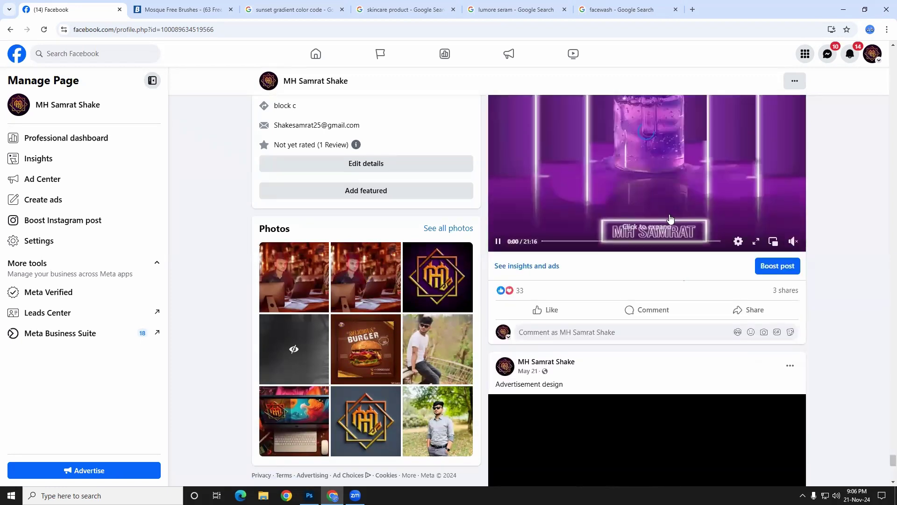
scroll(670, 215, up, 5)
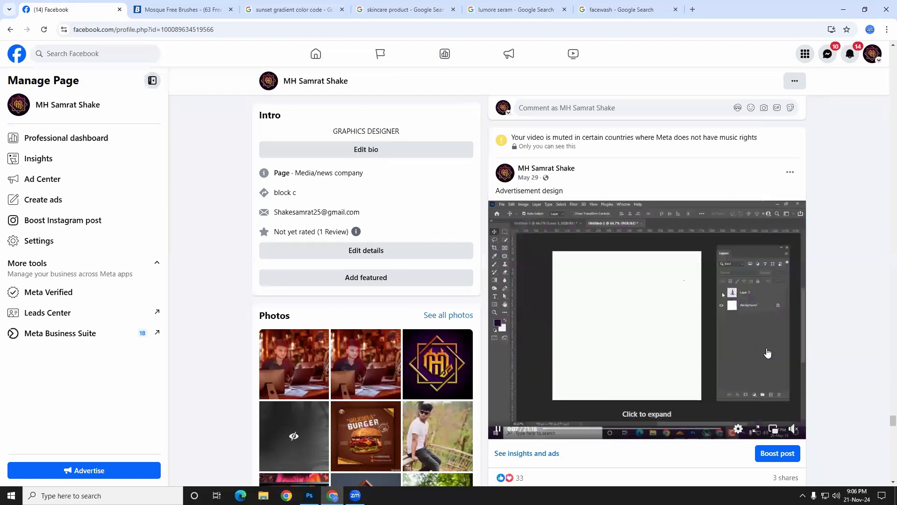
scroll(700, 346, down, 1)
scroll(629, 321, up, 2)
scroll(541, 203, down, 3)
scroll(550, 179, up, 2)
scroll(556, 197, down, 12)
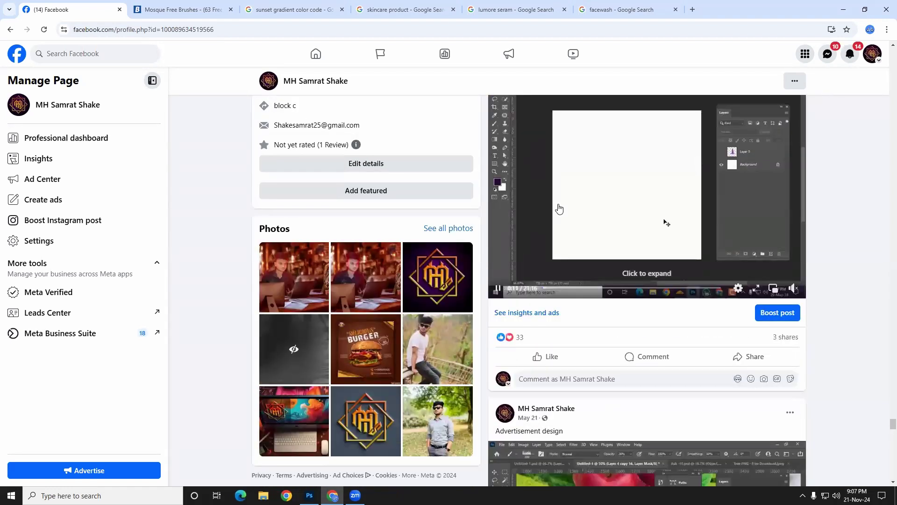
scroll(564, 206, down, 10)
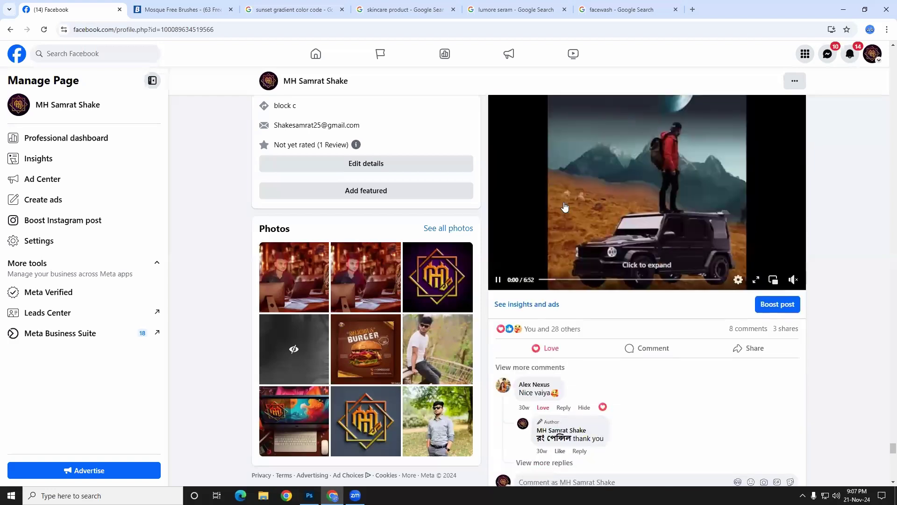
scroll(659, 205, down, 20)
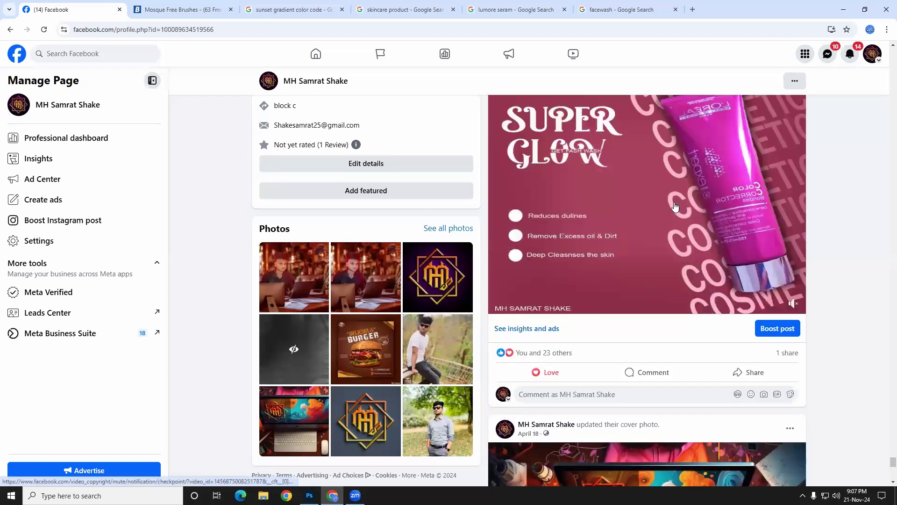
scroll(712, 303, down, 15)
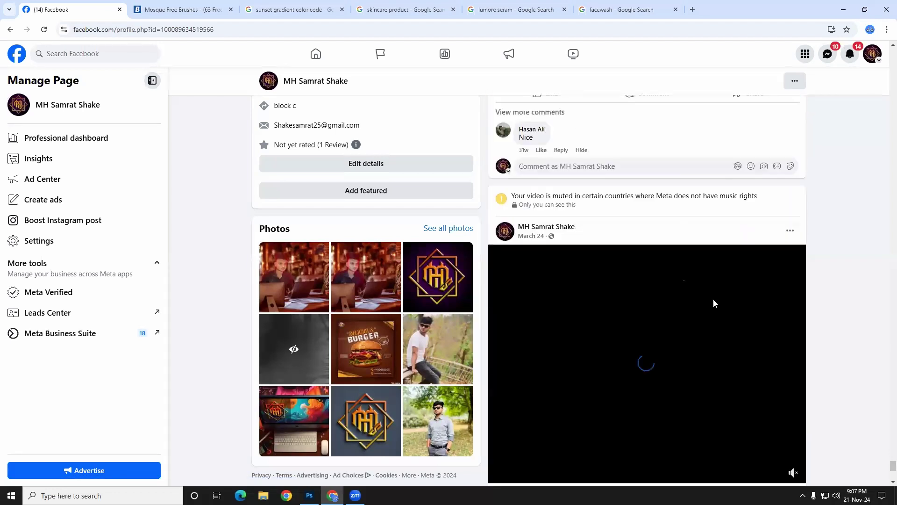
scroll(714, 301, down, 8)
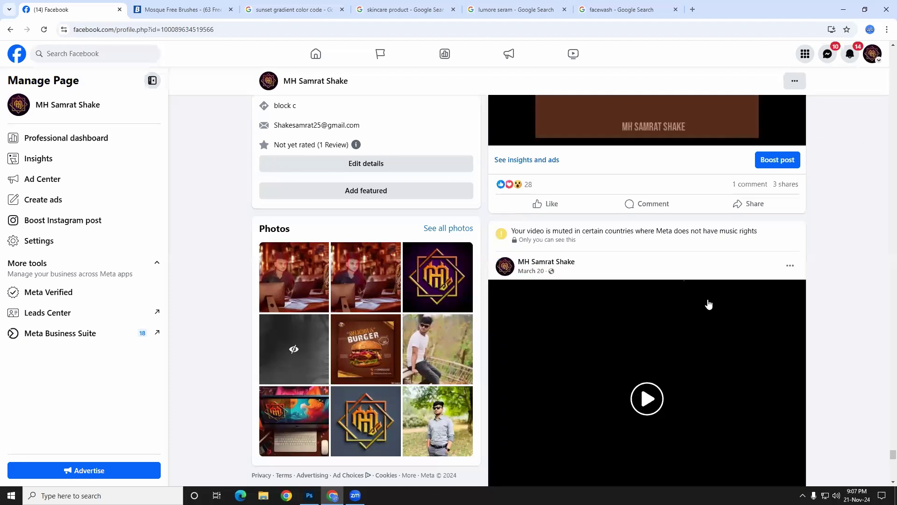
scroll(708, 303, down, 4)
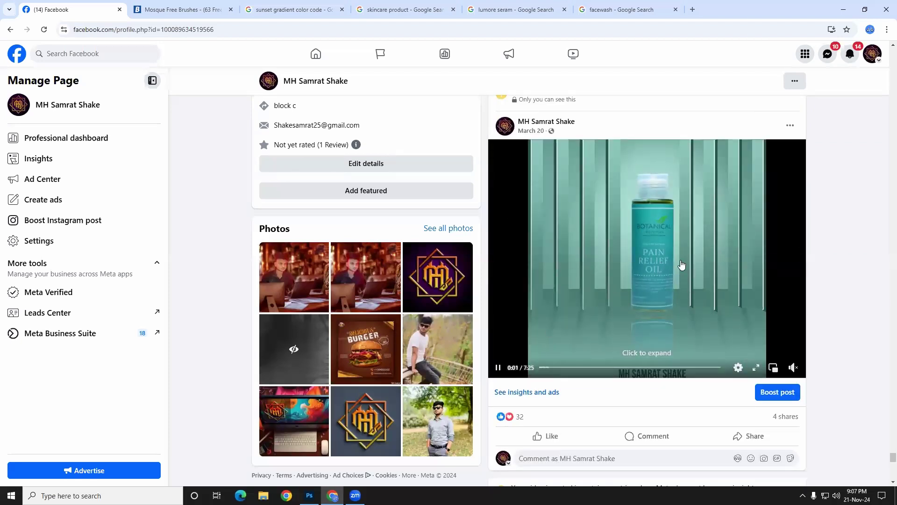
scroll(681, 265, down, 8)
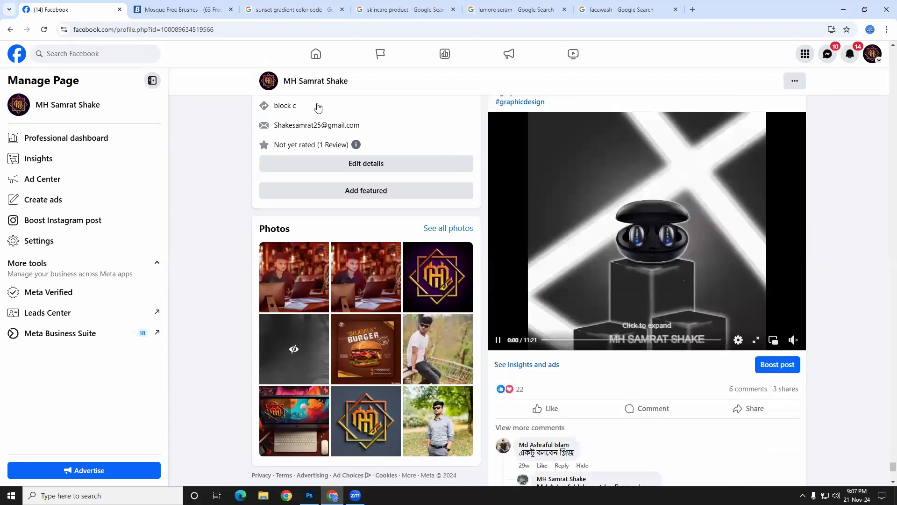
- Switch to Photoshop and try to select a thin vertical band along the leftmost hanging strip's inner edge with the Rectangular Marquee
click(309, 495)
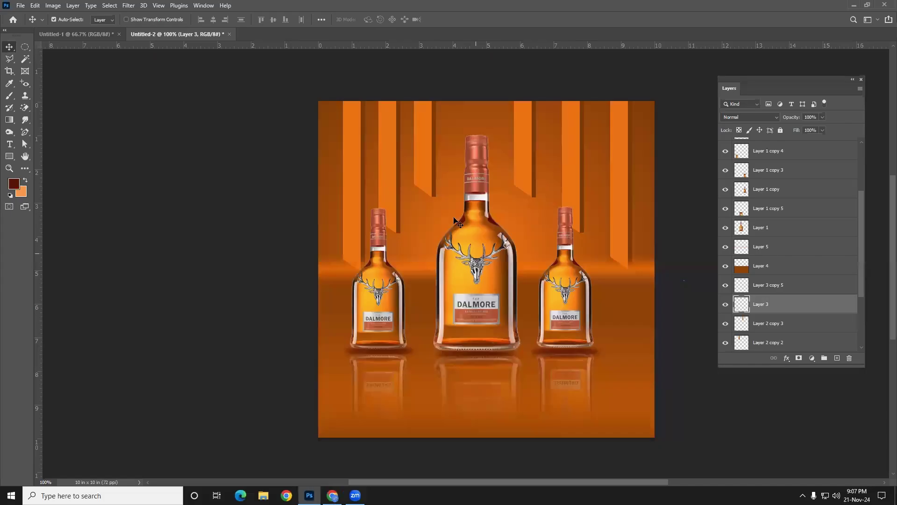
scroll(376, 152, up, 3)
scroll(346, 200, up, 2)
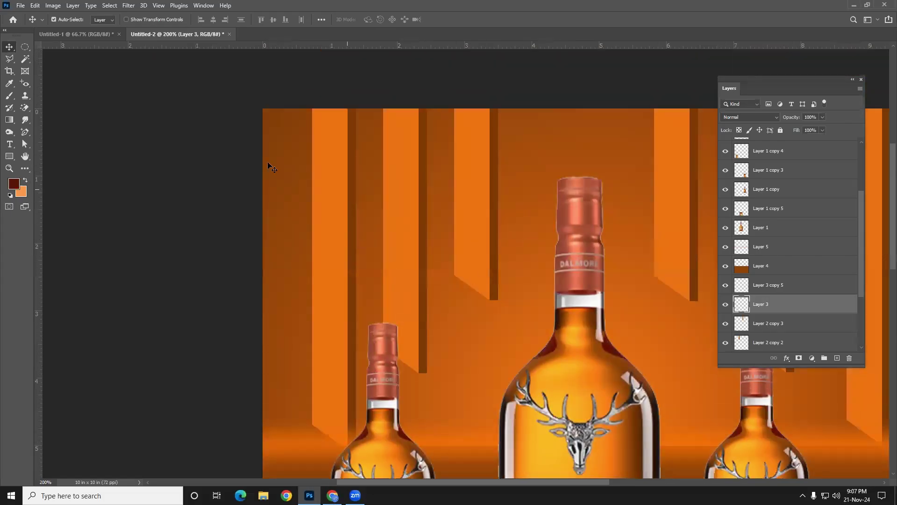
click(25, 47)
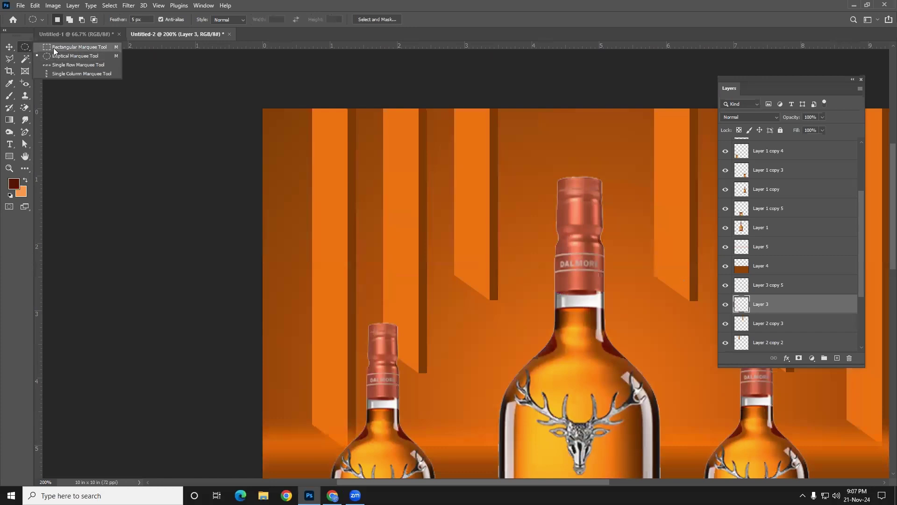
click(54, 48)
drag(346, 109, 348, 446)
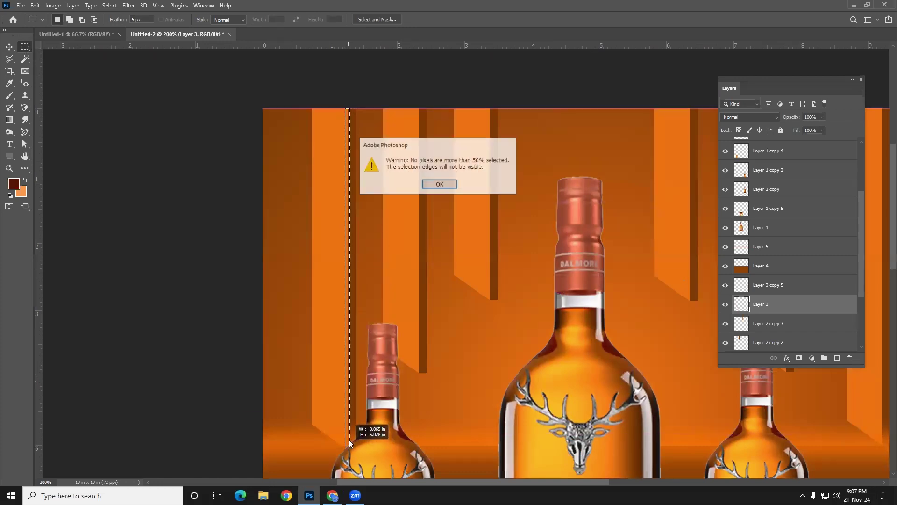
click(431, 183)
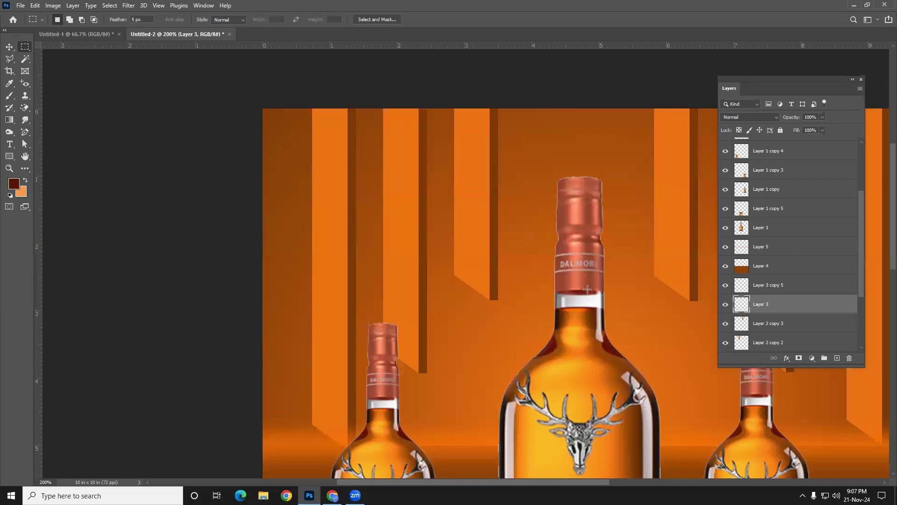
- Activate the leftmost strip's layer and try again to marquee a narrow full-height band along its edge
key(v)
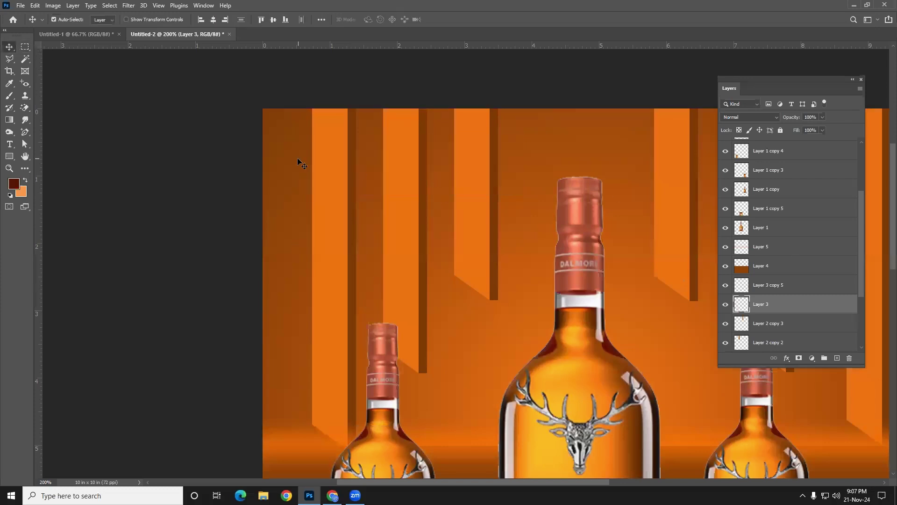
click(328, 158)
scroll(531, 191, down, 2)
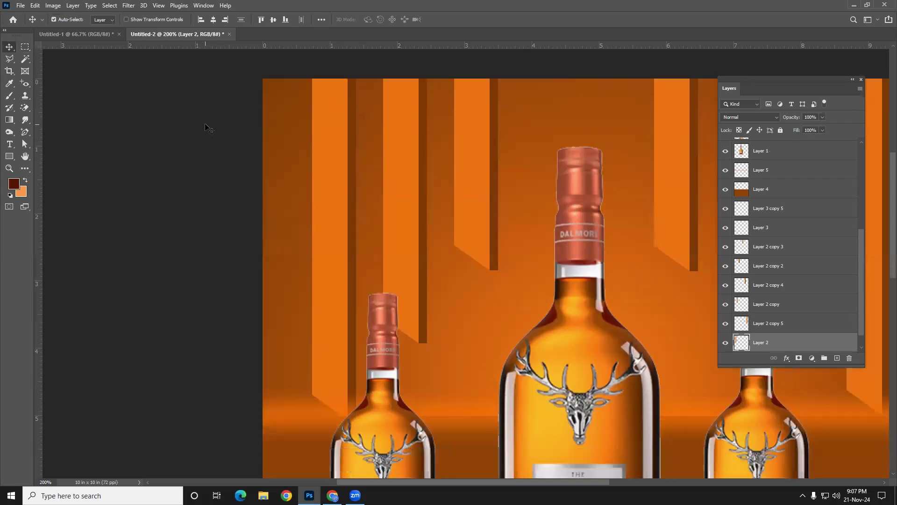
click(25, 47)
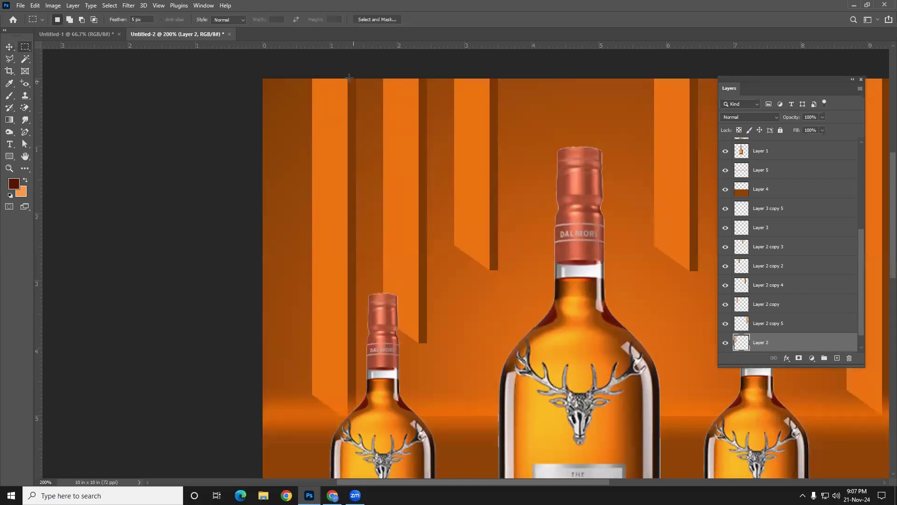
drag(346, 86, 347, 413)
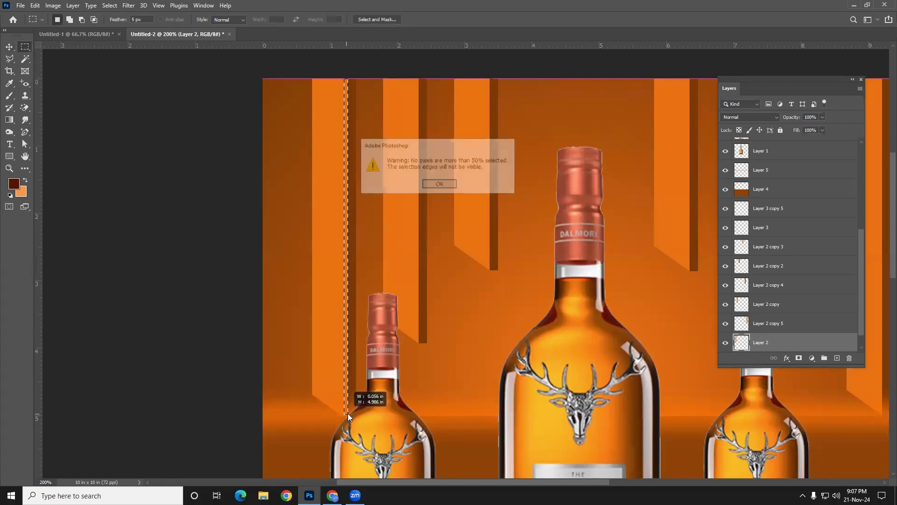
click(439, 185)
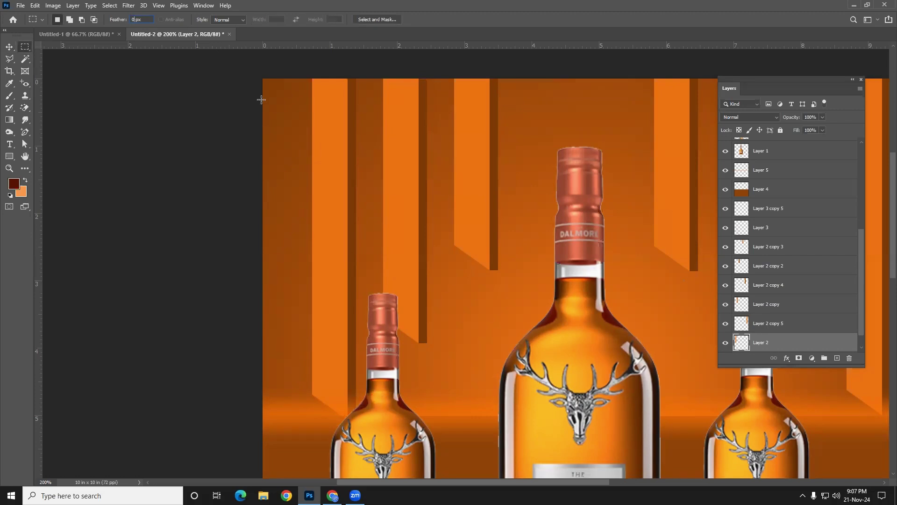
- Select a thin full-height band on the leftmost strip with 0 px feather and fill it with off-white f8f6f5
drag(344, 78, 346, 413)
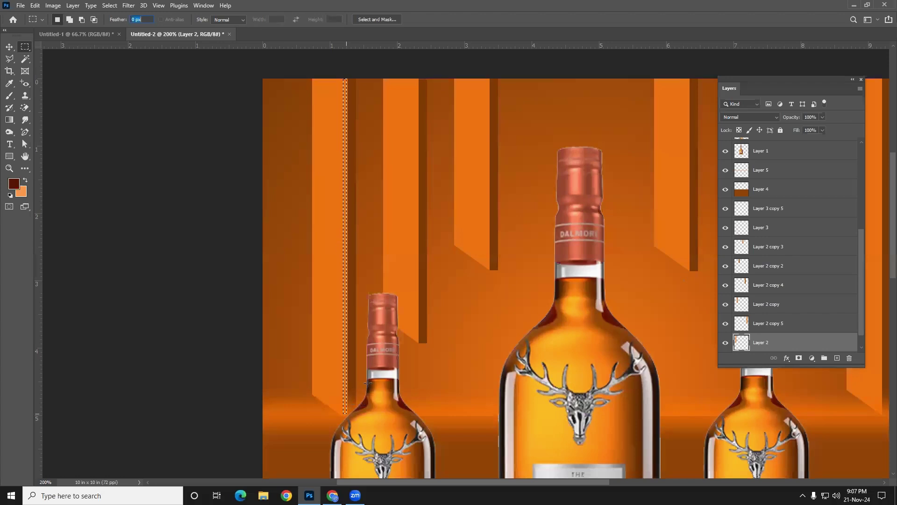
click(14, 184)
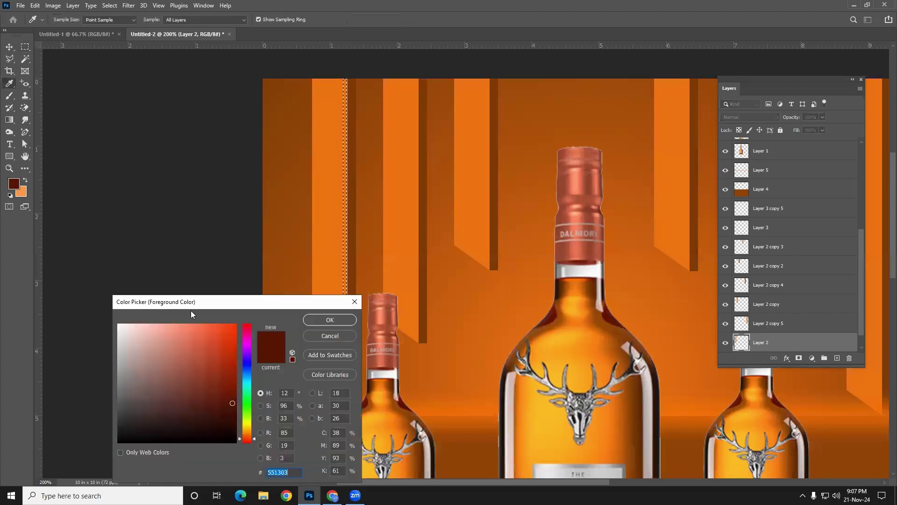
click(119, 327)
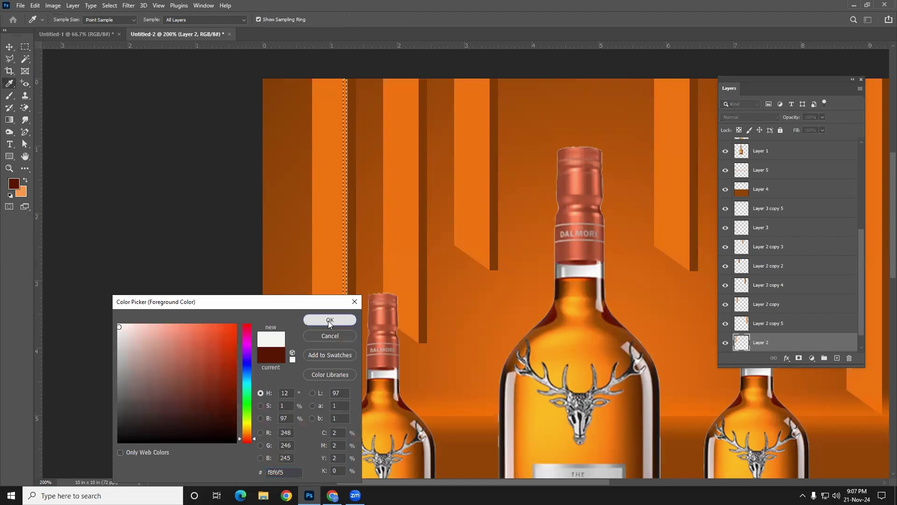
click(330, 322)
key(alt+BackSpace)
key(ctrl+d)
click(10, 47)
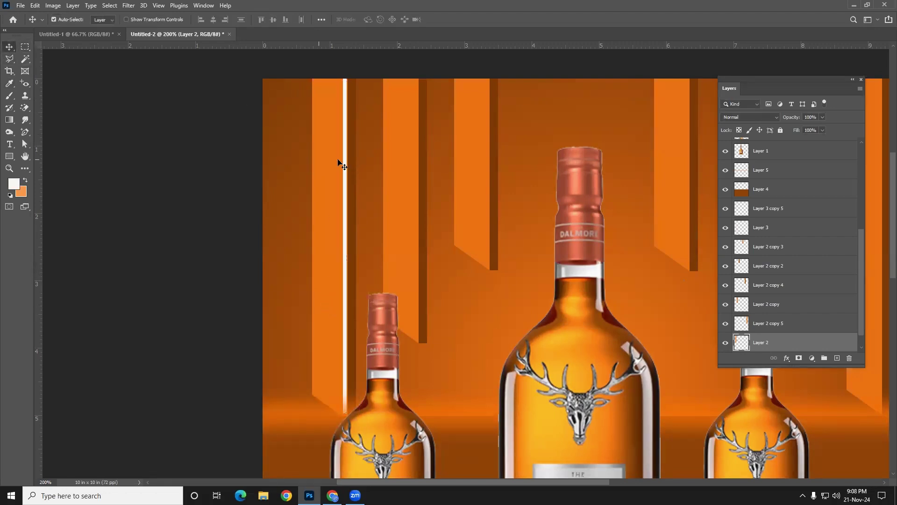
- Try to shift the white line slightly right along the leftmost strip's edge
drag(348, 162, 352, 164)
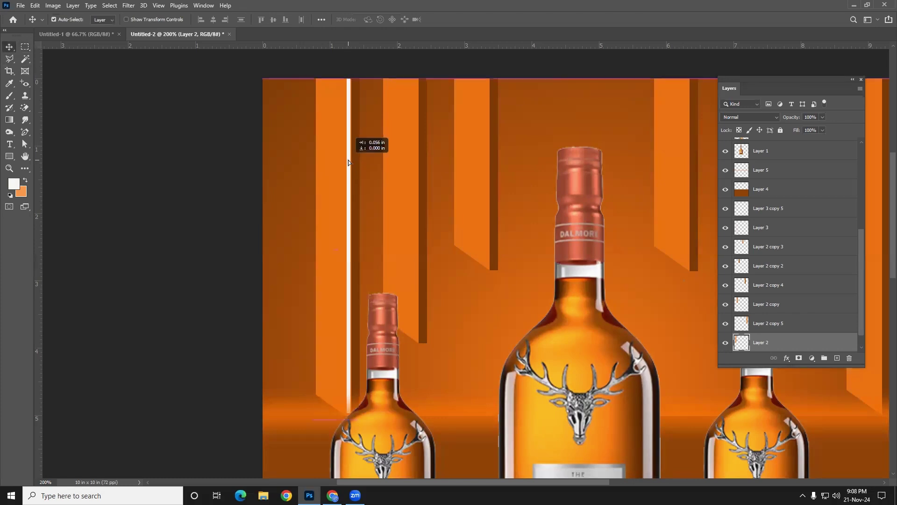
click(358, 180)
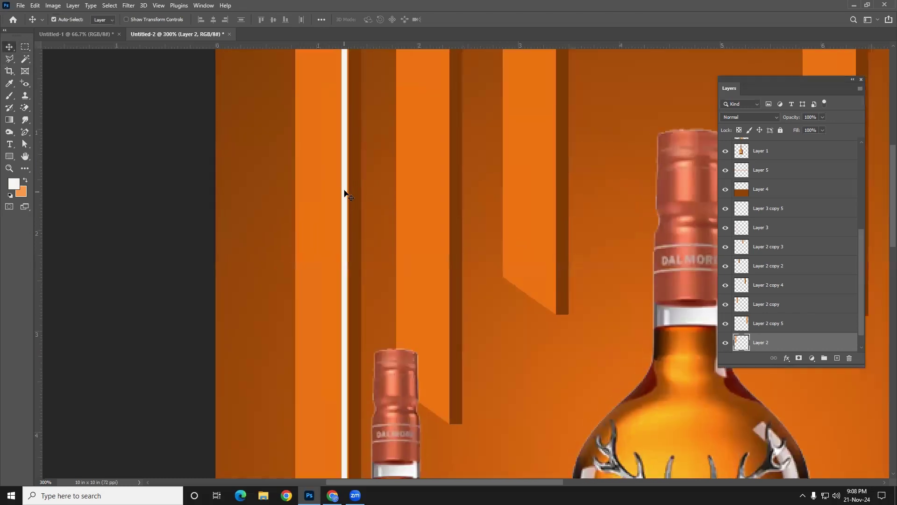
drag(343, 186, 346, 188)
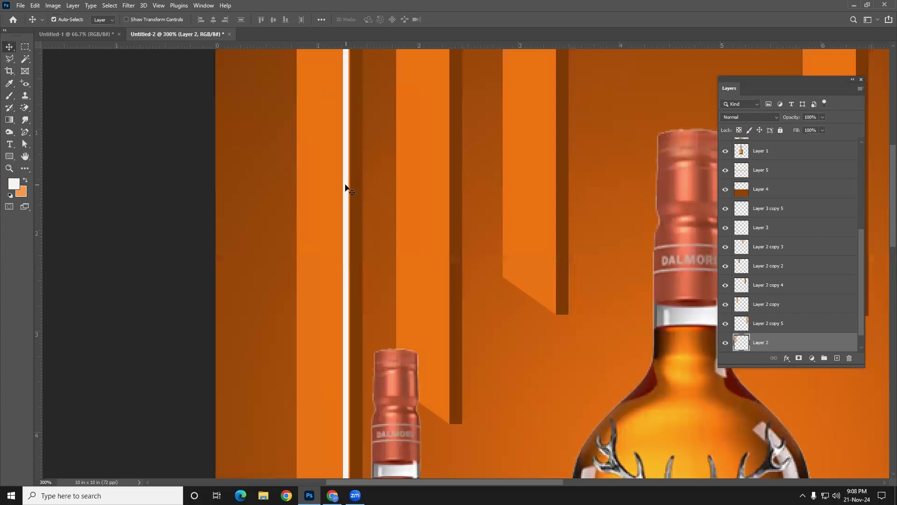
scroll(753, 310, down, 1)
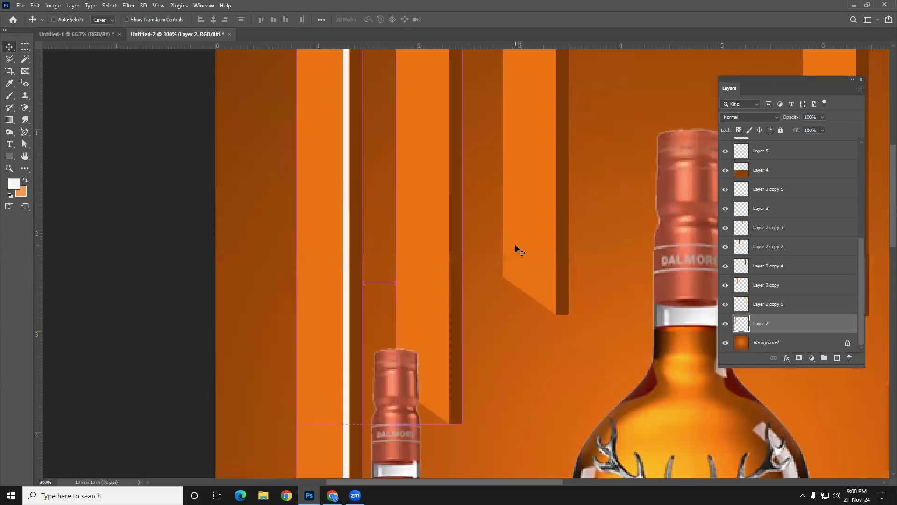
drag(517, 250, 513, 249)
- Fill the narrow band with off-white on a new layer and nudge that line right onto the strip's corner edge
click(837, 358)
key(alt+BackSpace)
key(ctrl+d)
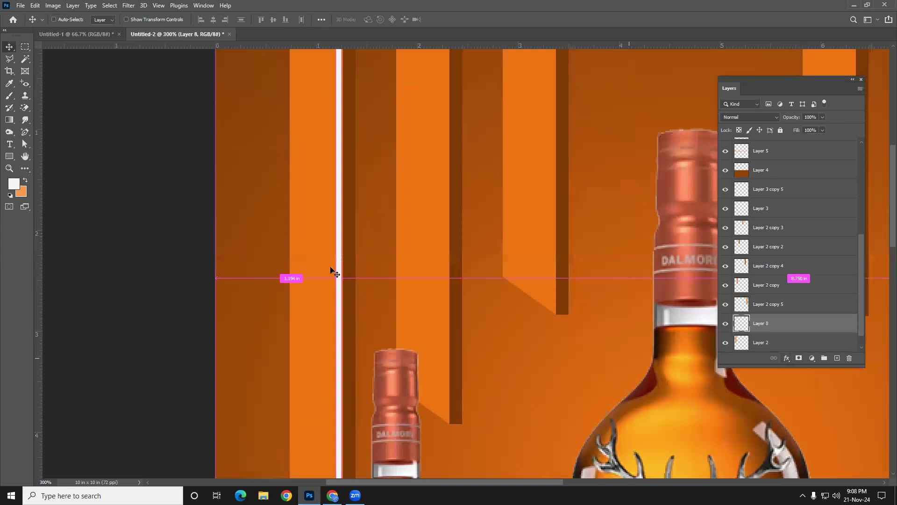
key(Right)
key(Right)
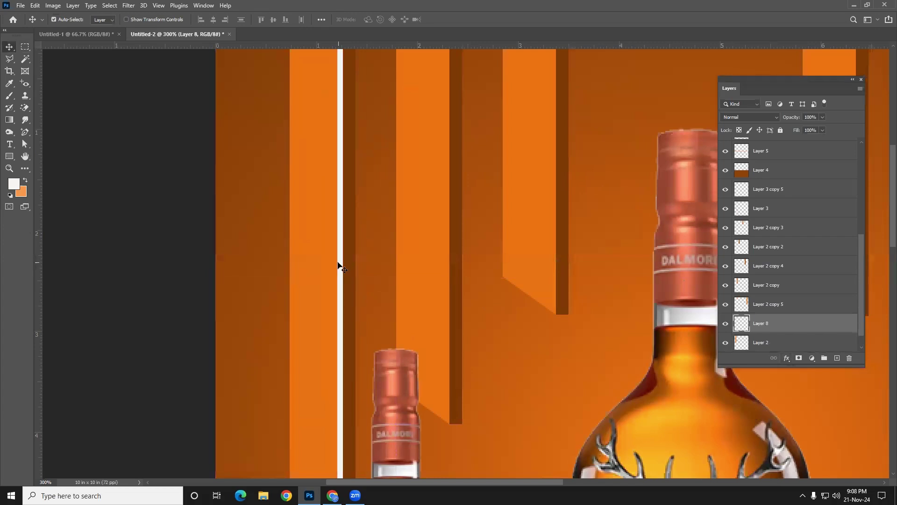
key(Right)
key(Right)
key(ctrl)
scroll(369, 274, down, 5)
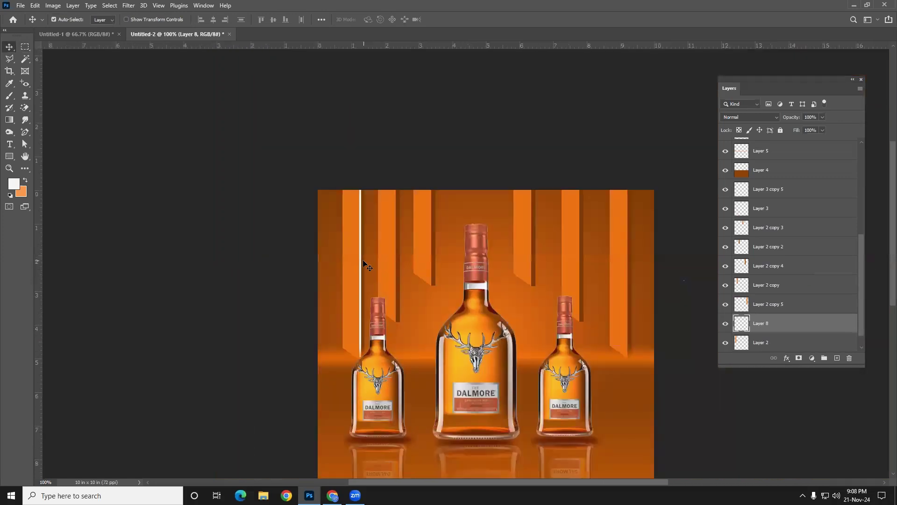
scroll(396, 258, up, 3)
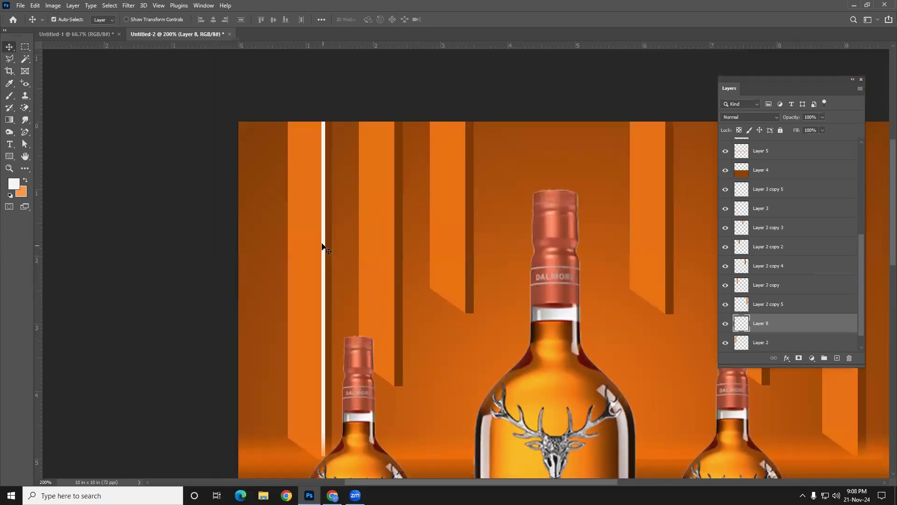
- Add an Outer Glow to the white line with colour faf9f9, 1% spread and 16 px size
right_click(770, 324)
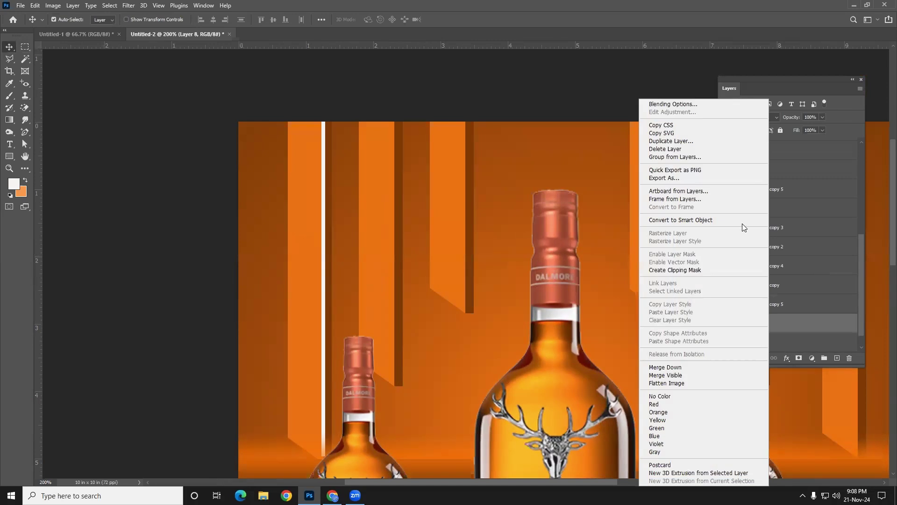
click(593, 114)
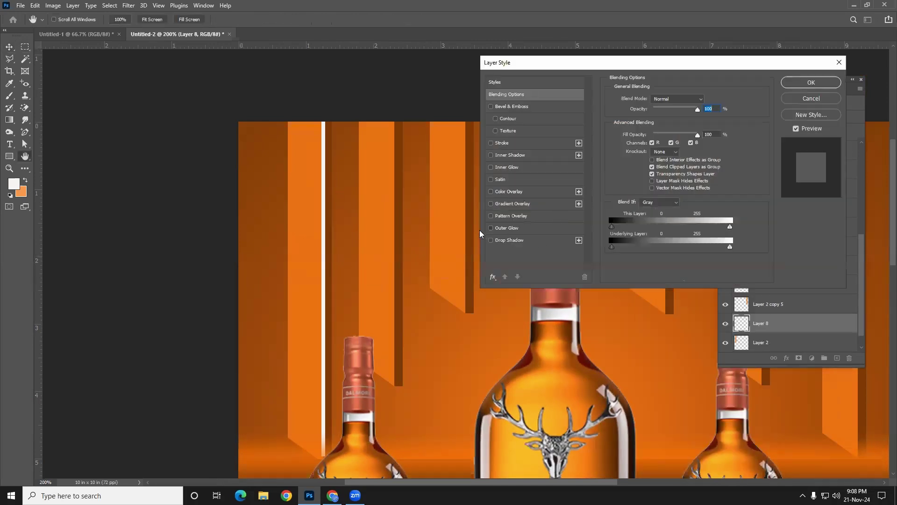
click(500, 228)
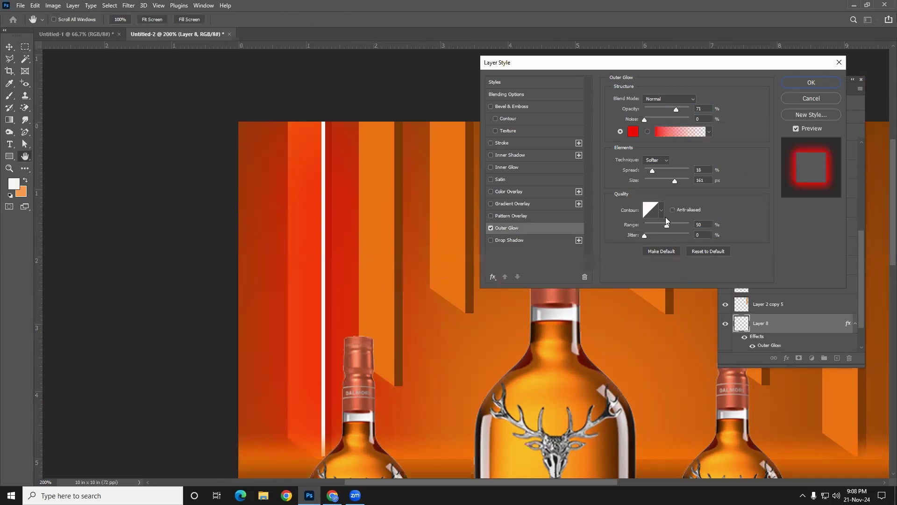
click(634, 133)
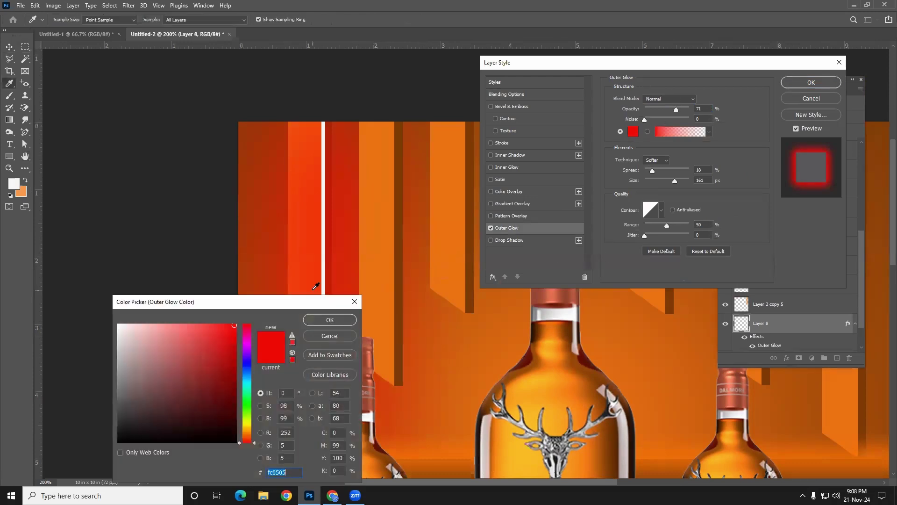
click(118, 326)
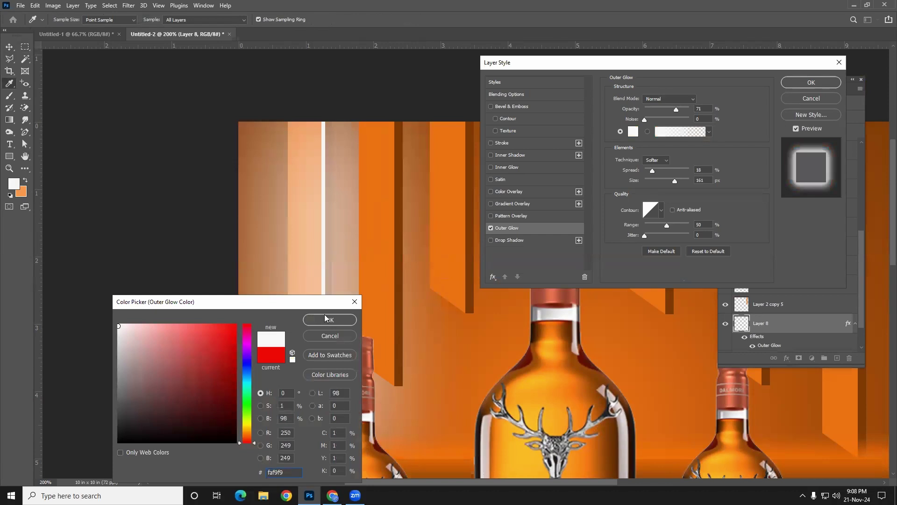
click(329, 319)
drag(672, 181, 647, 173)
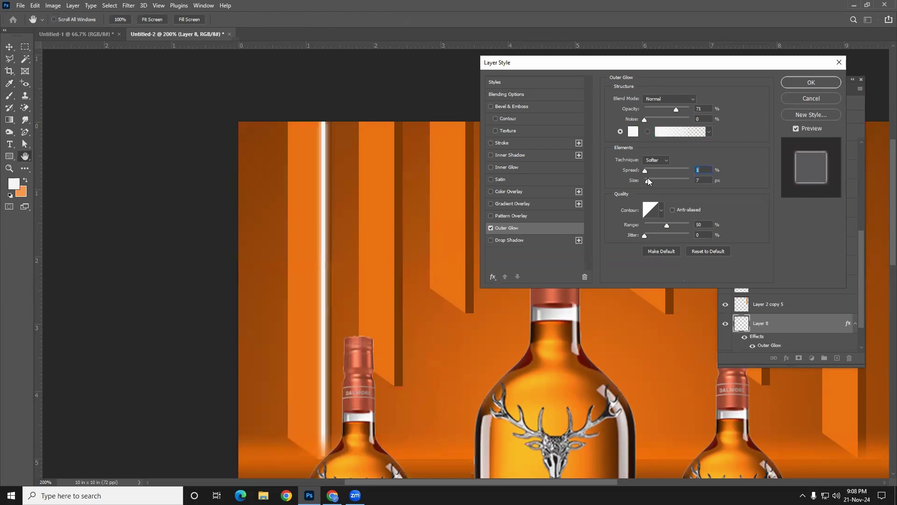
drag(647, 180, 650, 180)
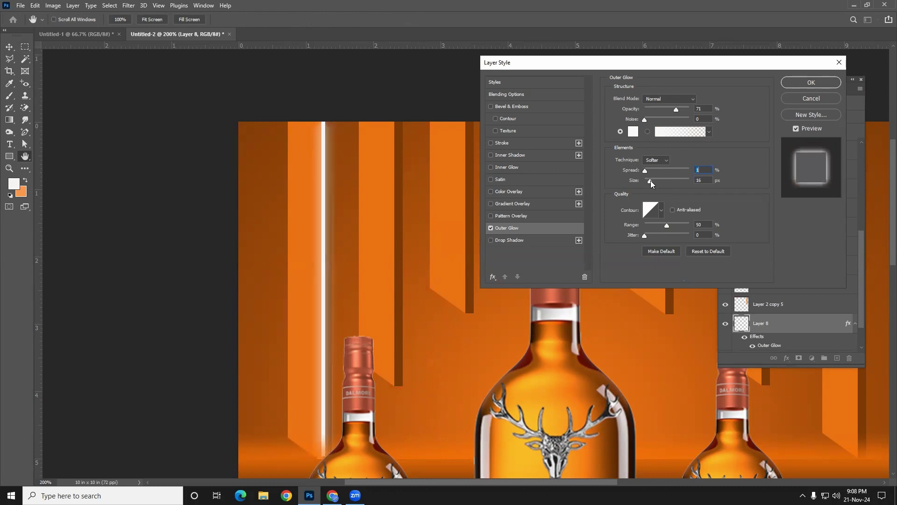
click(800, 85)
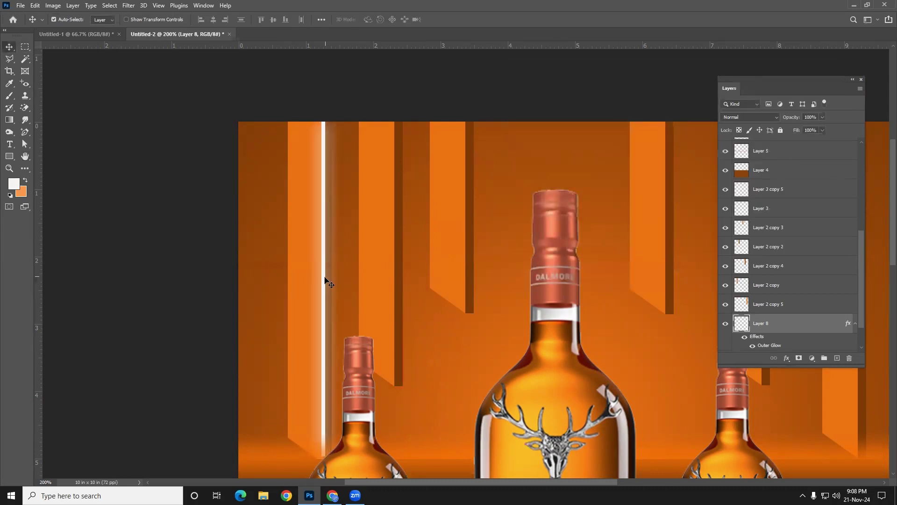
- Delete the glowing white line's layer from the leftmost strip
key(Delete)
key(ctrl+minus)
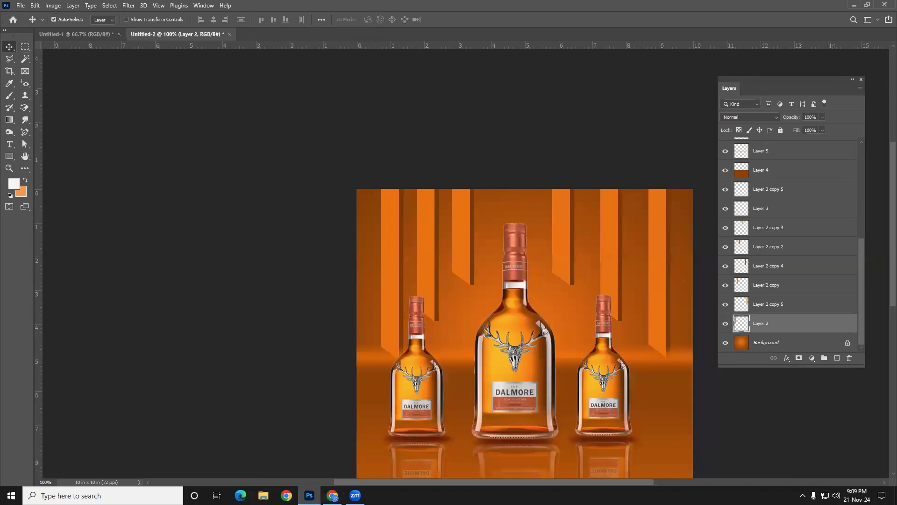
- Switch to Facebook in Chrome and browse the page's March posts, examining the earlier product designs and their backgrounds
click(333, 495)
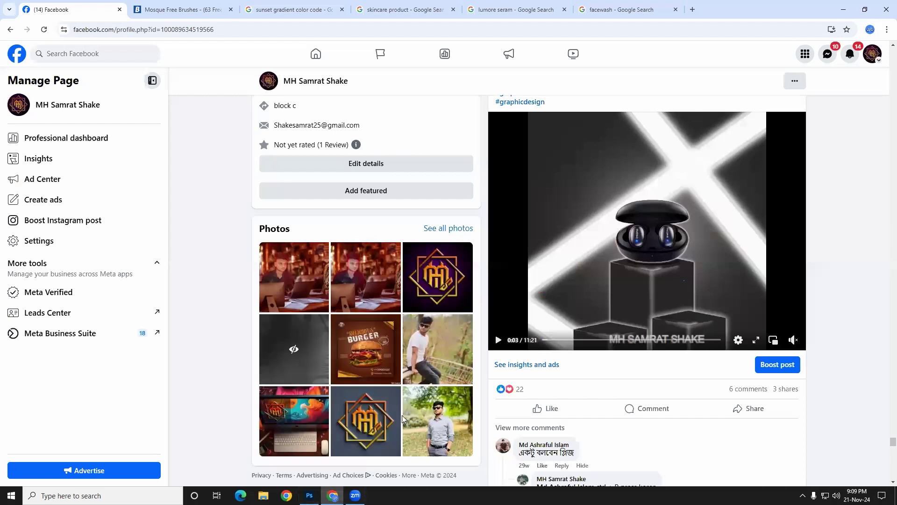
scroll(214, 201, up, 3)
scroll(309, 223, up, 1)
scroll(377, 200, up, 10)
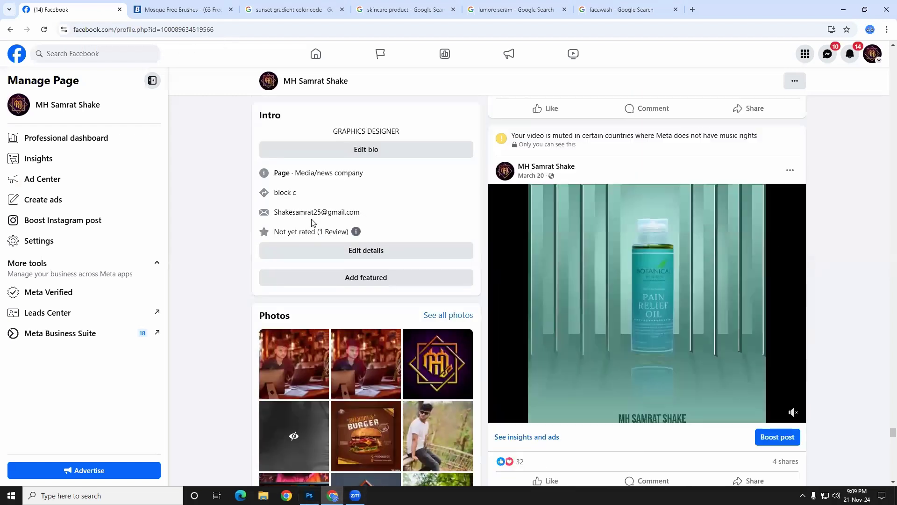
scroll(376, 200, up, 5)
scroll(371, 168, down, 3)
scroll(366, 138, up, 4)
scroll(366, 138, down, 1)
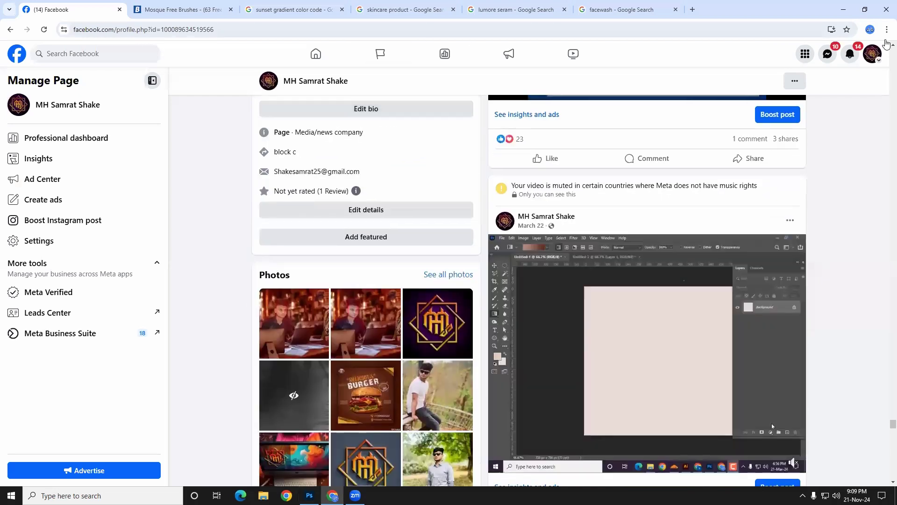
click(872, 54)
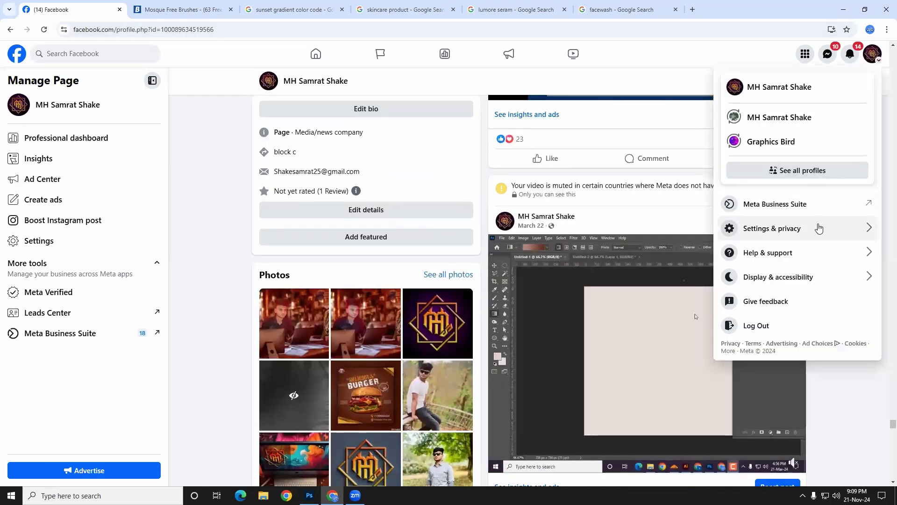
click(227, 30)
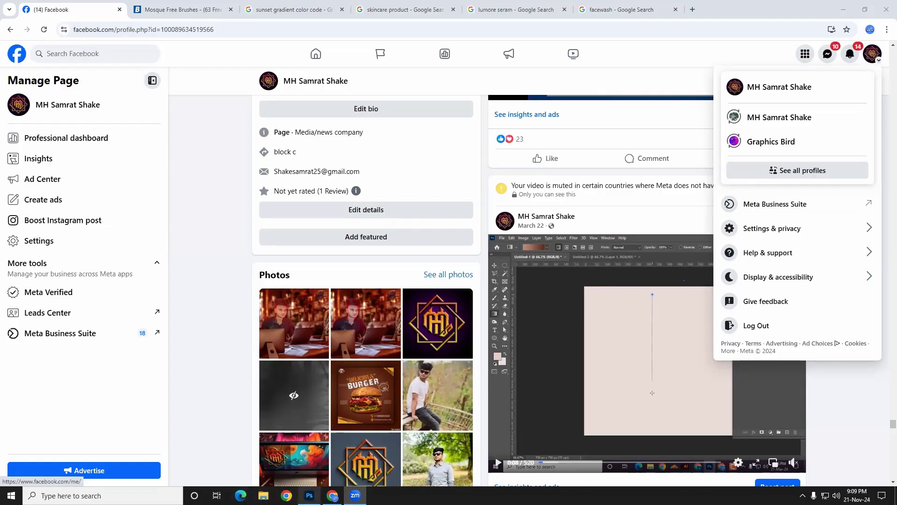
- Switch to Photoshop and export the whisky advert with Export As, using JPG format
click(309, 496)
scroll(364, 243, down, 3)
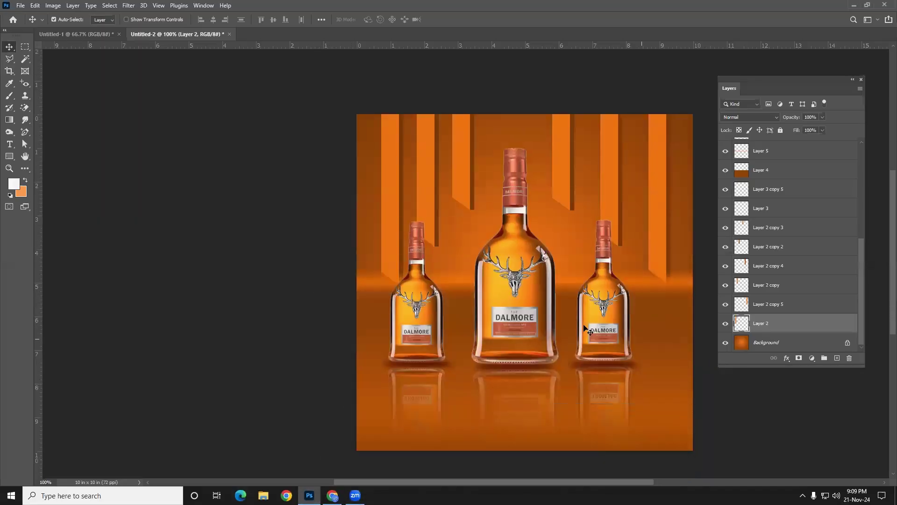
key(ctrl)
scroll(143, 223, right, 2)
click(20, 5)
mouse_move(60, 152)
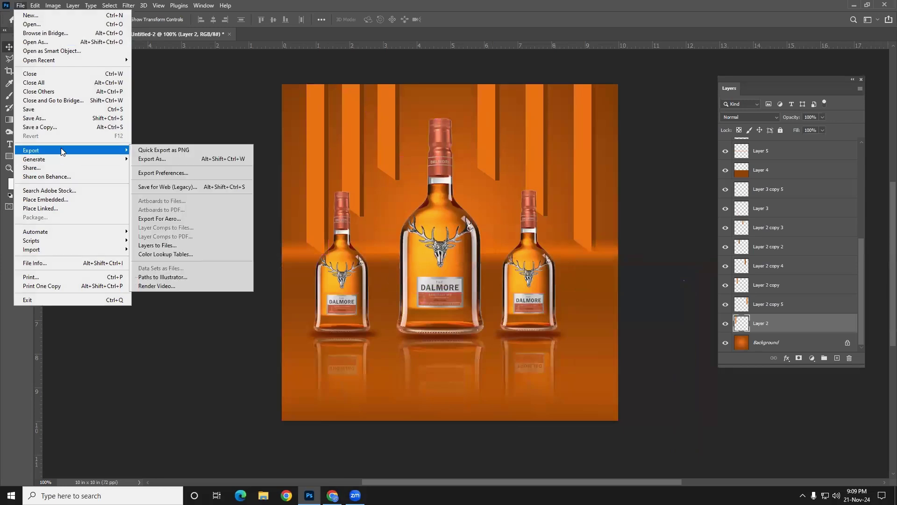
click(181, 159)
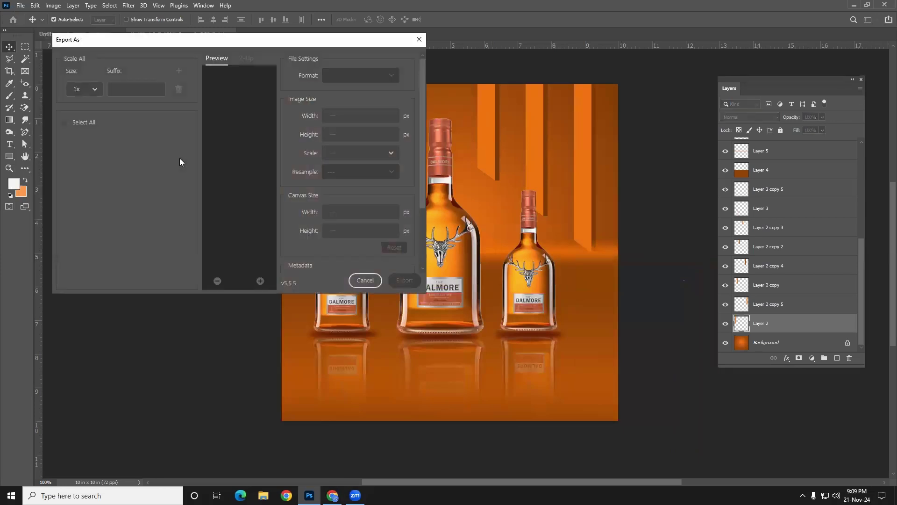
click(403, 279)
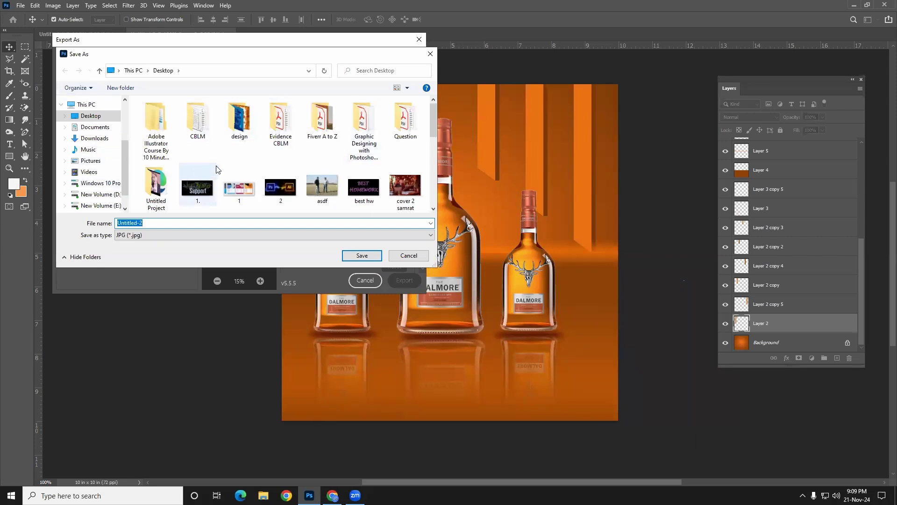
- Save the exported JPG as "product mani" in the Desktop's design folder
double_click(239, 120)
click(169, 222)
double_click(168, 222)
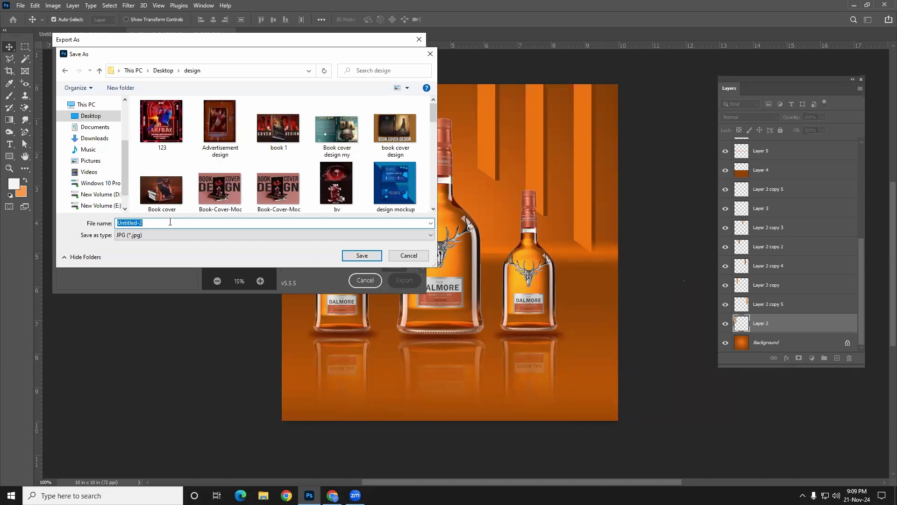
text(product mani)
key(Return)
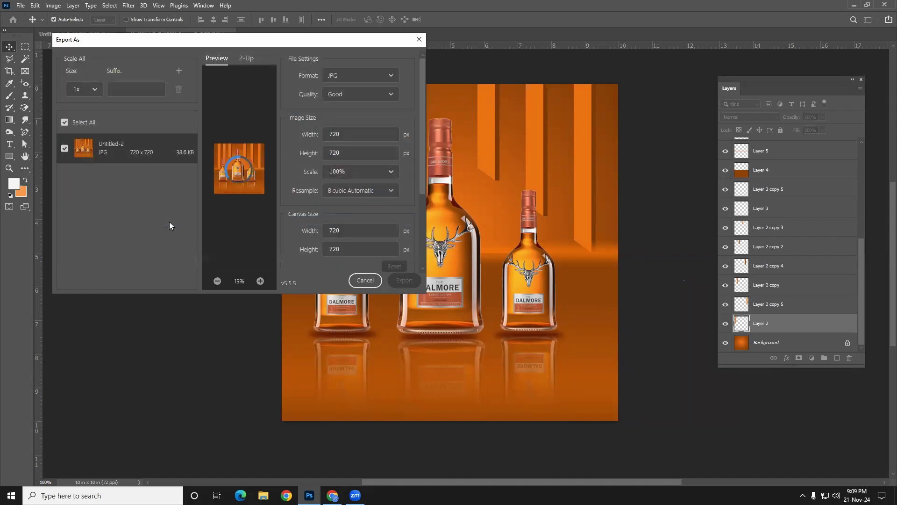
- Go to the desktop, view the exported product mani image from the design folder, and close the image and folder
click(854, 5)
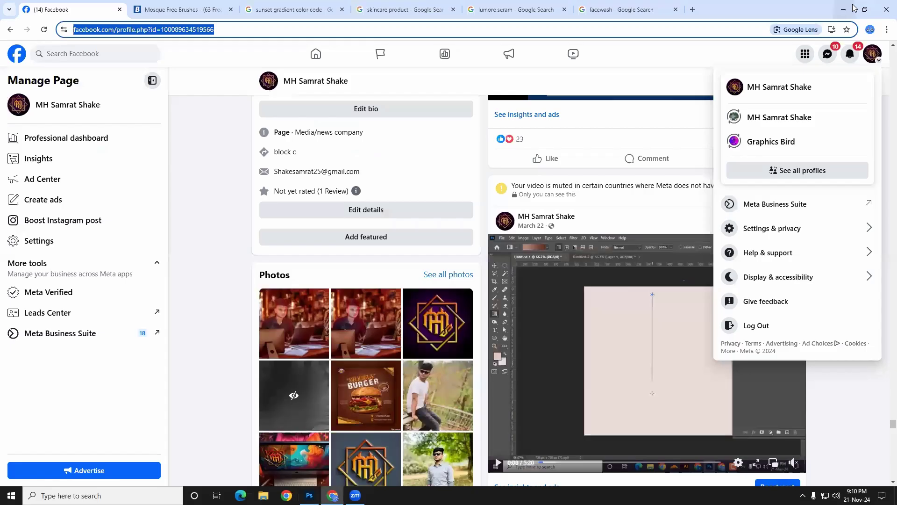
click(846, 7)
right_click(390, 228)
click(414, 254)
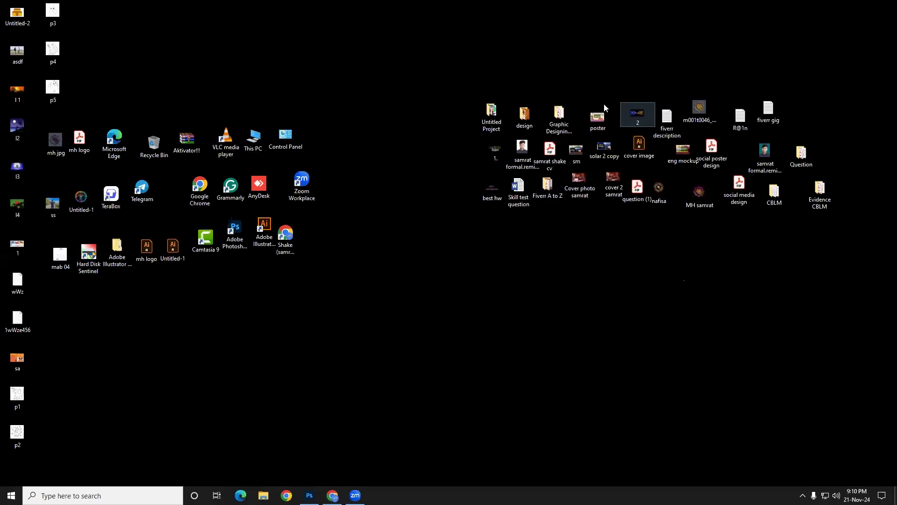
double_click(524, 119)
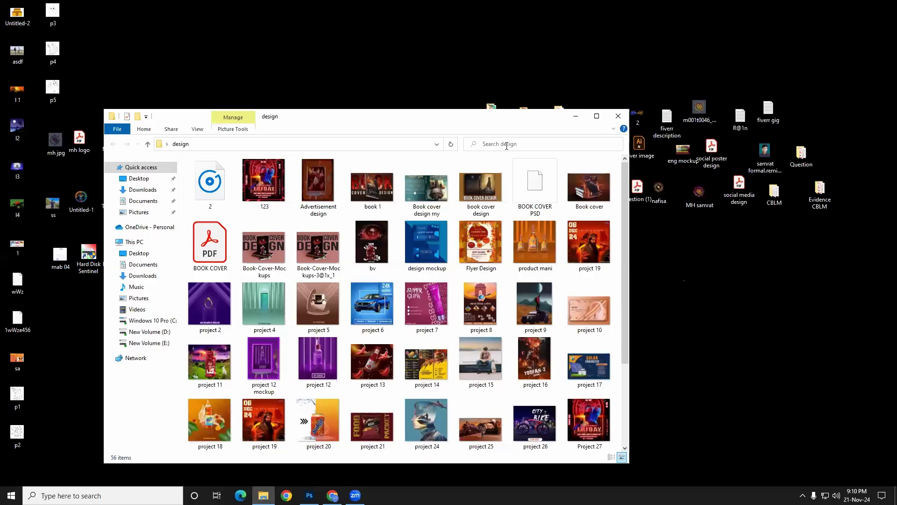
scroll(541, 223, down, 2)
scroll(524, 167, up, 2)
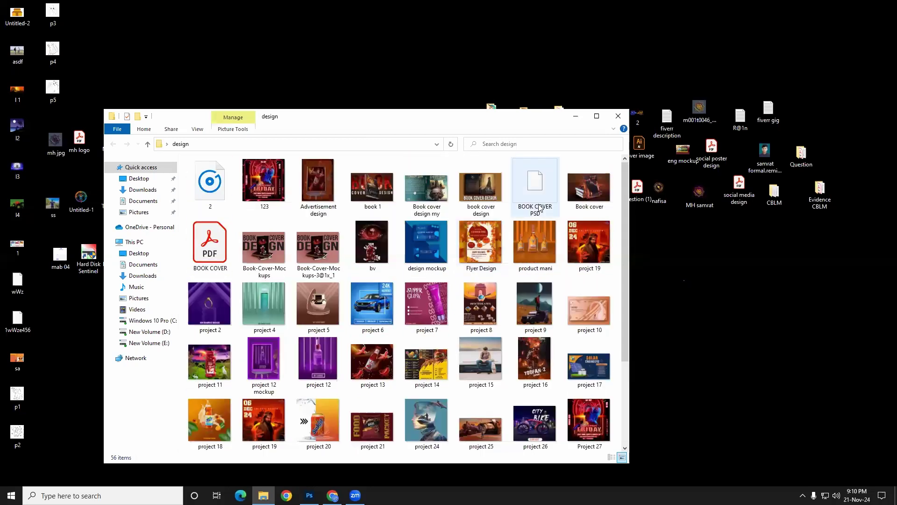
click(529, 226)
double_click(530, 224)
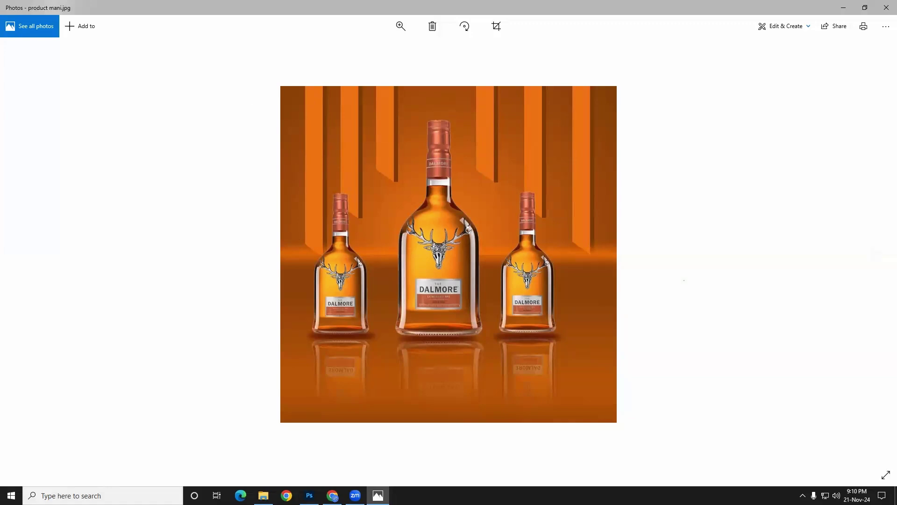
click(267, 255)
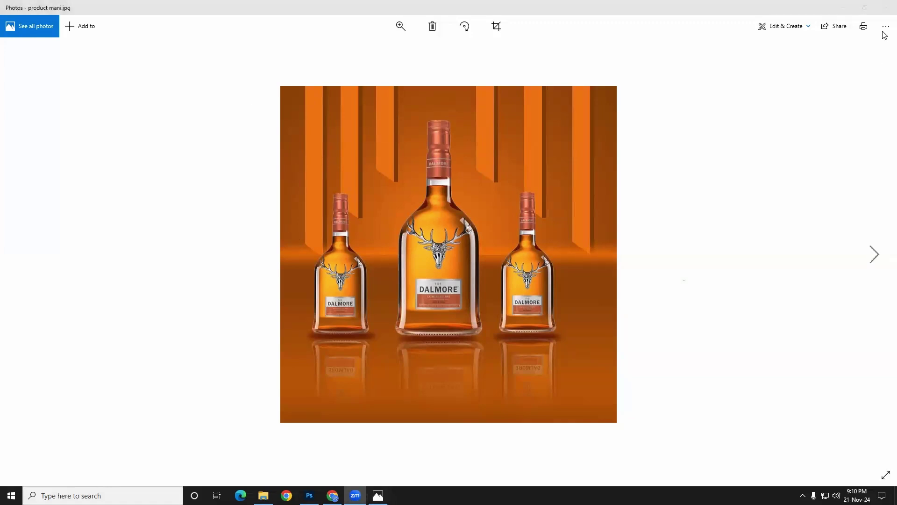
click(885, 5)
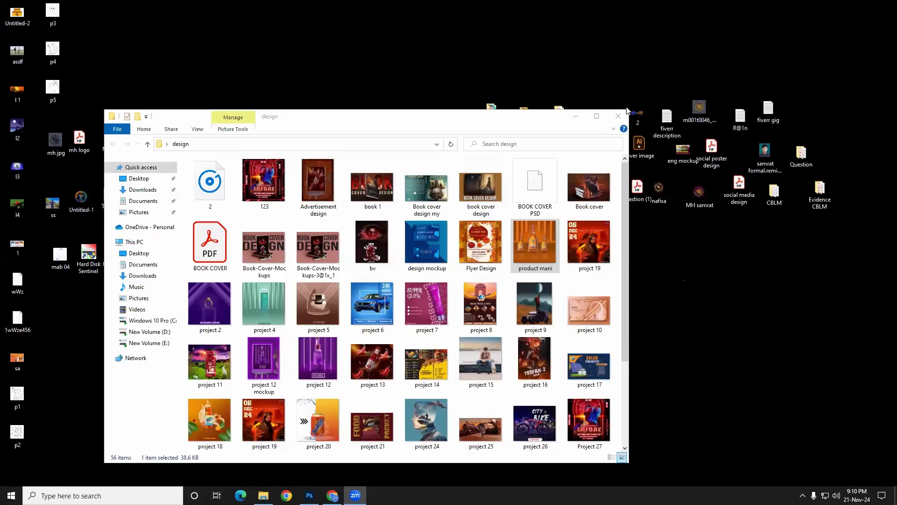
click(623, 115)
right_click(544, 236)
click(560, 264)
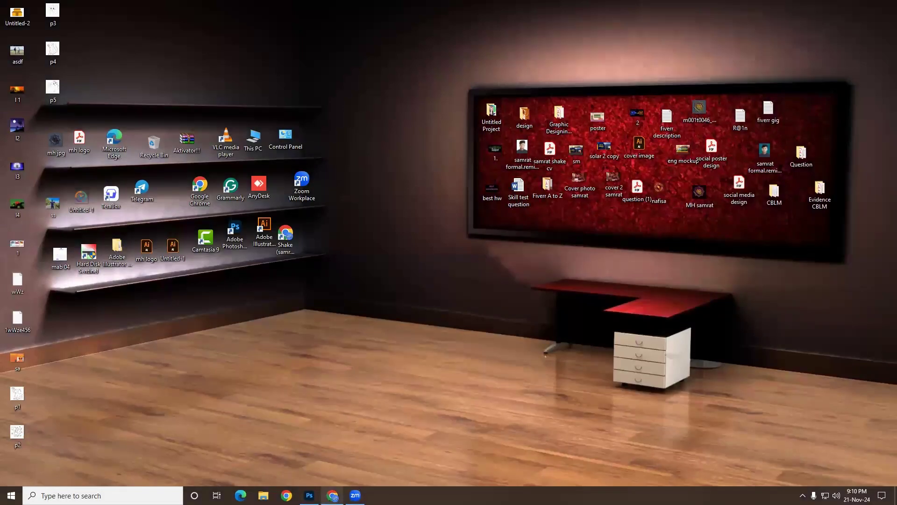
- Switch to Chrome, change Facebook from the page to the personal profile and open its notifications
click(332, 495)
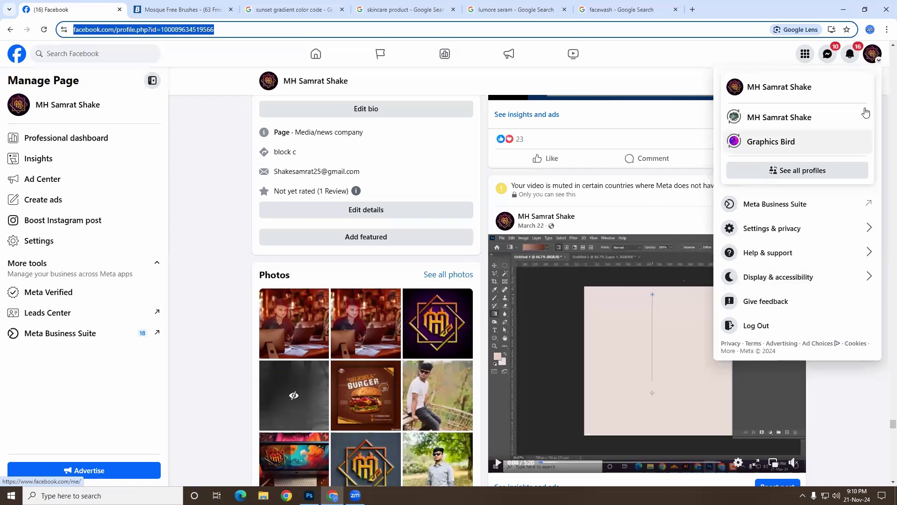
click(871, 58)
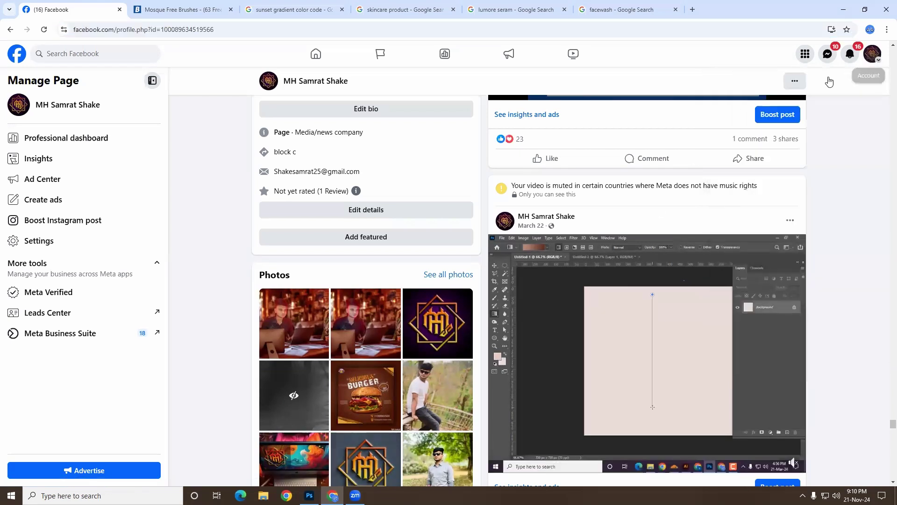
click(871, 56)
click(758, 116)
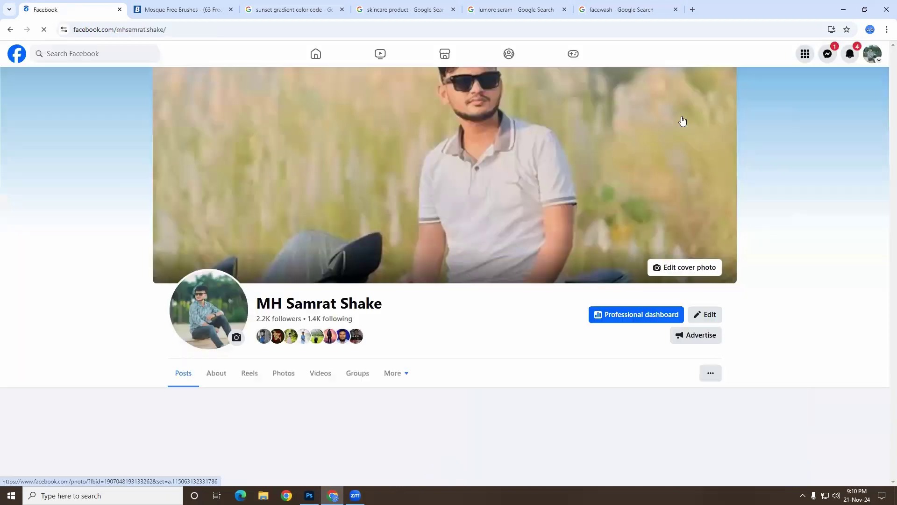
click(850, 53)
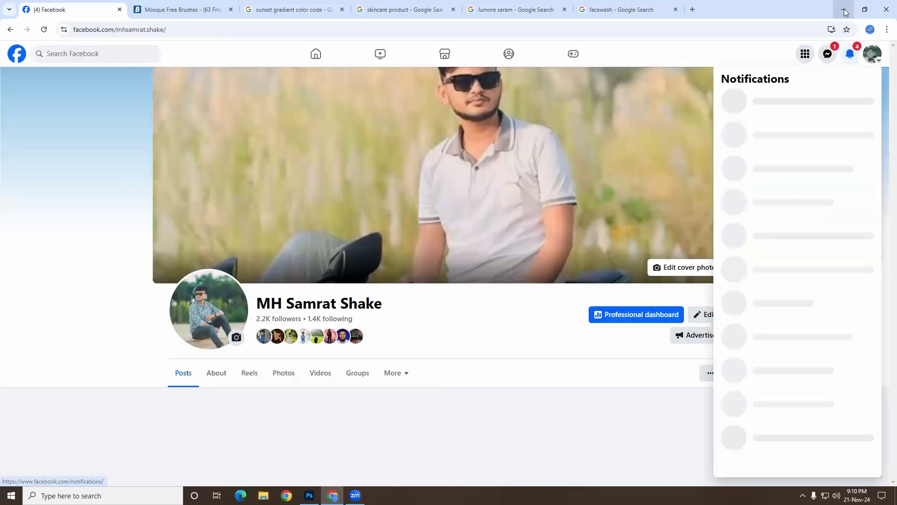
click(844, 9)
- Switch to Photoshop, bring up the blank Untitled-1 document and show the available eraser tools
click(309, 496)
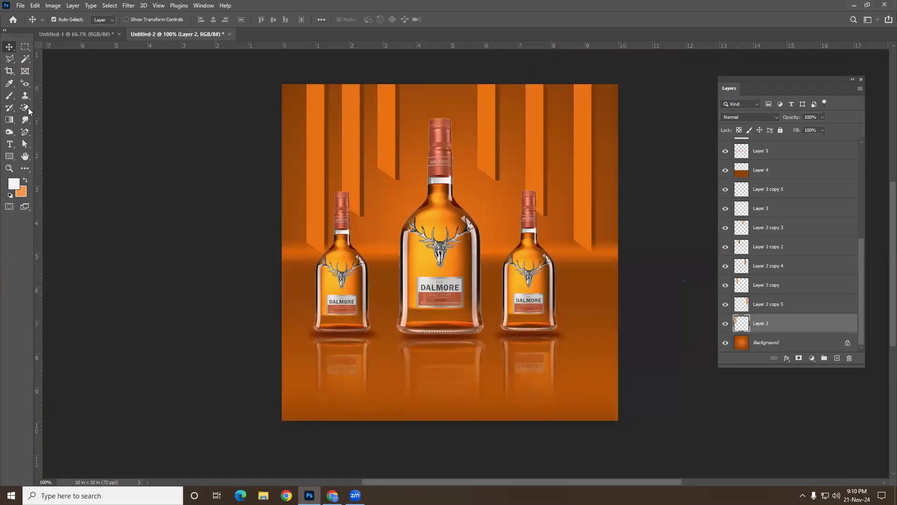
click(26, 109)
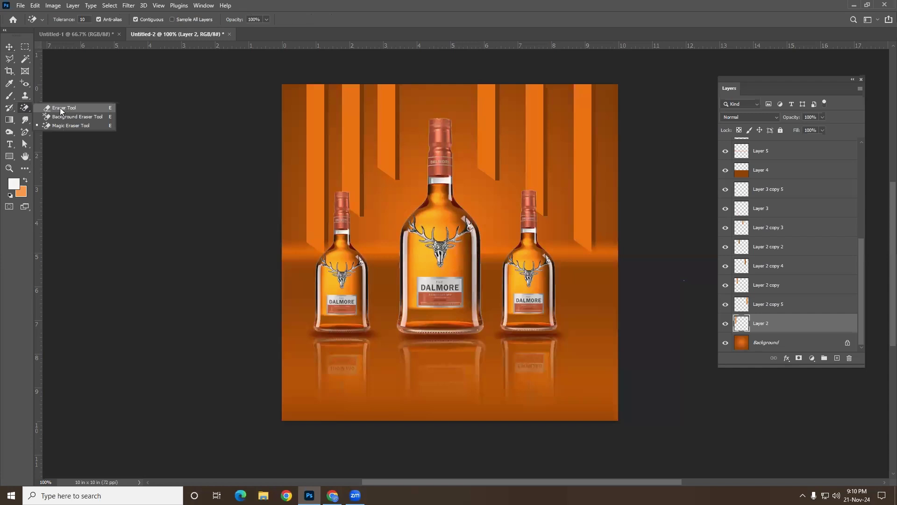
click(9, 47)
click(50, 39)
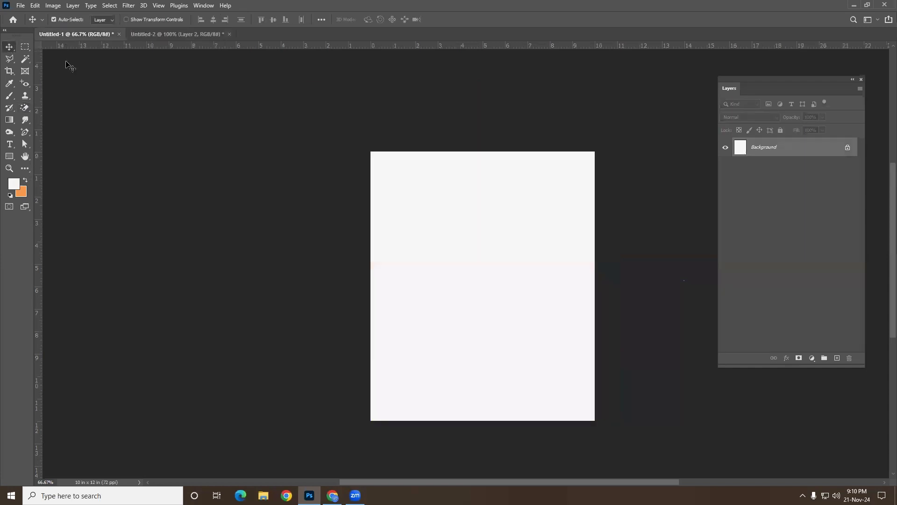
click(28, 116)
click(27, 109)
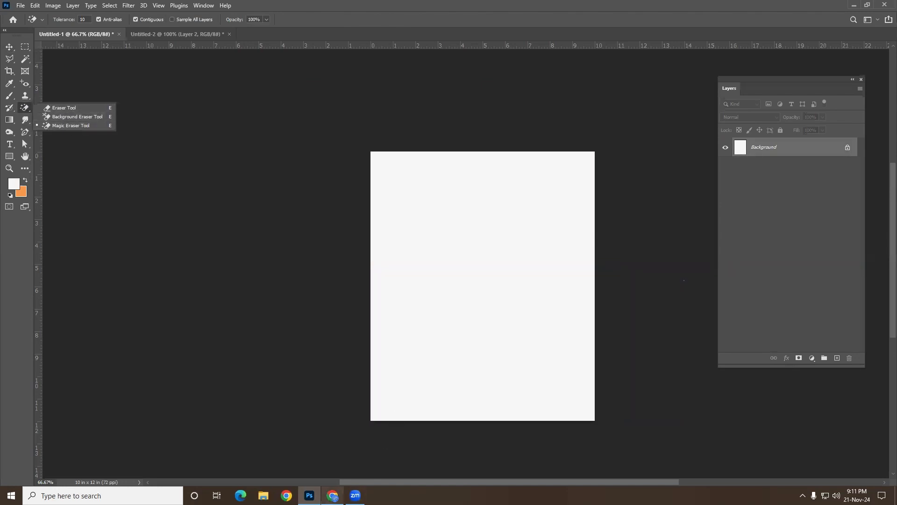
- Switch to Chrome and copy the POND'S White Beauty face wash image from the facewash search results
key(alt+Tab)
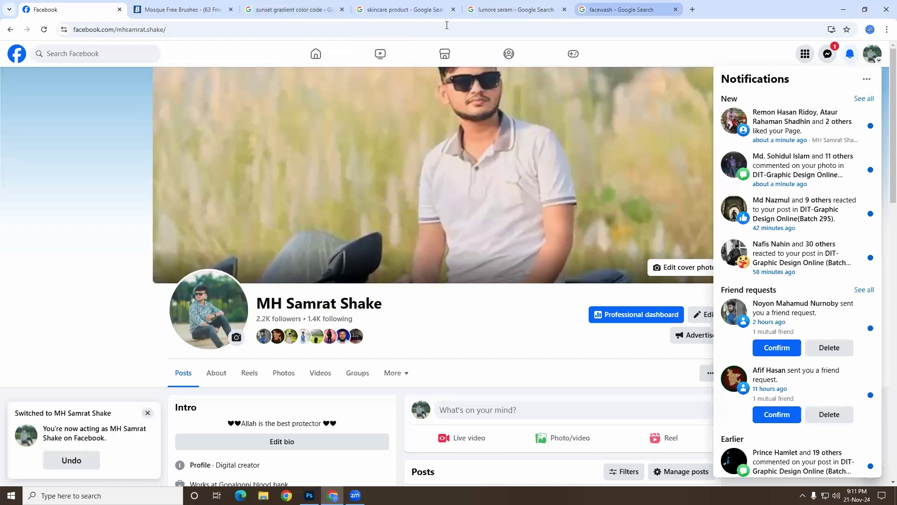
key(ctrl+shift+Tab)
key(ctrl+shift+Tab)
key(ctrl+shift+Tab)
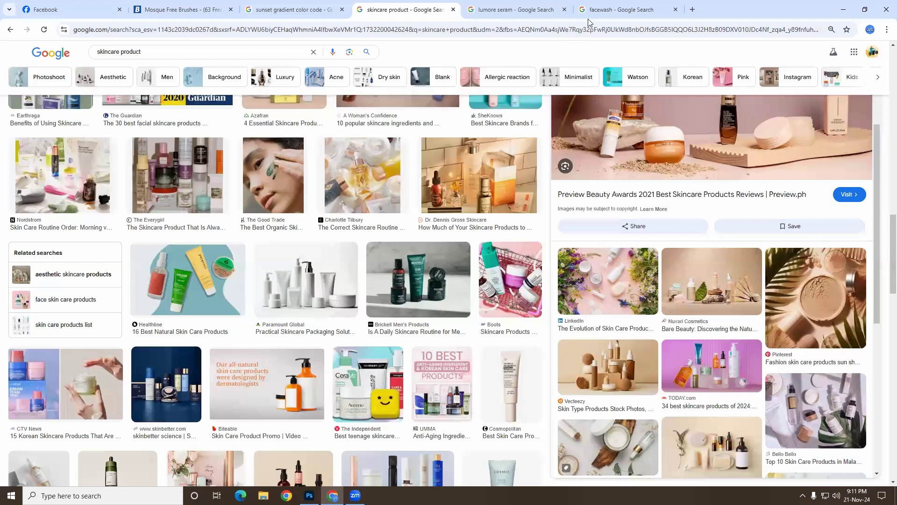
click(600, 10)
click(319, 11)
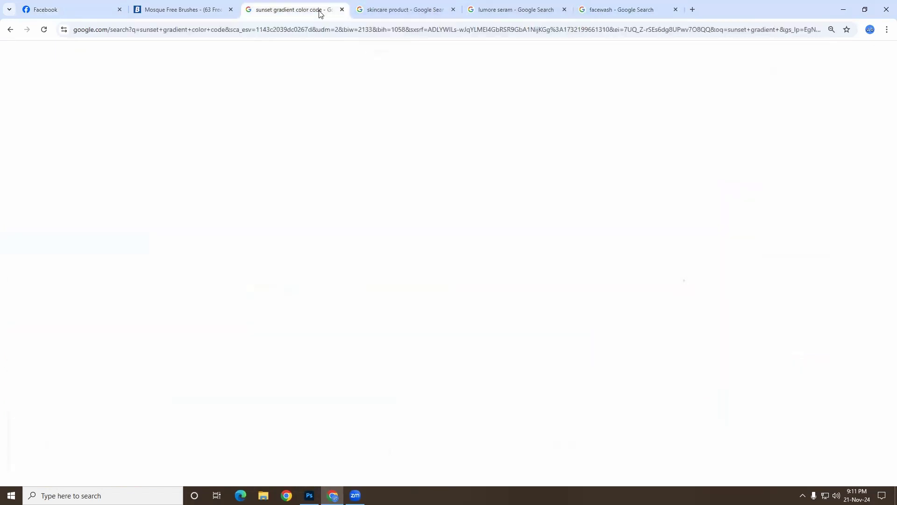
click(617, 10)
right_click(700, 263)
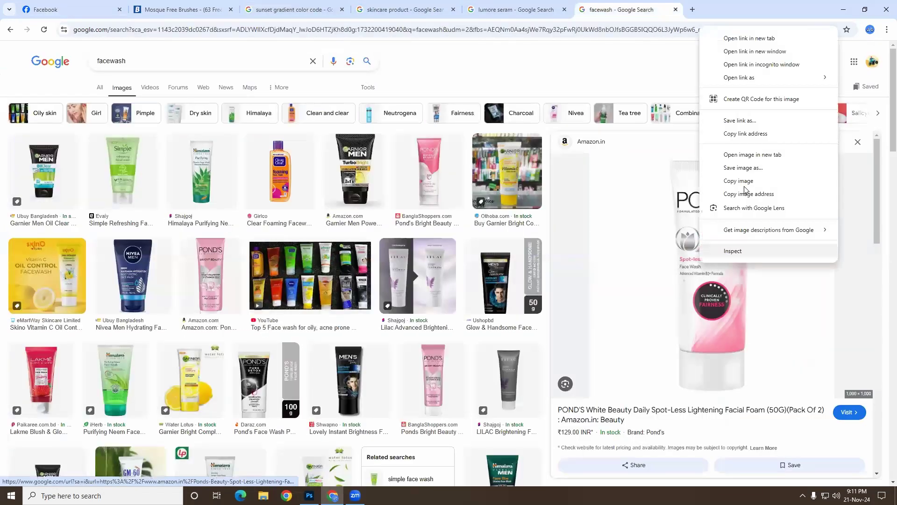
click(738, 180)
- Switch to Photoshop, paste the face wash image into Untitled-1 and scale it down slightly
click(309, 495)
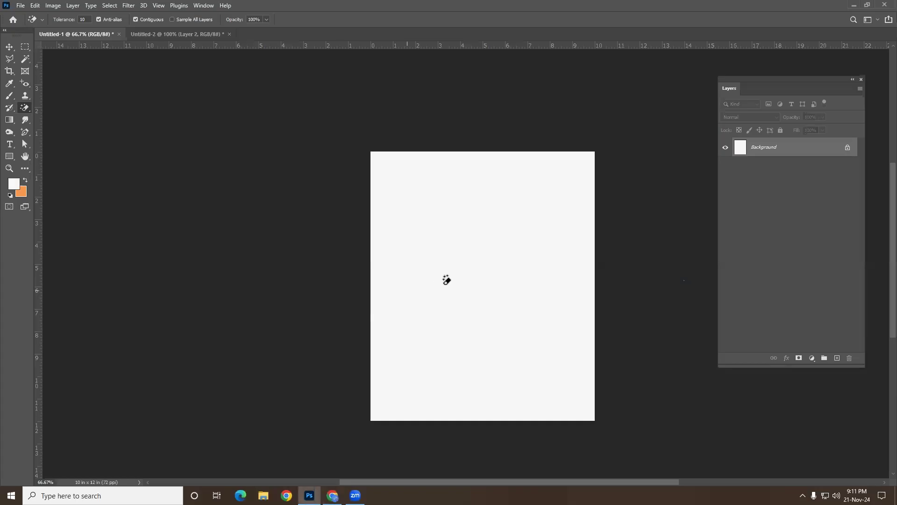
click(446, 280)
key(ctrl+z)
click(10, 47)
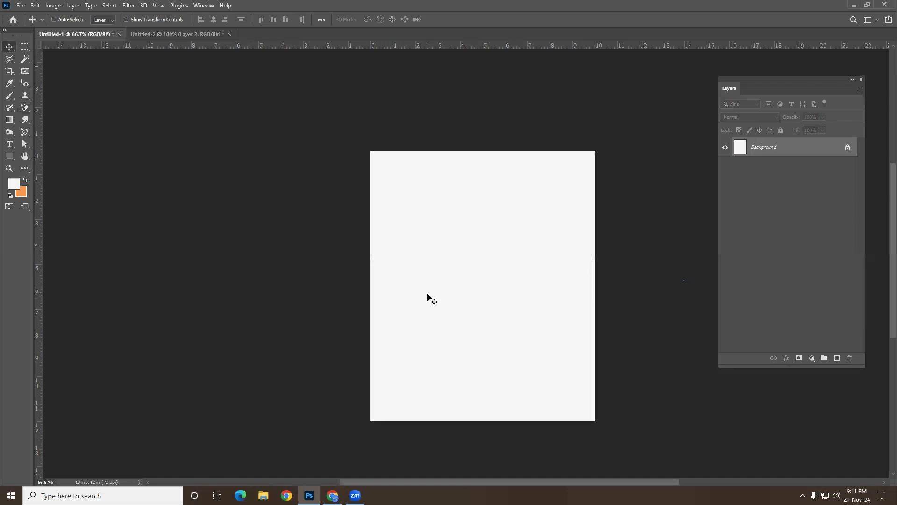
key(ctrl+v)
key(ctrl+t)
drag(632, 159, 621, 172)
key(Return)
- Hide the Background layer and move the face wash image up within the canvas
click(726, 166)
drag(495, 272, 487, 255)
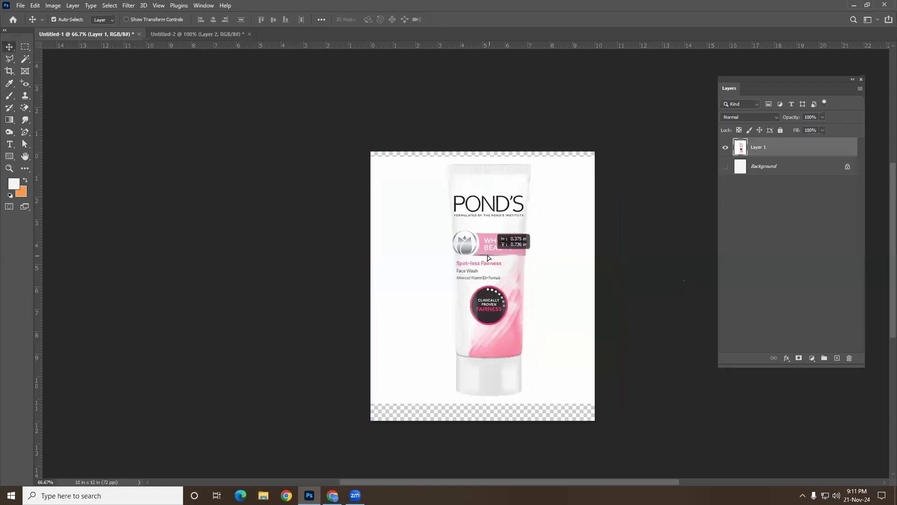
- Try erasing the white area around the face wash tube with the Eraser tool at 100% opacity, and undo it
click(27, 105)
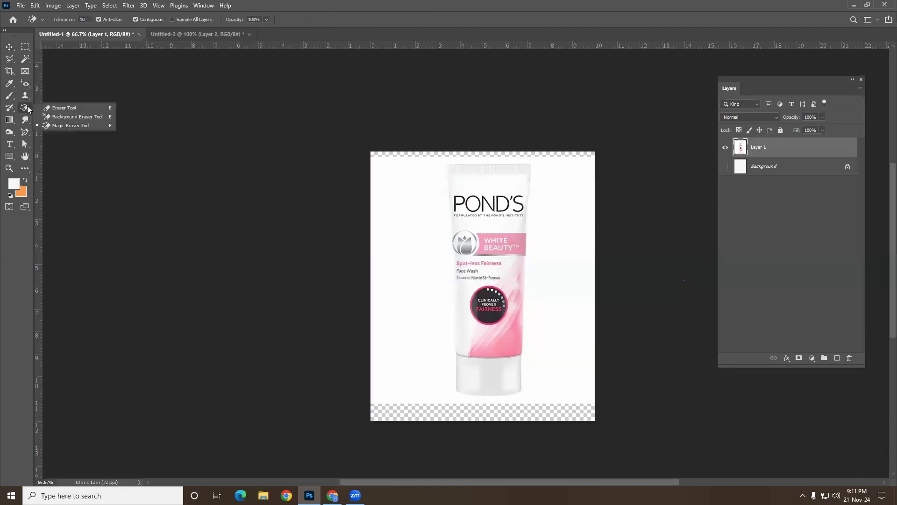
click(67, 107)
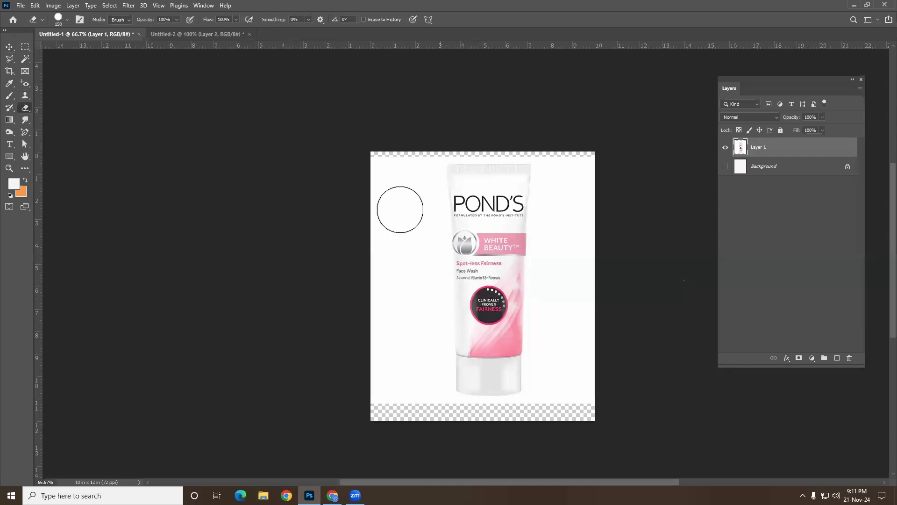
mouse_move(397, 194)
mouse_down()
mouse_move(377, 172)
mouse_move(407, 315)
mouse_move(423, 212)
mouse_move(427, 376)
mouse_move(386, 373)
mouse_move(450, 417)
mouse_move(516, 417)
mouse_move(593, 94)
mouse_move(555, 243)
mouse_move(560, 311)
mouse_move(582, 314)
mouse_up()
key(ctrl+z)
- Remove the white background around the tube with the Magic Eraser at tolerance 10, and undo the removal
right_click(30, 107)
click(70, 125)
click(407, 215)
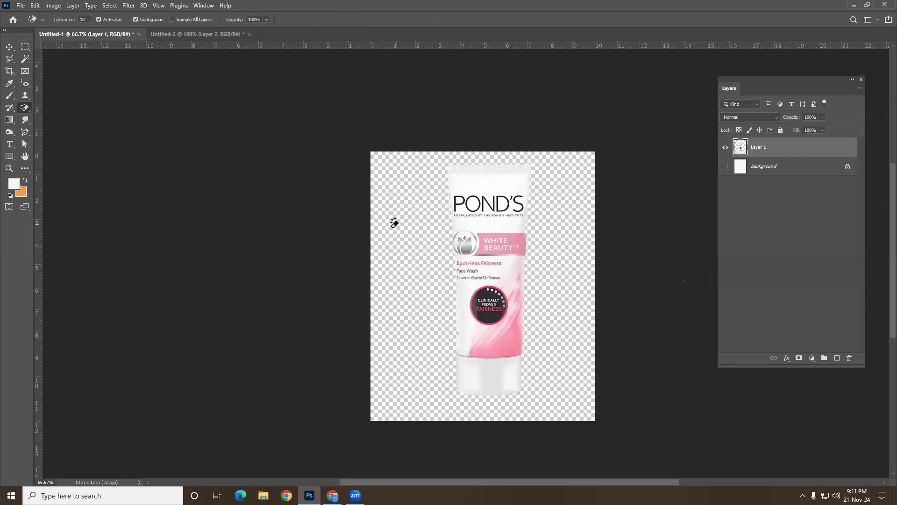
key(ctrl+z)
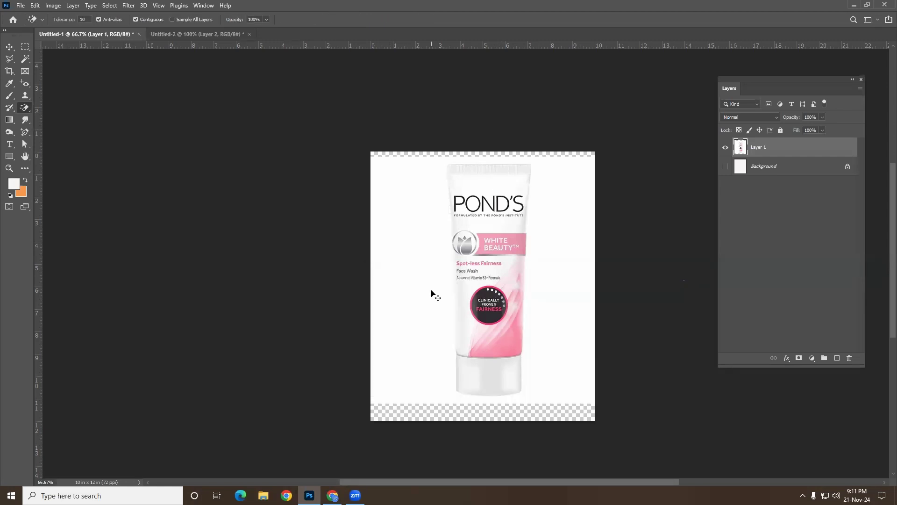
- Undo the face wash image's move, resizing and pasting in Untitled-1, along with the hiding of the Background layer
key(ctrl+z)
click(9, 47)
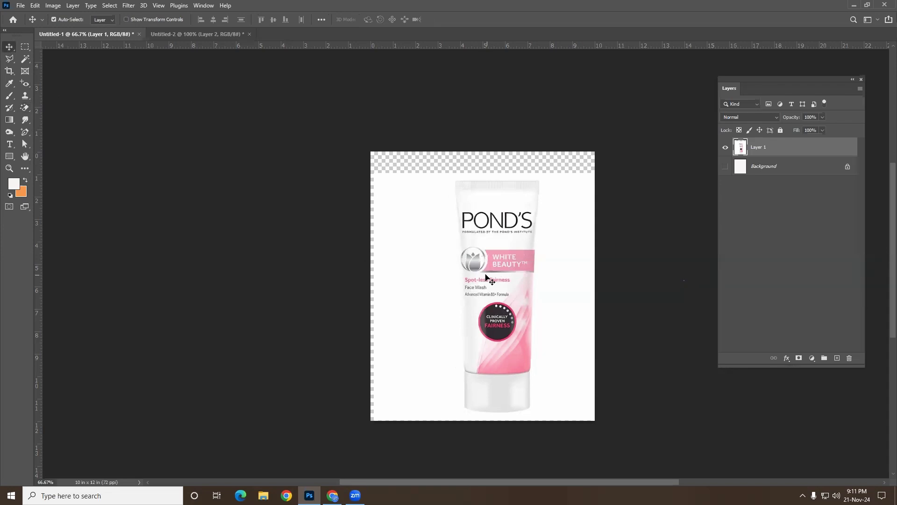
key(ctrl+z)
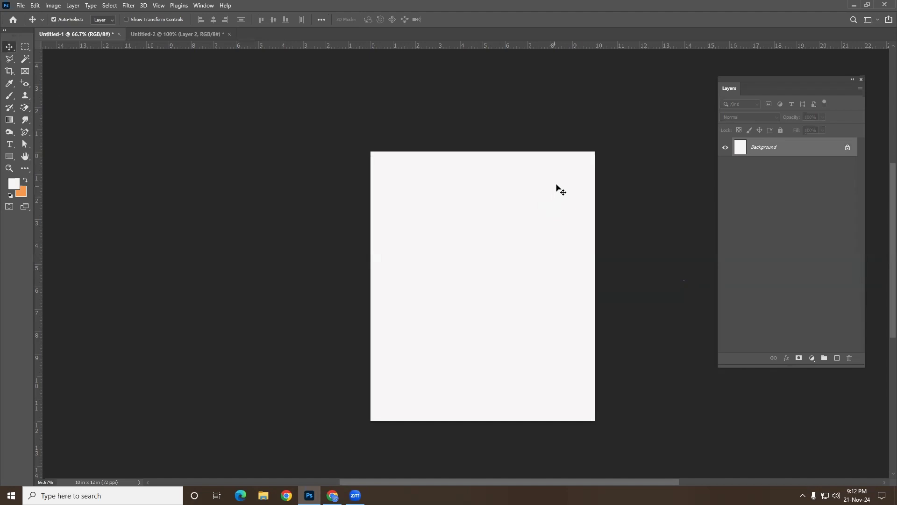
- Set the Gradient tool to the Blue_21 preset from the Blues group
click(12, 123)
click(81, 22)
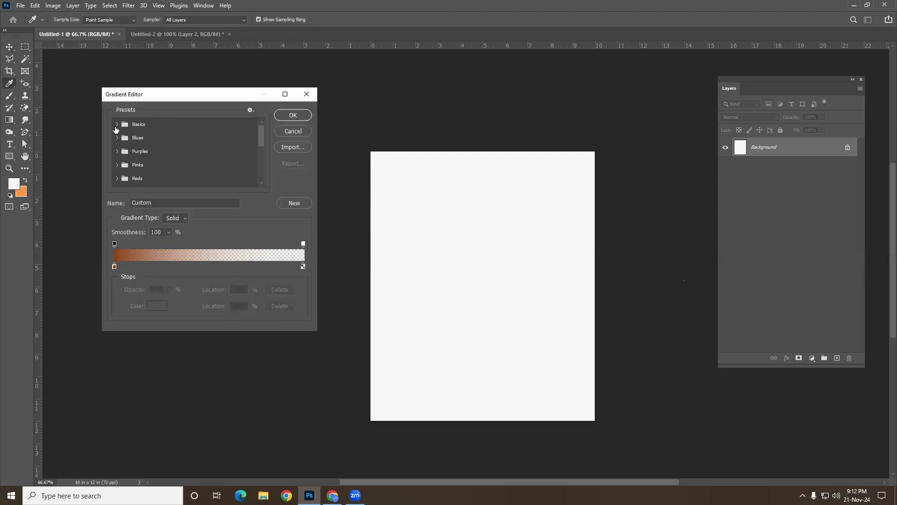
click(116, 138)
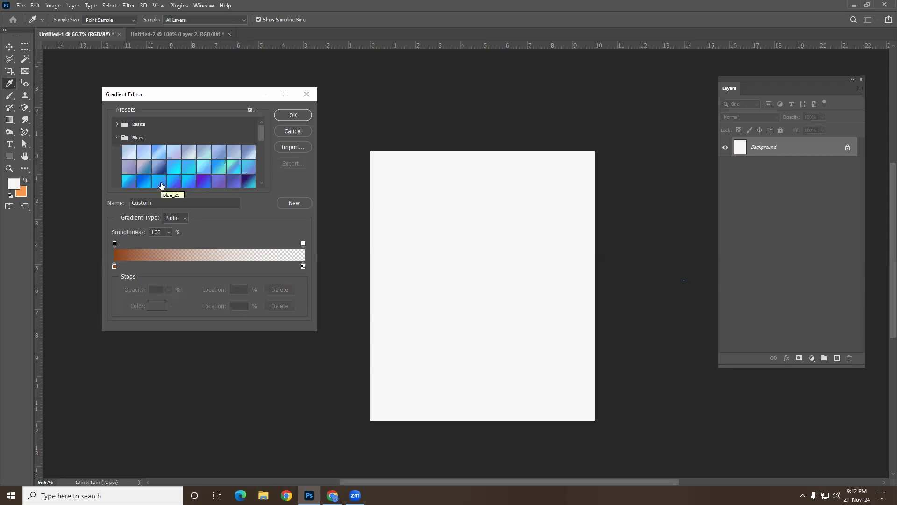
click(161, 185)
click(286, 117)
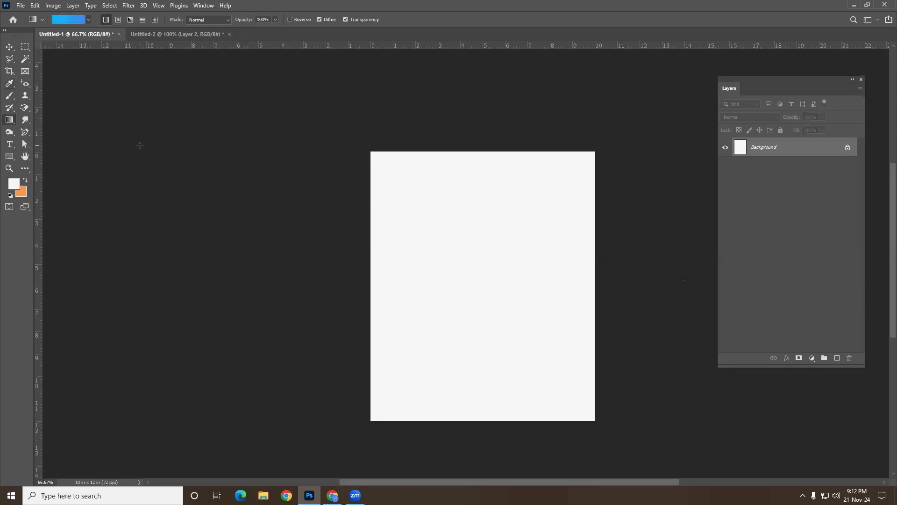
- Return to the Move tool and switch to the whisky advert document Untitled-2
click(10, 48)
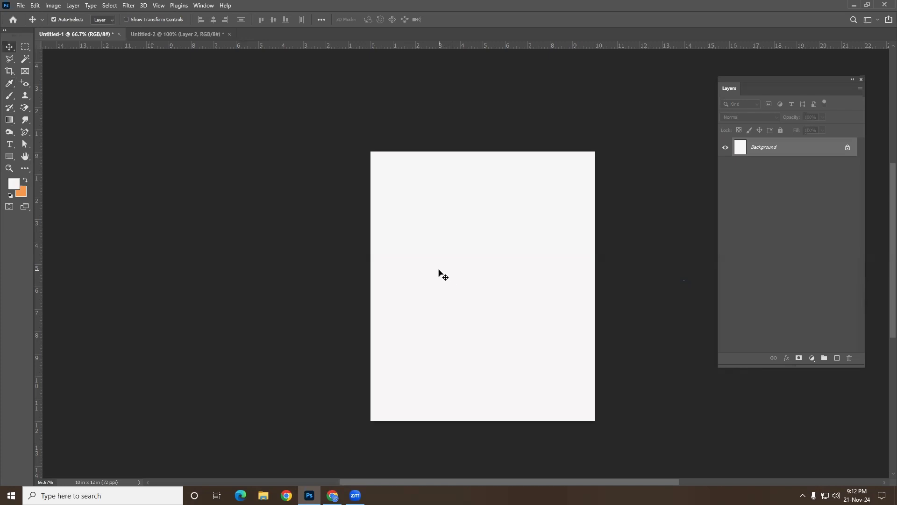
click(212, 38)
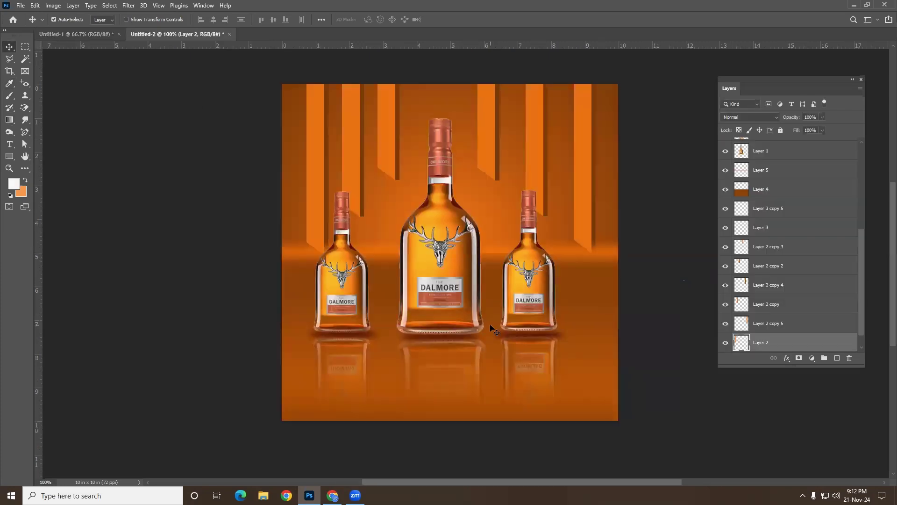